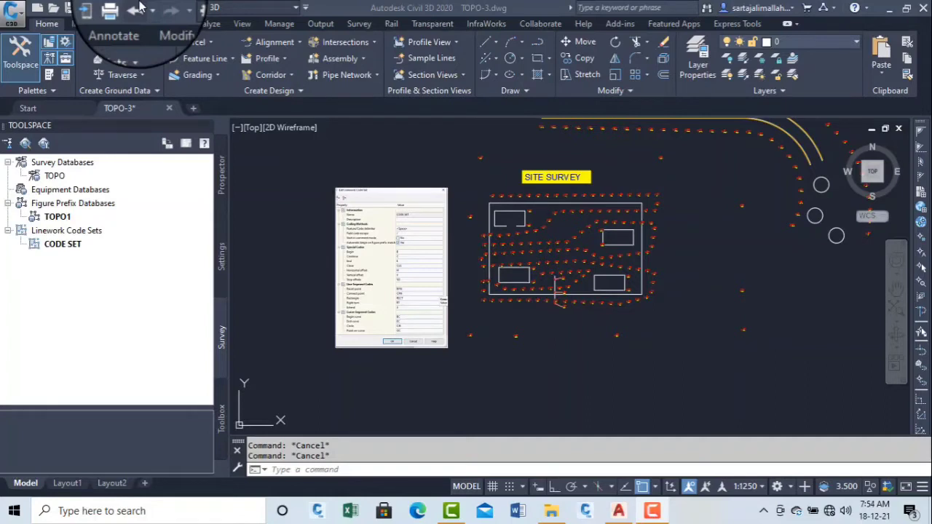
Open the CODE SET linework code set and review its coding methods and its special, line and curve segment codes.
right_click(55, 164)
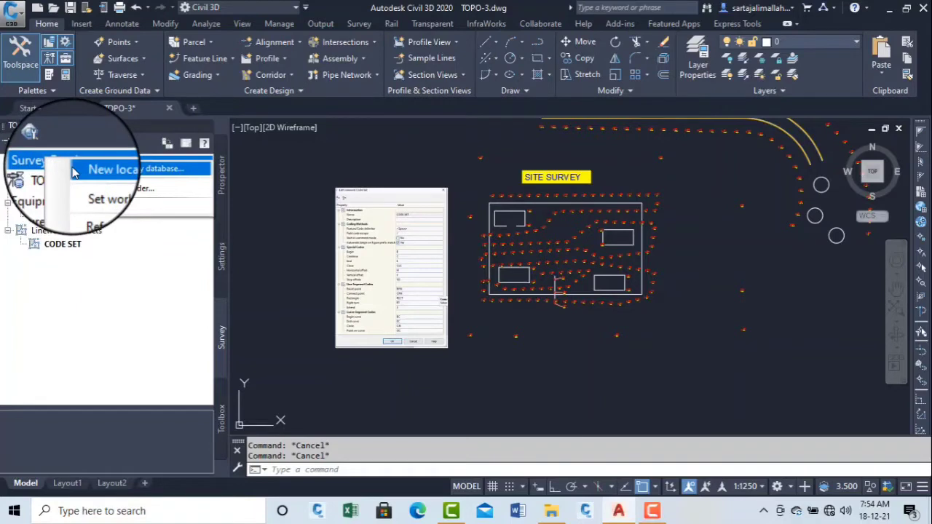
right_click(48, 232)
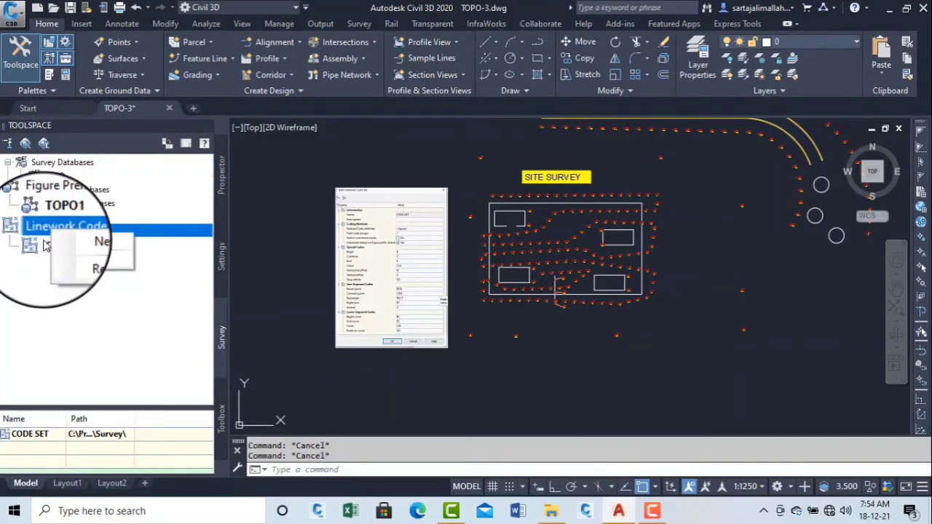
click(56, 261)
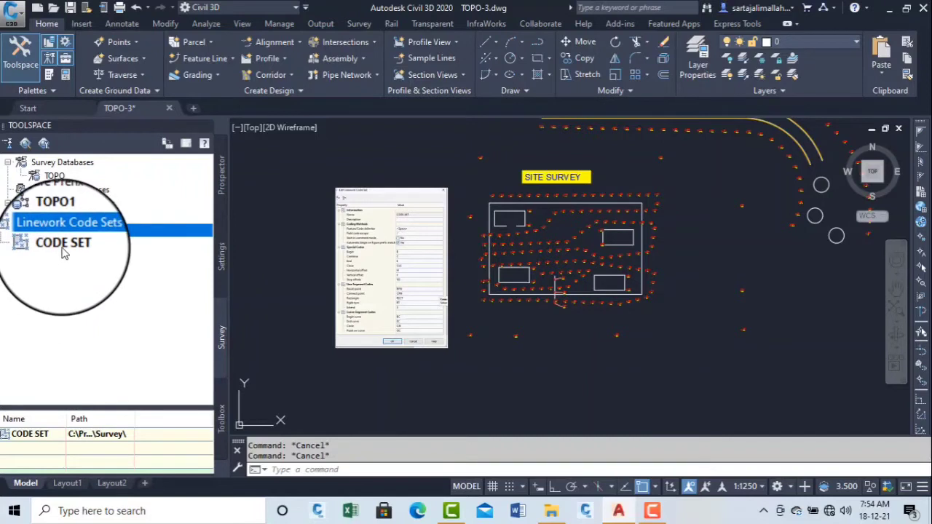
click(64, 250)
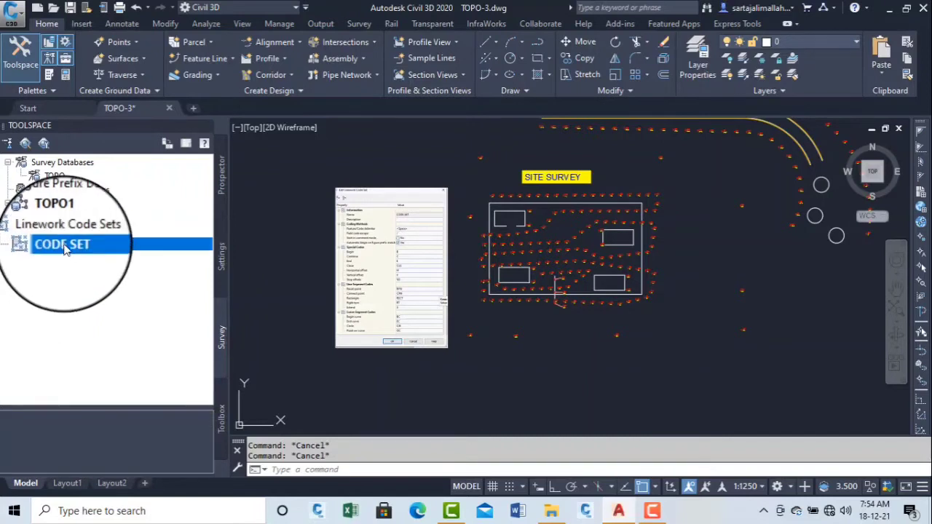
double_click(65, 250)
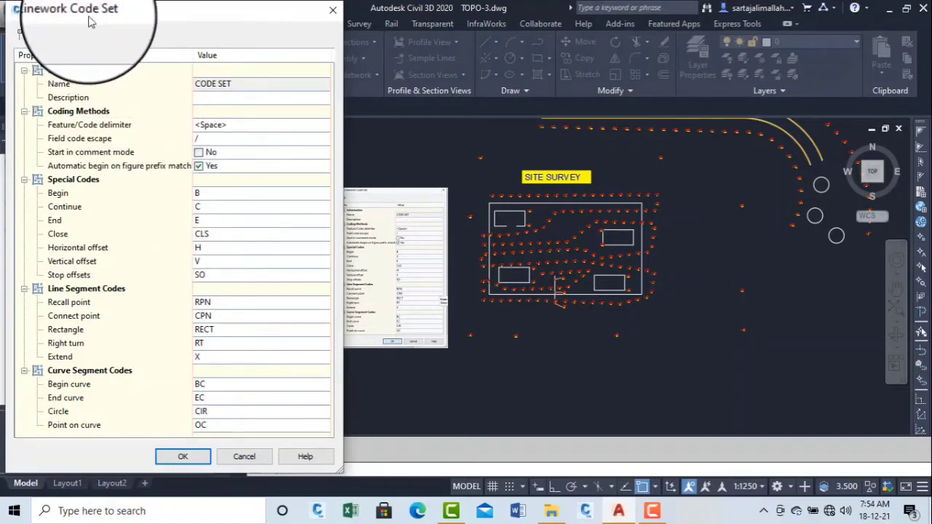
click(333, 10)
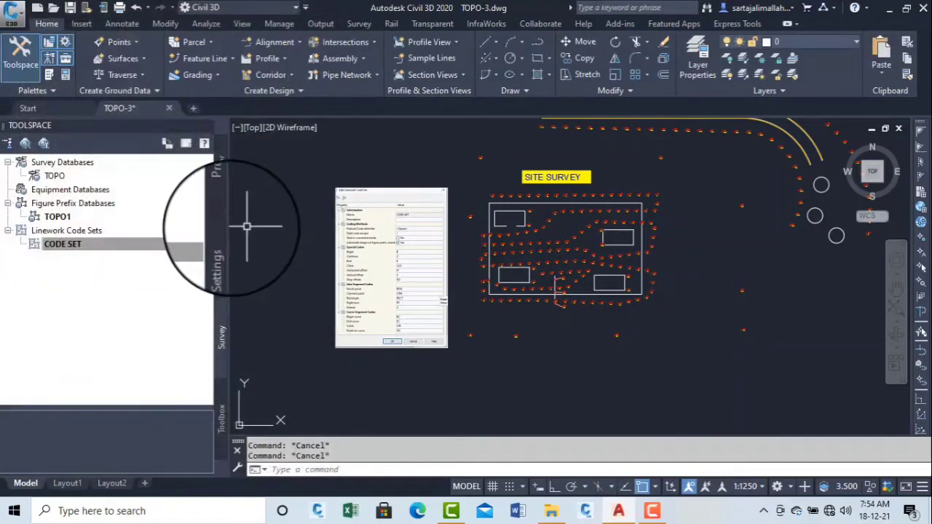
Open the TOPO1 figure prefix database for management and review the layer, style and site assigned to each prefix.
right_click(77, 204)
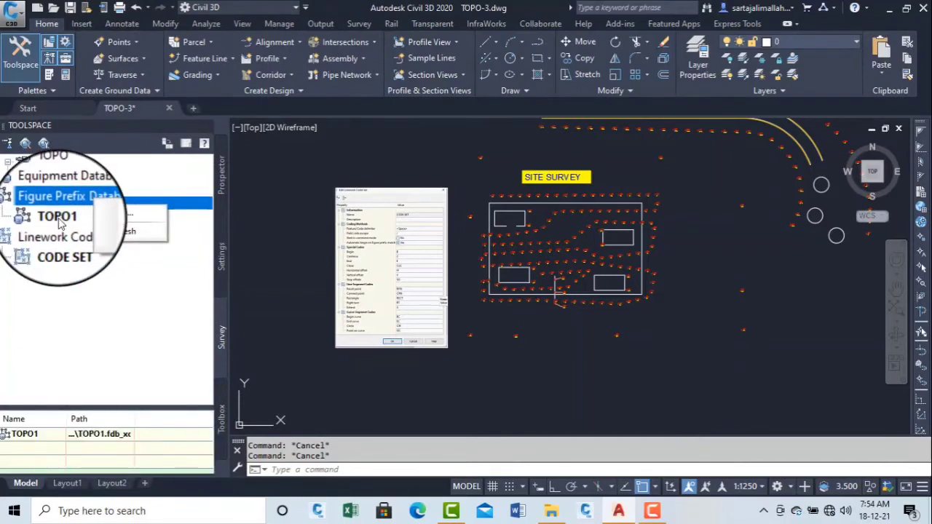
right_click(80, 215)
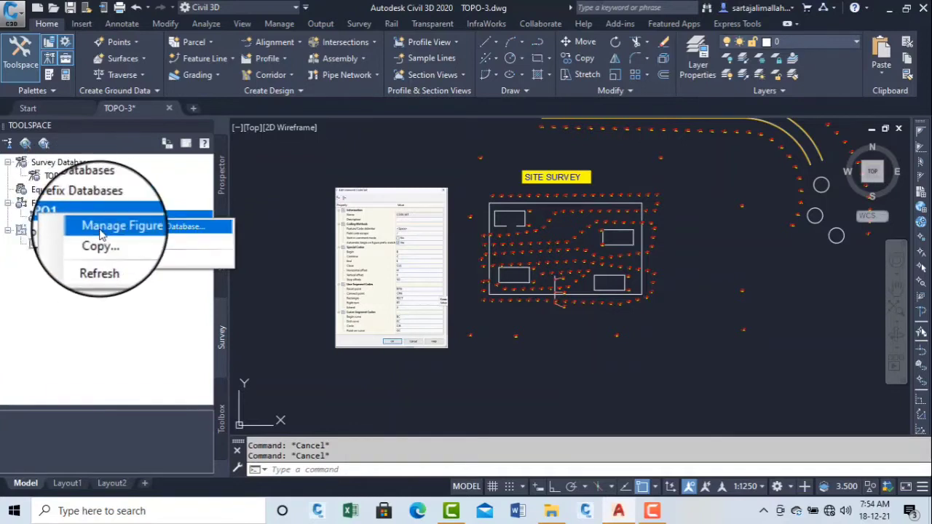
click(138, 227)
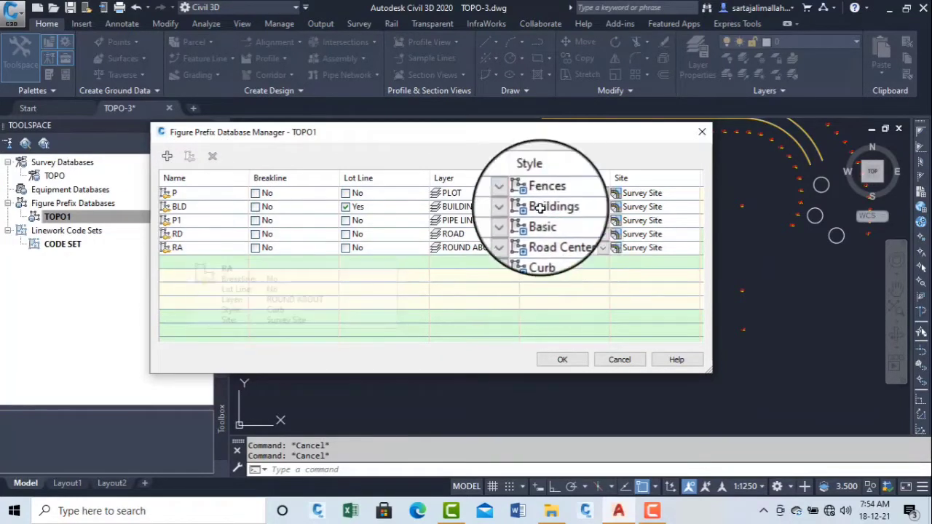
click(702, 134)
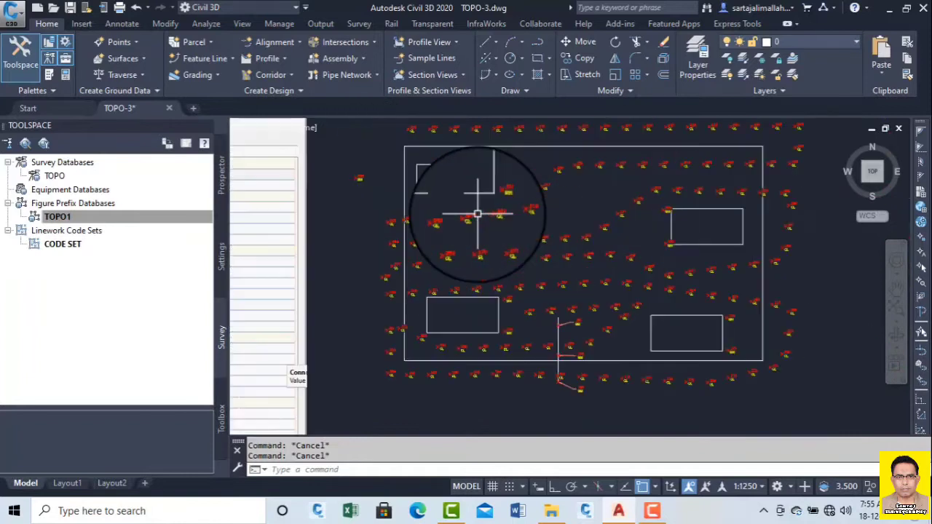
Examine the numbers and descriptions of the GL survey points in the upper part of the plot.
scroll(477, 215, up, 10)
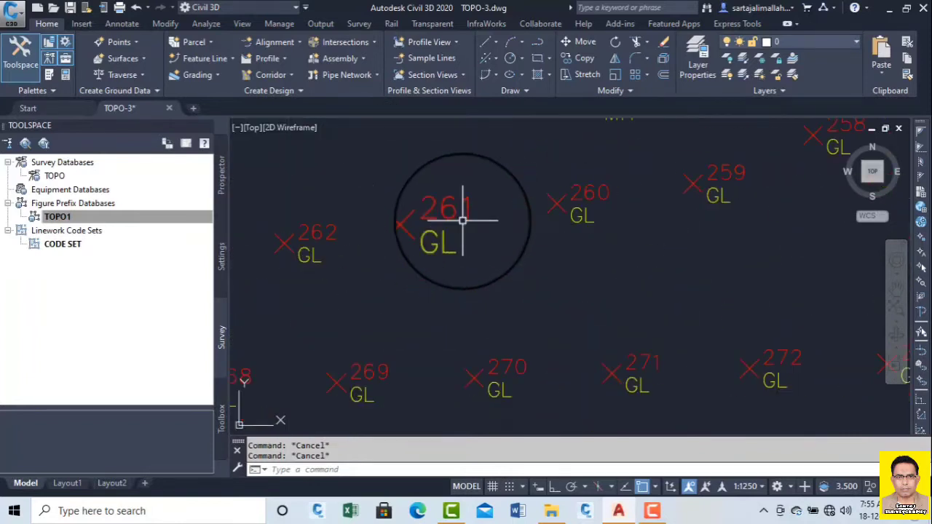
scroll(429, 223, down, 5)
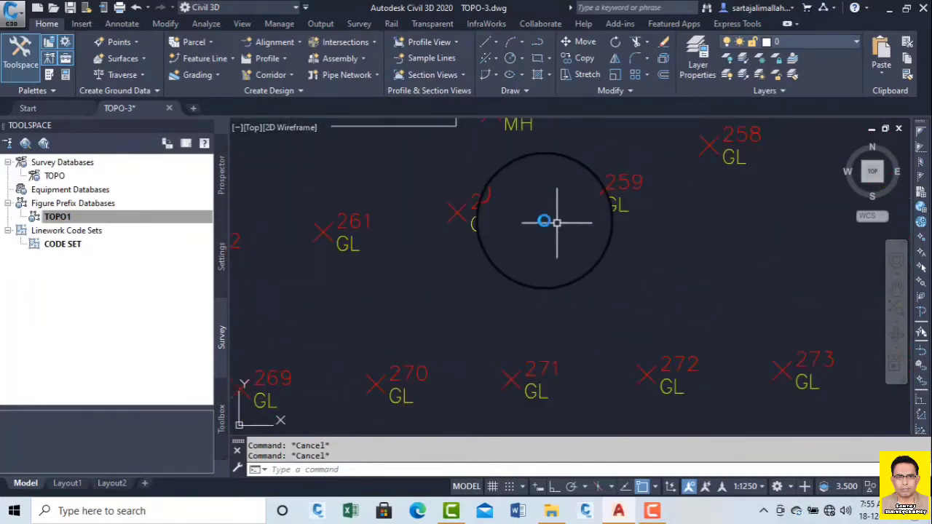
scroll(551, 220, up, 2)
scroll(500, 208, down, 3)
scroll(527, 214, up, 5)
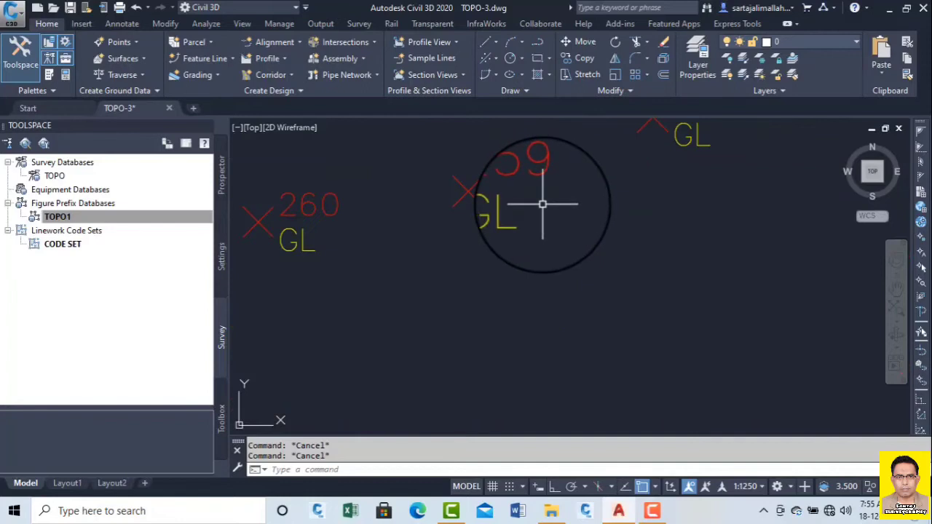
scroll(542, 205, down, 5)
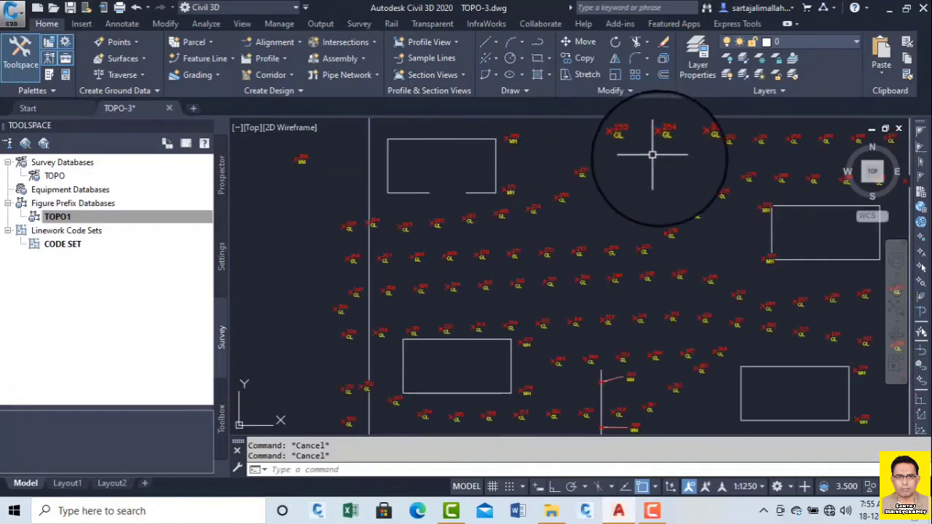
scroll(585, 141, up, 2)
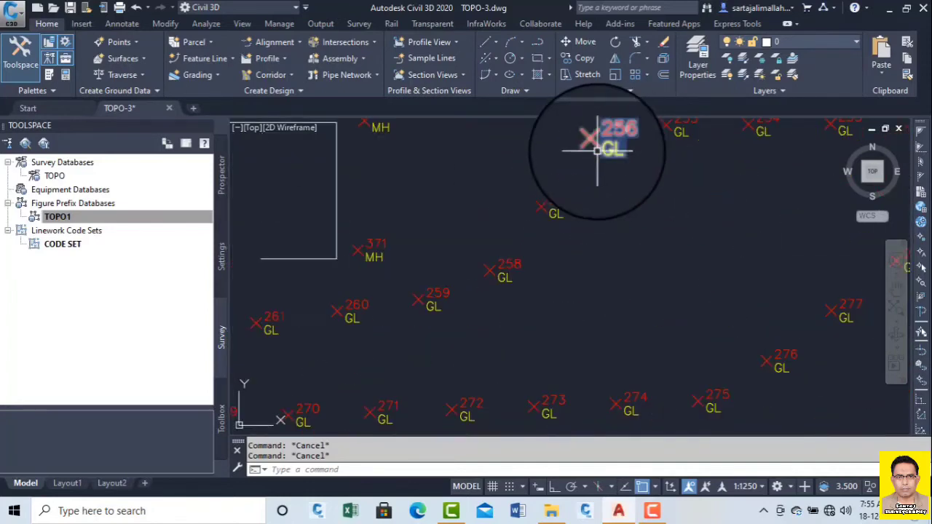
scroll(510, 204, up, 5)
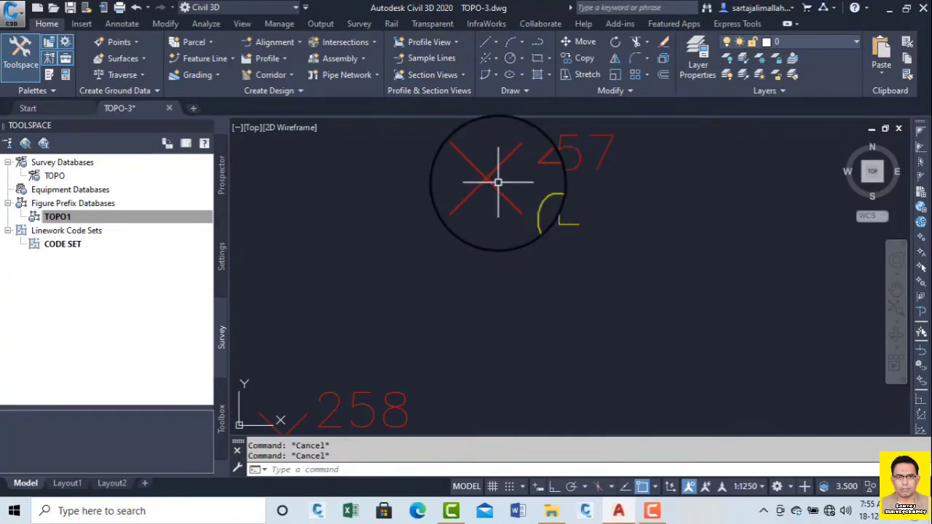
scroll(498, 182, down, 5)
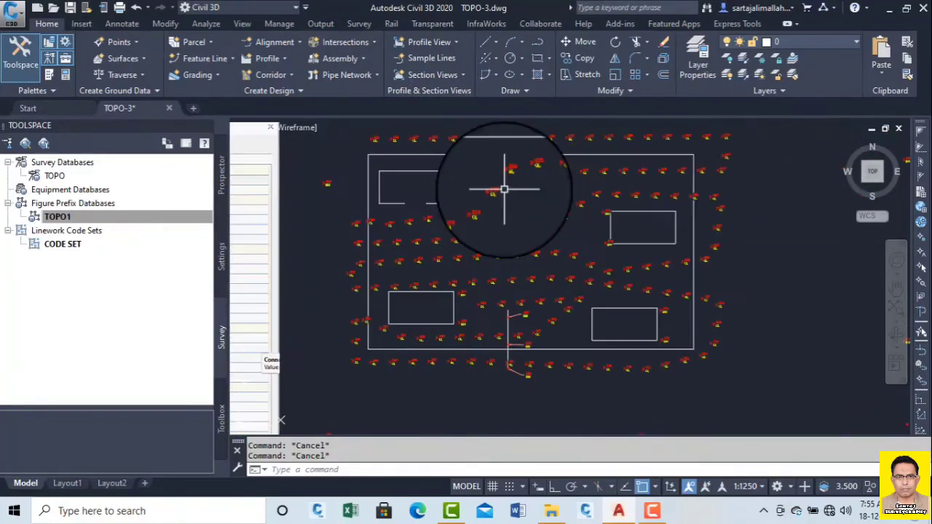
Examine the MH survey points beside the upper buildings of the plot, including points 370 to 373.
scroll(503, 187, up, 5)
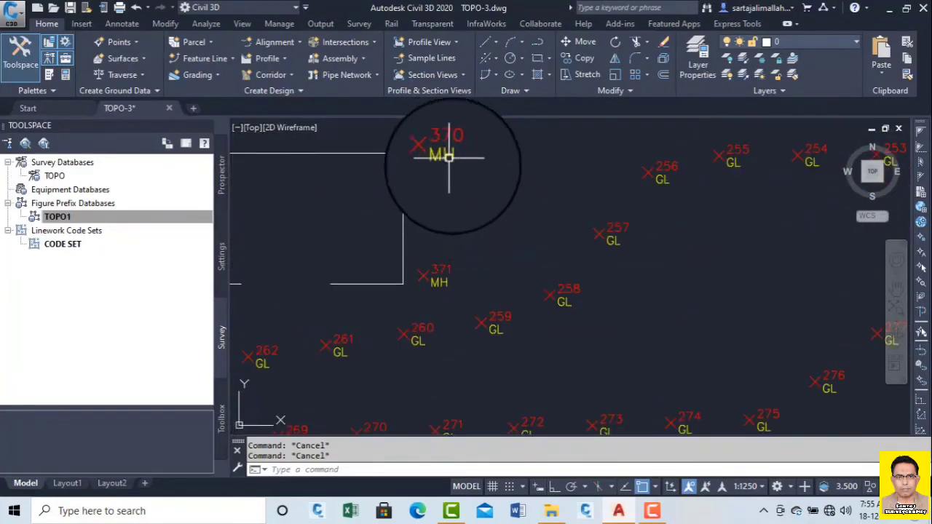
scroll(432, 146, up, 2)
scroll(431, 152, down, 2)
scroll(430, 150, up, 4)
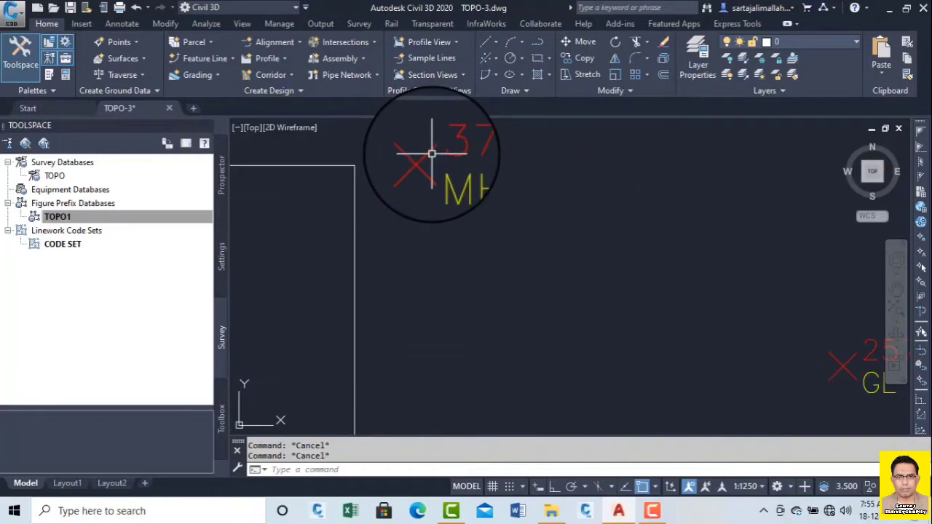
scroll(431, 154, down, 3)
scroll(433, 154, up, 2)
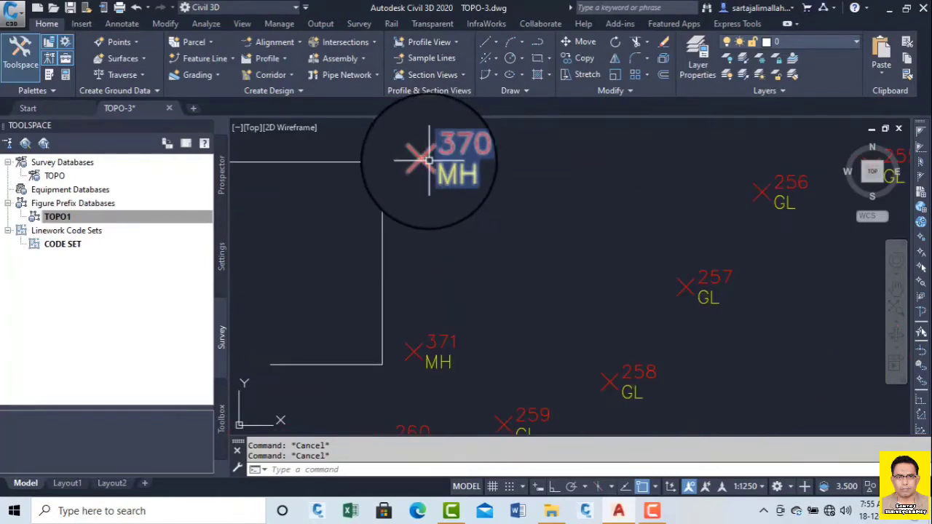
scroll(427, 160, down, 2)
scroll(433, 167, down, 3)
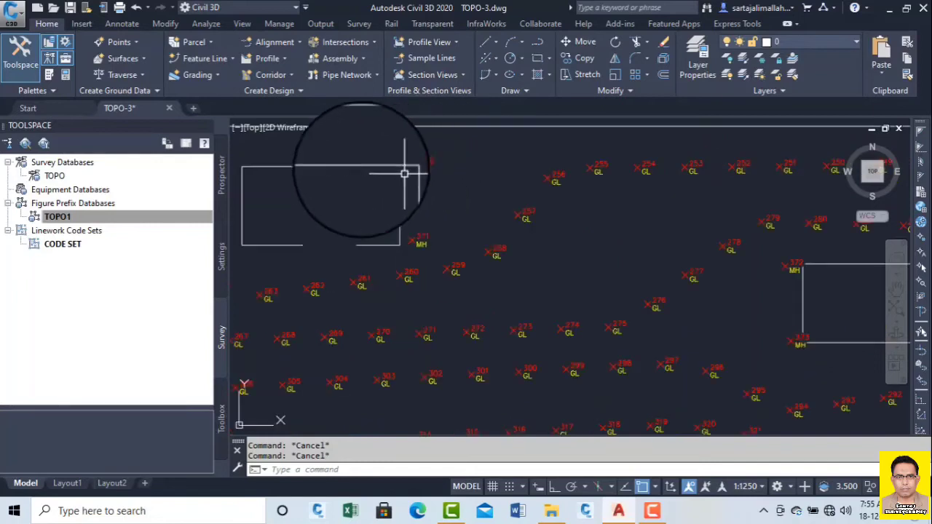
scroll(422, 175, up, 4)
scroll(425, 167, down, 2)
scroll(431, 214, down, 4)
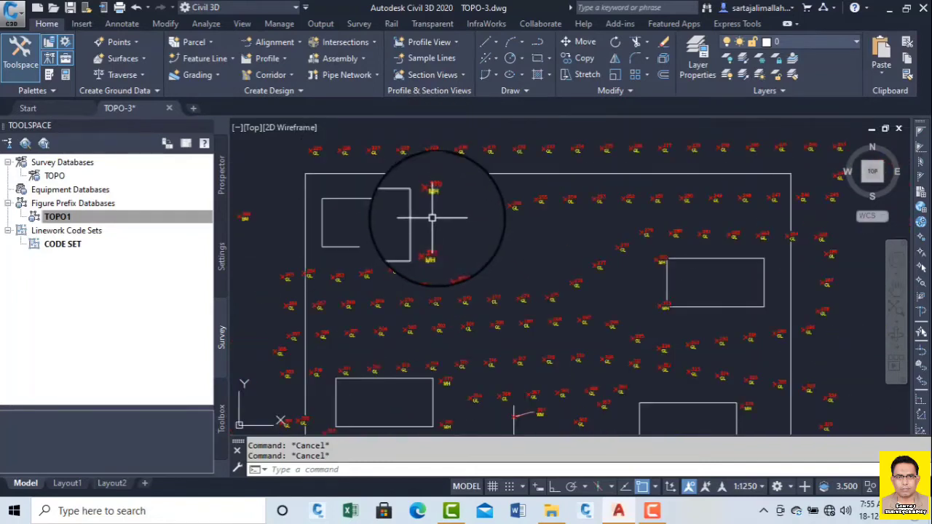
scroll(568, 251, up, 5)
scroll(524, 190, down, 3)
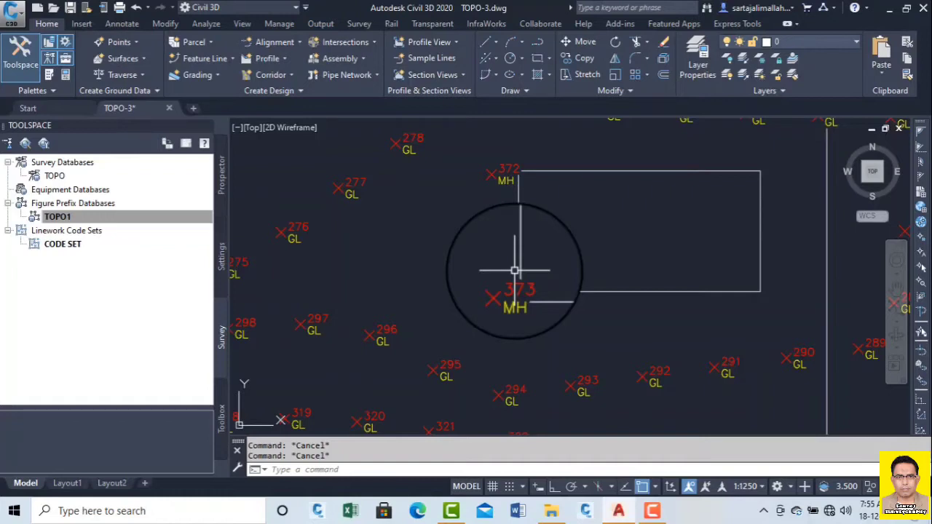
scroll(500, 194, up, 2)
scroll(500, 181, down, 5)
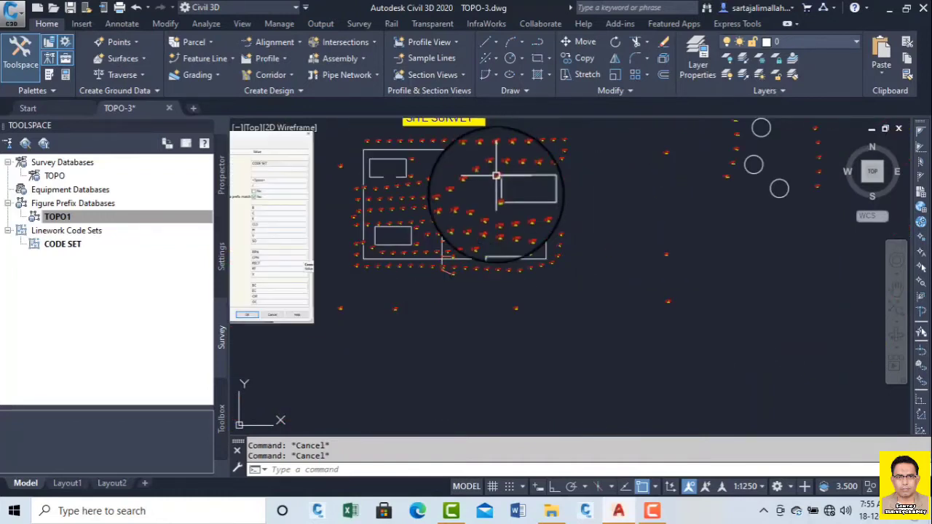
Examine the WM survey points and their leaders along the vertical line crossing the plot's lower boundary.
scroll(496, 175, up, 6)
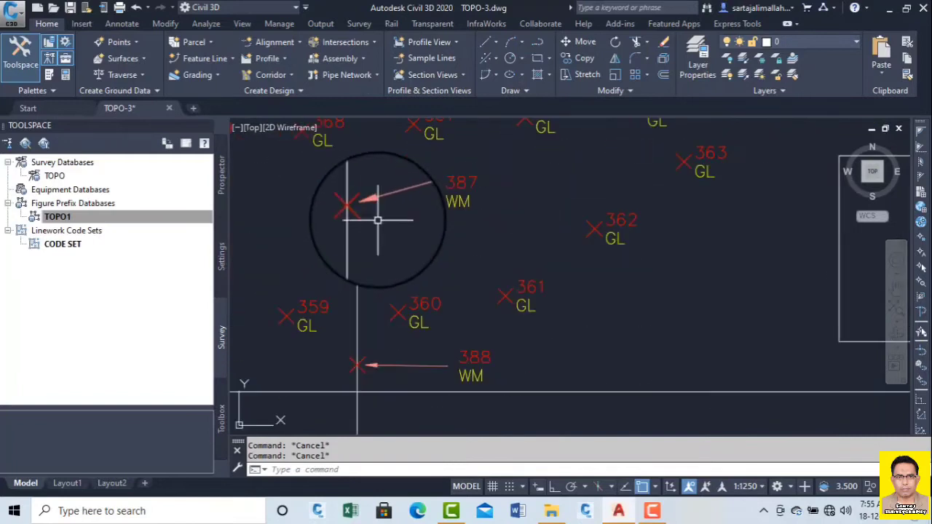
scroll(375, 198, up, 3)
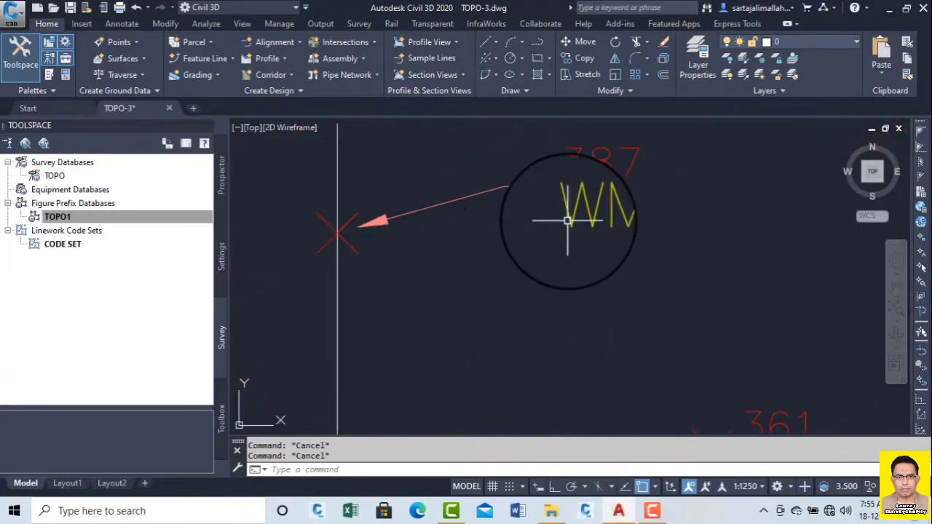
scroll(568, 218, down, 4)
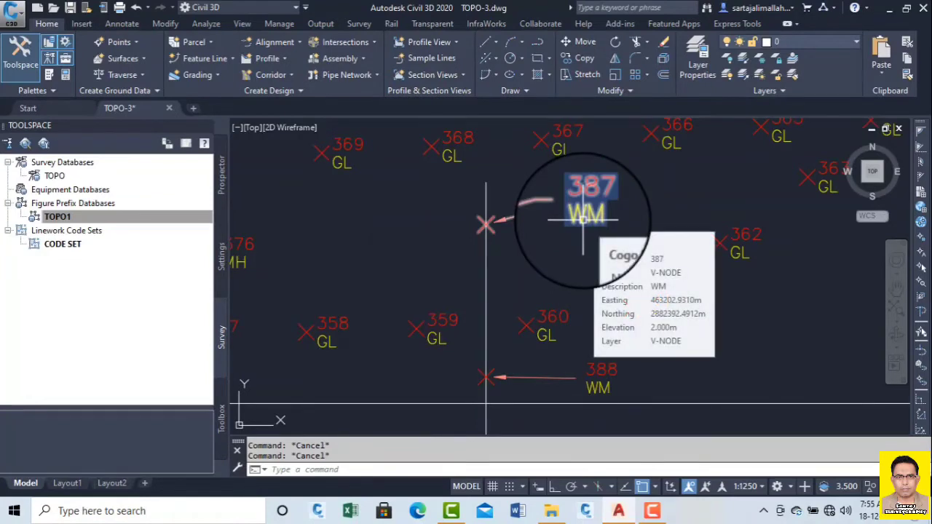
scroll(582, 218, down, 5)
scroll(583, 256, up, 8)
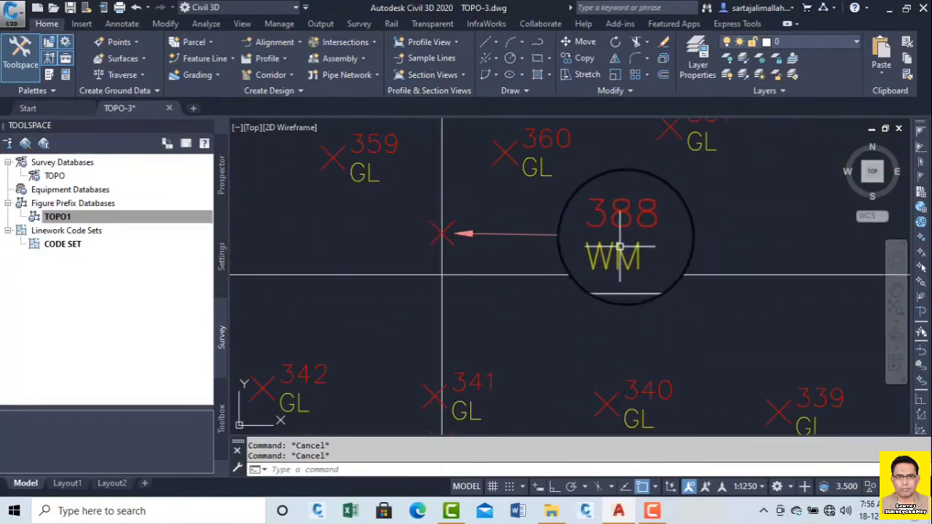
scroll(627, 235, down, 6)
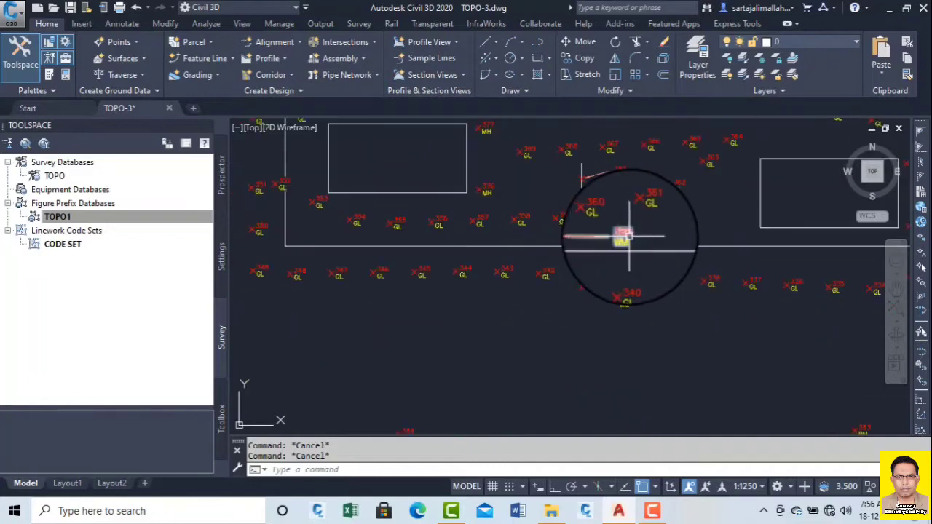
scroll(633, 235, up, 5)
scroll(631, 235, down, 5)
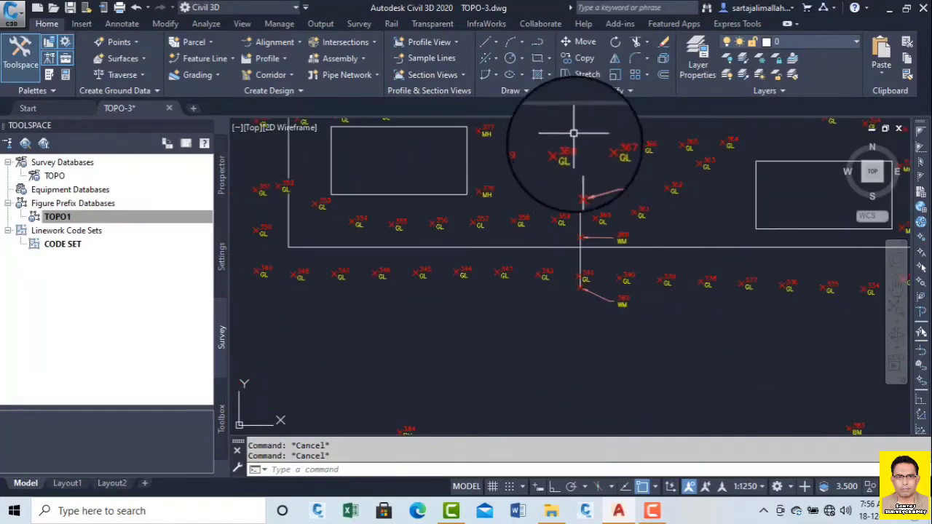
scroll(583, 177, up, 4)
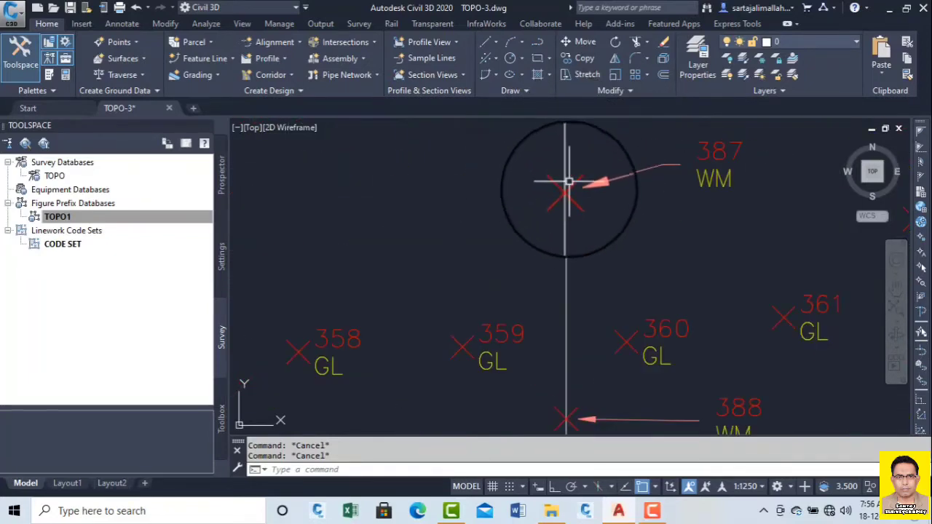
scroll(576, 186, down, 4)
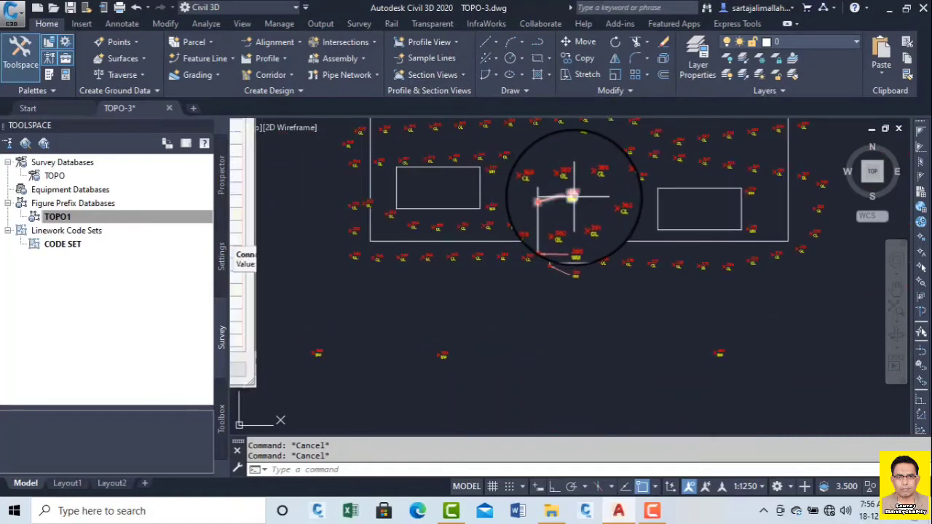
Examine the numbers and descriptions of the LP survey points along the upper side of the straight road section.
scroll(572, 198, down, 4)
middle_drag(634, 193, 583, 334)
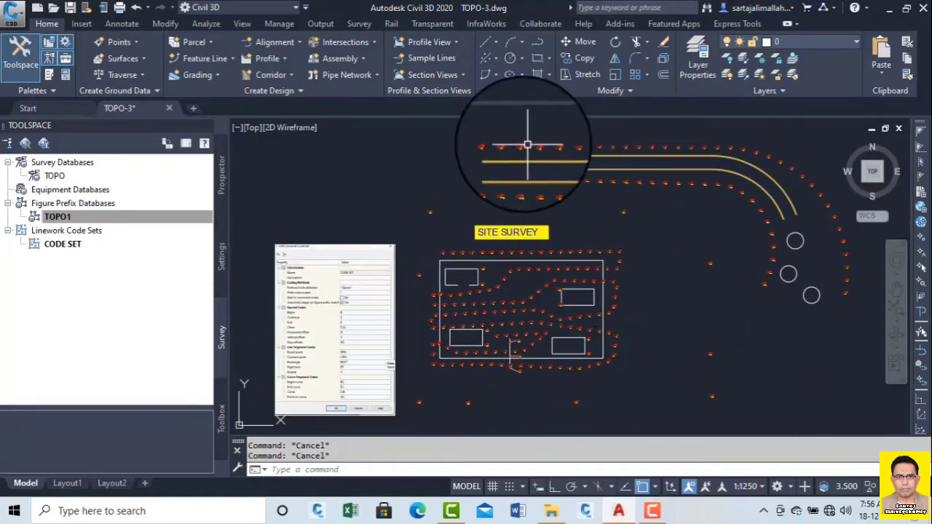
scroll(523, 146, up, 8)
scroll(460, 210, down, 3)
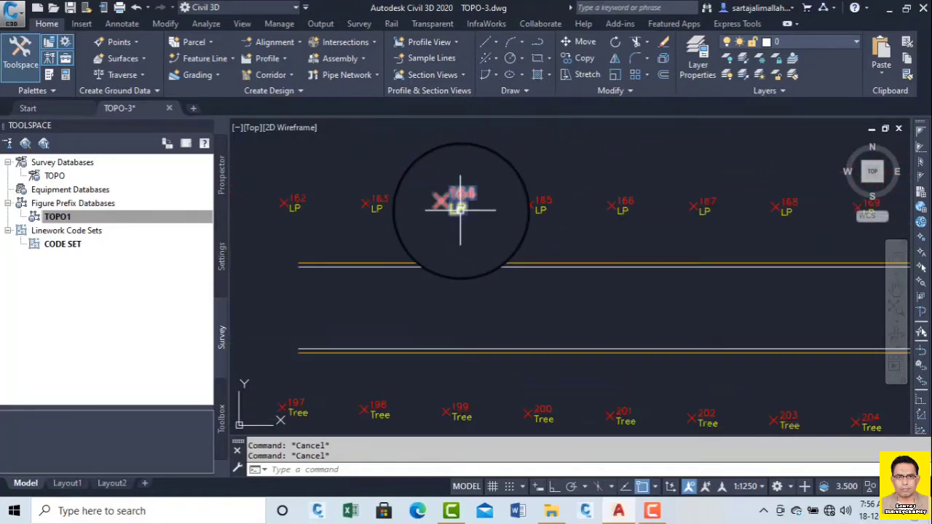
scroll(460, 210, down, 5)
scroll(738, 208, up, 3)
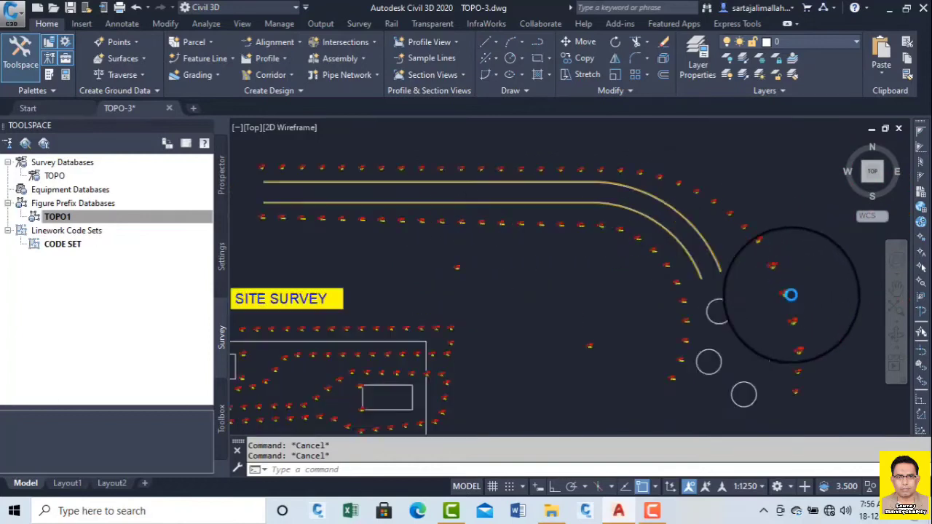
Examine the LP points around the road bend and the Tree points 197 and 198 at the road's lower side.
scroll(790, 294, up, 5)
scroll(780, 291, down, 4)
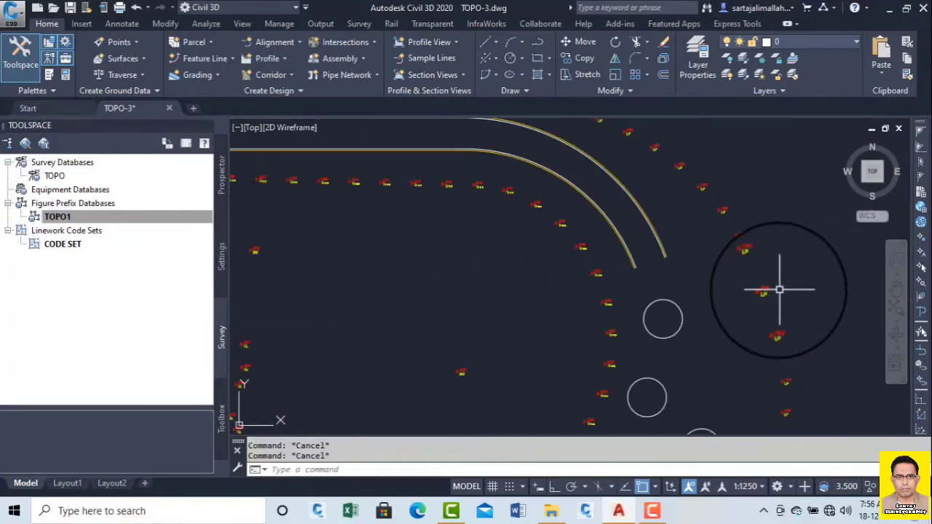
scroll(692, 276, down, 4)
scroll(470, 178, up, 6)
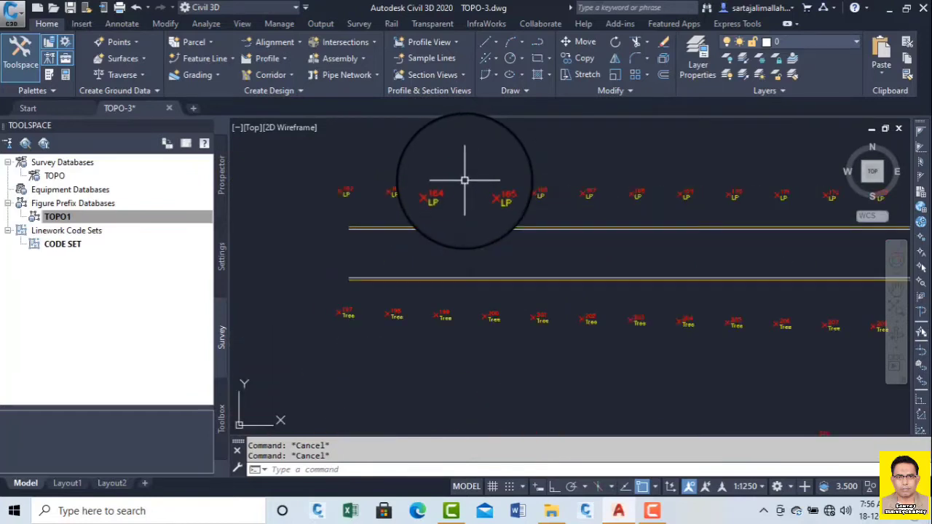
scroll(333, 316, up, 5)
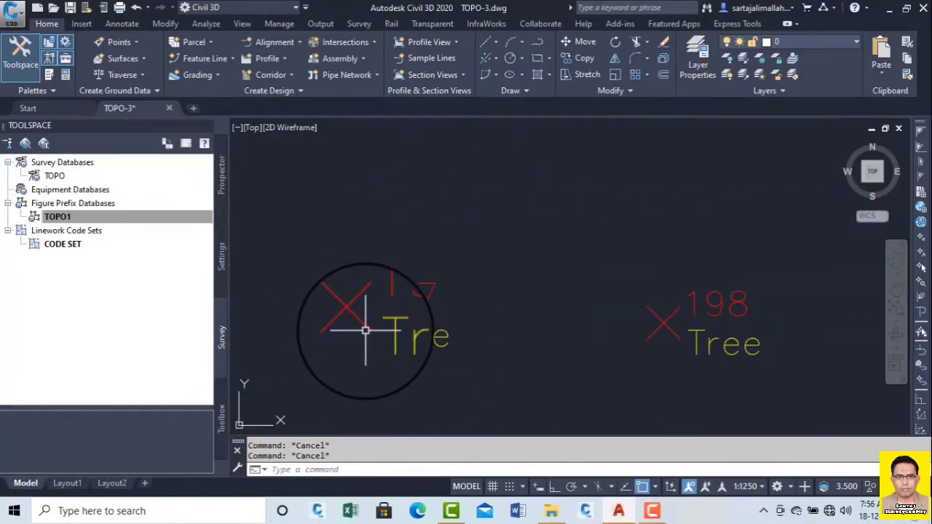
scroll(360, 313, down, 5)
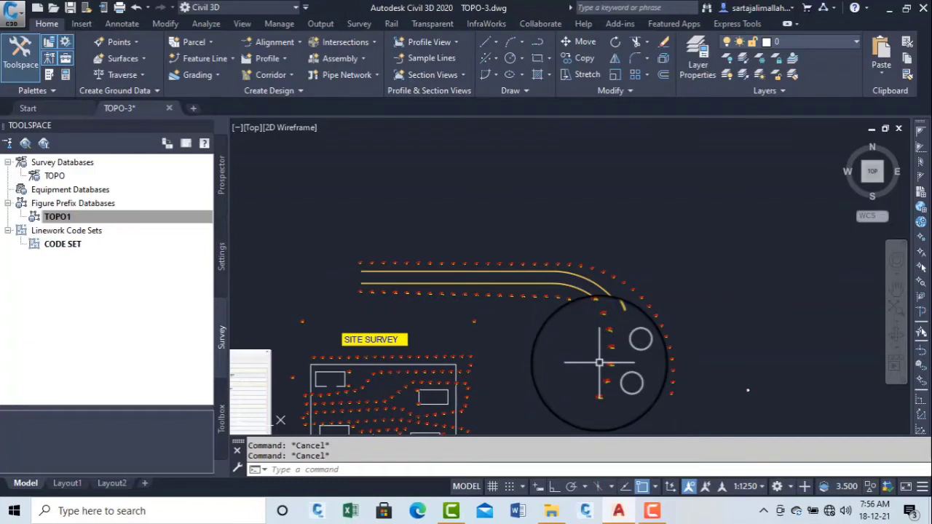
Select the TOPO1 figure prefix database and compare the LP and Tree points on both sides of the road.
click(59, 216)
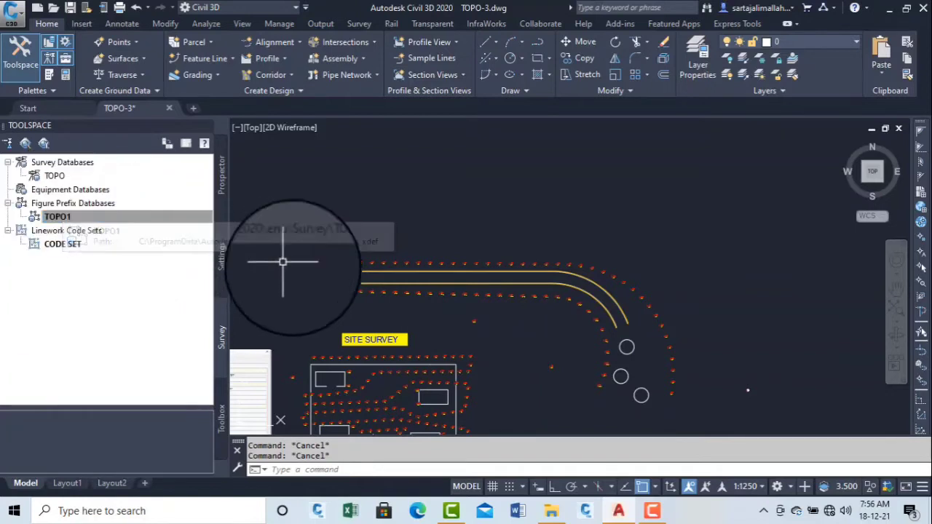
scroll(395, 281, up, 5)
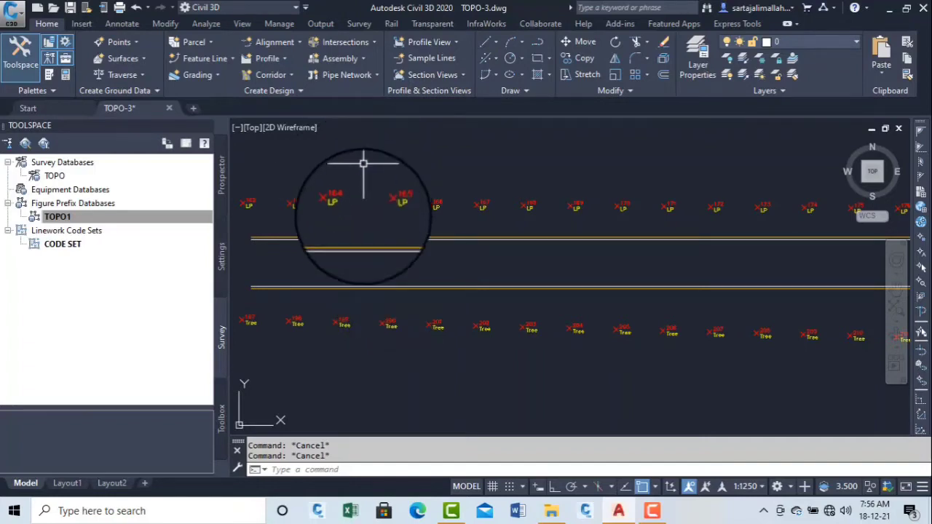
scroll(368, 225, down, 4)
scroll(368, 225, up, 3)
scroll(345, 210, down, 3)
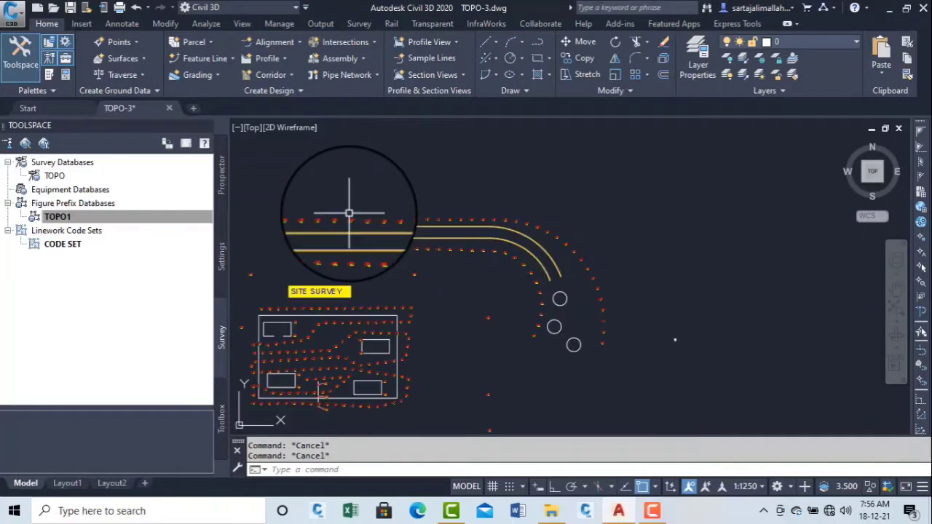
Expand the Point Styles collection in the TOPO-3 drawing settings and review the available point styles.
click(222, 260)
scroll(93, 211, up, 2)
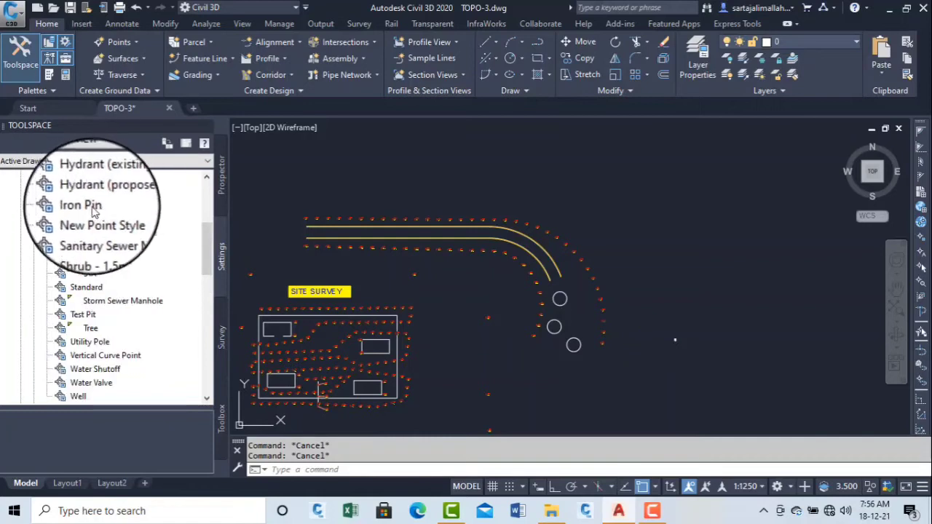
scroll(92, 208, up, 5)
click(20, 206)
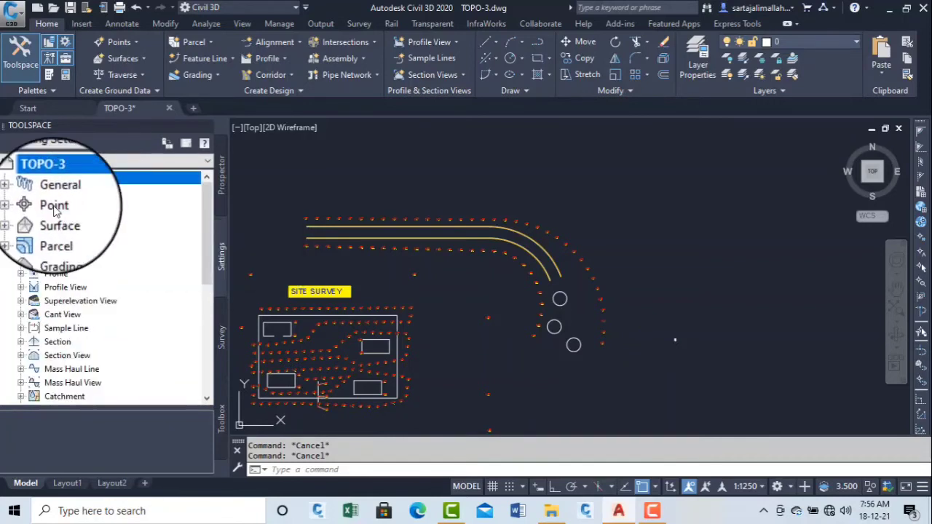
double_click(54, 208)
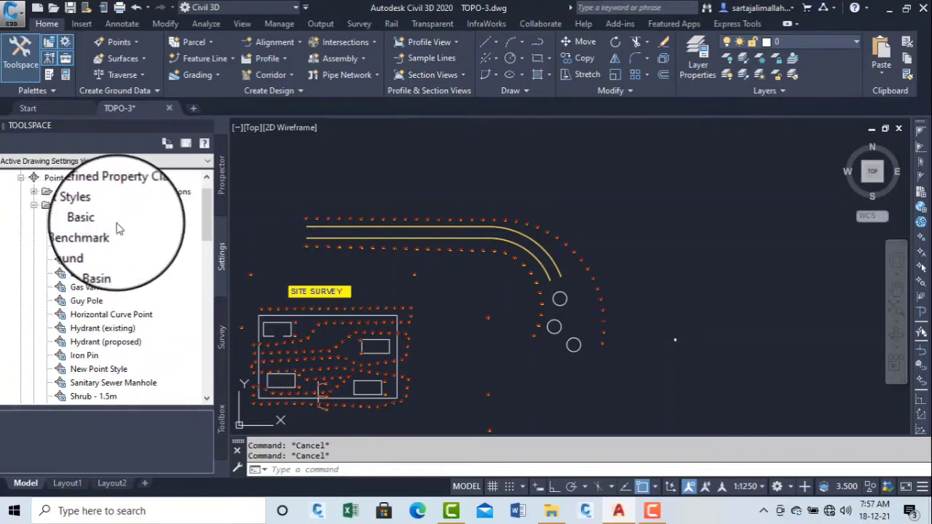
scroll(206, 218, down, 1)
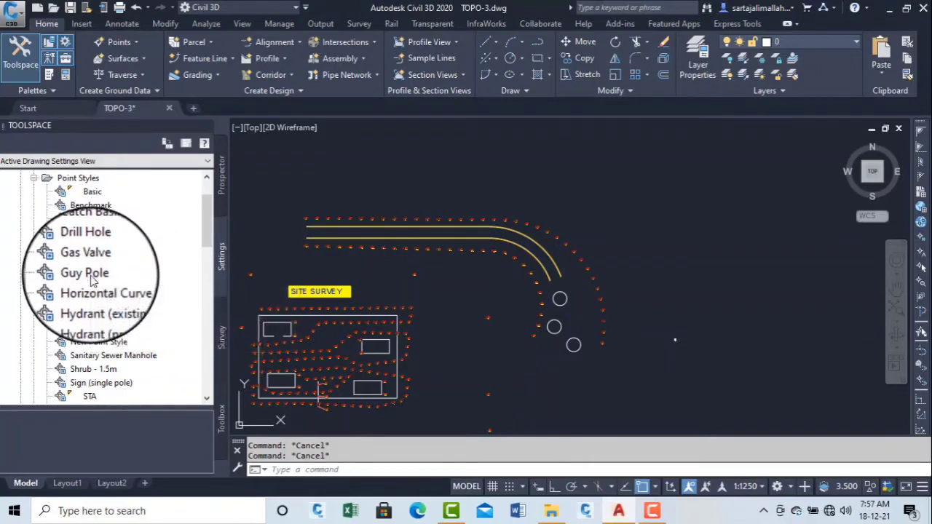
scroll(110, 291, down, 1)
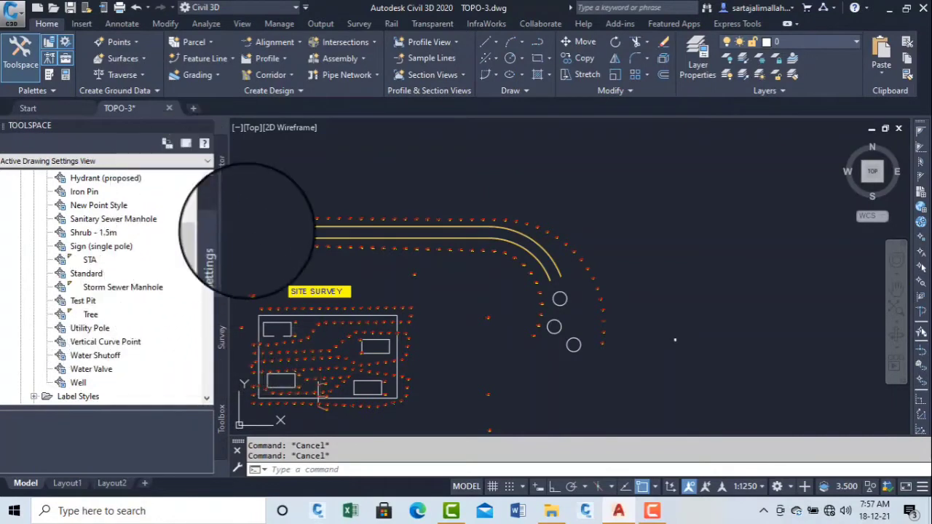
Draw a small rectangle above the LP LIGHT POLE text with a circle of about 0.225 radius inside it.
scroll(314, 188, down, 4)
scroll(461, 252, down, 3)
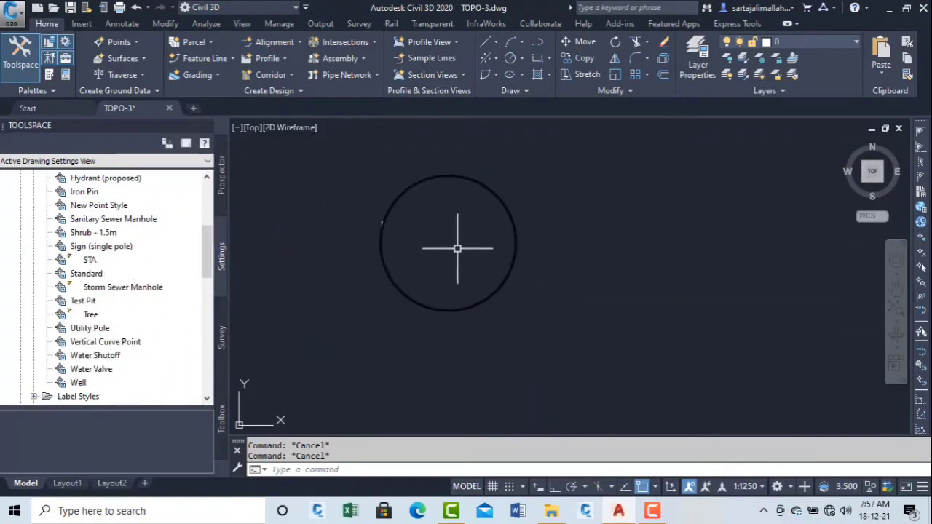
scroll(358, 247, up, 8)
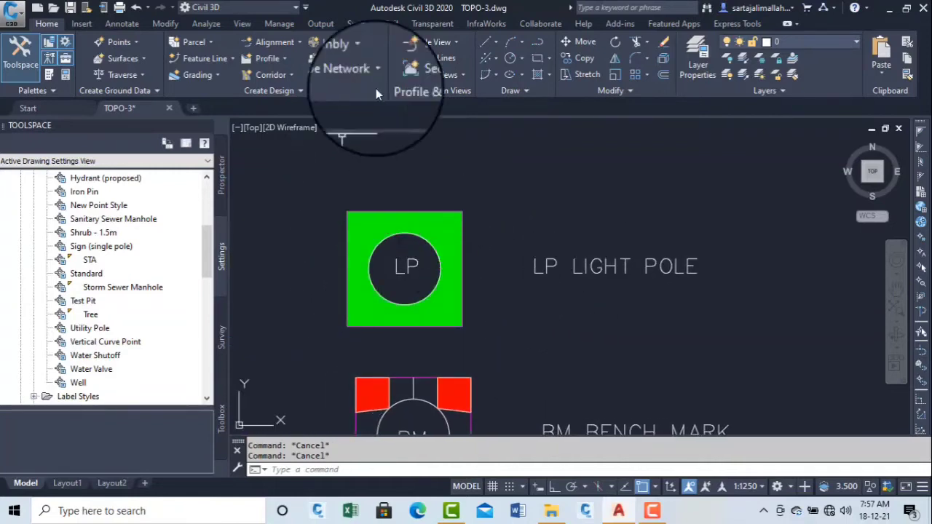
click(538, 58)
click(610, 228)
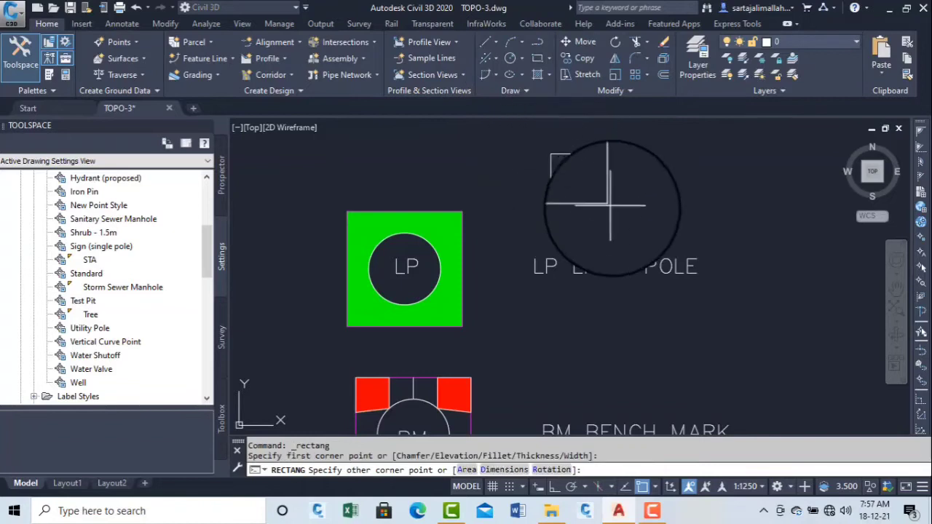
click(551, 154)
click(510, 58)
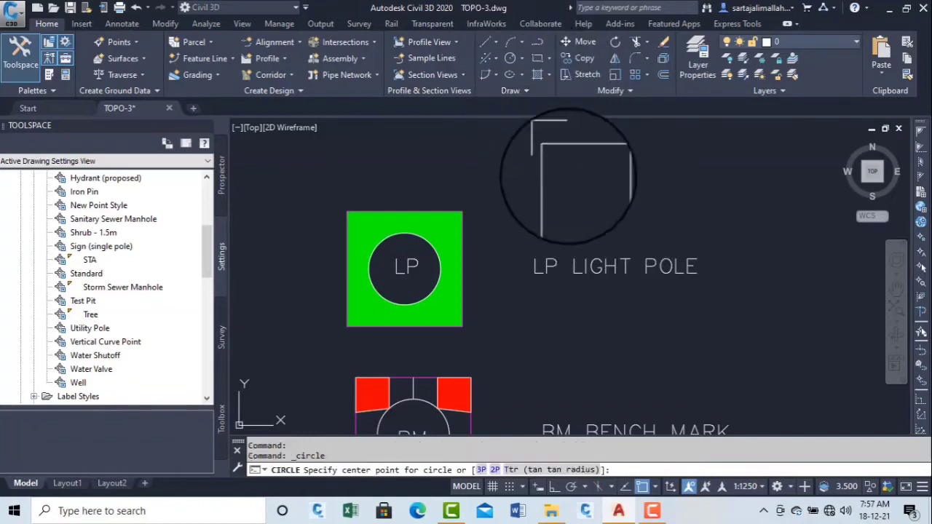
click(587, 196)
click(577, 177)
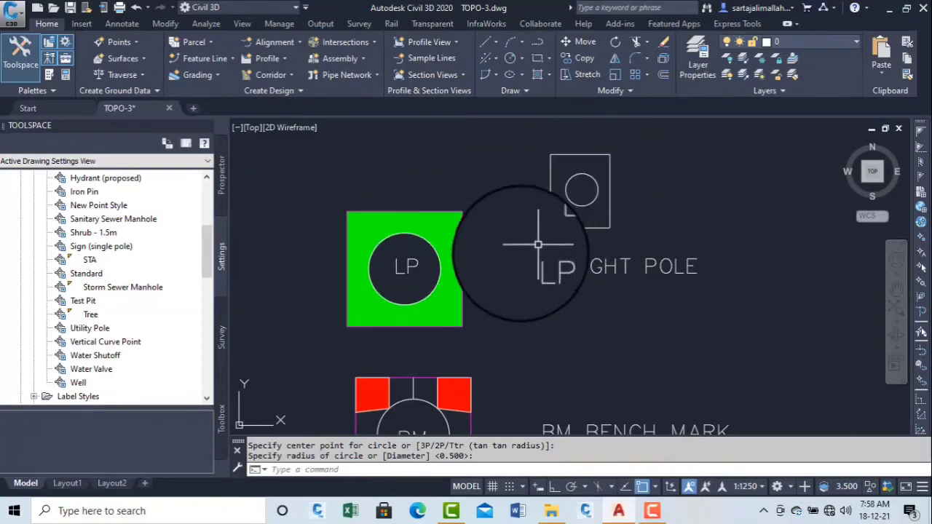
Erase the rectangle and circle drawn above the LP LIGHT POLE text.
click(646, 207)
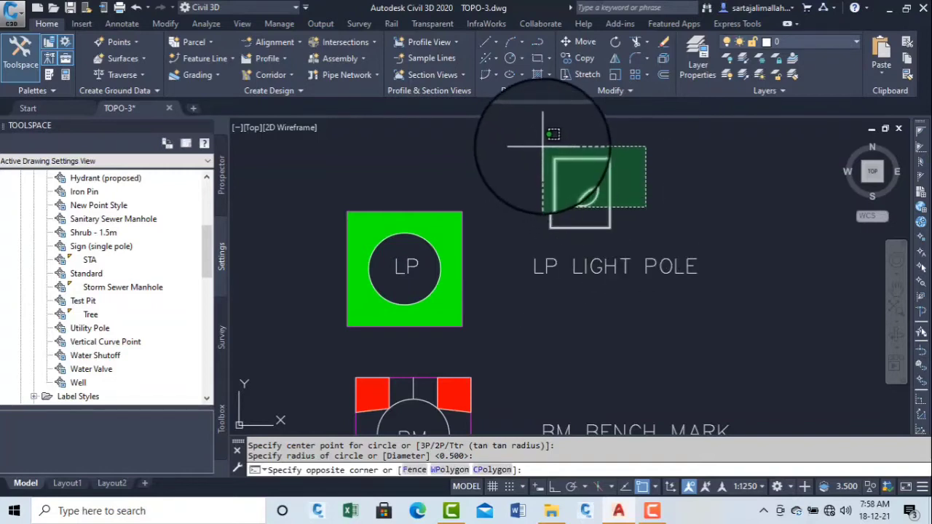
click(540, 148)
key(Delete)
Examine how the BM bench mark symbol is built from its square, circle, divider lines and red corner hatches.
scroll(512, 322, up, 2)
middle_drag(512, 323, 531, 202)
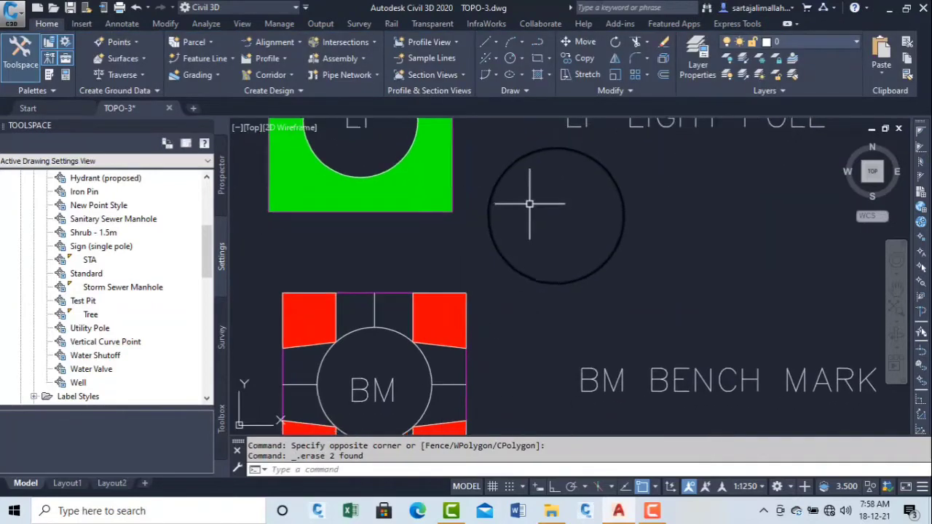
scroll(552, 243, down, 4)
scroll(552, 243, up, 4)
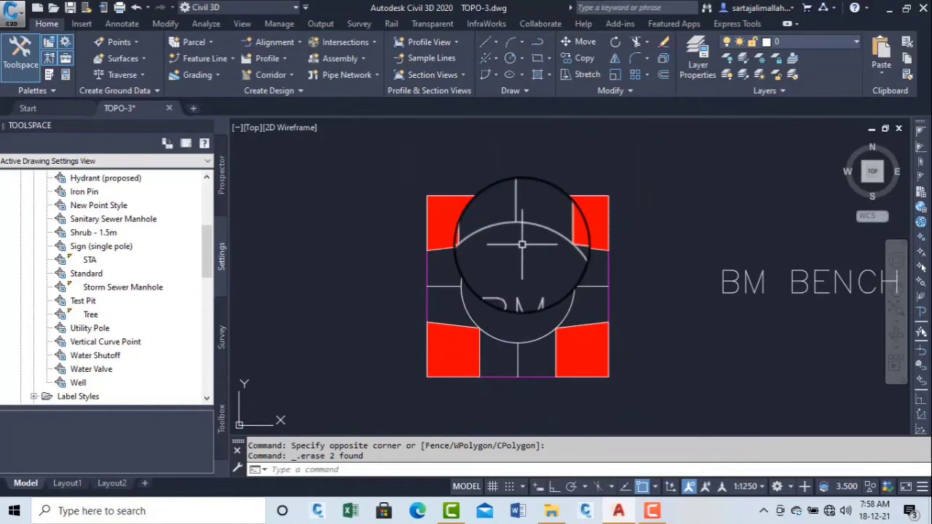
scroll(521, 243, down, 4)
scroll(525, 246, up, 3)
scroll(526, 247, down, 2)
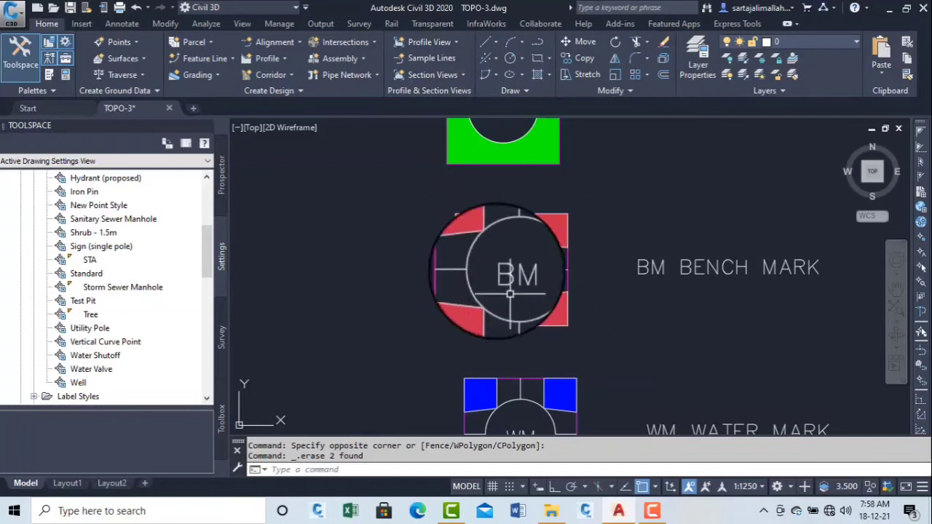
Draw a rectangle beside the BM bench mark symbol, then erase it.
click(534, 55)
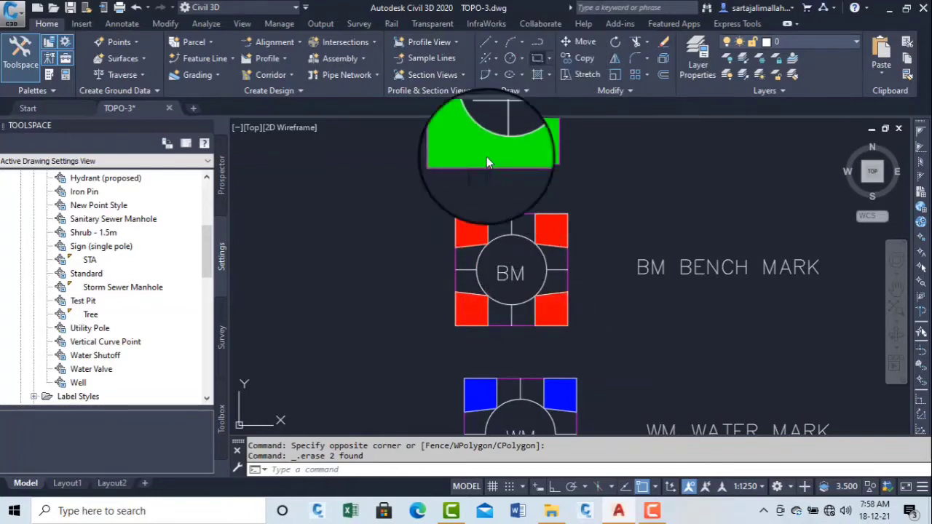
click(299, 231)
click(362, 311)
click(386, 288)
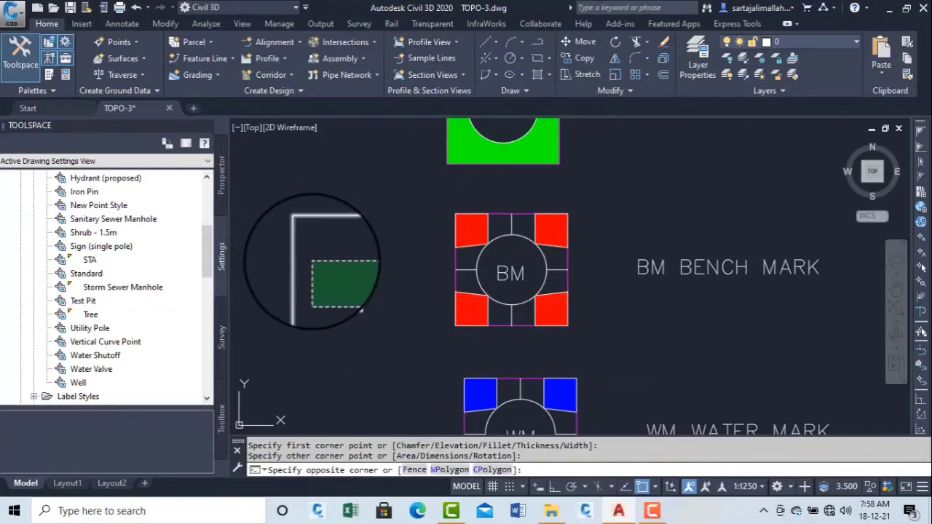
click(311, 268)
key(Delete)
Examine the WM water mark symbol and the MH manhole symbol in the symbol list.
scroll(499, 273, down, 3)
scroll(481, 313, up, 5)
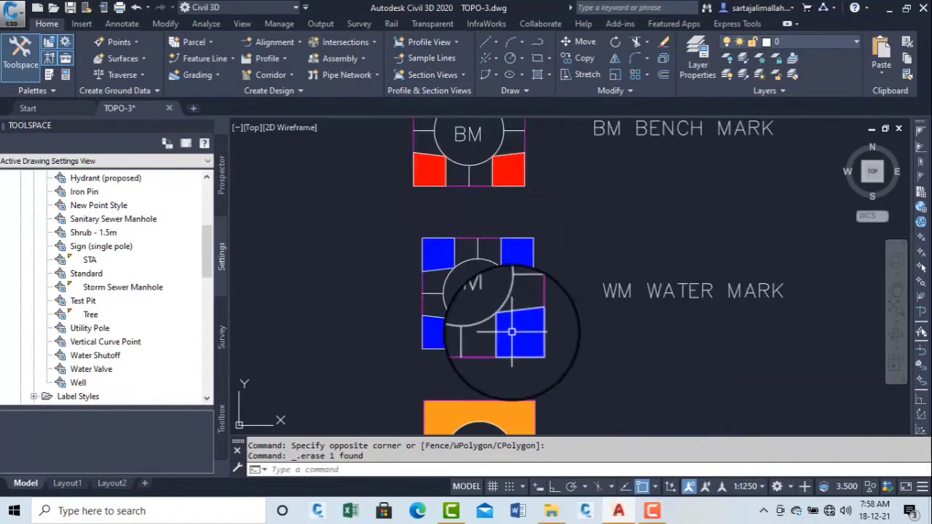
scroll(509, 308, down, 1)
scroll(482, 293, down, 2)
scroll(480, 354, up, 3)
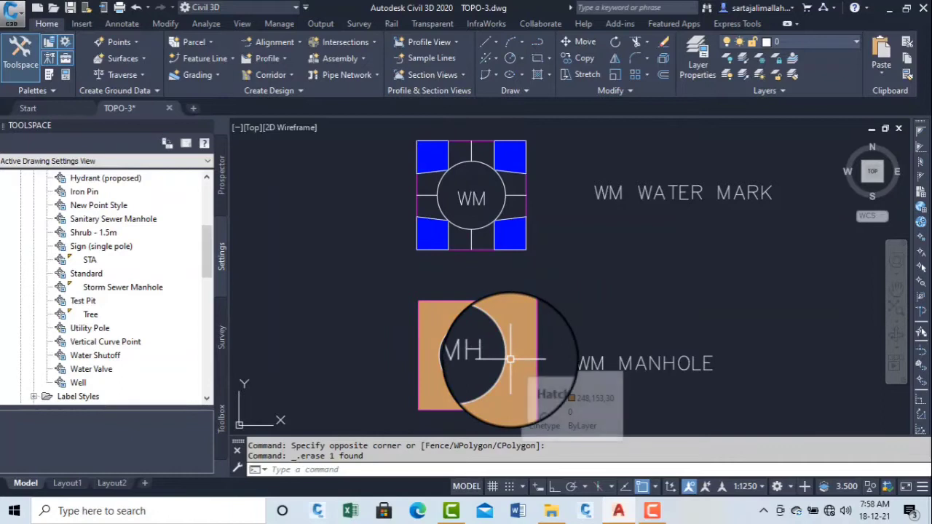
scroll(511, 359, down, 2)
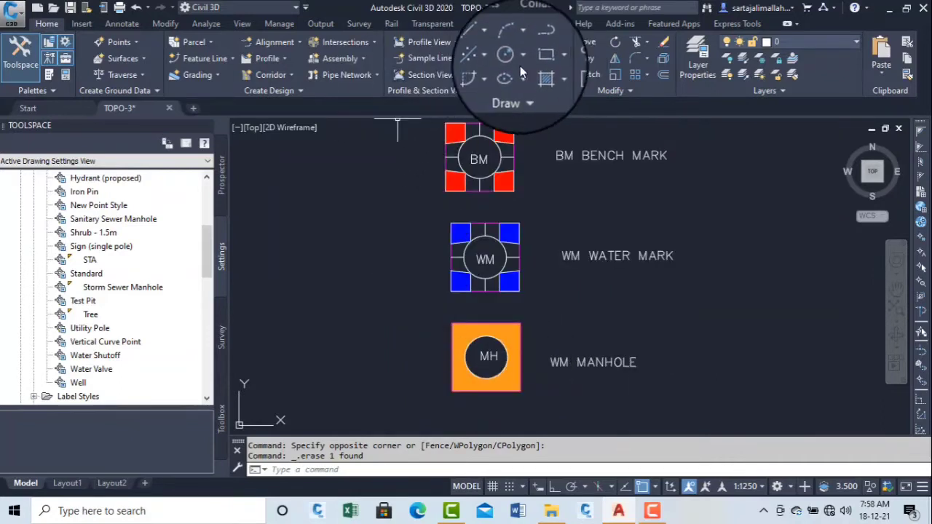
Draw a rectangle to the left of the MH manhole symbol and place a circle at its middle.
click(536, 57)
click(320, 304)
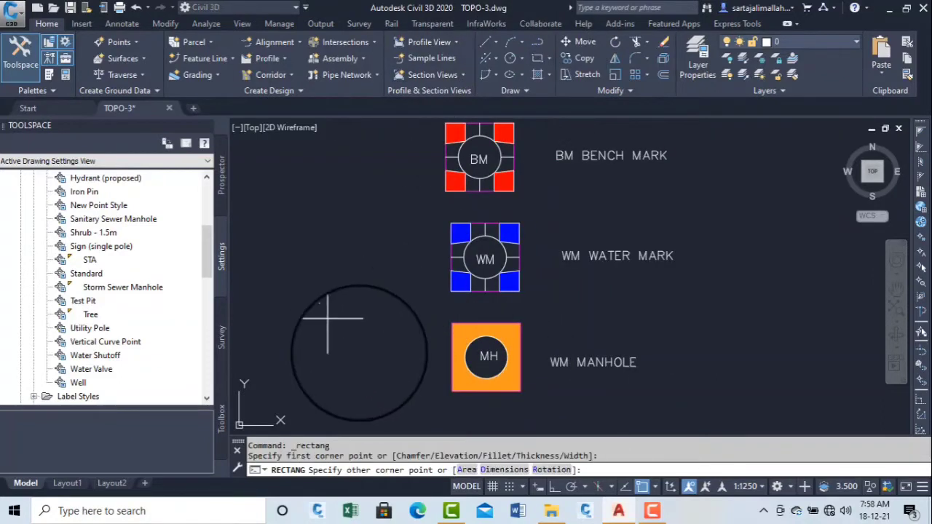
click(410, 384)
click(510, 58)
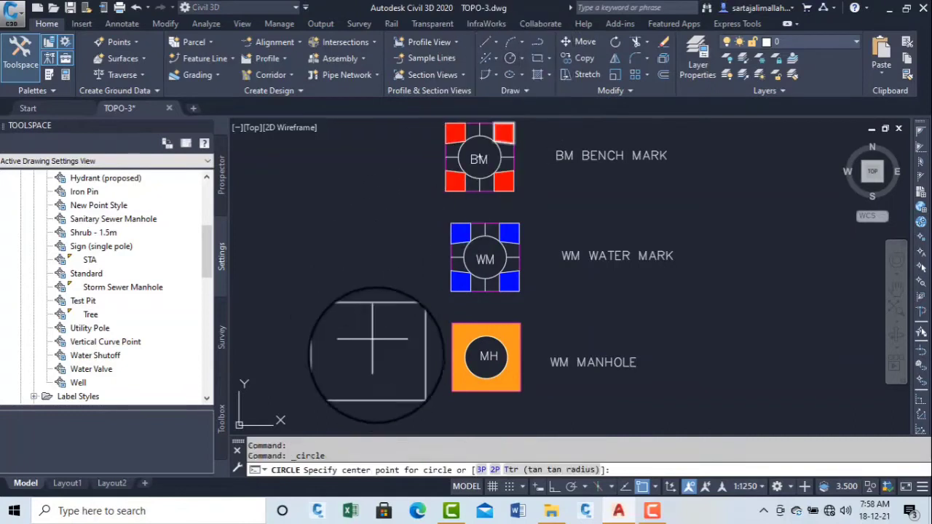
click(371, 350)
click(396, 350)
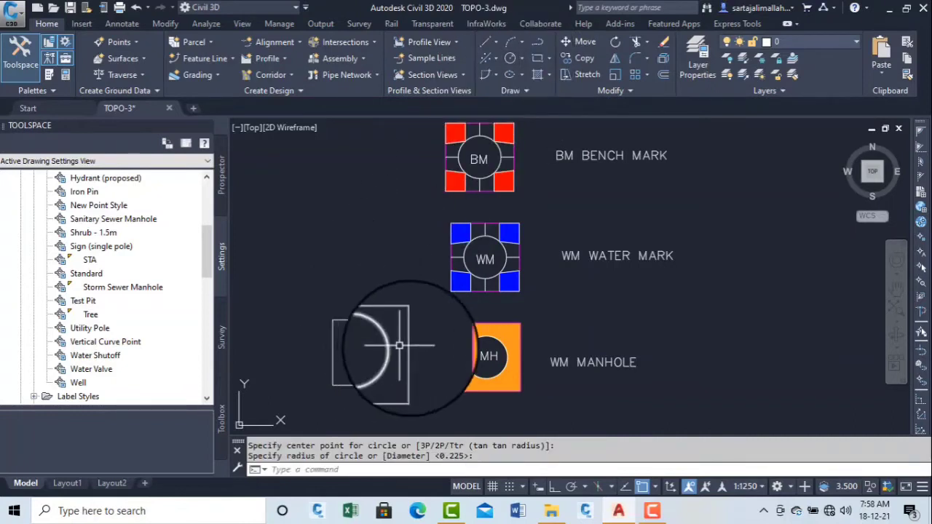
Hatch the area between the new rectangle and circle with a solid fill in orange 248,153,30.
click(412, 356)
key(Return)
click(420, 337)
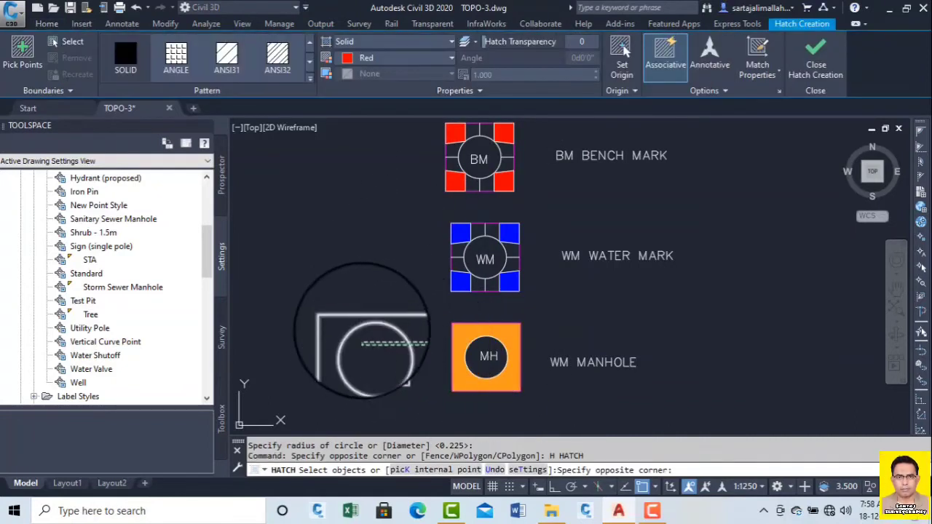
click(321, 218)
click(353, 59)
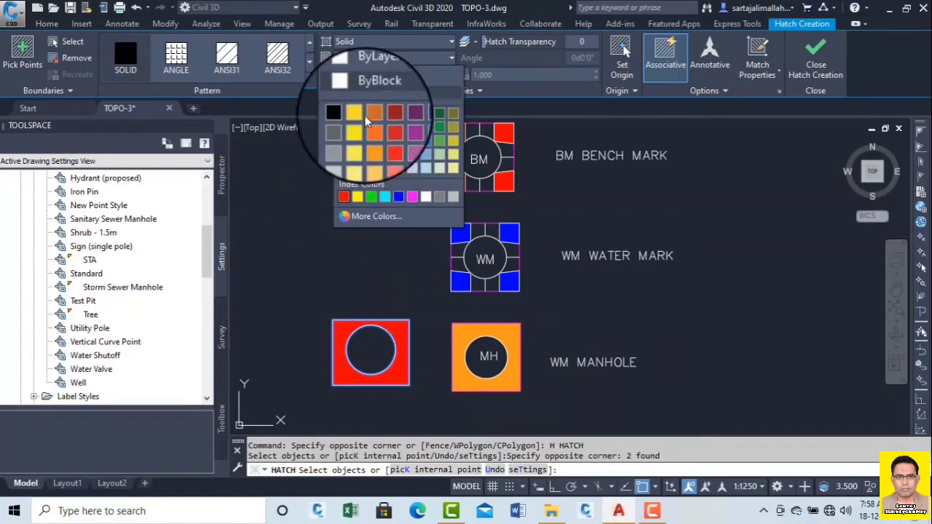
click(357, 142)
key(Escape)
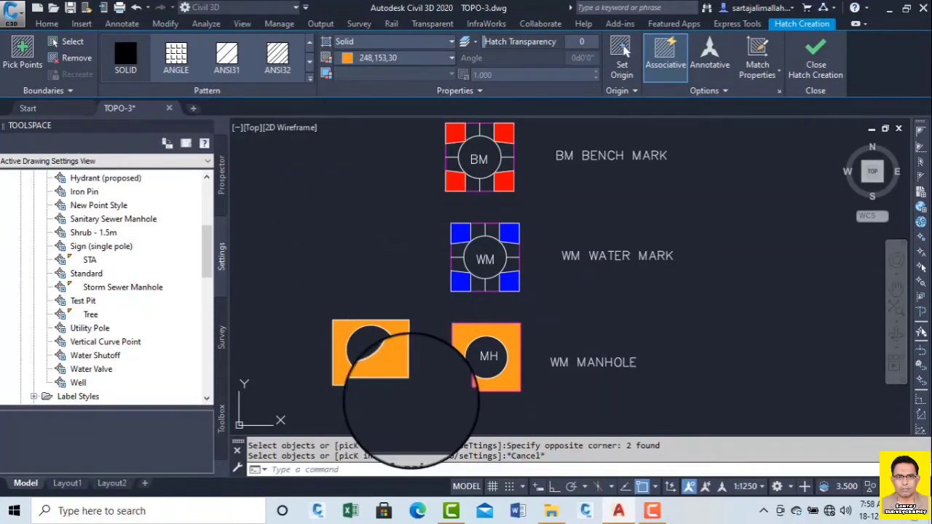
Erase the trial rectangle, circle and orange hatch beside the MH manhole symbol.
click(388, 399)
click(379, 326)
key(Delete)
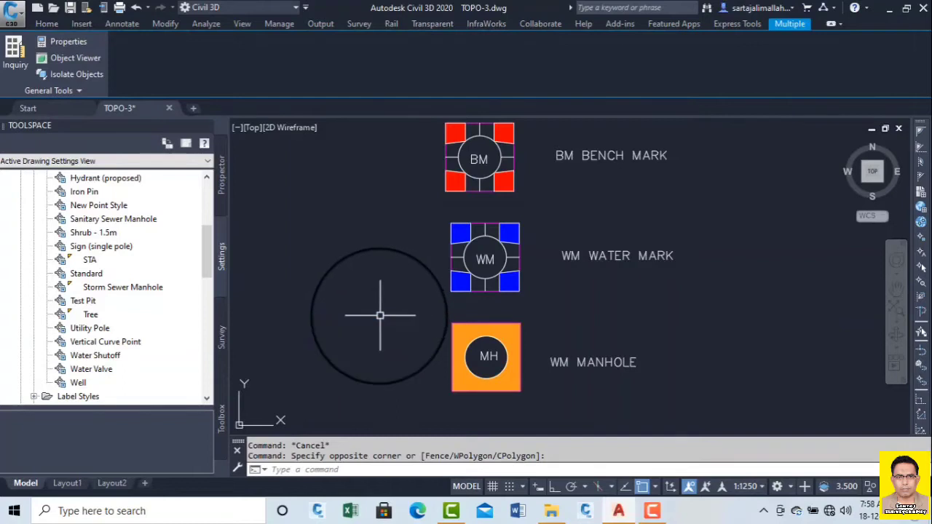
scroll(402, 294, down, 3)
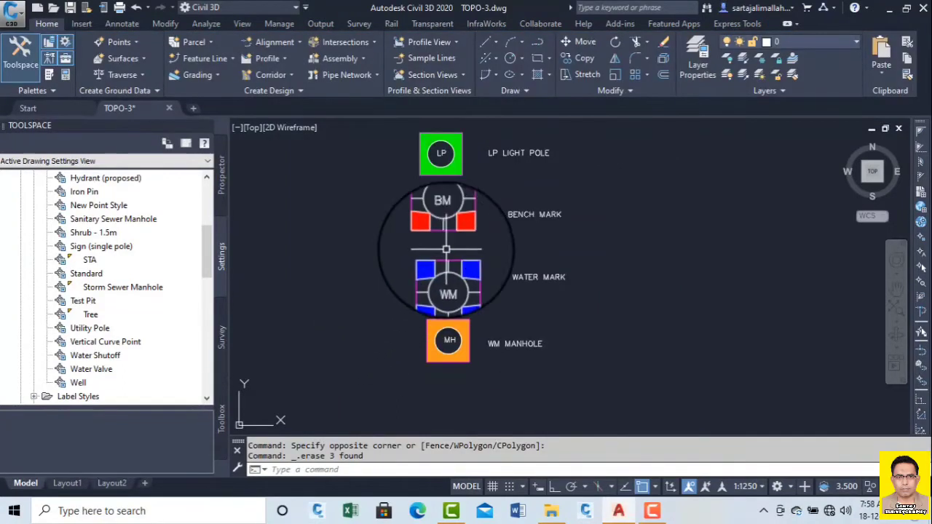
mouse_move(456, 171)
middle_down()
mouse_move(438, 261)
mouse_move(474, 221)
middle_up()
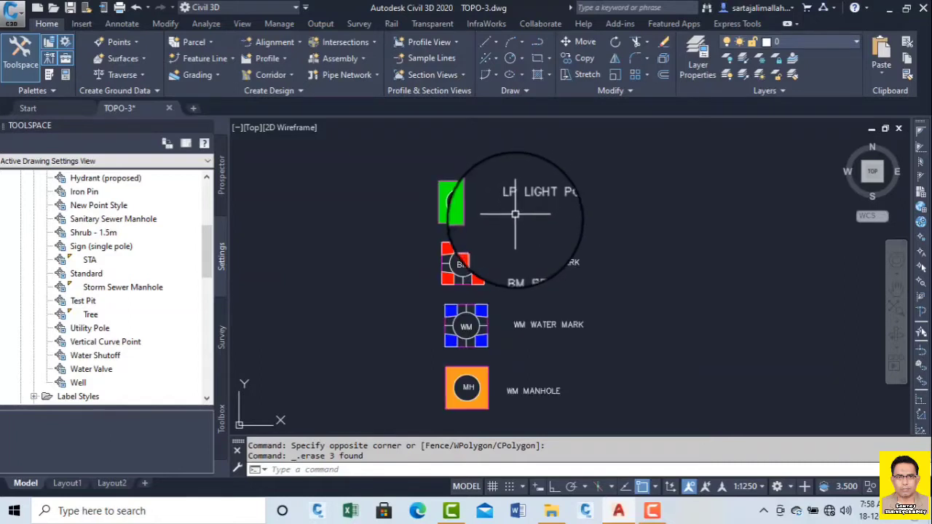
click(654, 515)
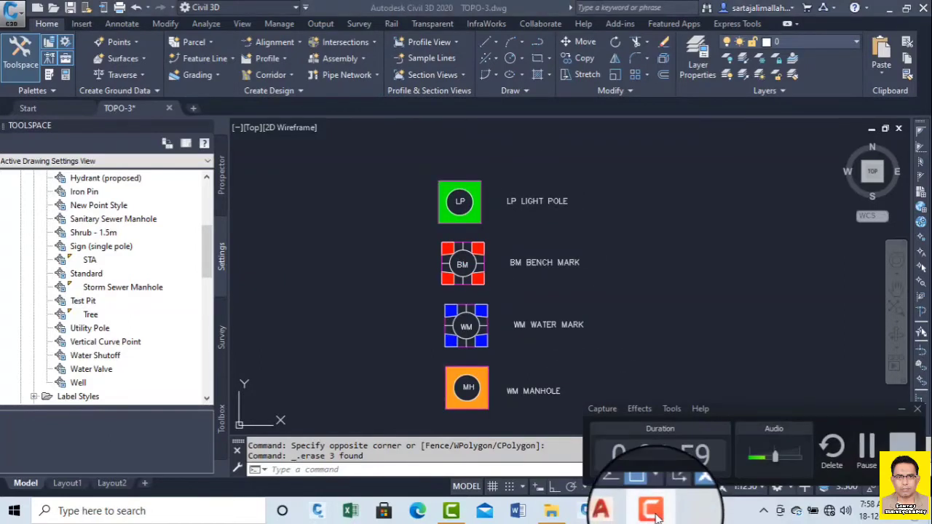
click(871, 451)
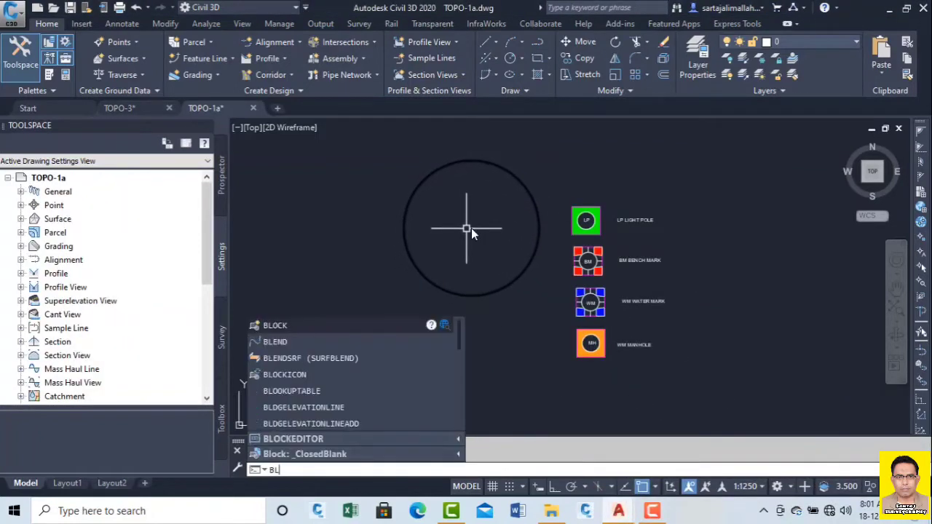
Define a block named LP from the light pole symbol and its label, with the base point at the circle's centre.
key(Return)
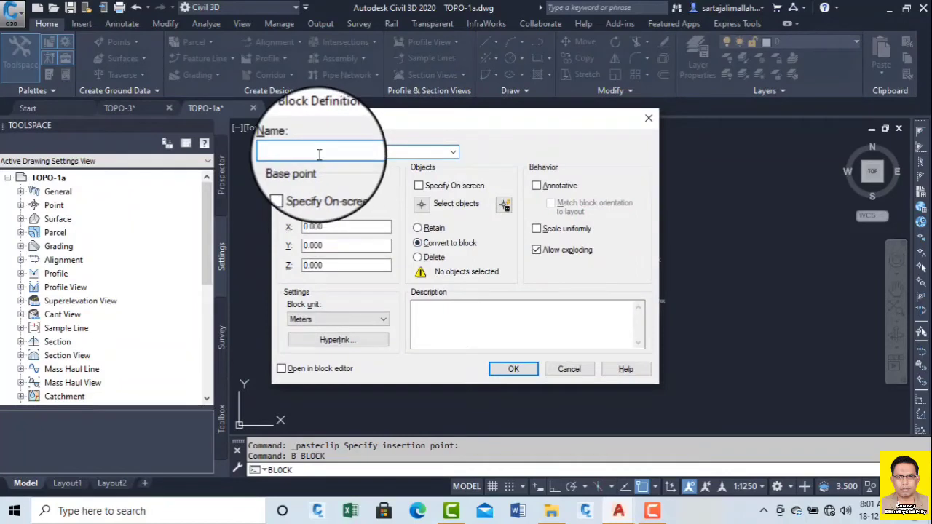
text(B)
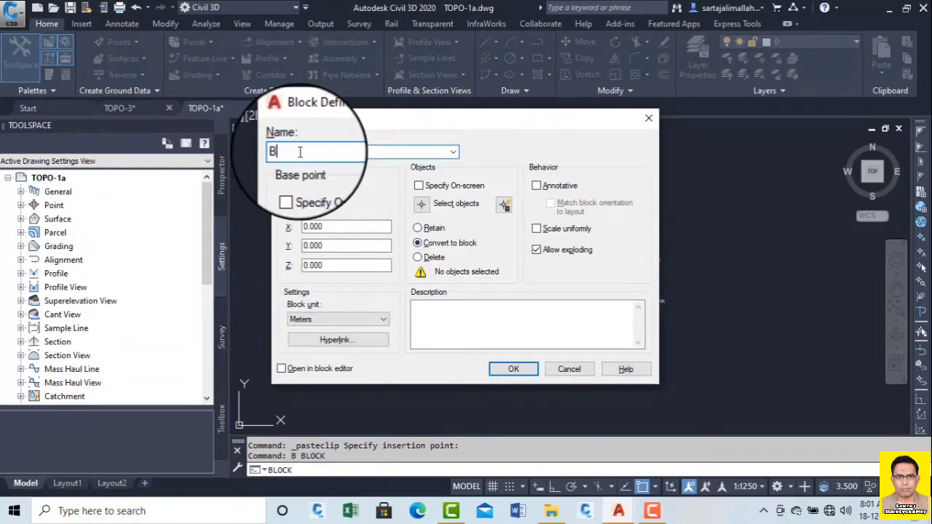
text(L)
double_click(288, 151)
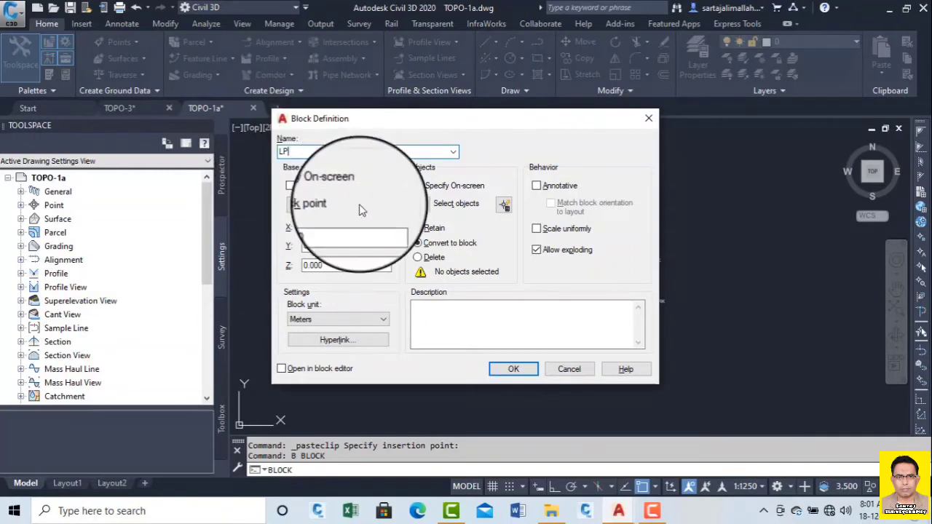
click(293, 205)
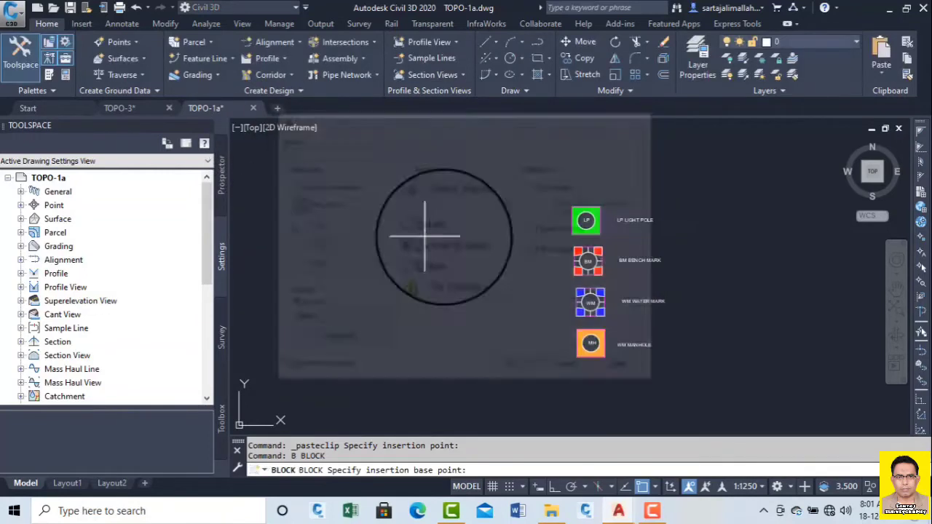
scroll(604, 217, up, 5)
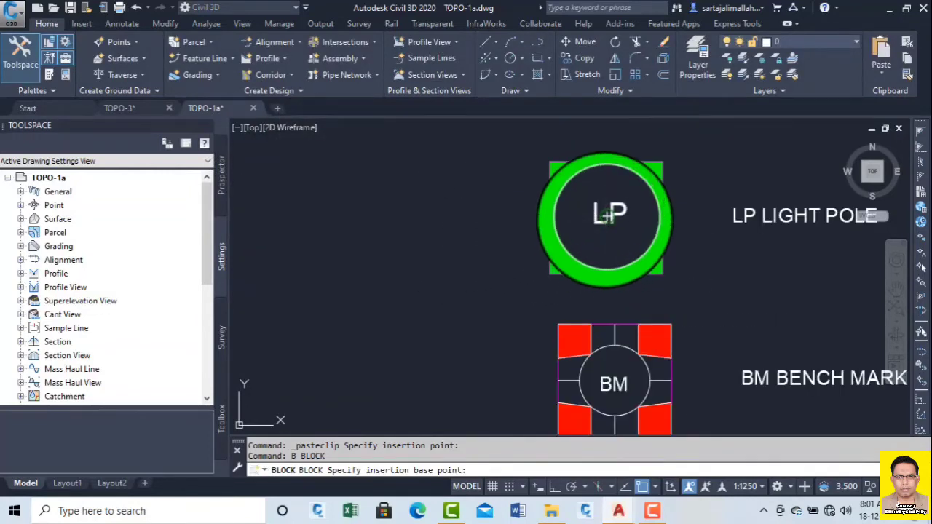
click(607, 216)
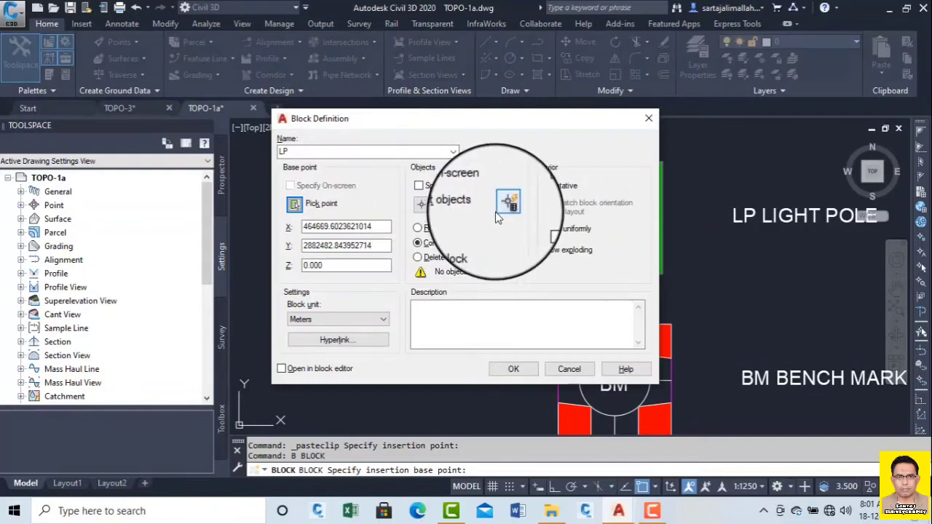
click(440, 205)
scroll(586, 248, down, 3)
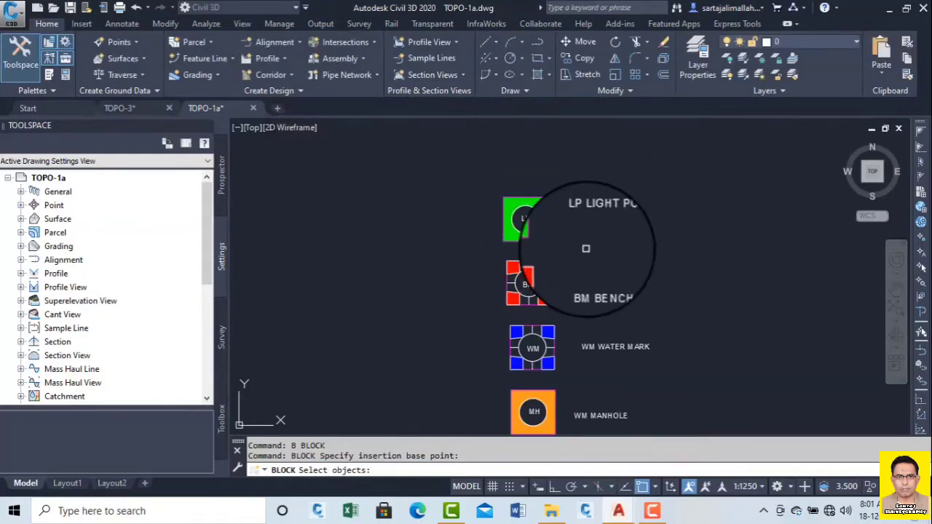
click(579, 236)
click(488, 169)
key(Return)
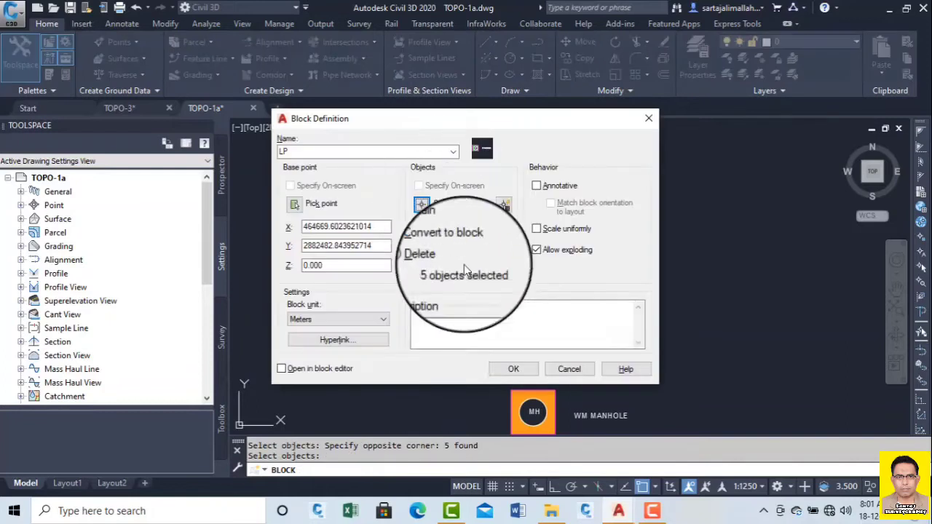
click(508, 371)
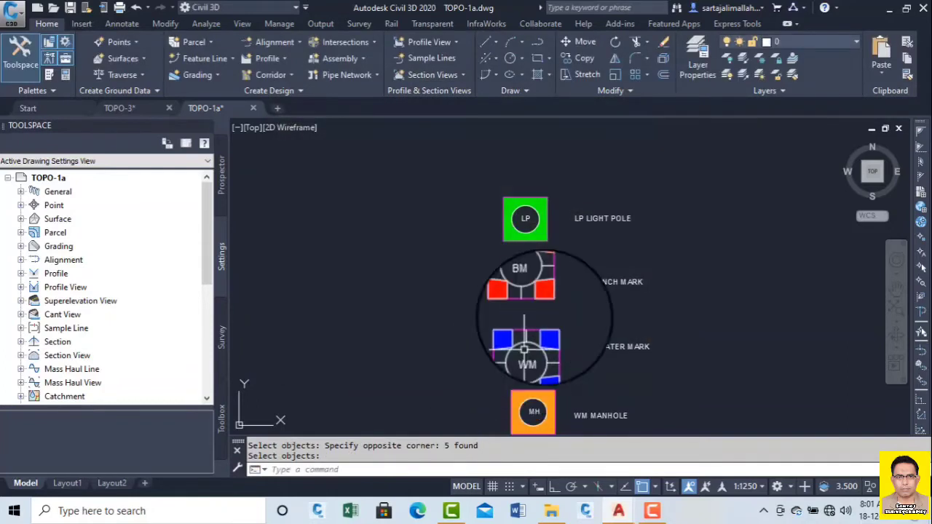
Define a block named BM from the bench mark symbol without its label, with the base point at the circle's centre.
scroll(533, 288, up, 5)
key(Return)
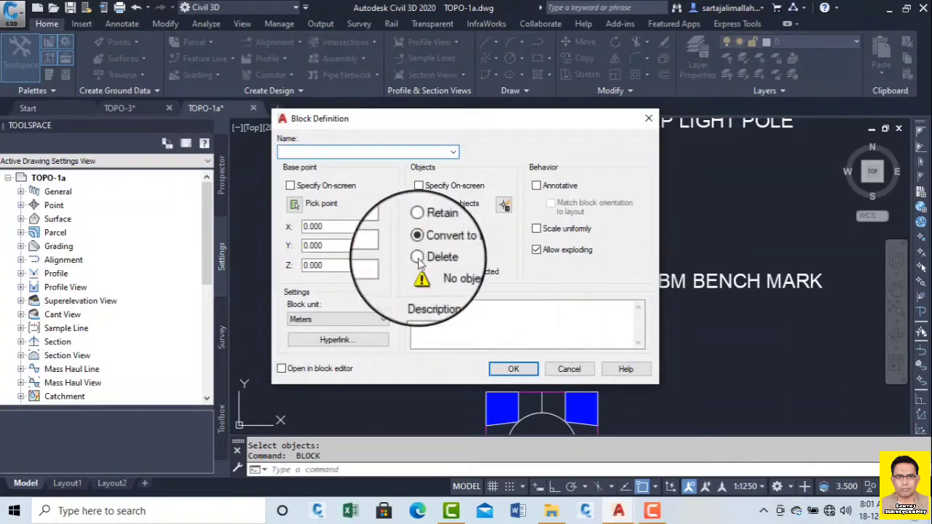
drag(410, 124, 286, 129)
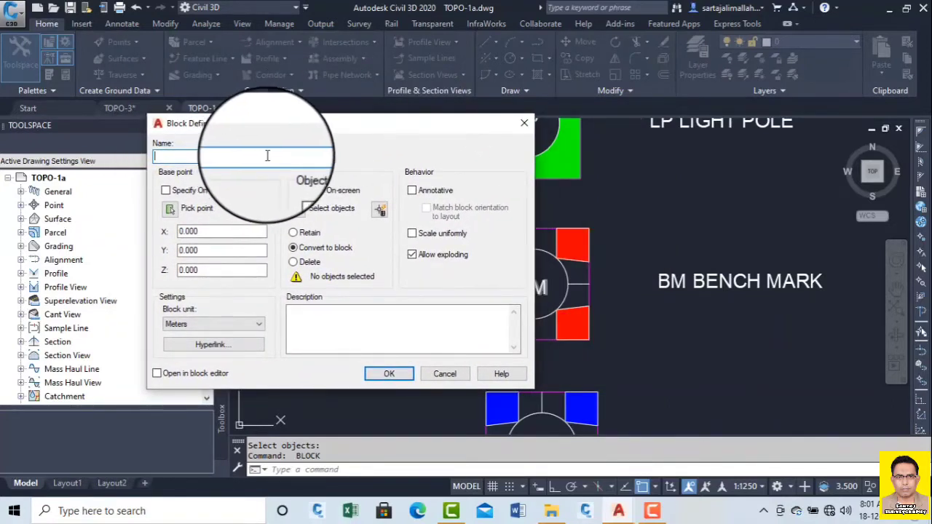
click(169, 210)
click(534, 284)
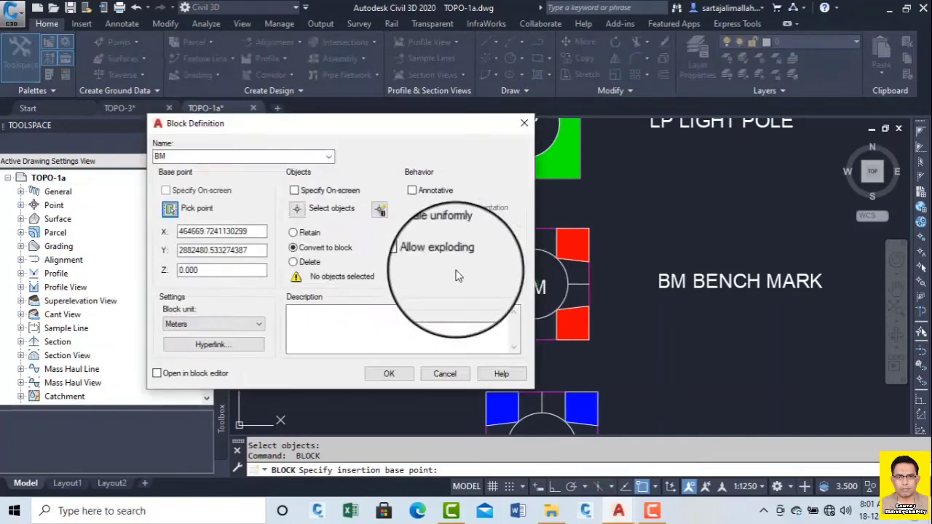
click(298, 211)
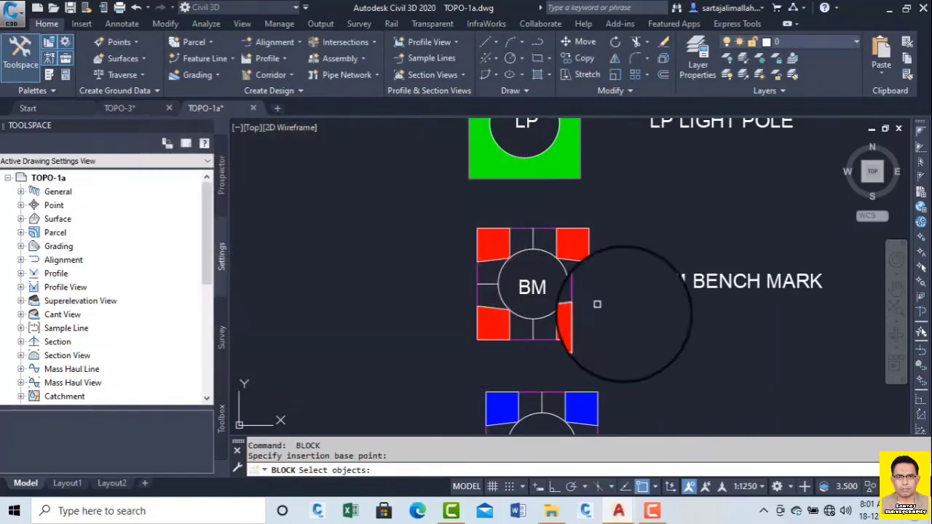
click(718, 344)
click(589, 352)
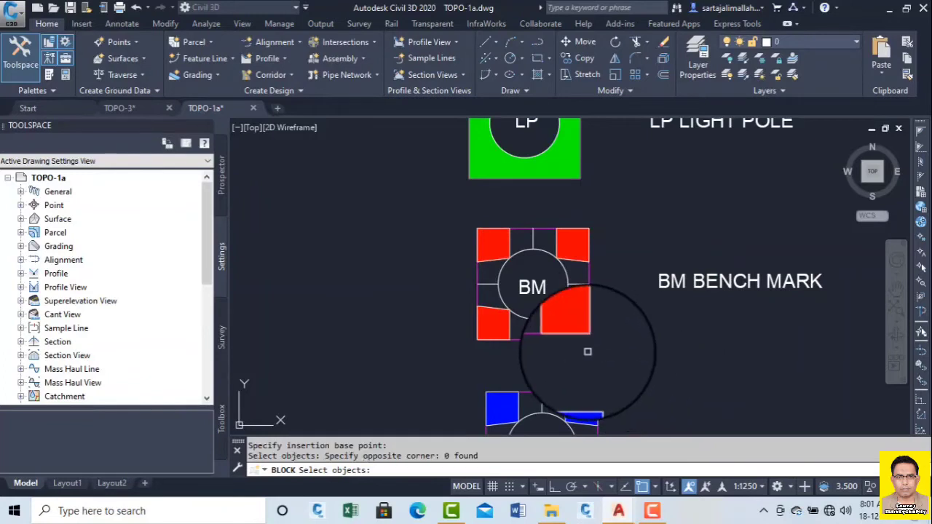
click(613, 359)
click(417, 209)
key(Return)
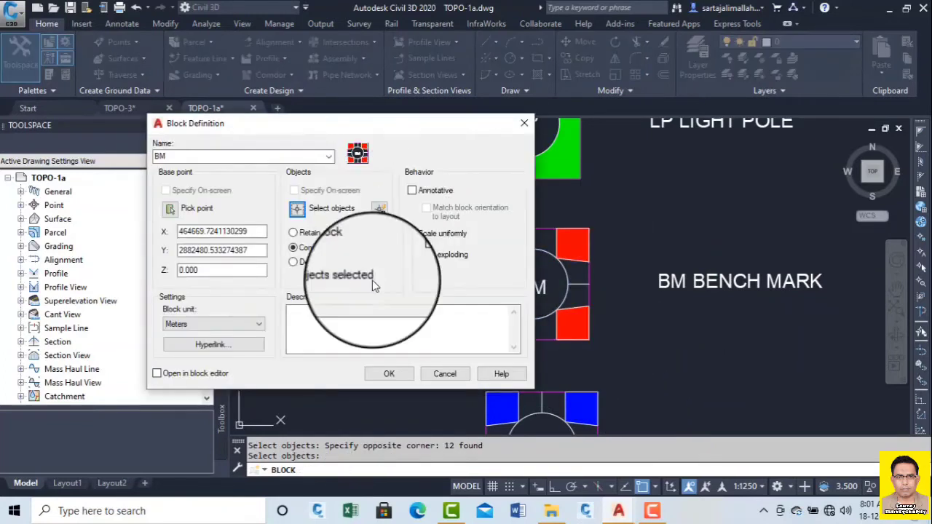
click(396, 373)
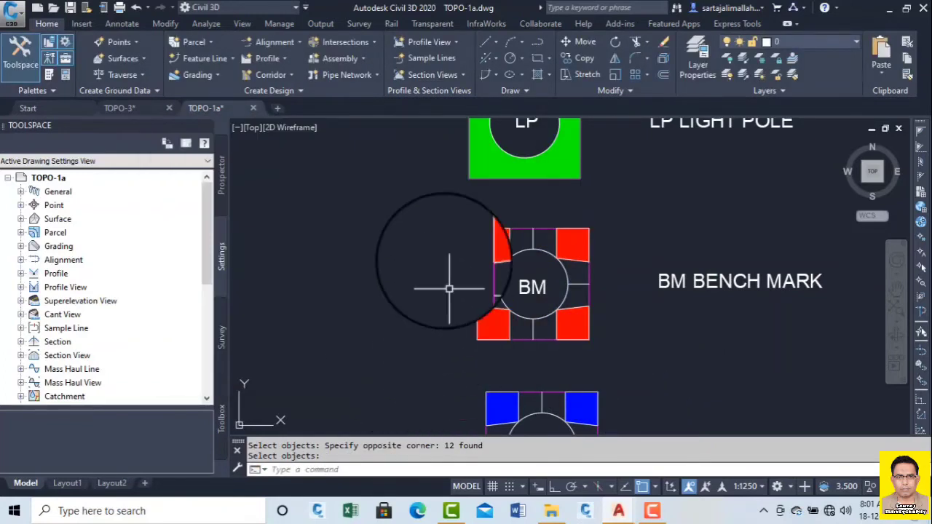
Define a block named WM from the water mark symbol without its label, with the base point at the circle's centre.
scroll(447, 274, down, 3)
scroll(486, 345, up, 4)
key(Return)
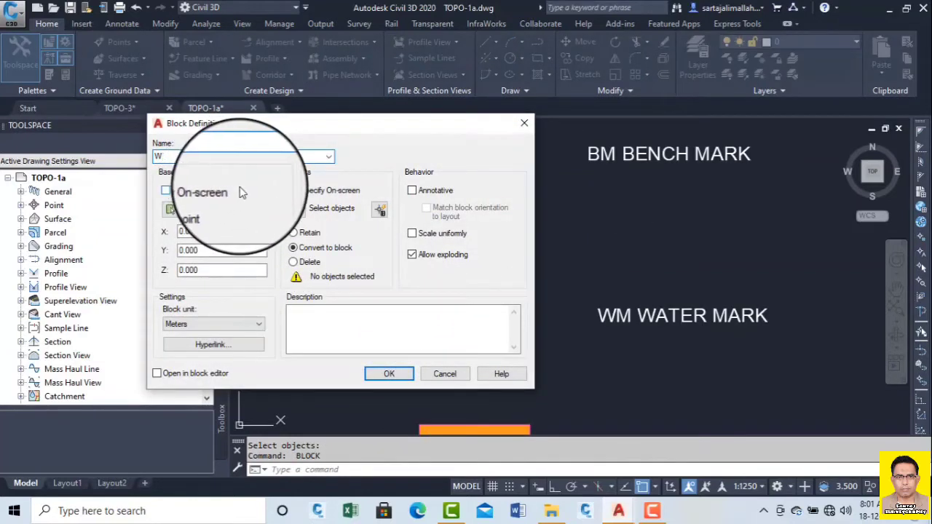
click(172, 211)
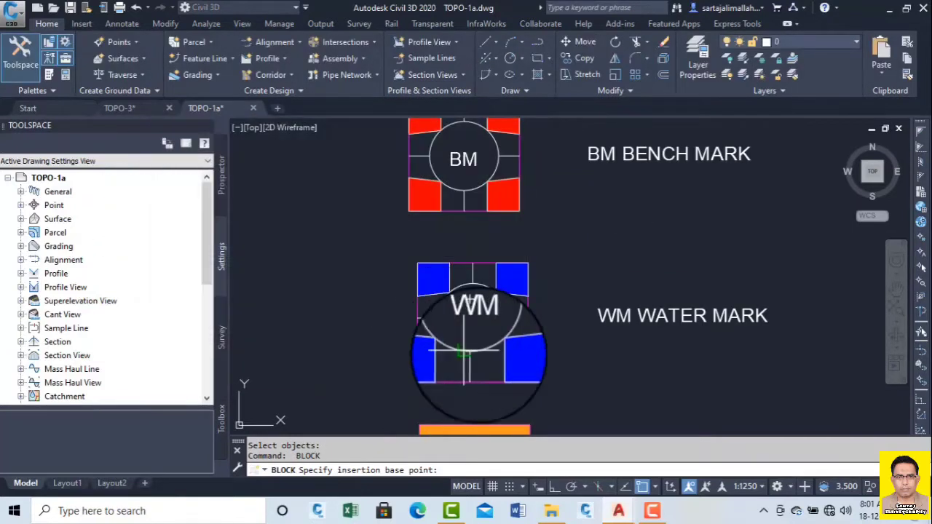
click(474, 319)
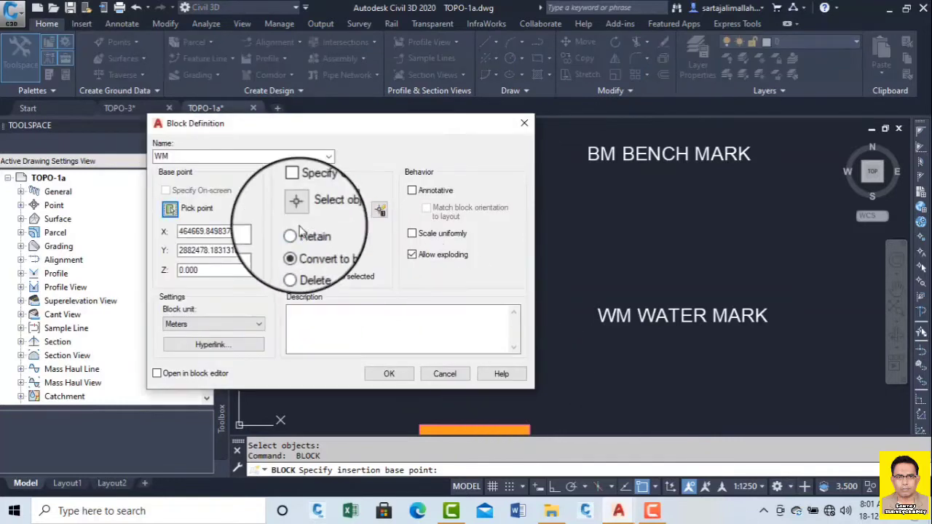
click(313, 121)
click(591, 384)
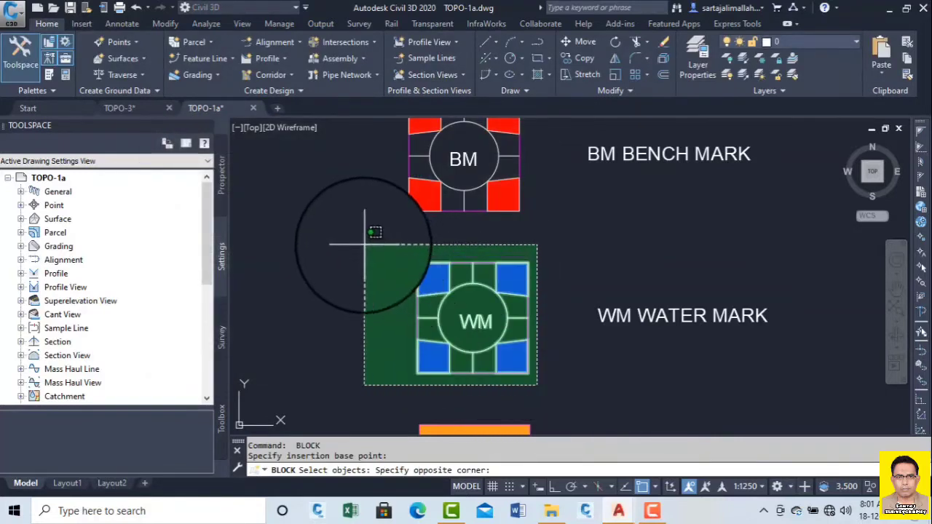
click(355, 234)
key(Return)
click(394, 388)
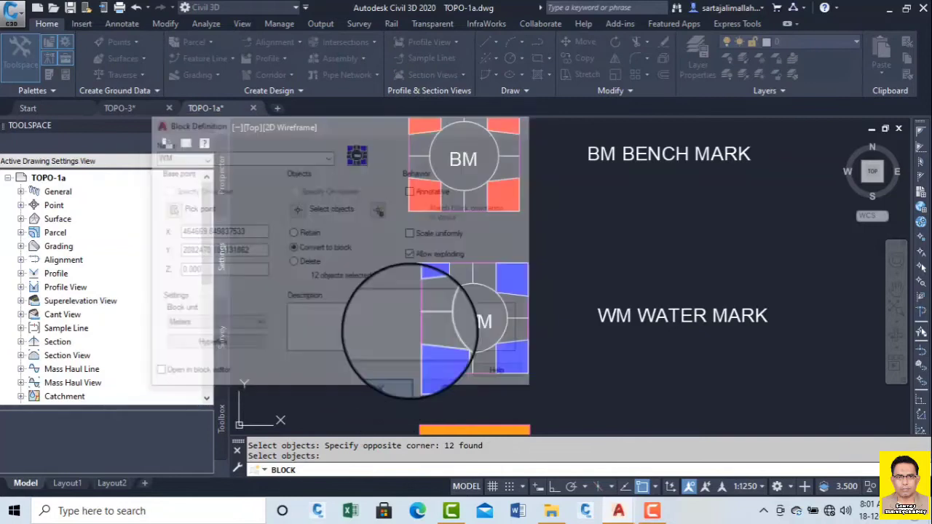
Define a block named MH from the manhole symbol without its label, with the base point at the circle's centre.
scroll(407, 250, down, 5)
scroll(429, 338, up, 4)
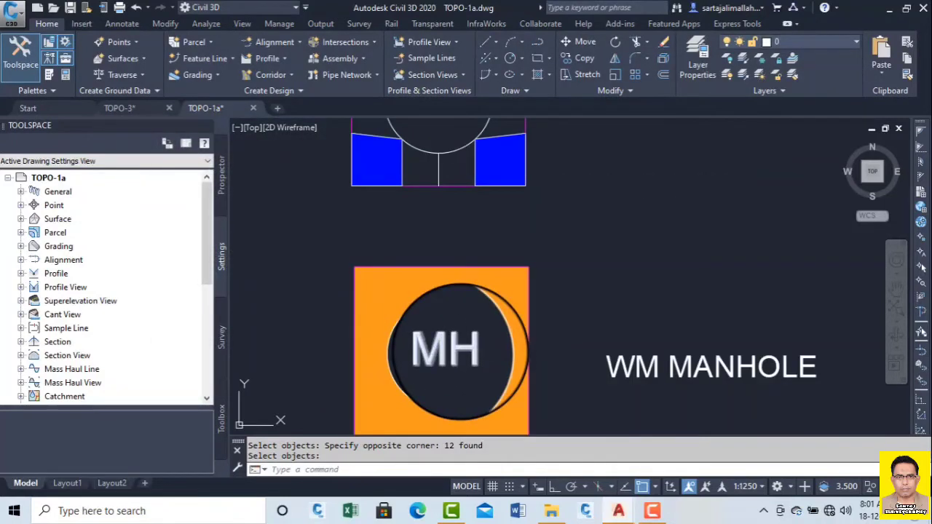
key(Return)
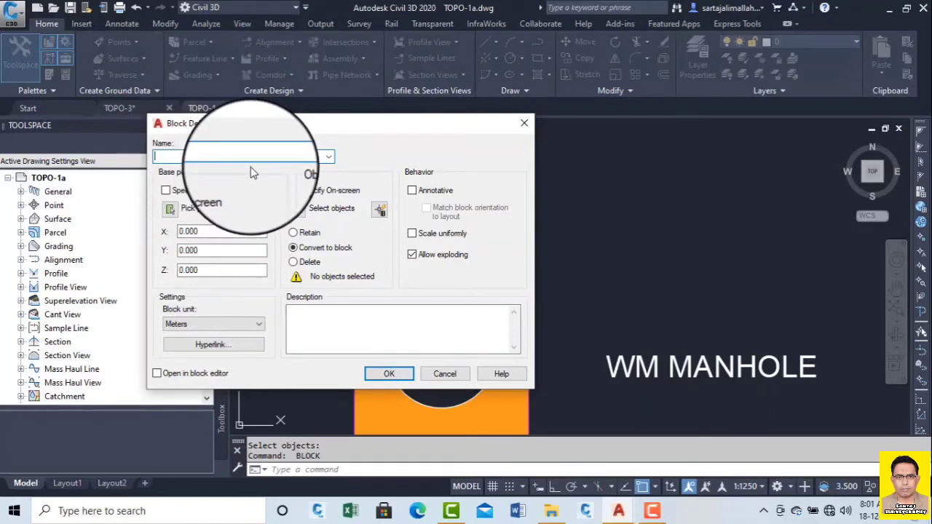
text(MH)
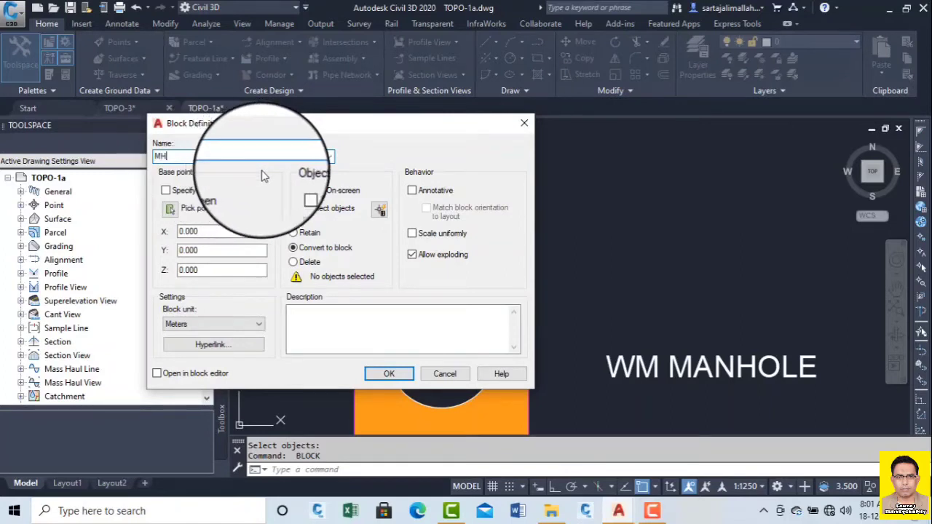
click(167, 207)
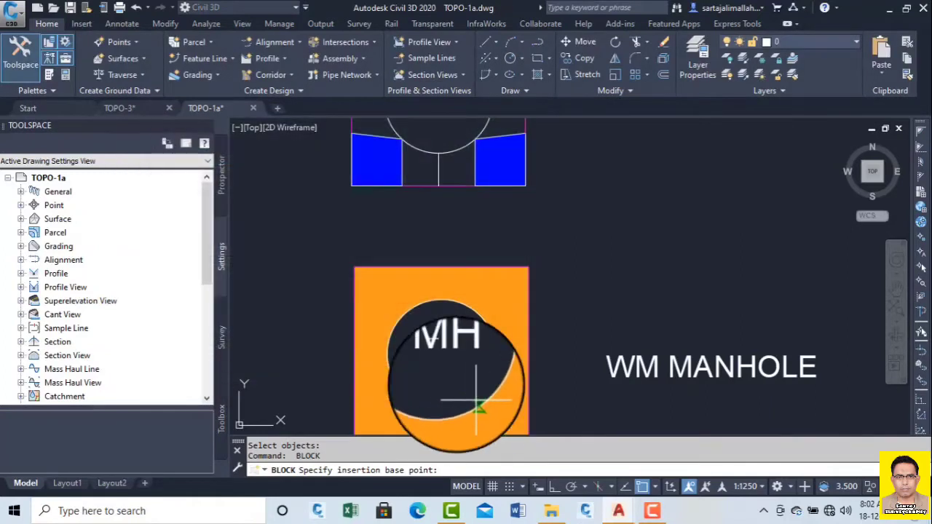
click(451, 359)
click(303, 212)
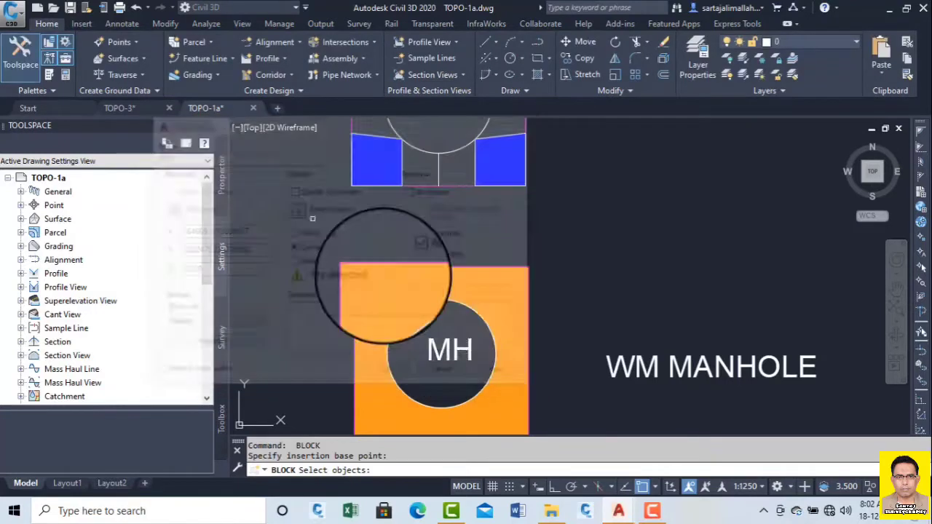
scroll(528, 371, down, 2)
click(539, 406)
click(466, 311)
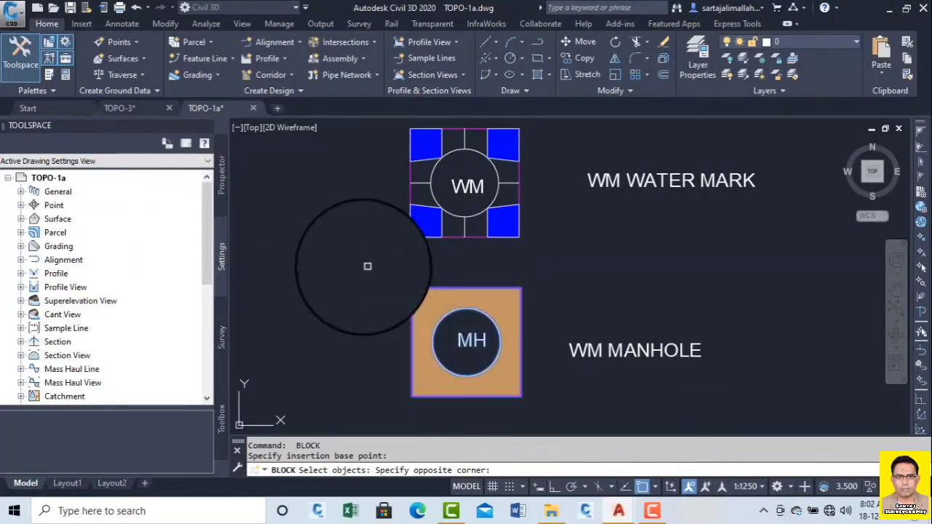
key(Return)
click(394, 372)
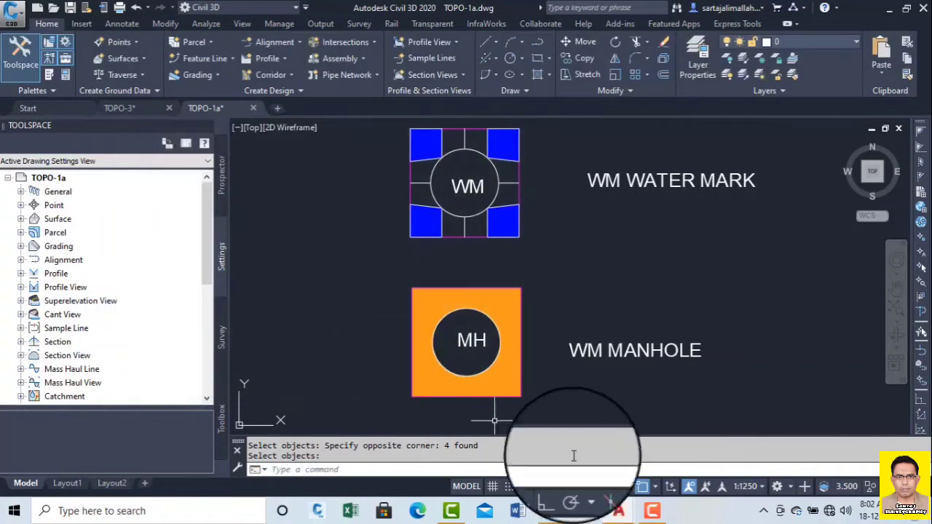
scroll(575, 276, down, 4)
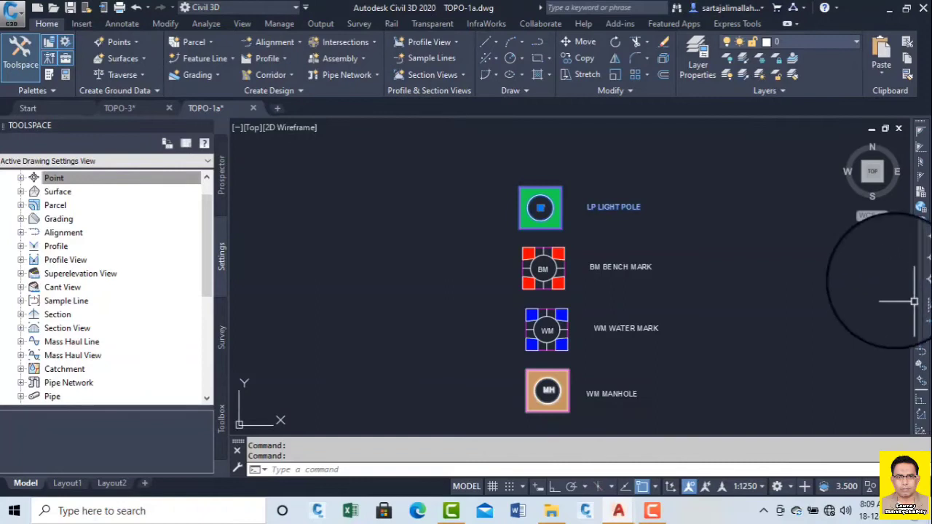
Create a new point style named LP with the description LIGHT POLE.
click(25, 182)
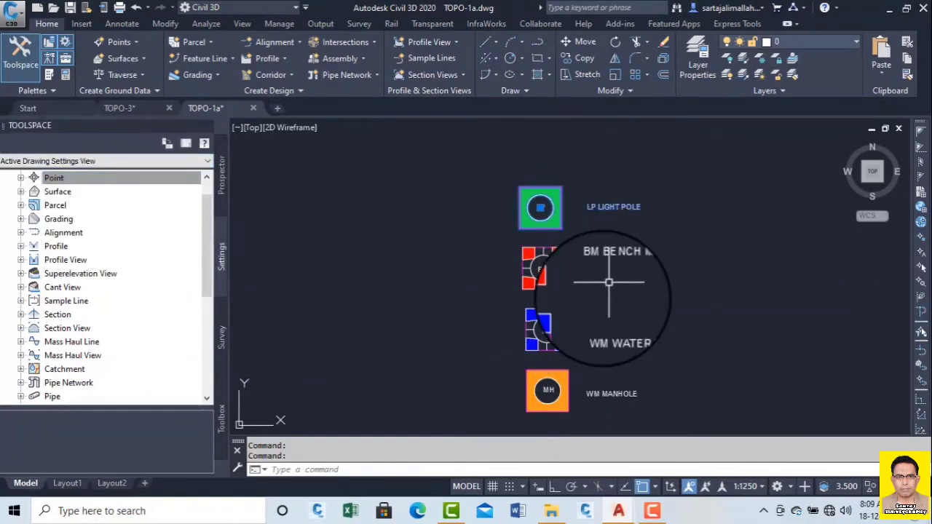
double_click(53, 178)
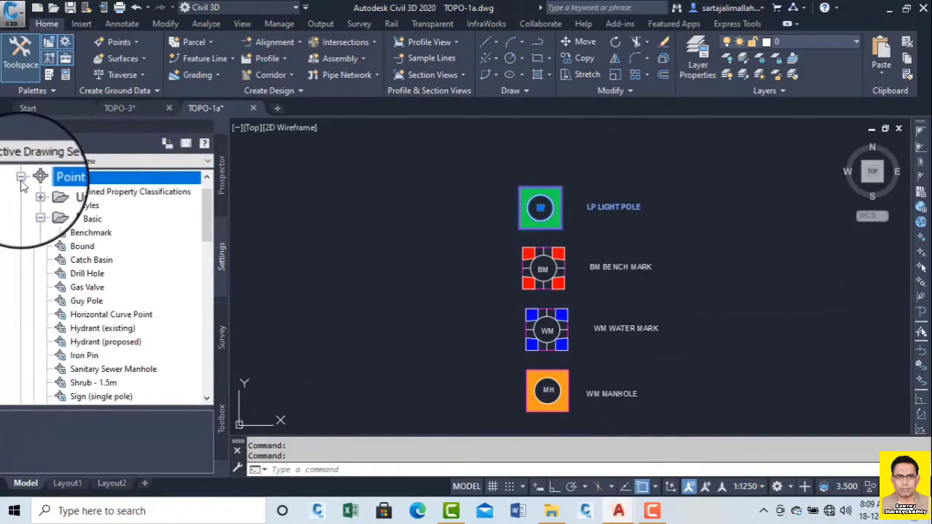
scroll(85, 251, down, 5)
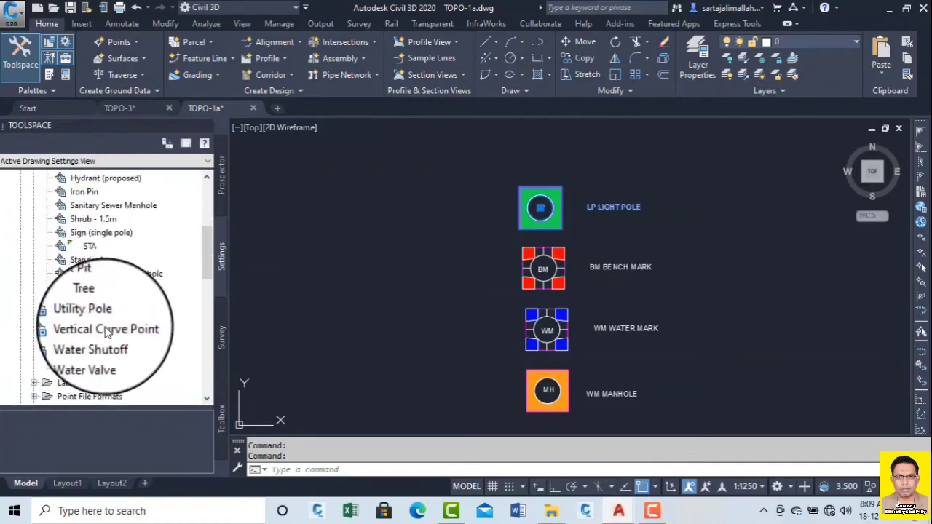
scroll(105, 331, up, 5)
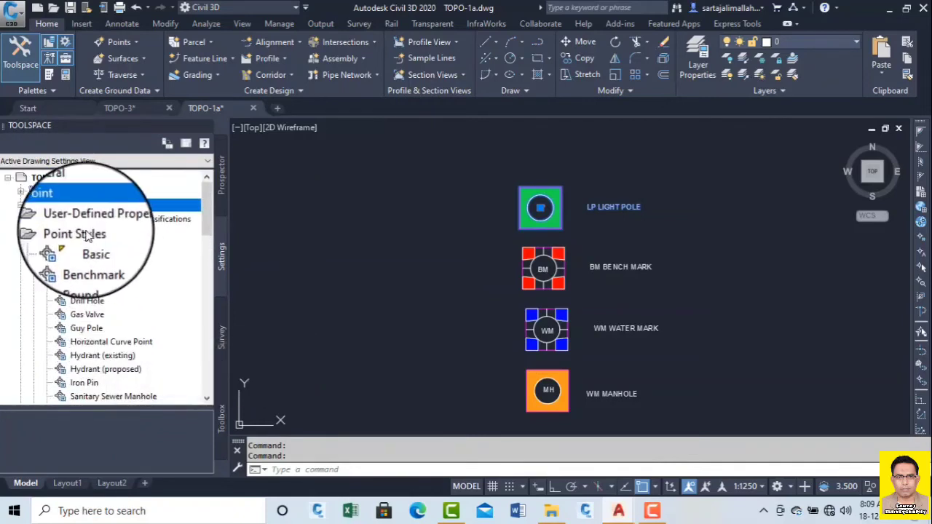
click(31, 210)
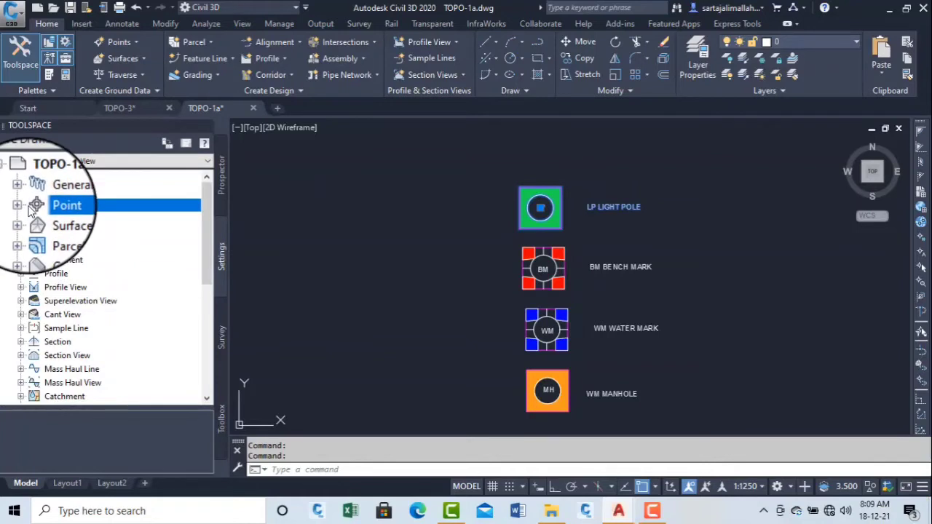
click(21, 206)
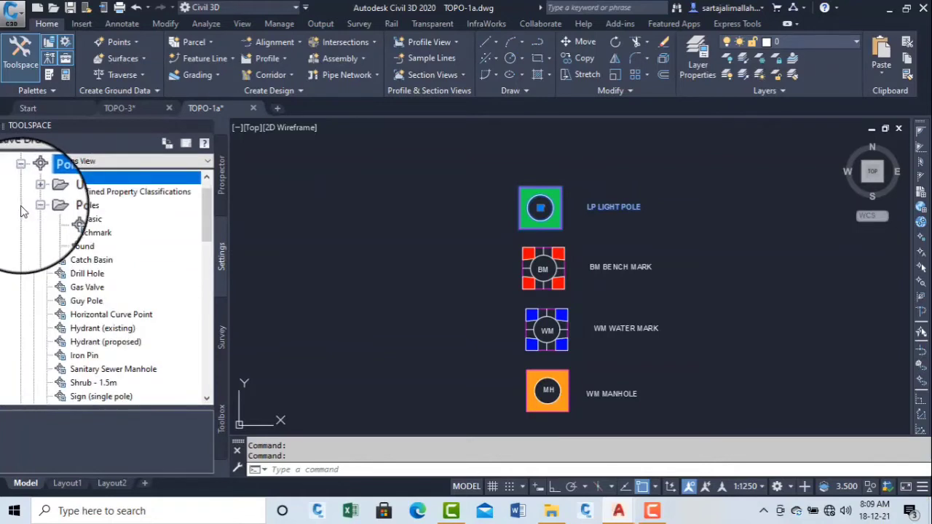
right_click(80, 209)
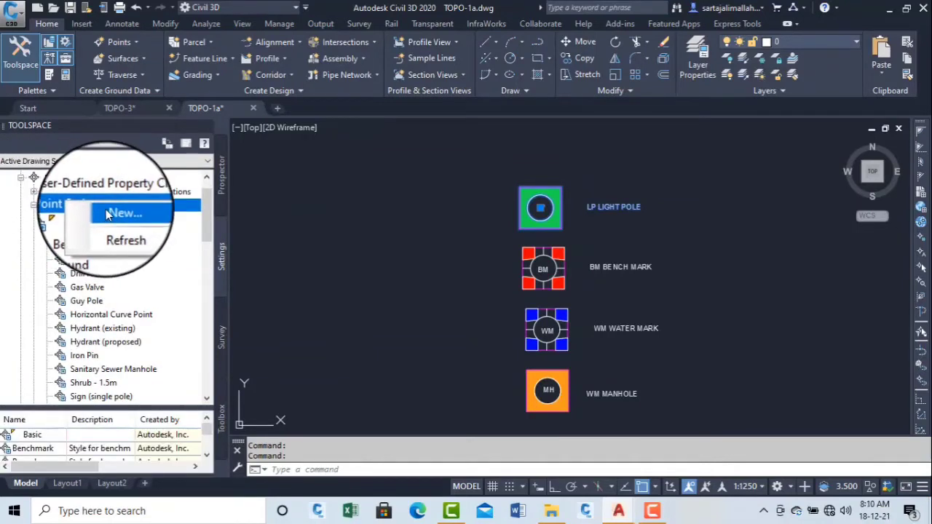
click(114, 218)
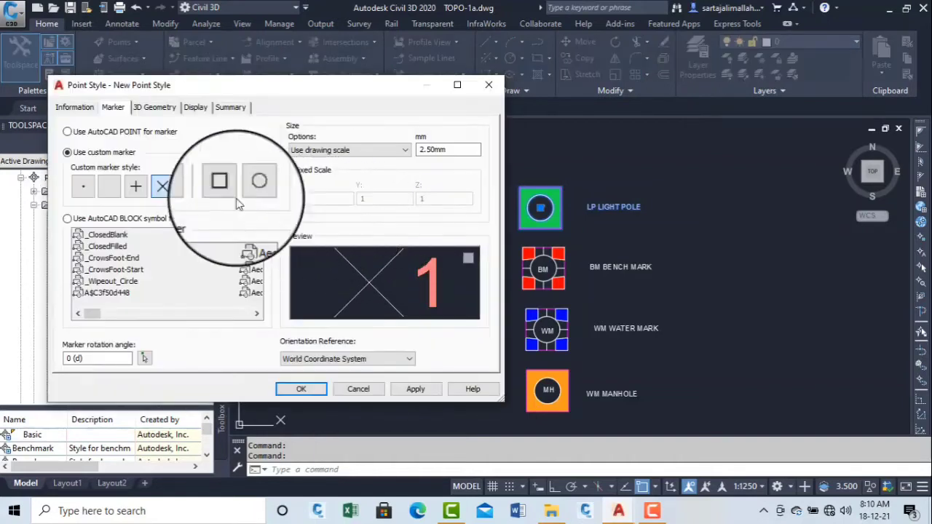
click(84, 108)
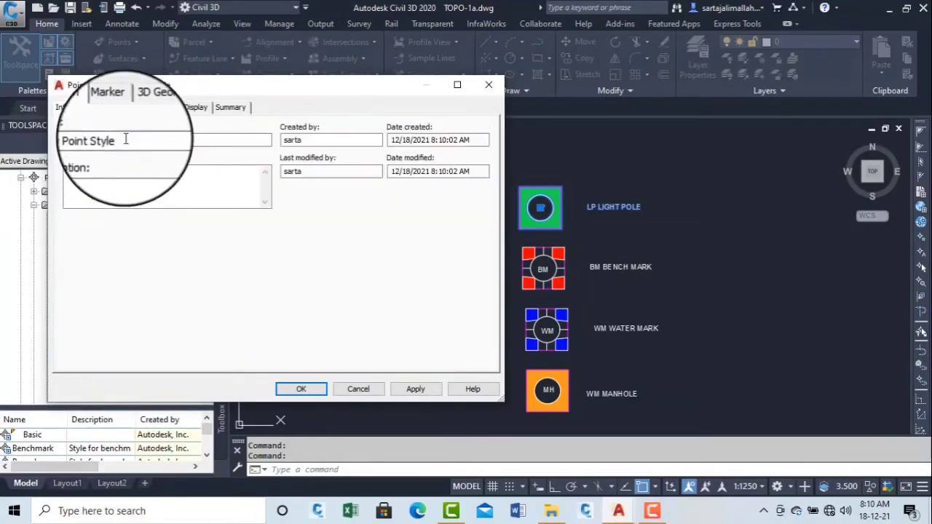
drag(126, 139, 13, 144)
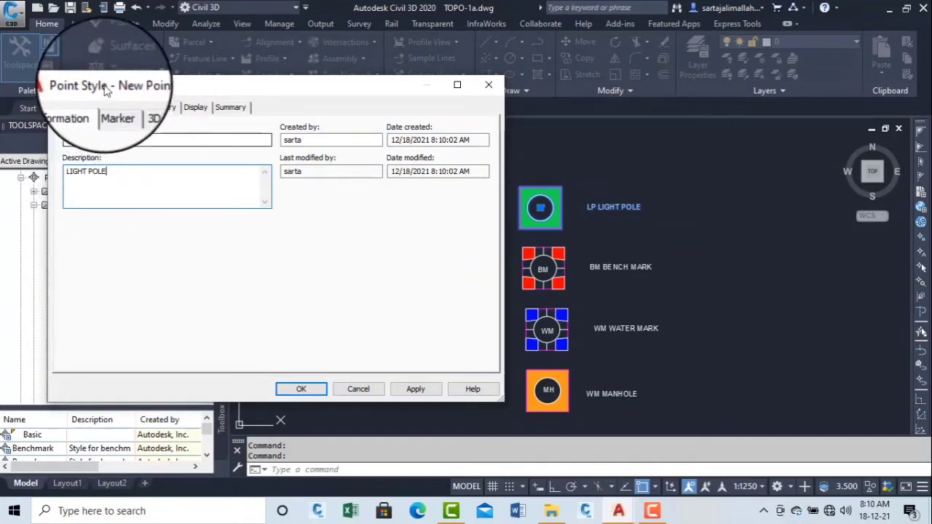
Set the LP point style's marker to use the AutoCAD block symbol LP.
click(115, 107)
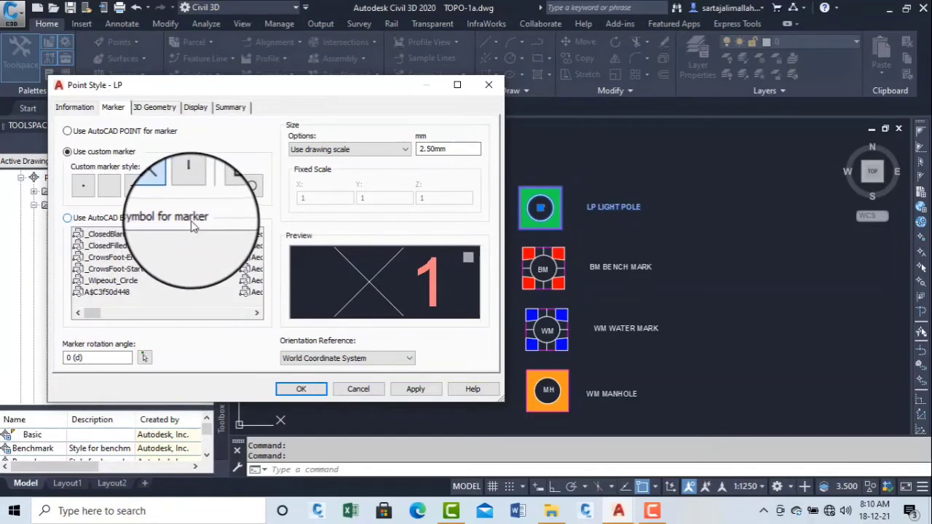
click(68, 218)
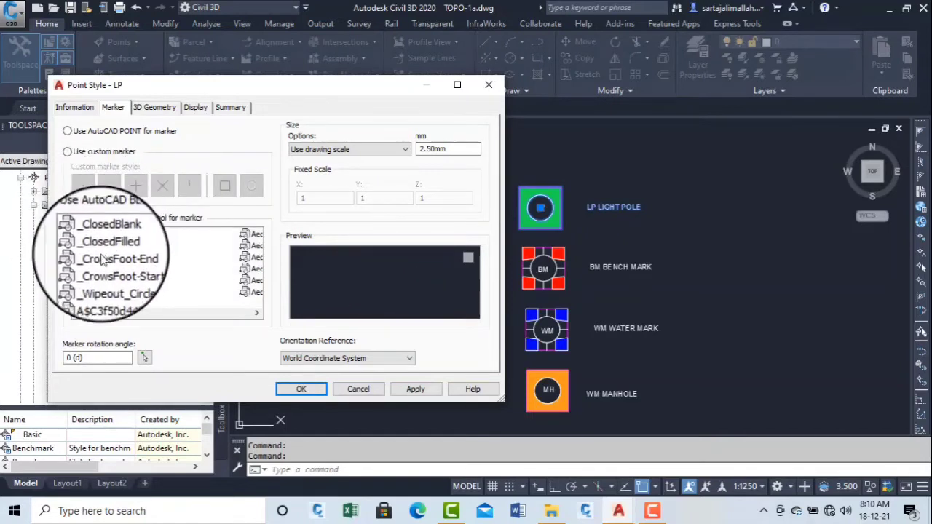
key(l)
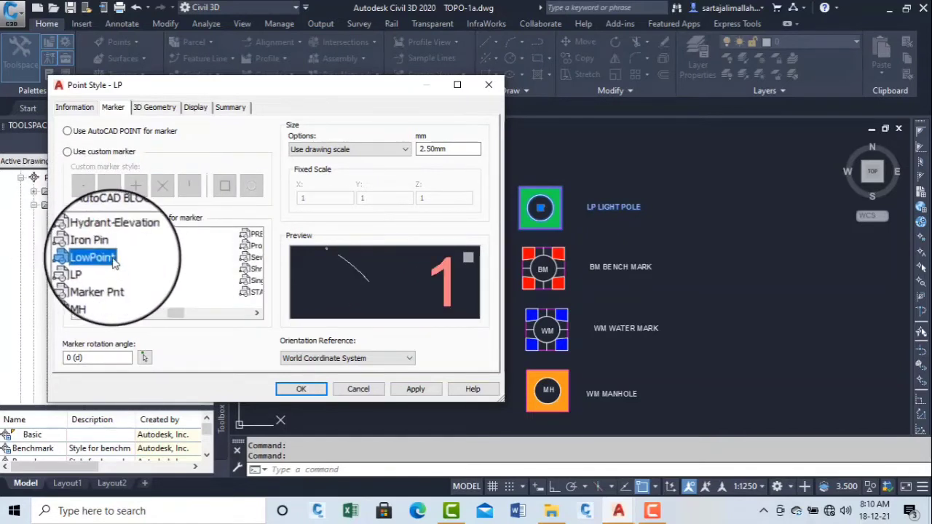
click(89, 270)
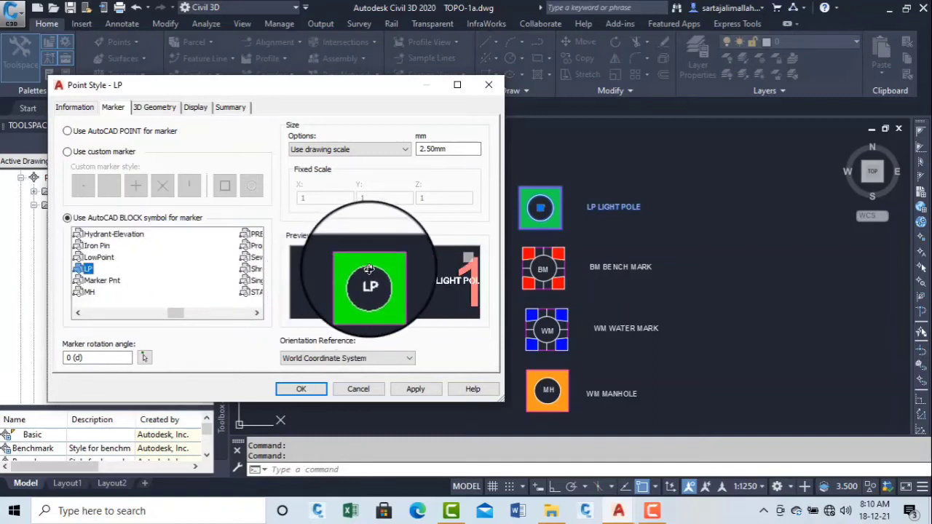
Create a green layer named LIGHT POLE and assign it to the marker component of the LP point style.
click(168, 110)
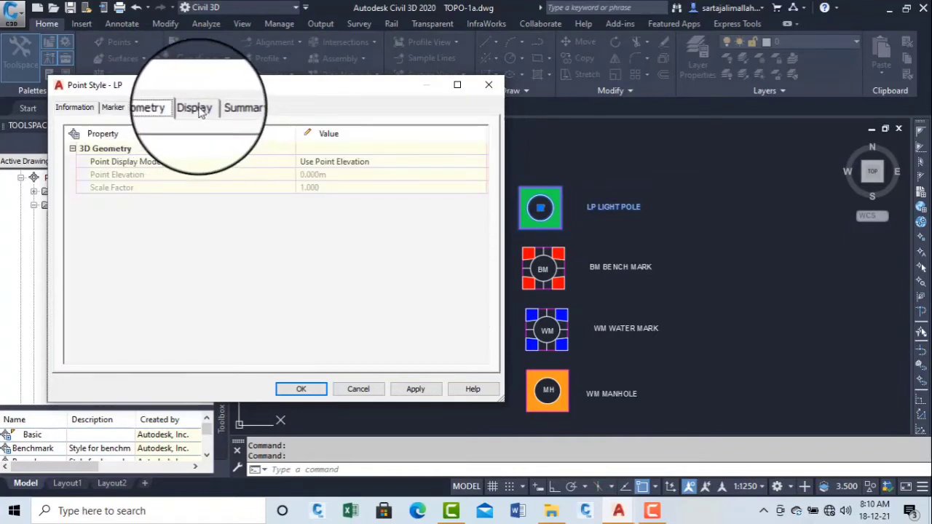
click(195, 110)
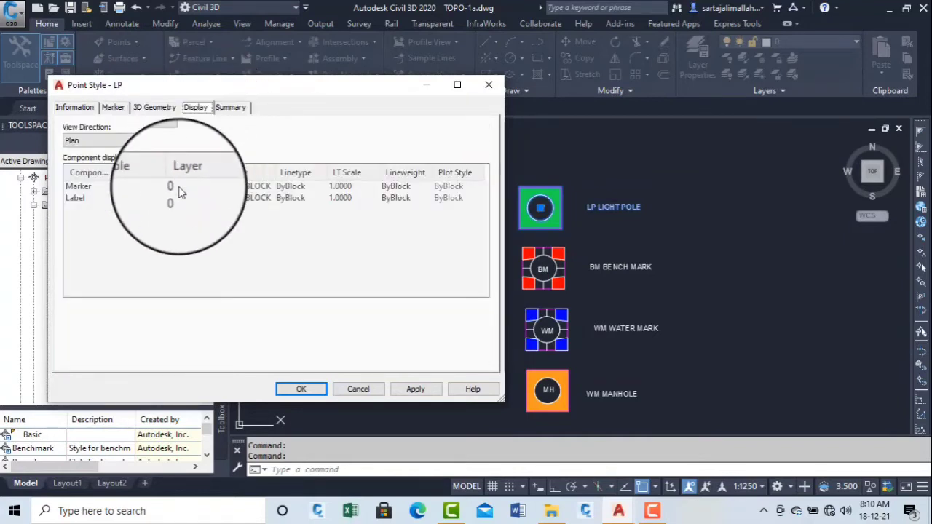
click(180, 189)
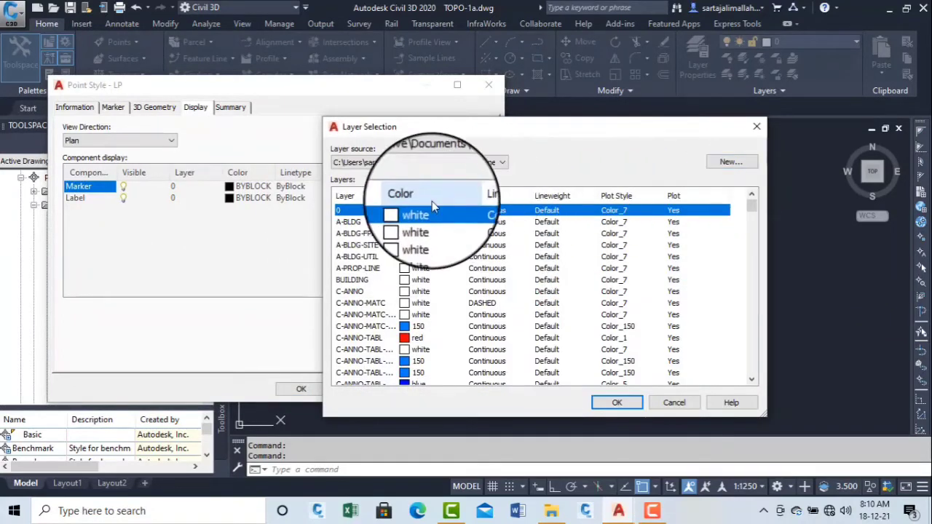
double_click(406, 213)
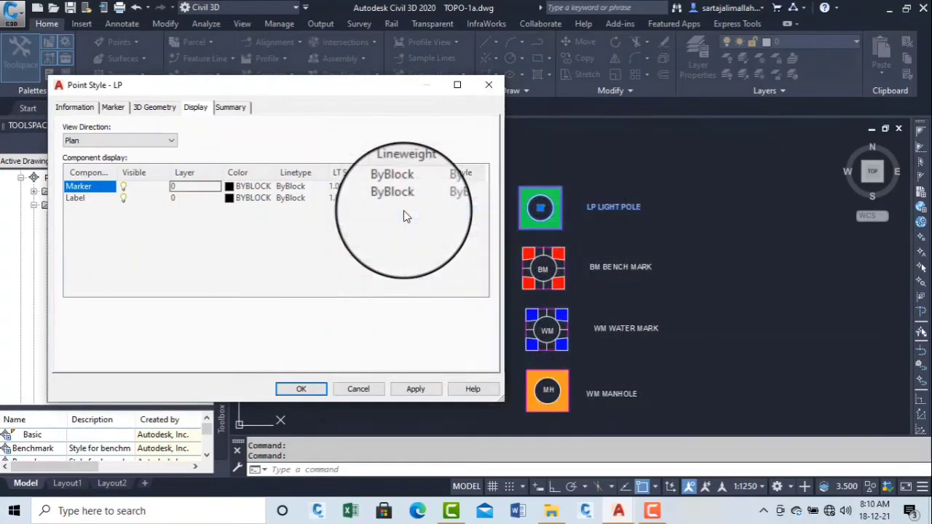
click(192, 187)
click(728, 162)
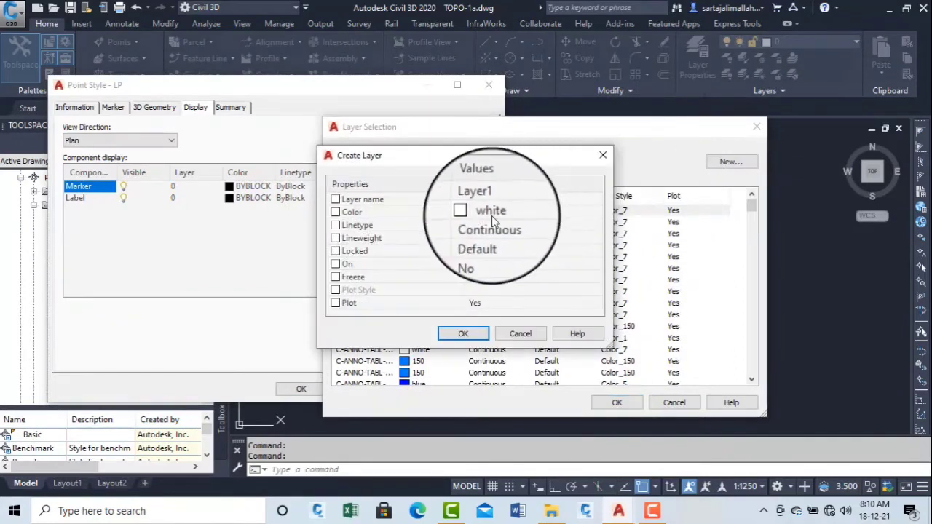
click(503, 199)
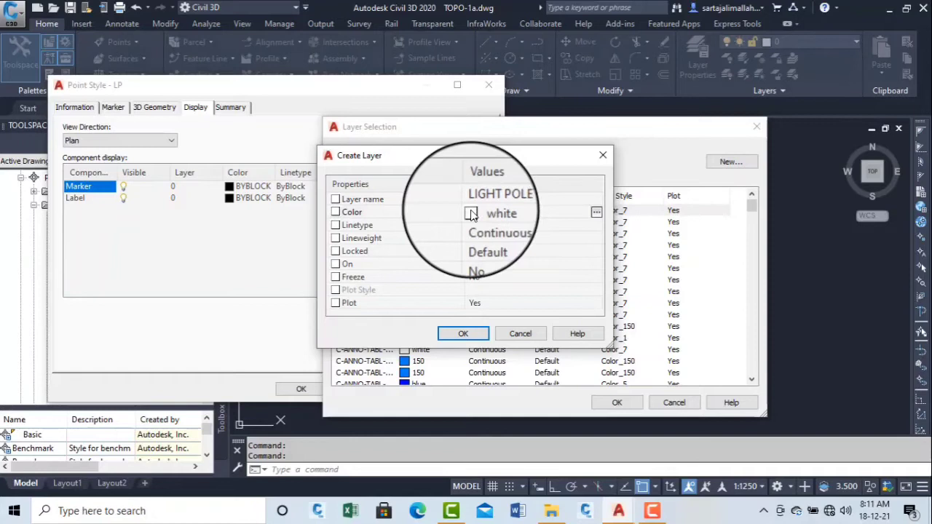
click(596, 212)
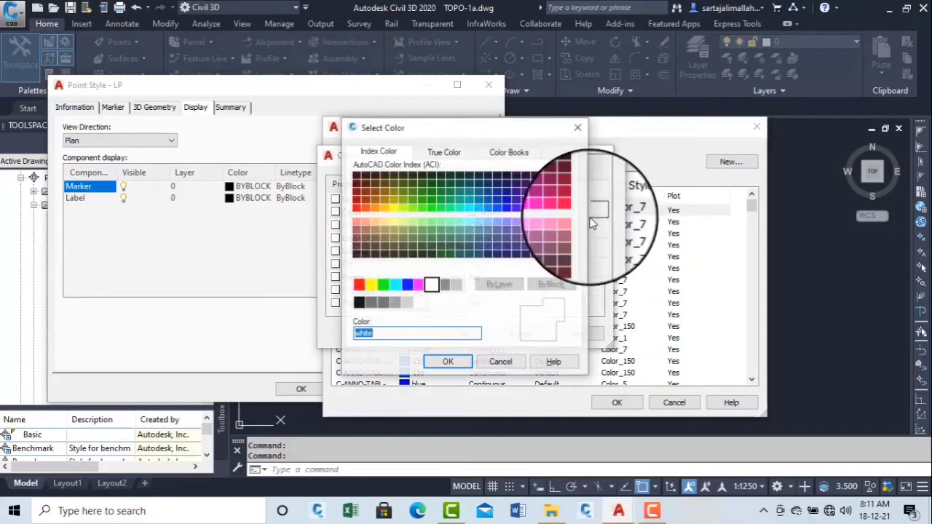
click(383, 285)
click(447, 362)
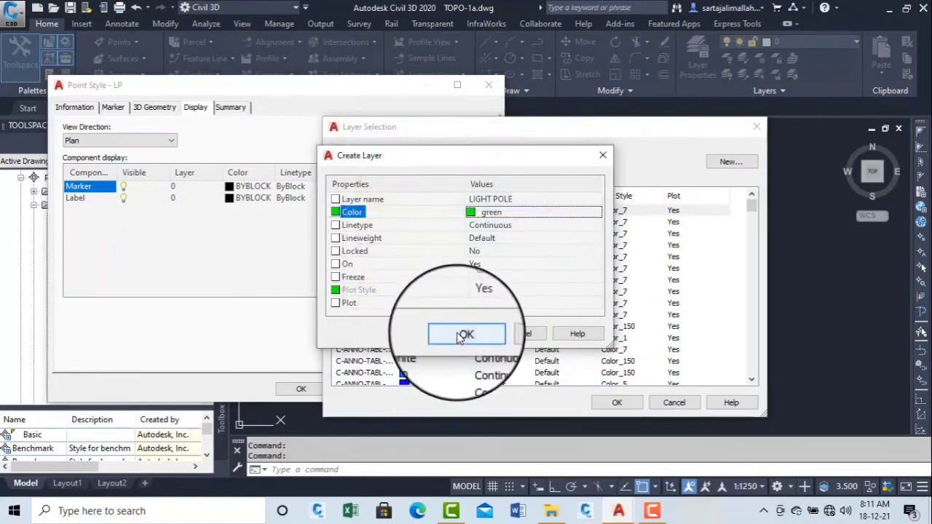
click(459, 334)
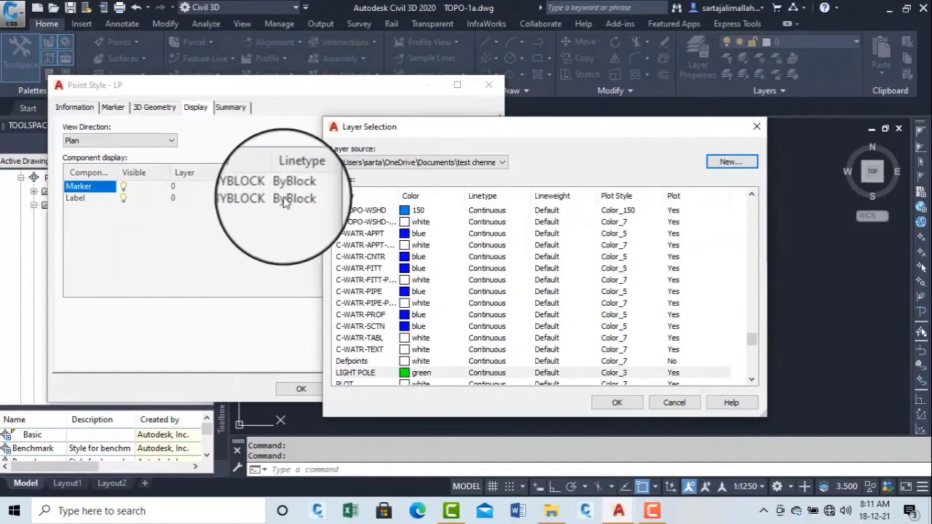
click(617, 403)
Set the marker component's color to BYLAYER, then apply and save the LP point style.
click(232, 188)
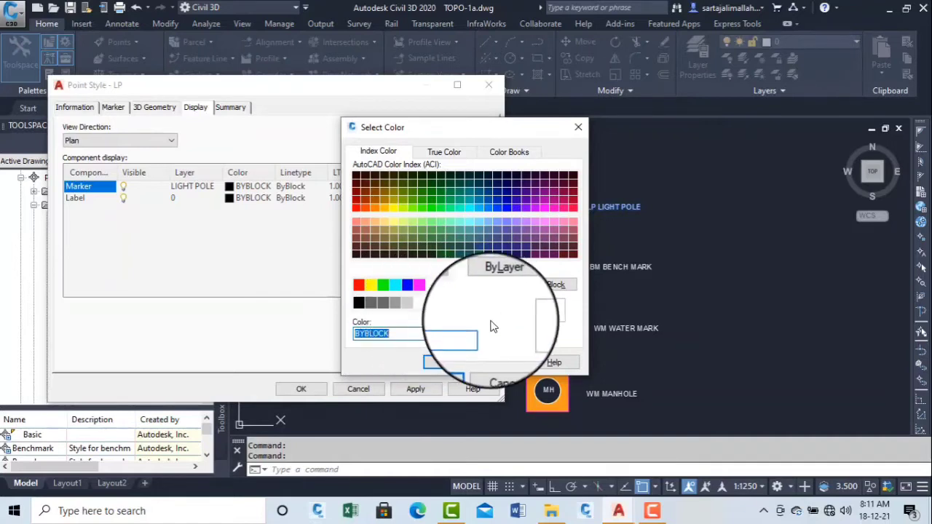
click(502, 285)
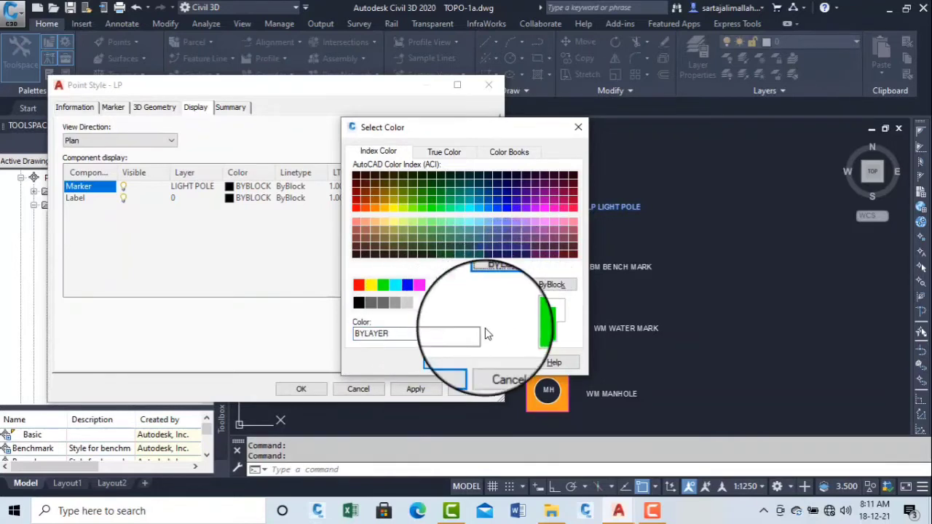
click(448, 364)
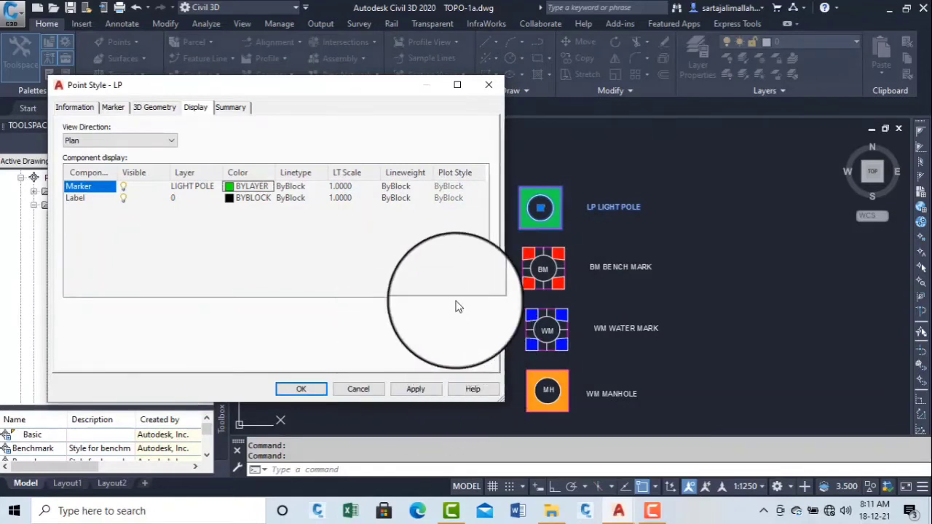
click(411, 388)
click(300, 389)
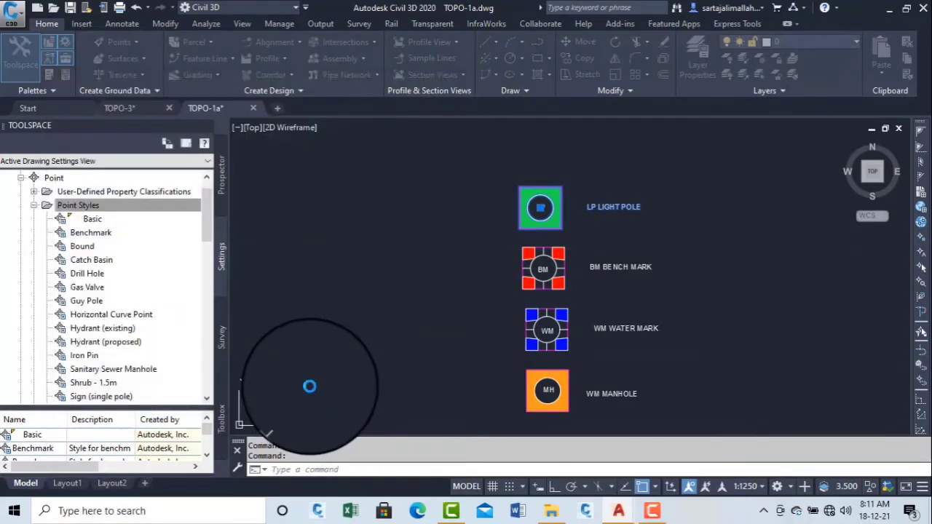
Start another new point style and set its marker to use an AutoCAD block symbol.
right_click(107, 205)
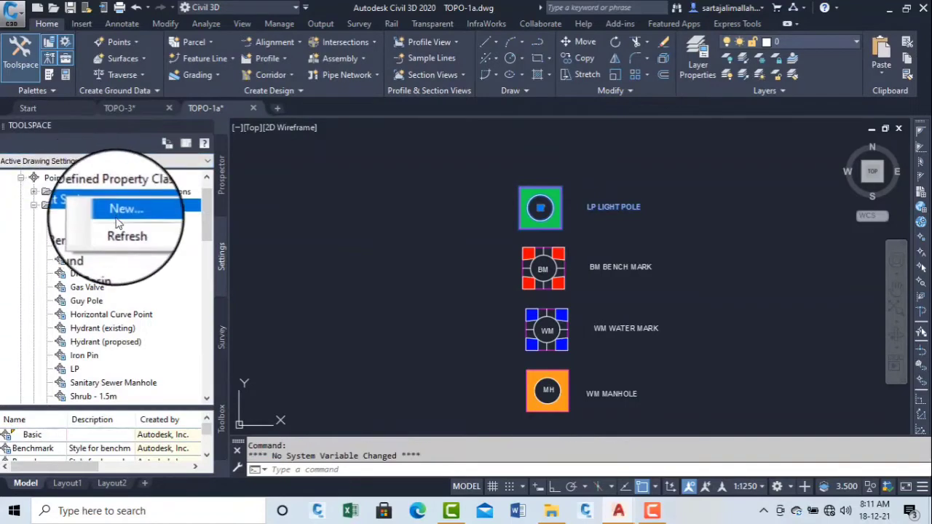
click(125, 210)
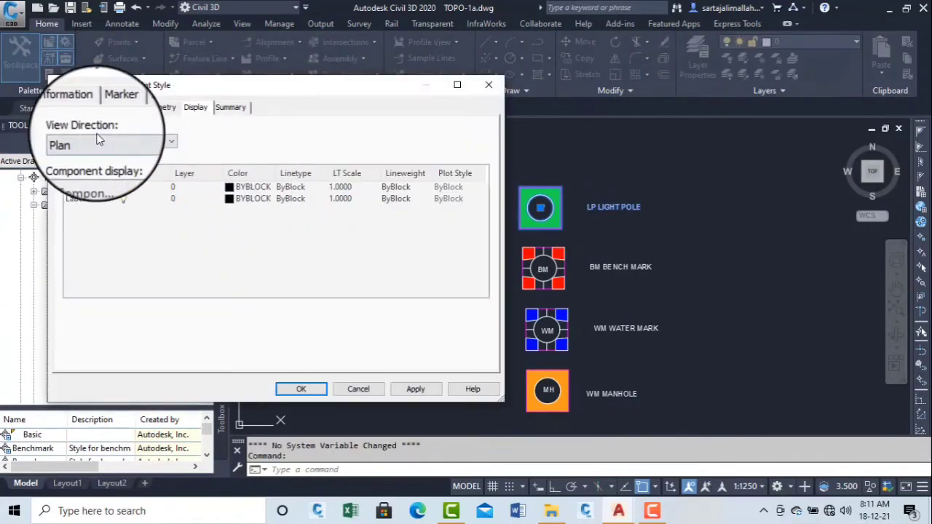
click(76, 110)
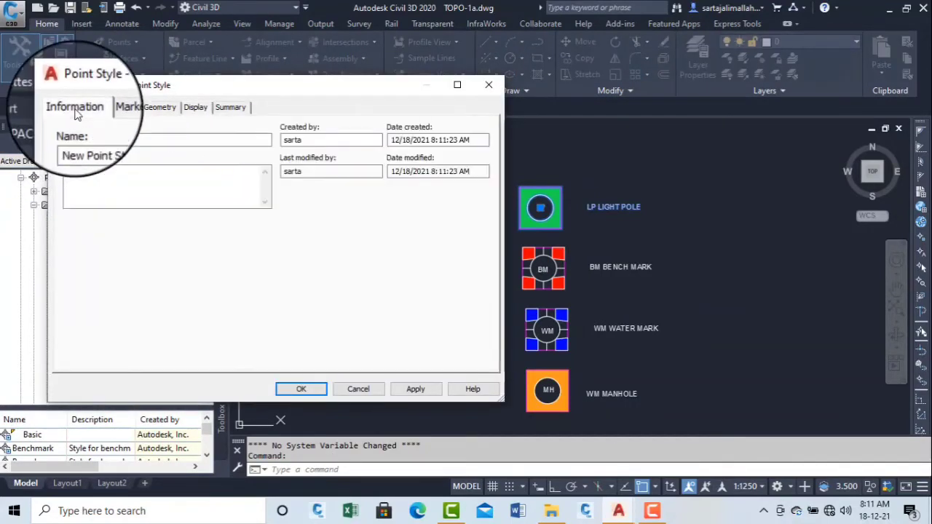
click(153, 109)
click(115, 108)
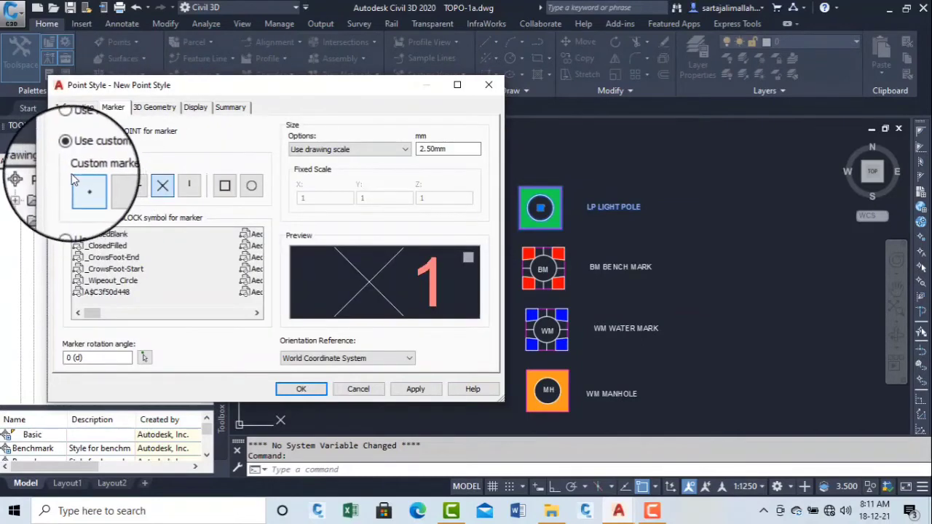
click(80, 220)
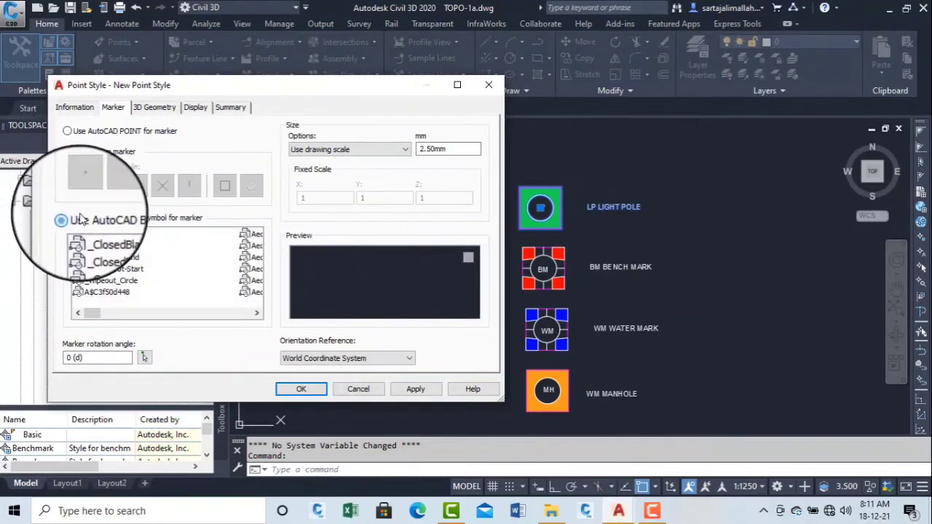
click(195, 109)
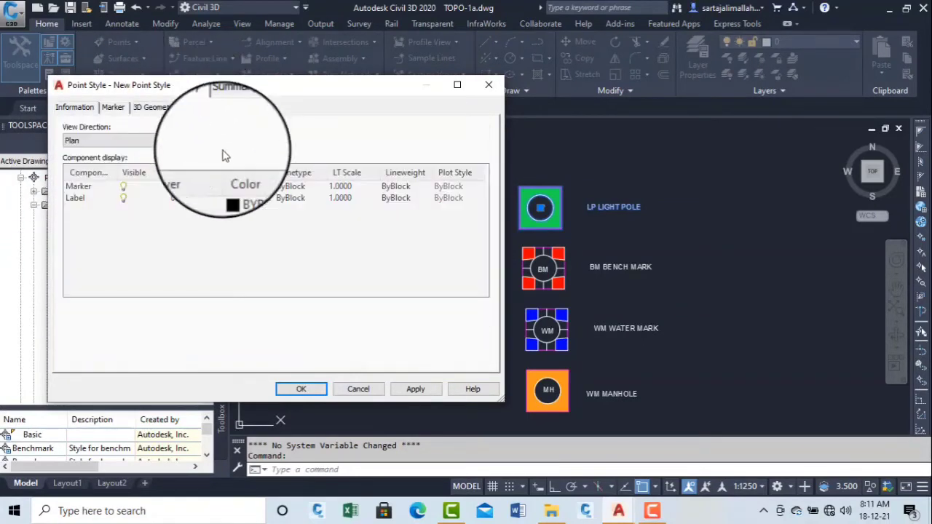
click(182, 191)
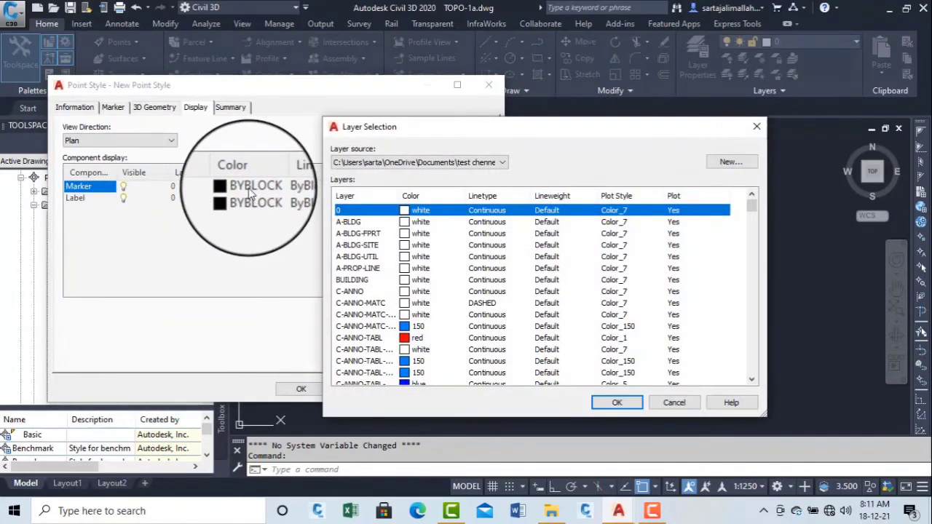
click(756, 126)
click(652, 510)
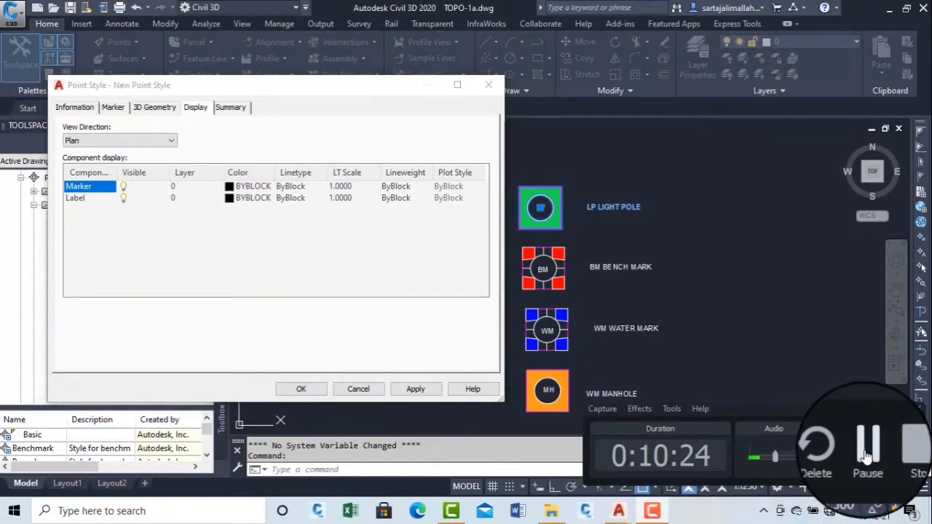
click(867, 455)
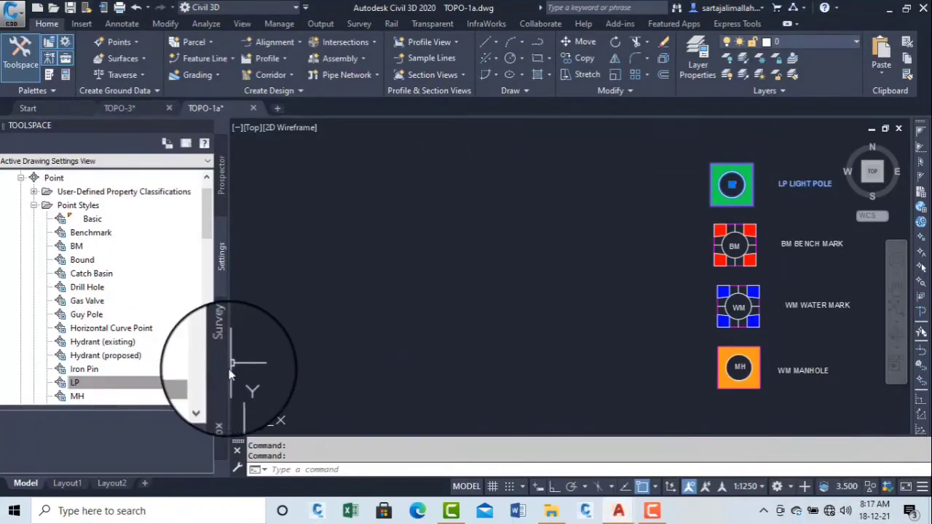
Open the LP point style to review its marker block and preview, and close it without changes.
click(94, 384)
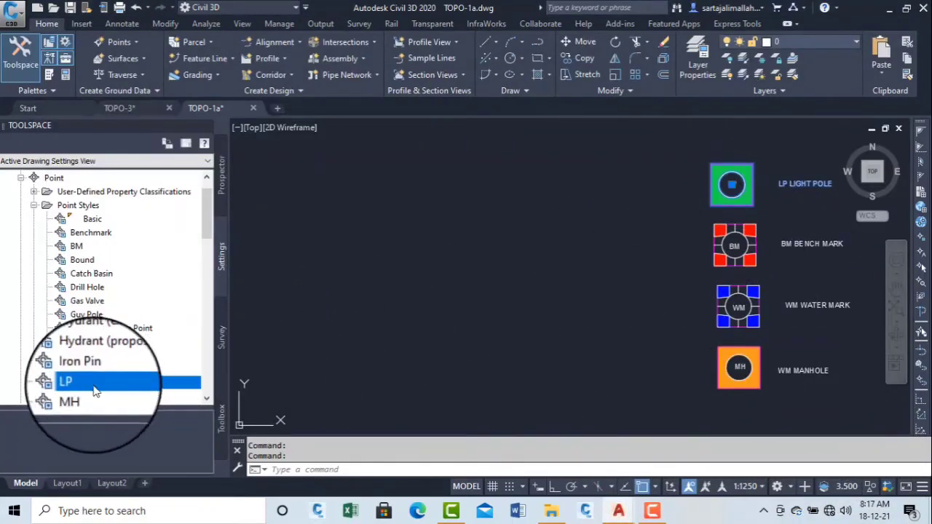
right_click(76, 206)
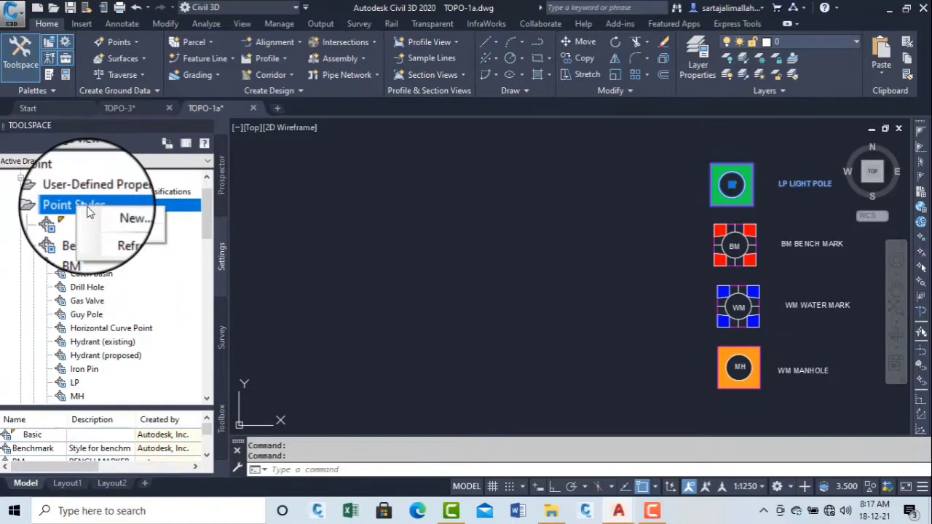
click(78, 391)
click(77, 386)
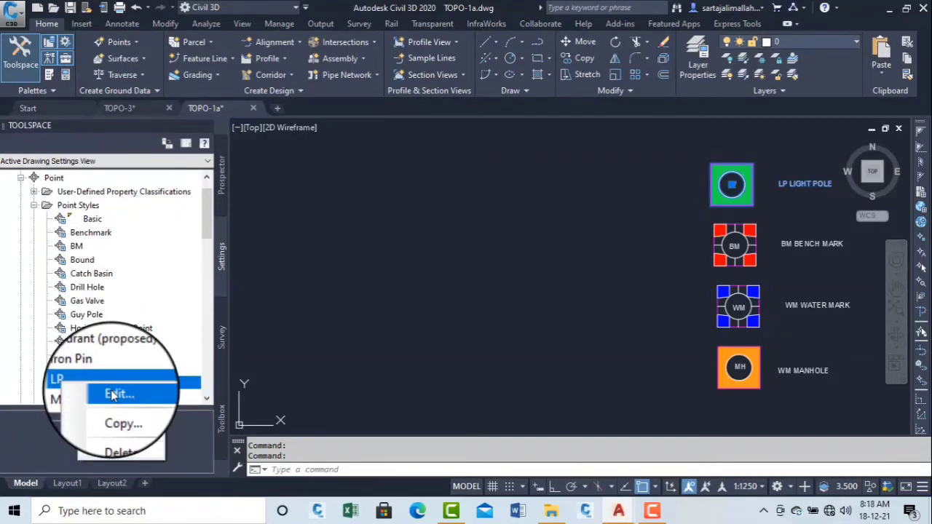
click(110, 394)
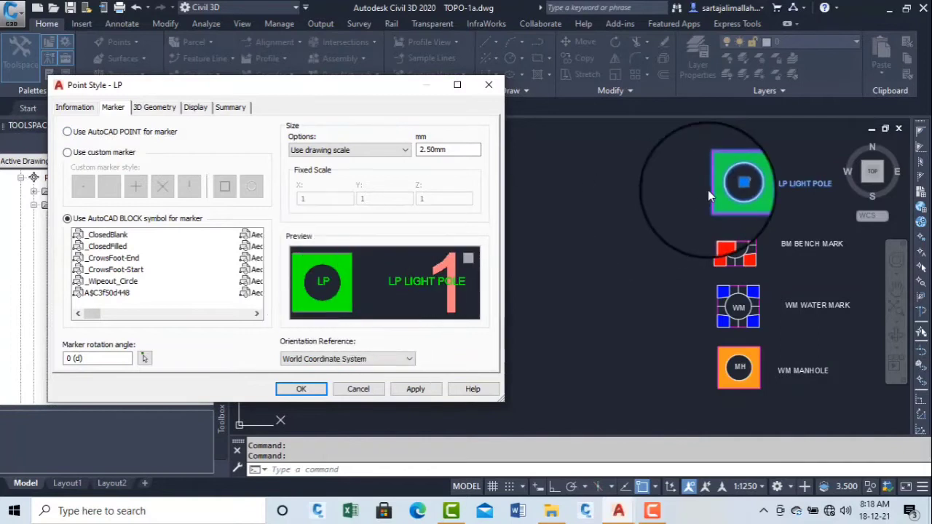
click(481, 84)
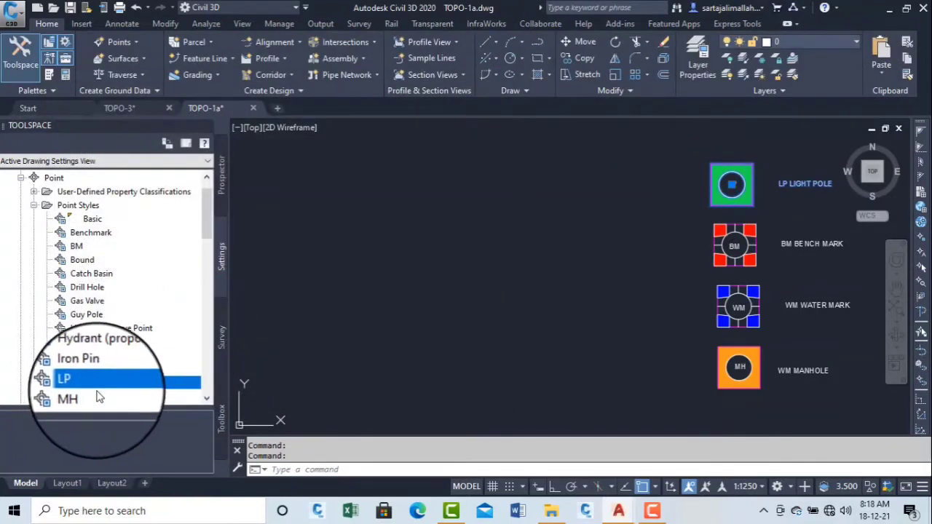
mouse_move(657, 513)
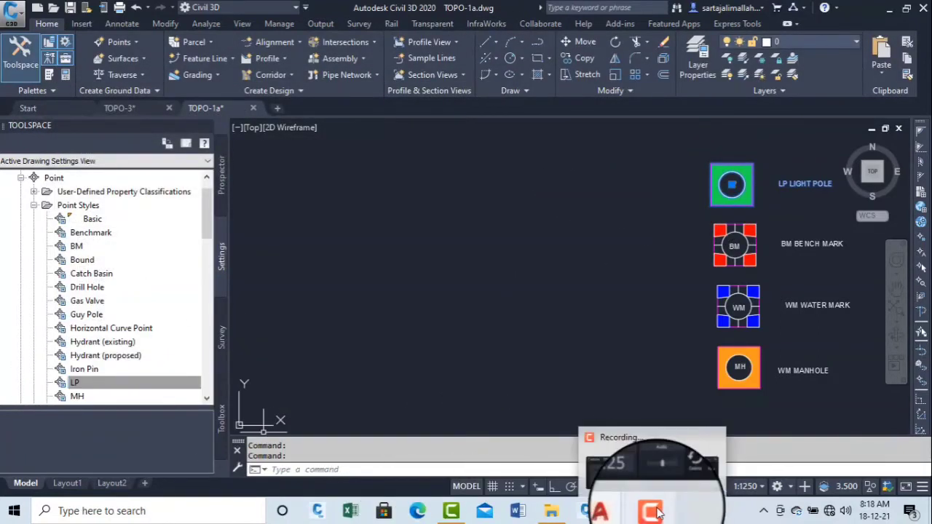
click(658, 513)
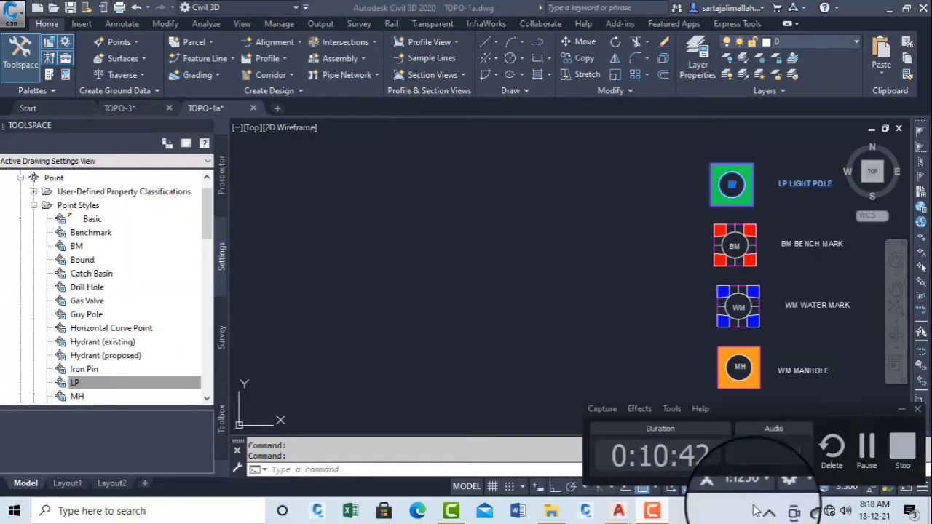
click(866, 453)
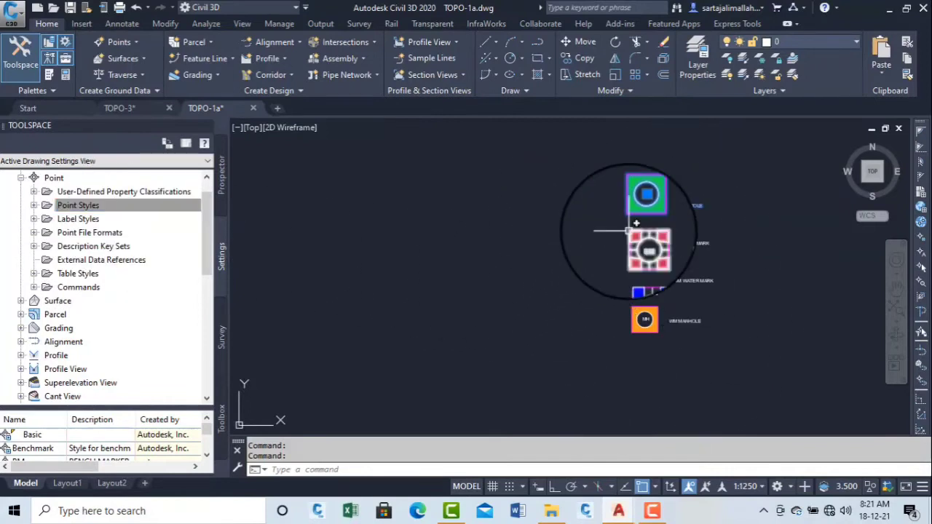
scroll(628, 231, down, 3)
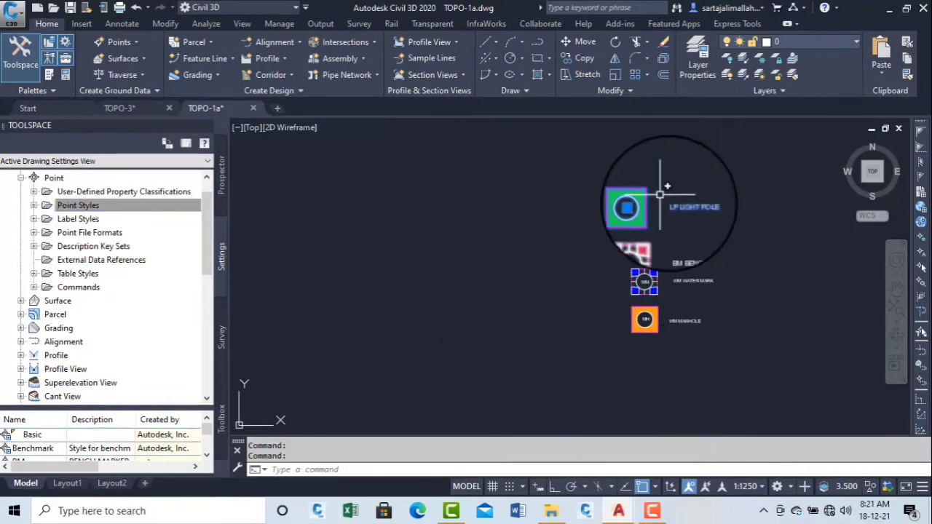
click(78, 206)
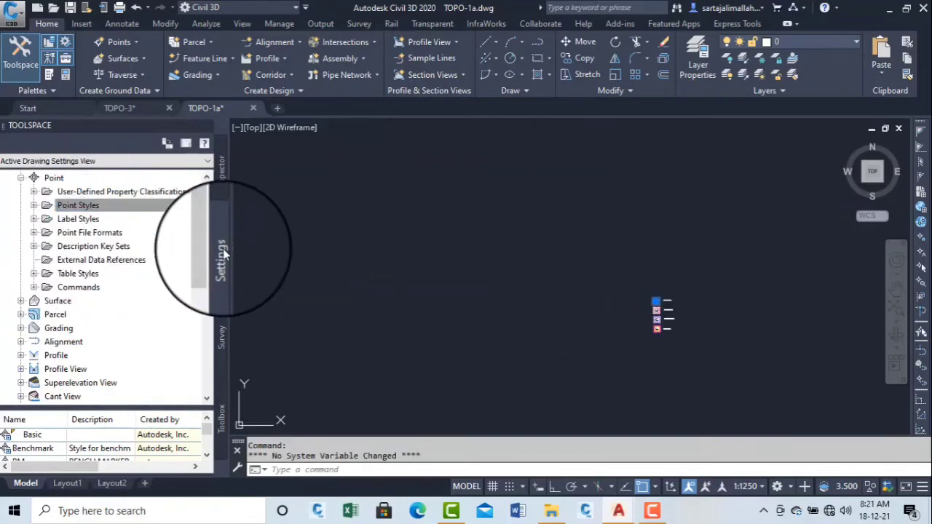
click(21, 179)
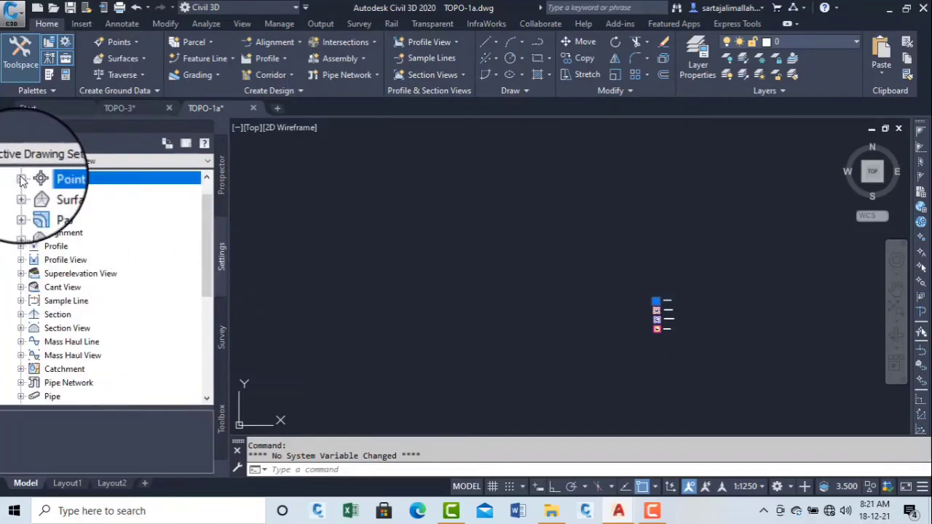
click(21, 180)
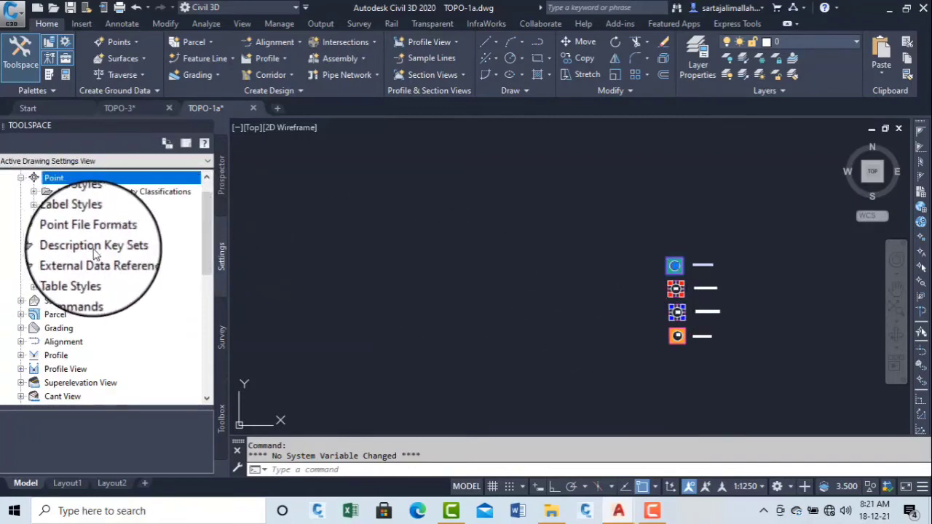
Open the keys of the Civil 3D description key set for editing.
click(33, 247)
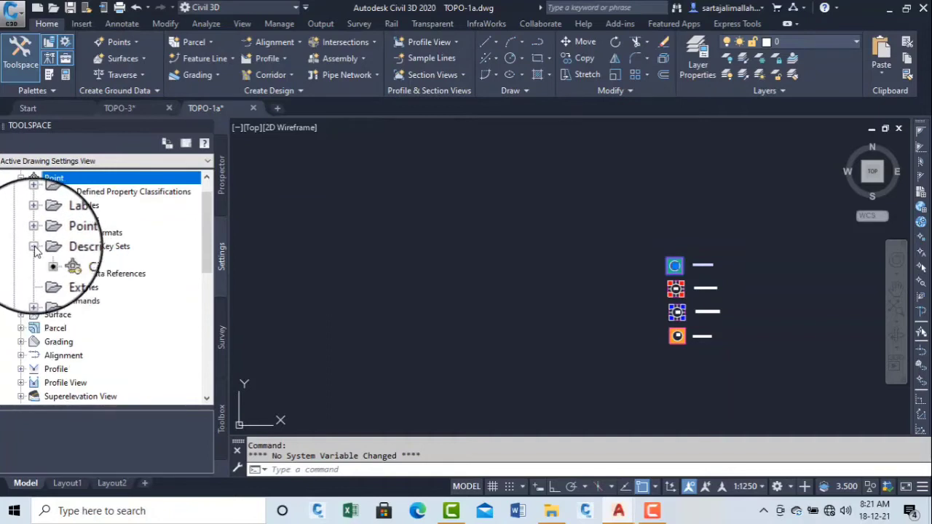
right_click(85, 262)
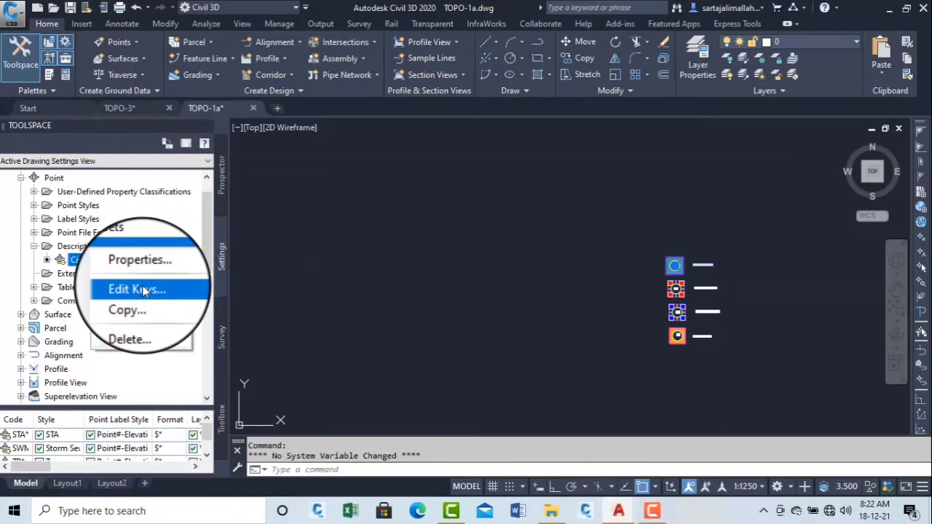
click(144, 290)
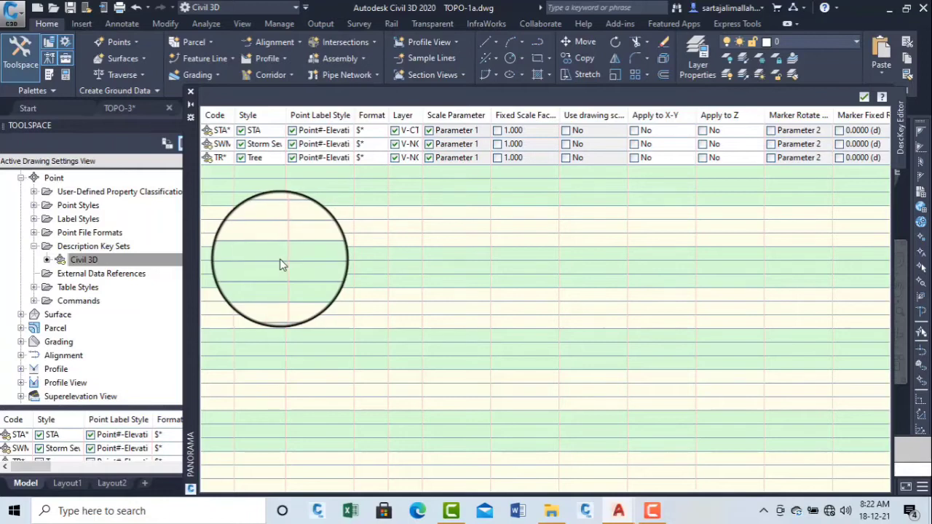
Widen the Code column of the description keys and rename the TR* code as TREE*.
drag(235, 117, 242, 117)
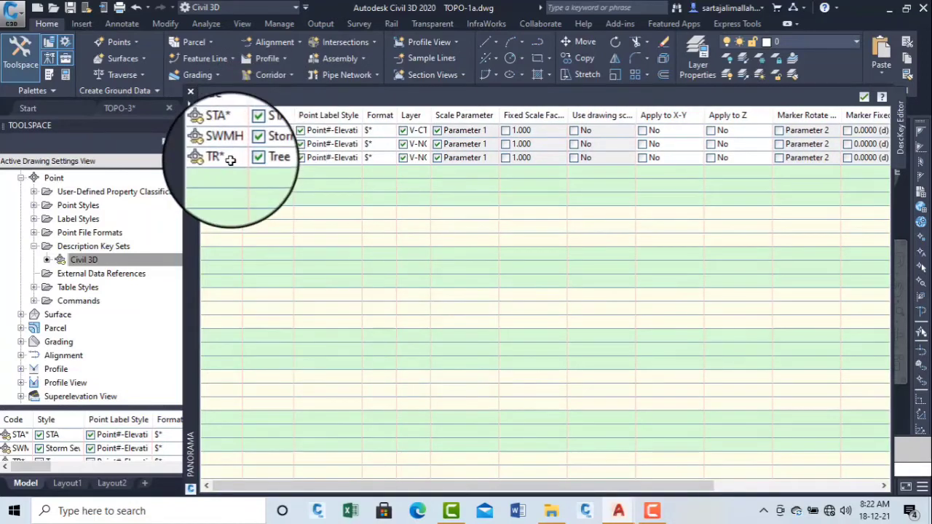
mouse_move(232, 160)
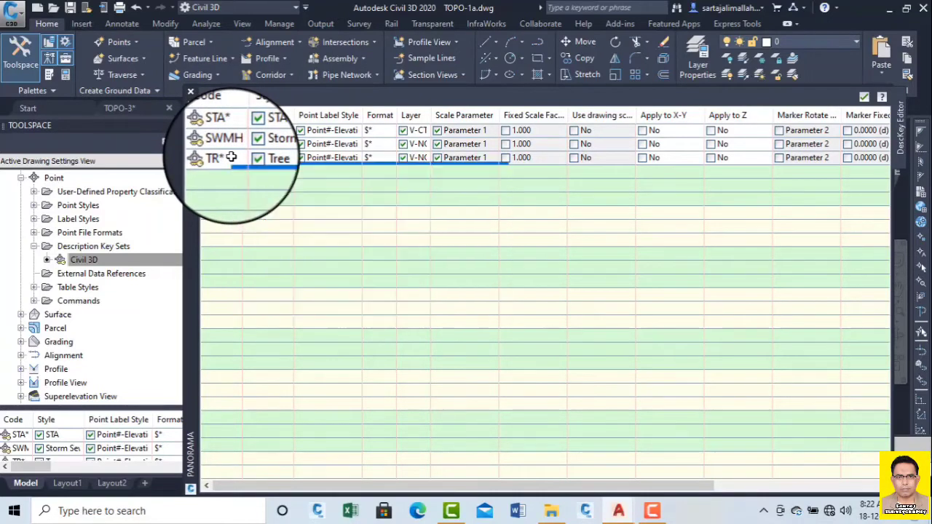
click(231, 157)
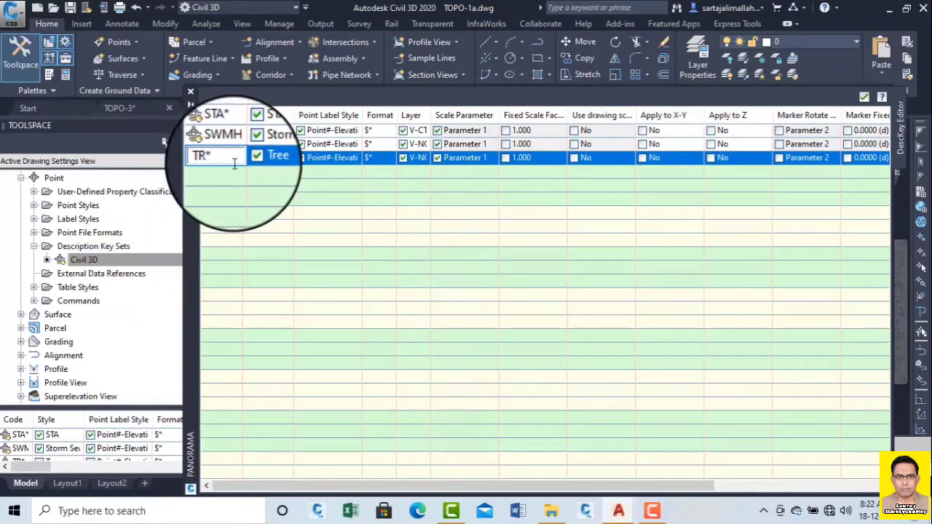
text(E)
click(257, 209)
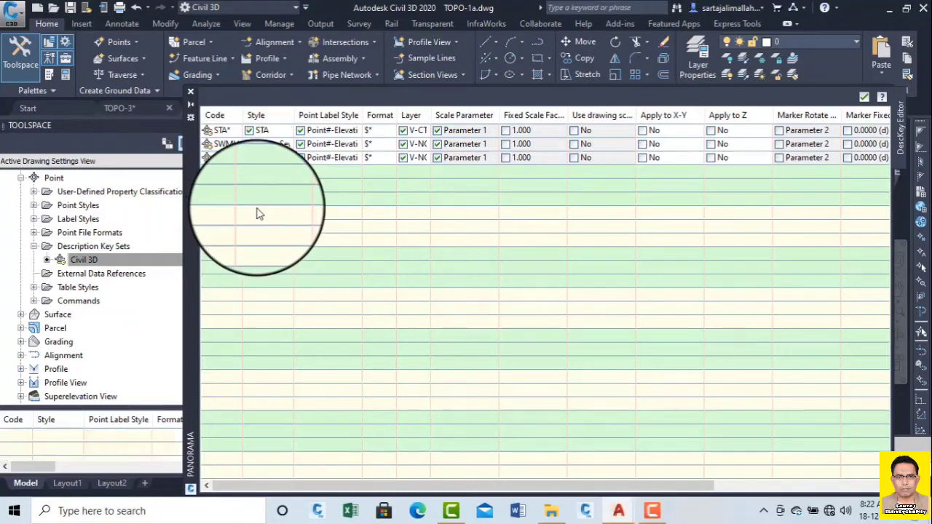
Sort the description keys by format and widen the Point Label Style, Format, Layer and Scale Parameter columns.
right_click(224, 177)
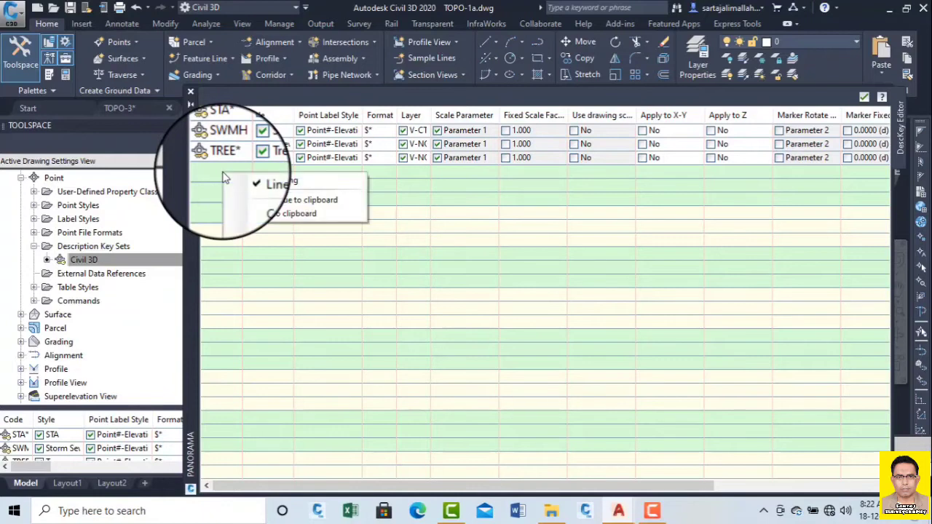
click(291, 213)
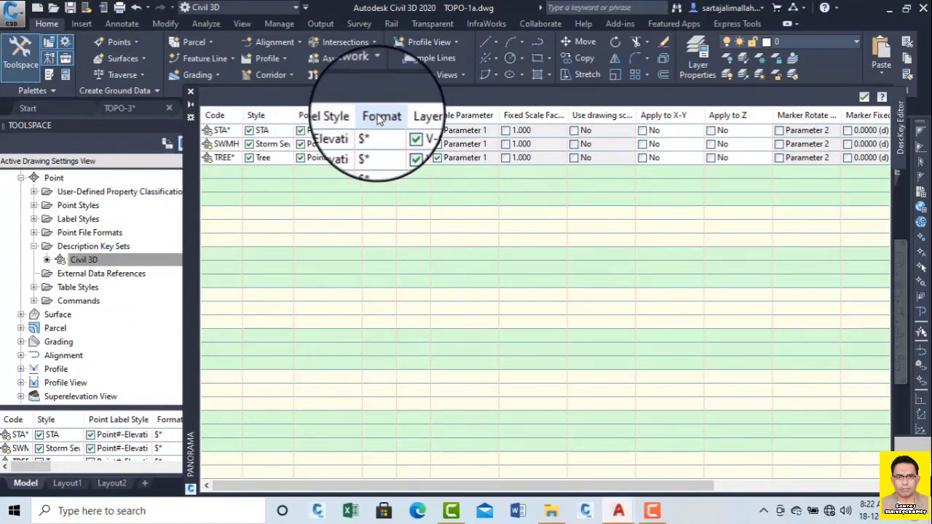
click(378, 116)
drag(362, 114, 474, 115)
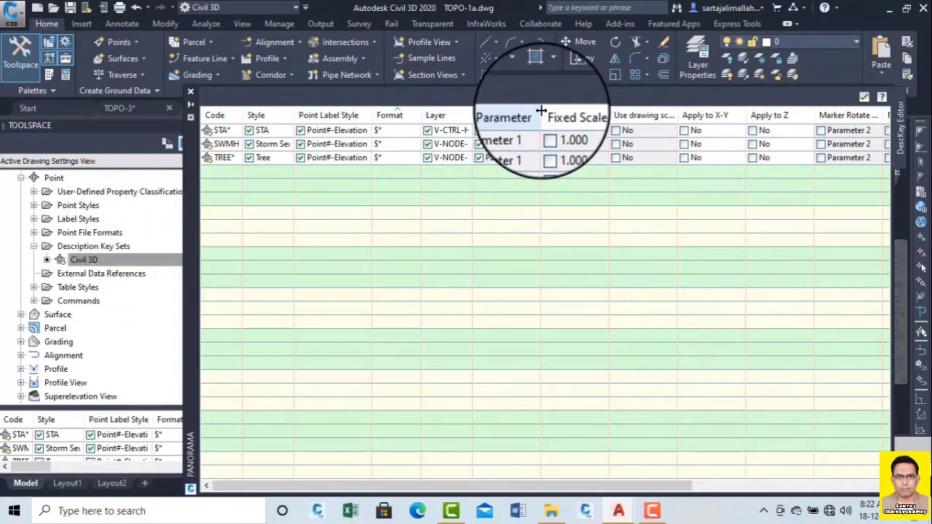
drag(541, 114, 551, 114)
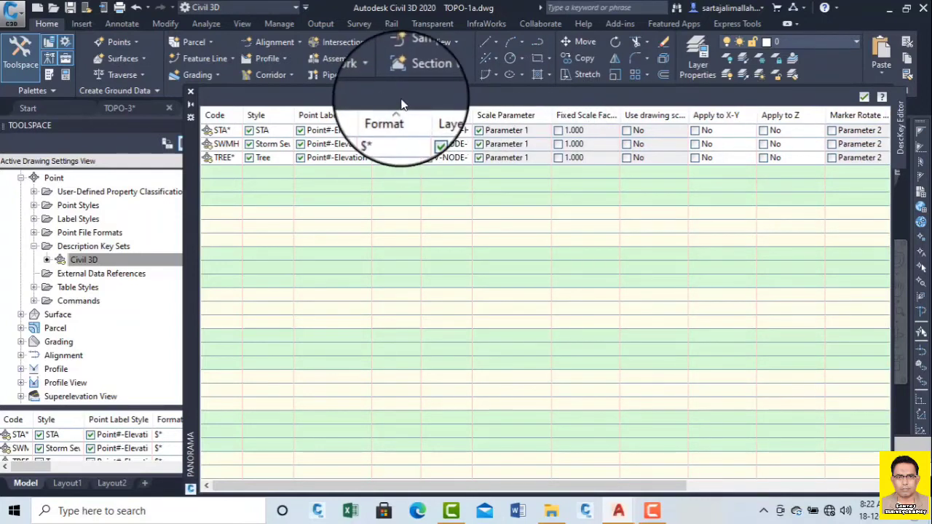
Reposition and shorten the description key editor so the settings tree and command line are less covered.
drag(192, 142, 124, 121)
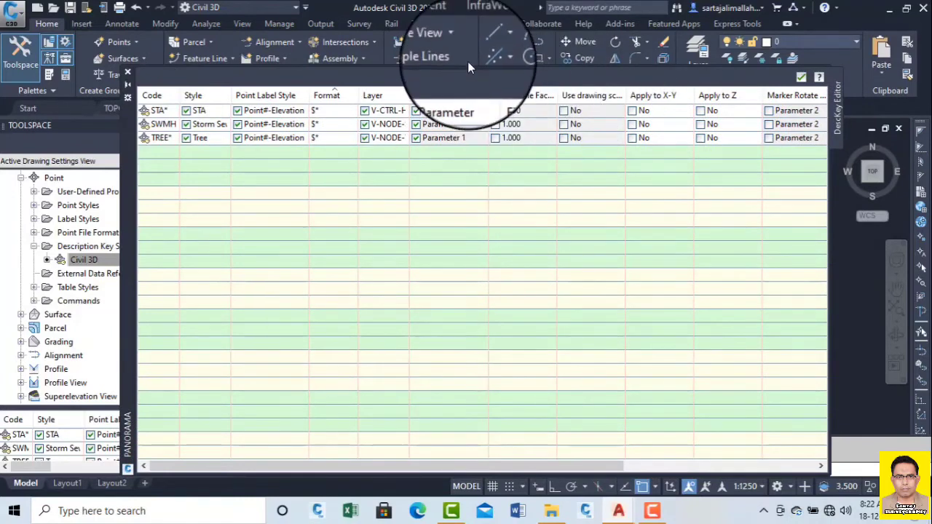
drag(470, 64, 460, 102)
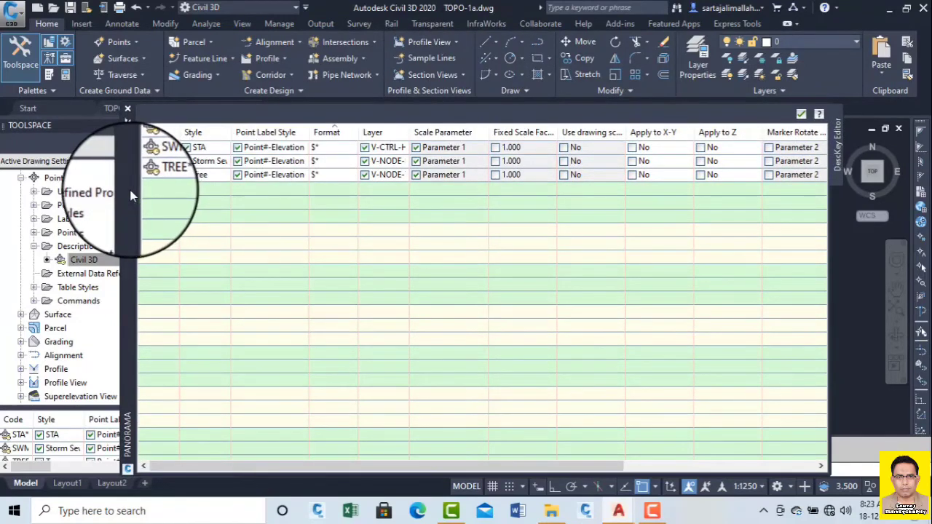
drag(132, 190, 132, 165)
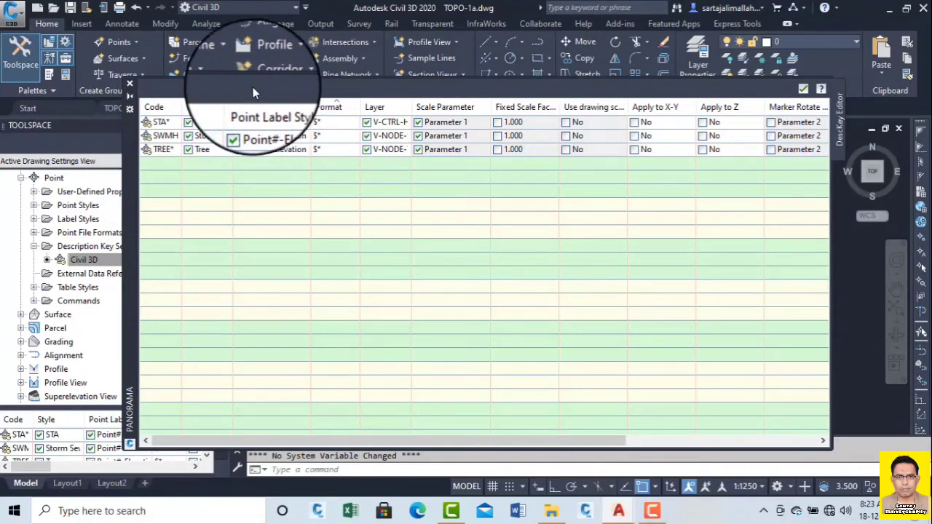
drag(134, 160, 168, 156)
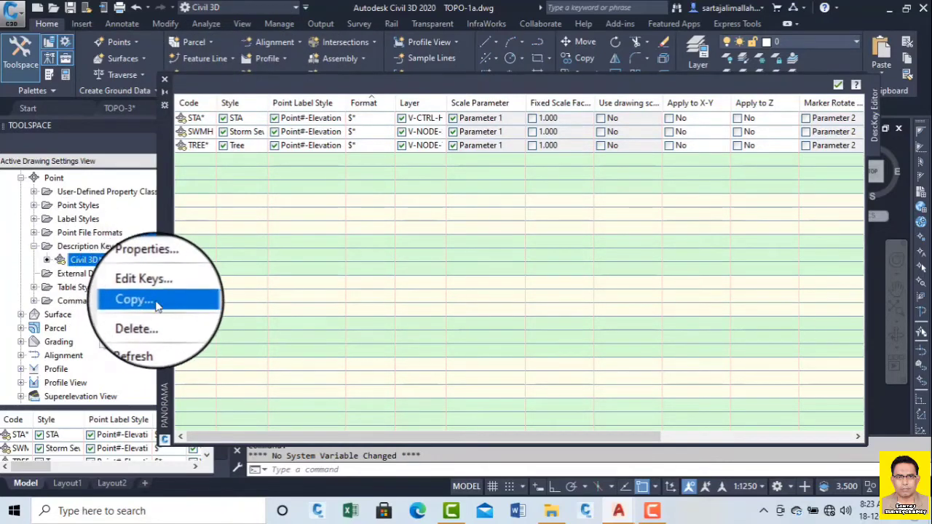
click(374, 83)
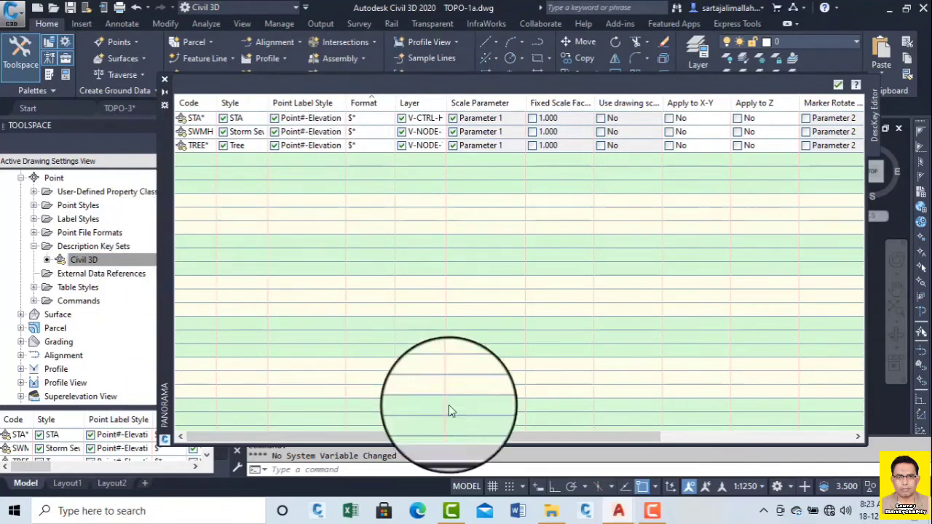
click(651, 510)
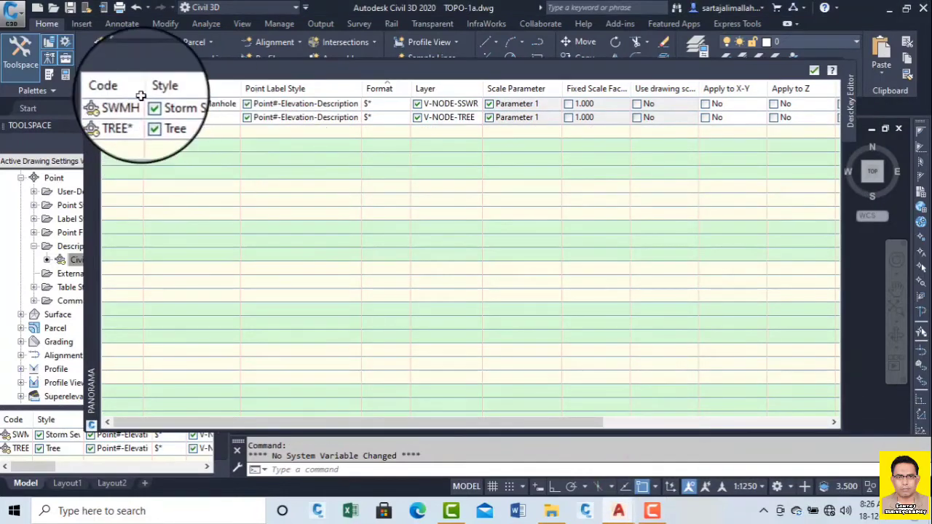
Widen the Code column and keep Point#-Elevation-Description as the point label style of the SWMH* key.
drag(144, 91, 149, 91)
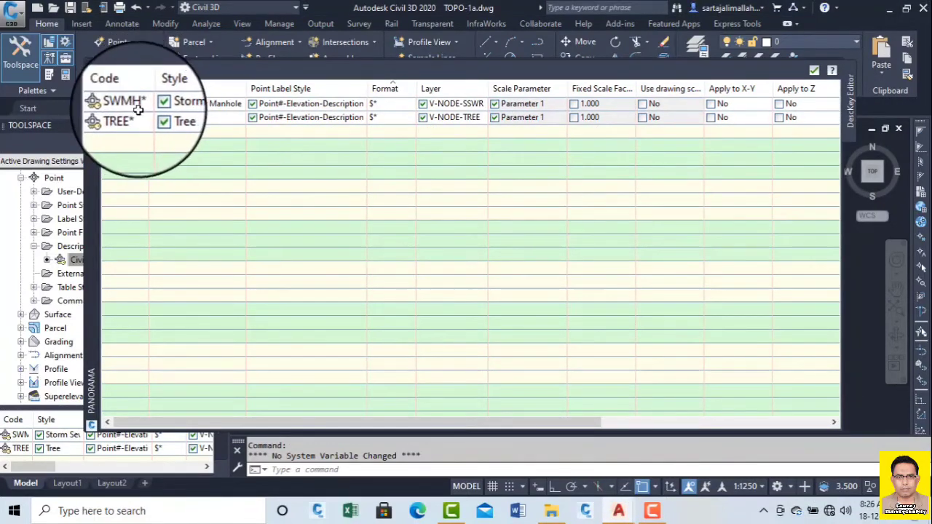
click(325, 106)
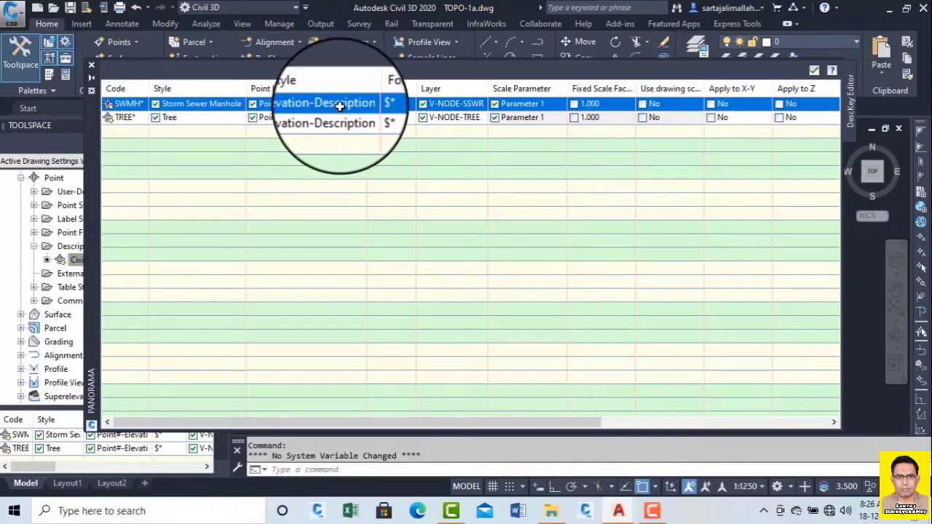
click(339, 105)
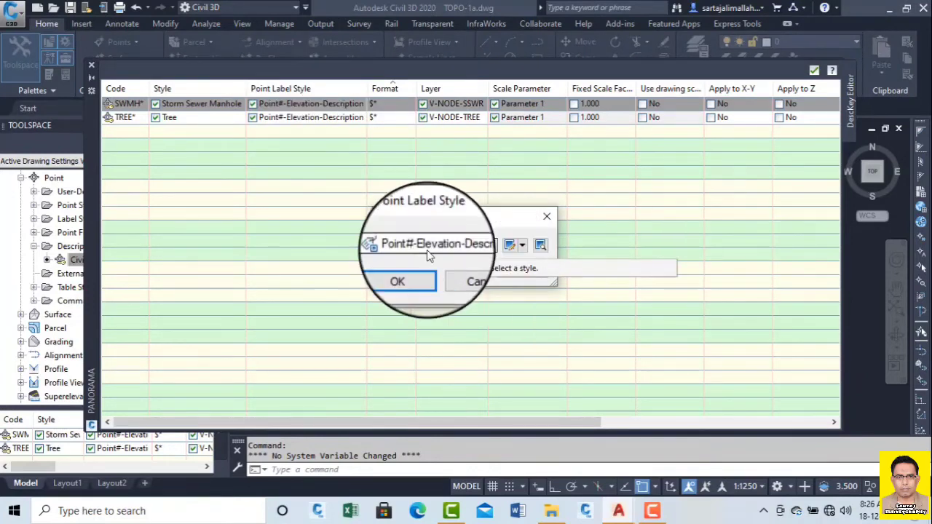
click(400, 280)
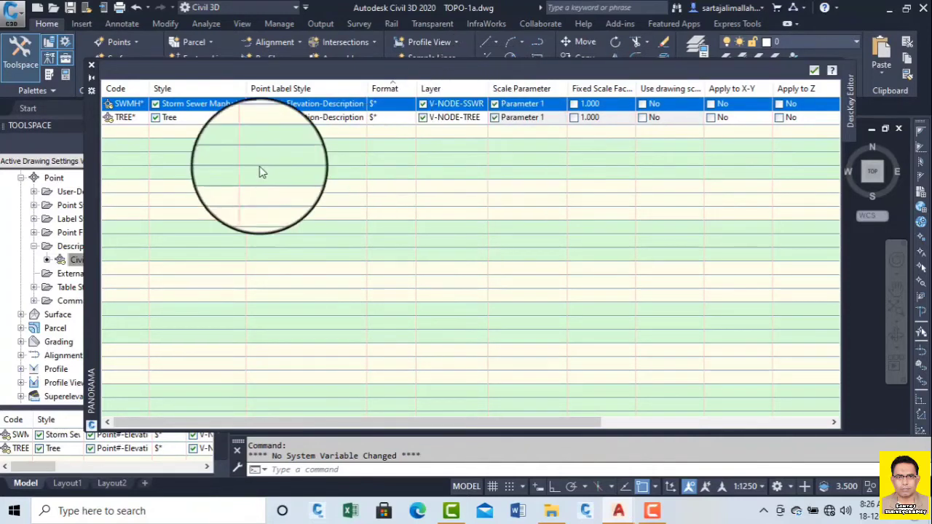
Add a new description key with the code GL below the TREE* key.
click(135, 118)
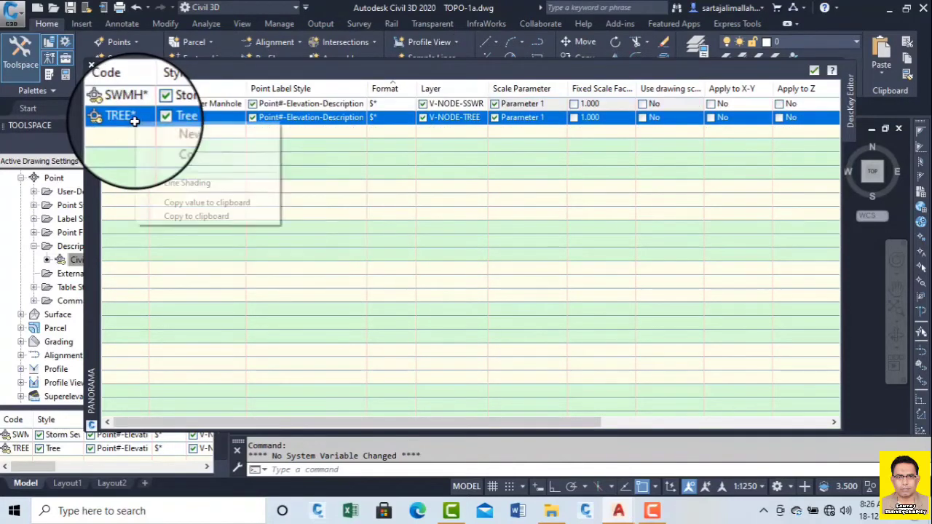
click(138, 131)
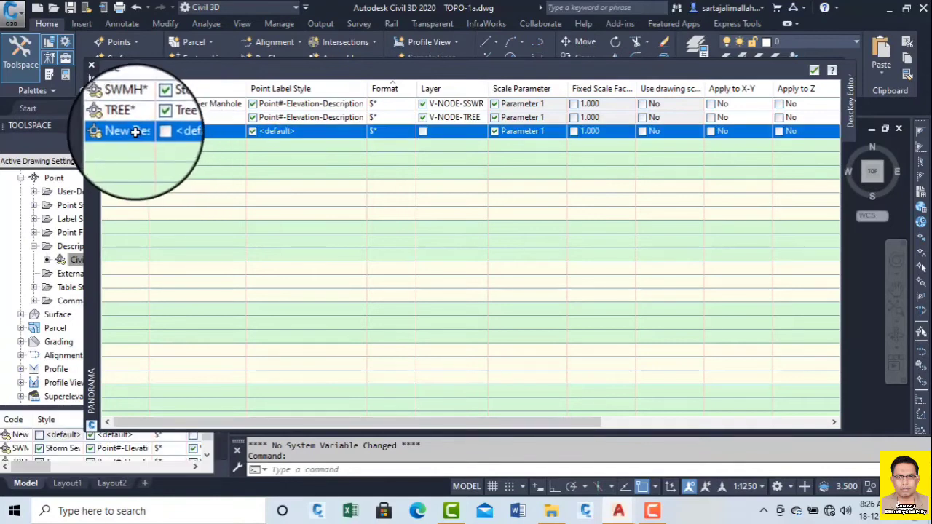
click(134, 131)
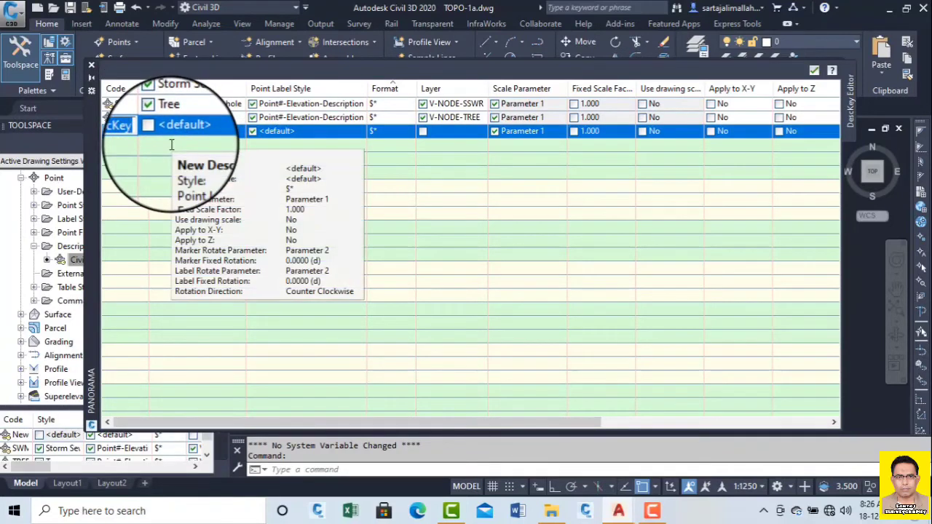
text(GL)
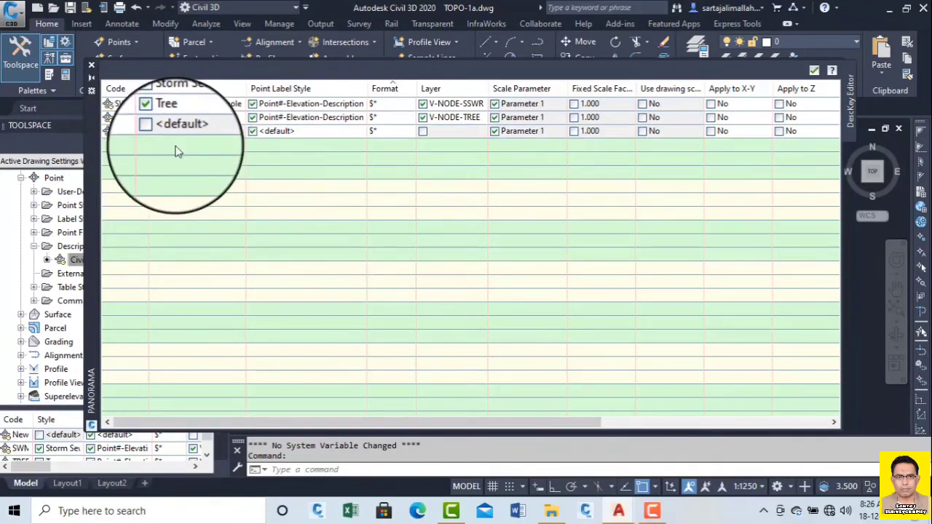
key(Return)
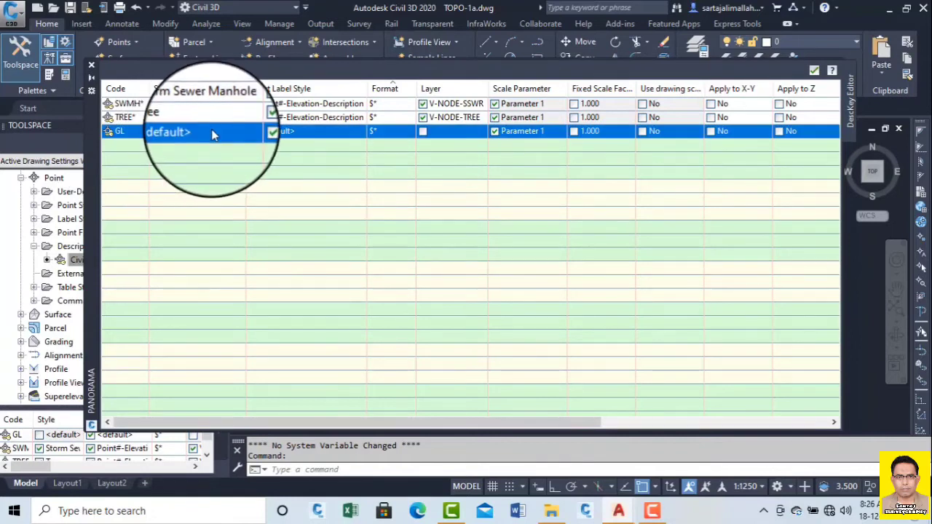
Enable the style override for the GL key and assign the Basic point style with its circled-plus custom marker.
click(157, 131)
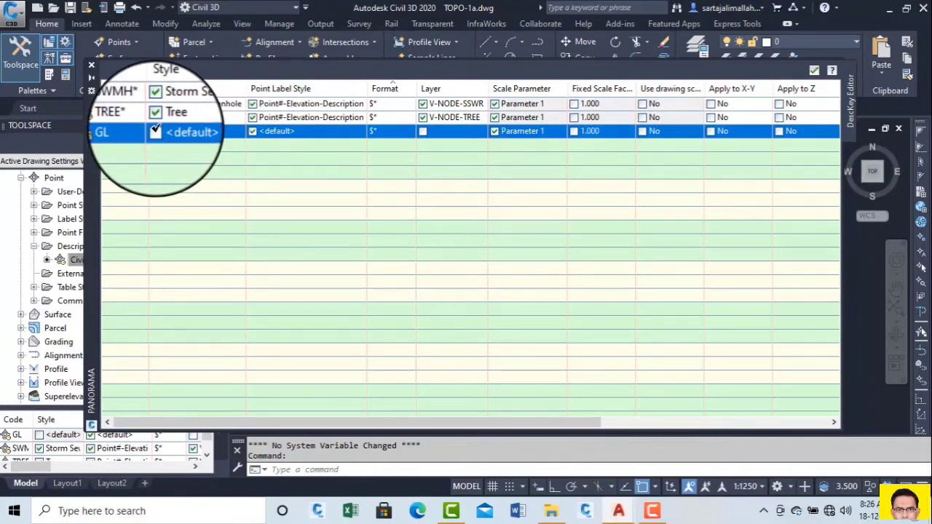
click(214, 131)
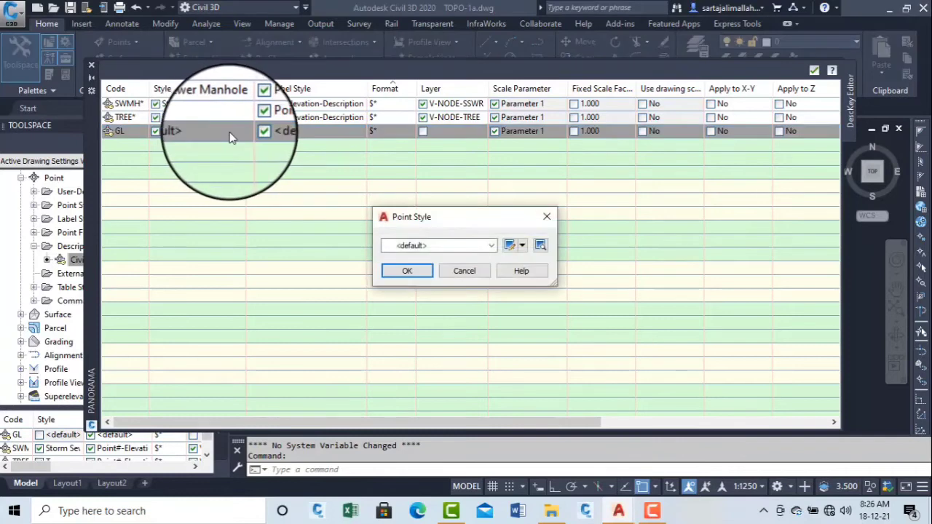
click(430, 245)
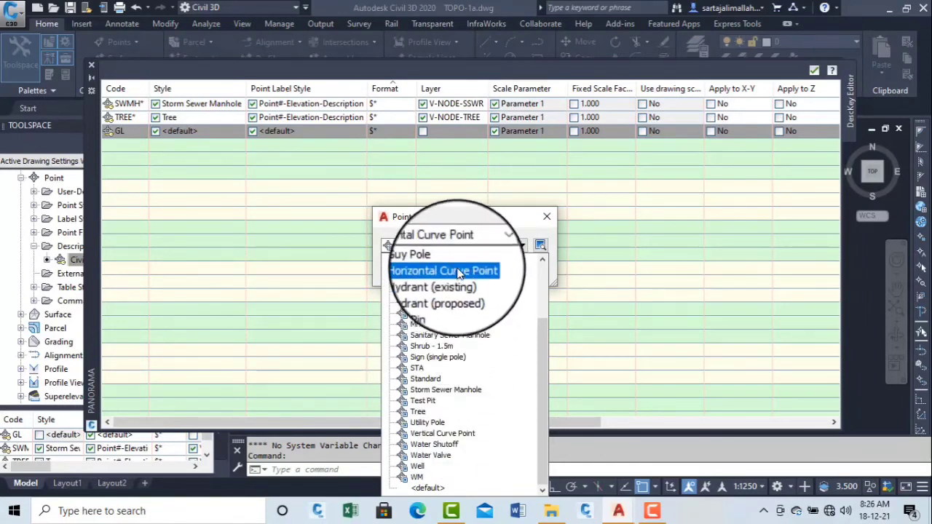
scroll(485, 289, up, 2)
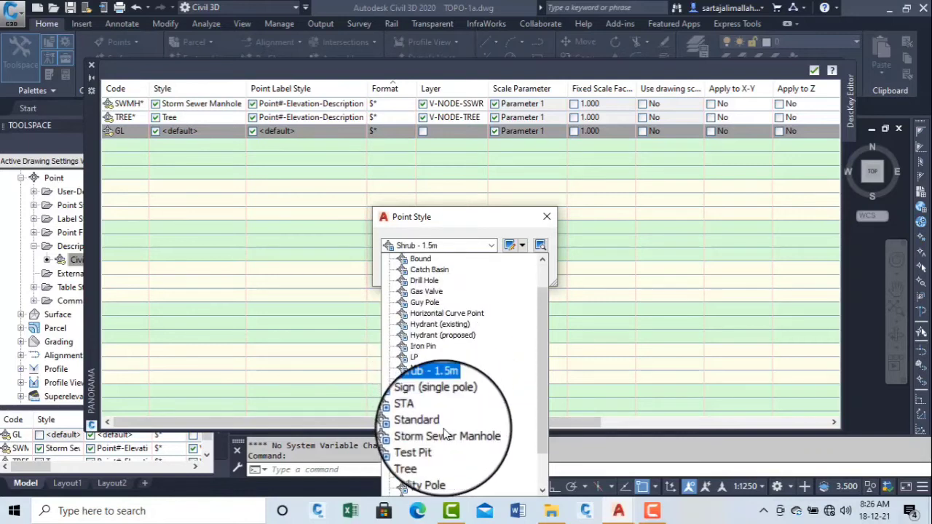
click(652, 513)
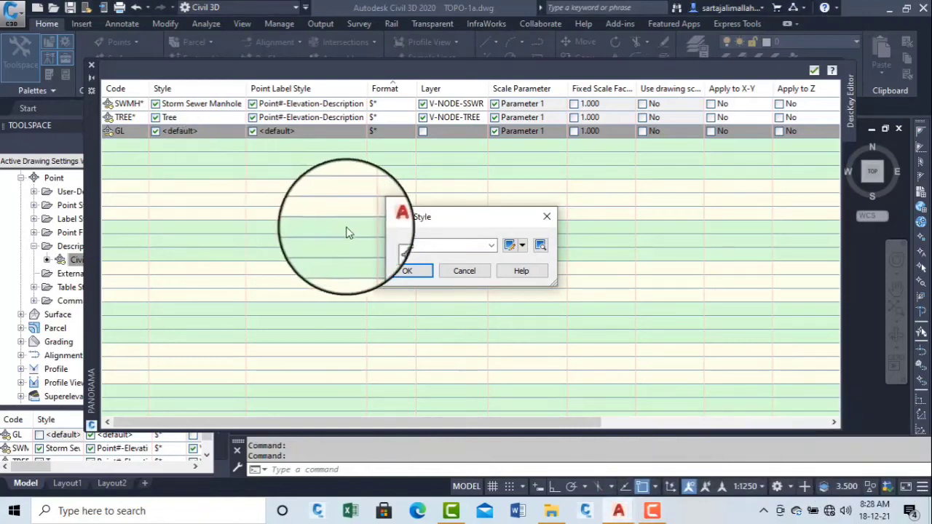
click(510, 246)
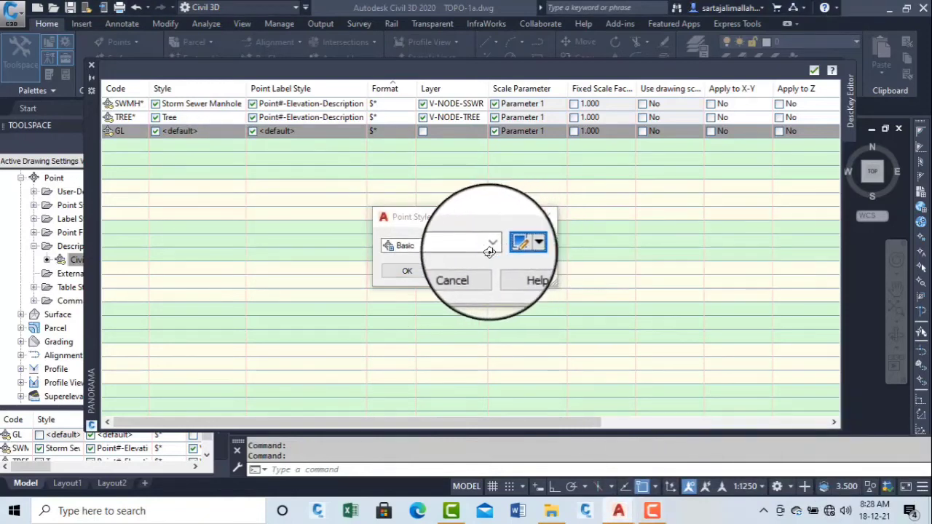
click(489, 77)
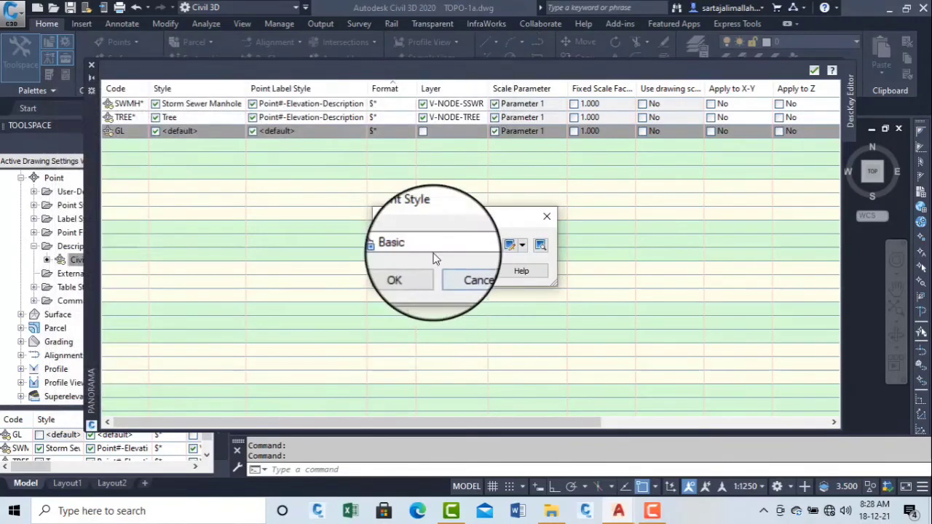
click(510, 247)
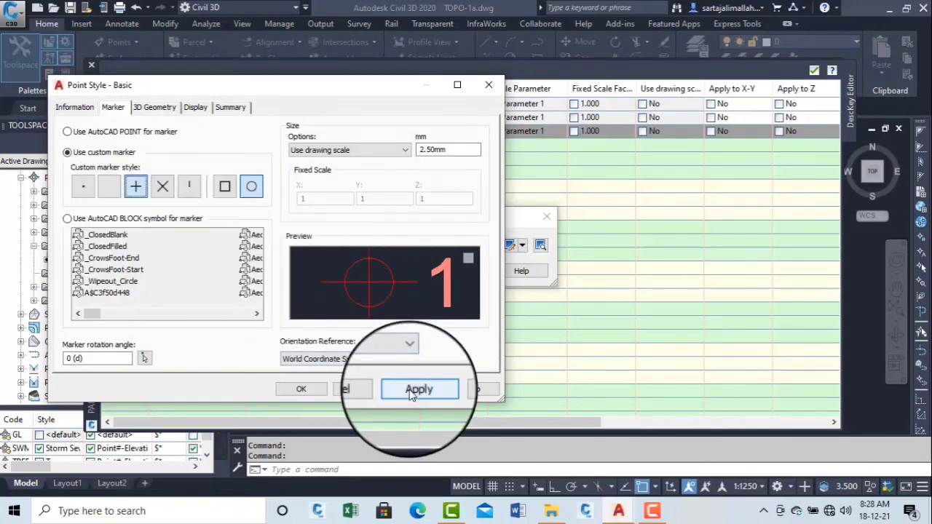
click(302, 389)
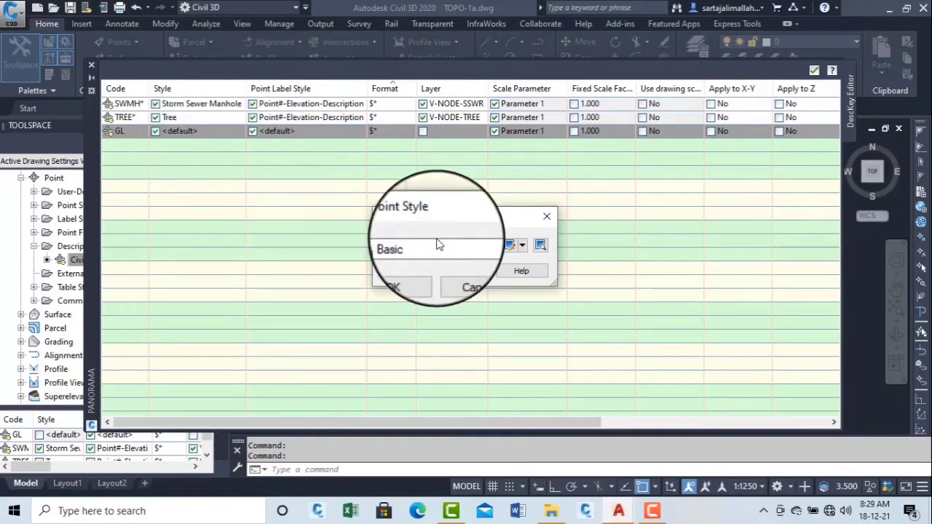
click(403, 270)
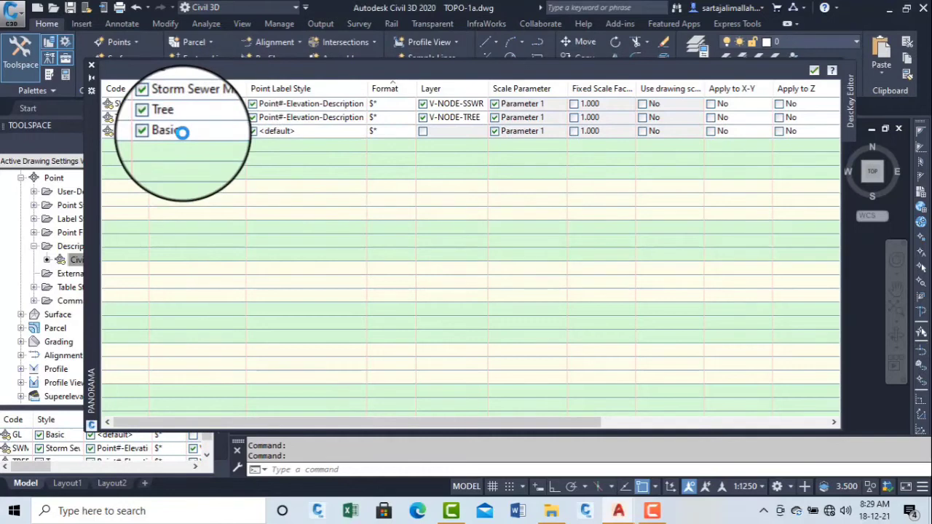
Set the point label style of the GL key to Elevation and Description.
click(318, 130)
click(327, 131)
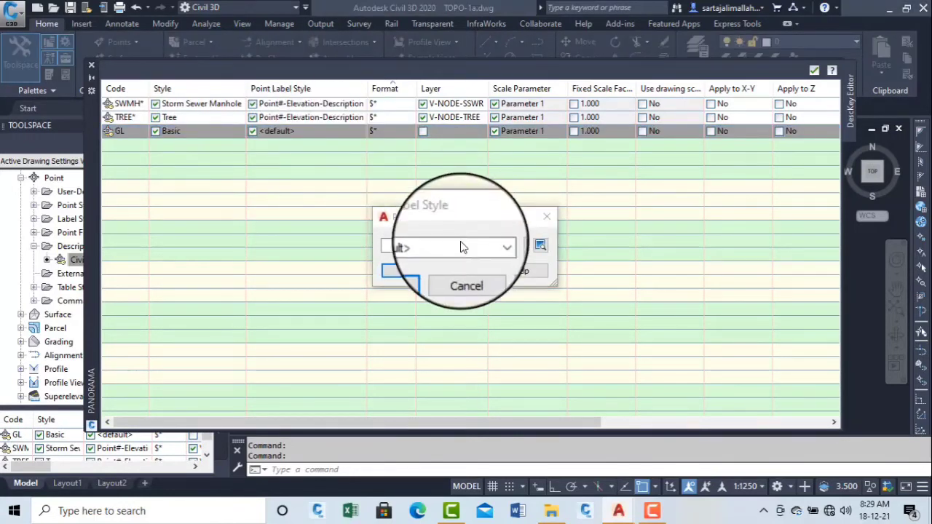
click(492, 247)
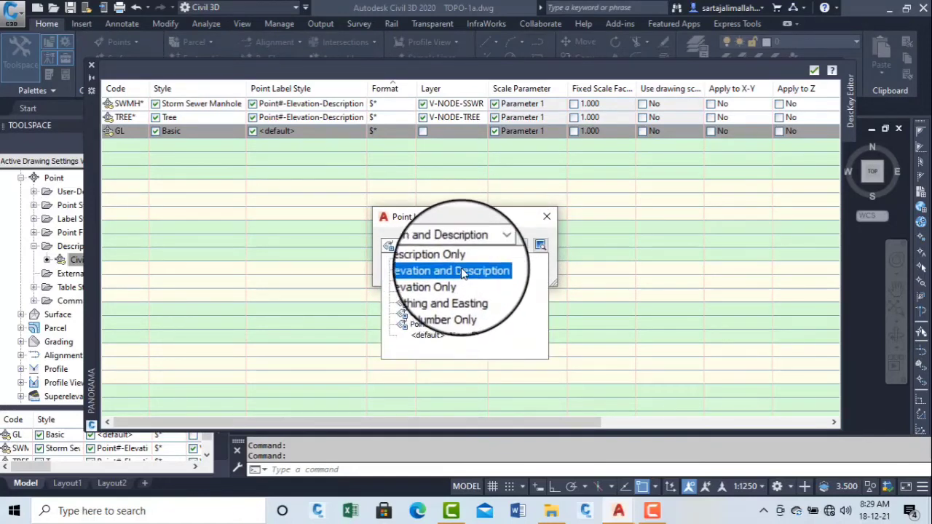
click(462, 270)
click(405, 270)
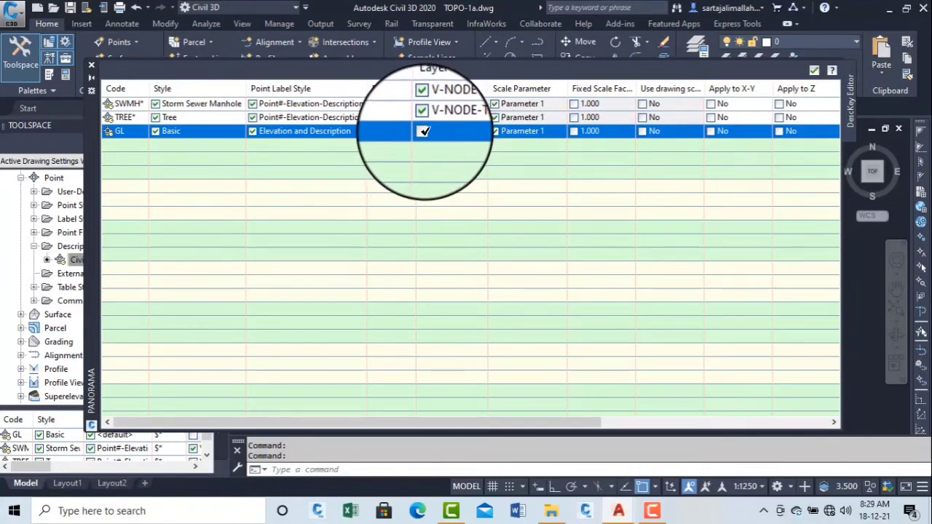
Create a yellow layer named GL and assign it to the GL description key.
click(468, 131)
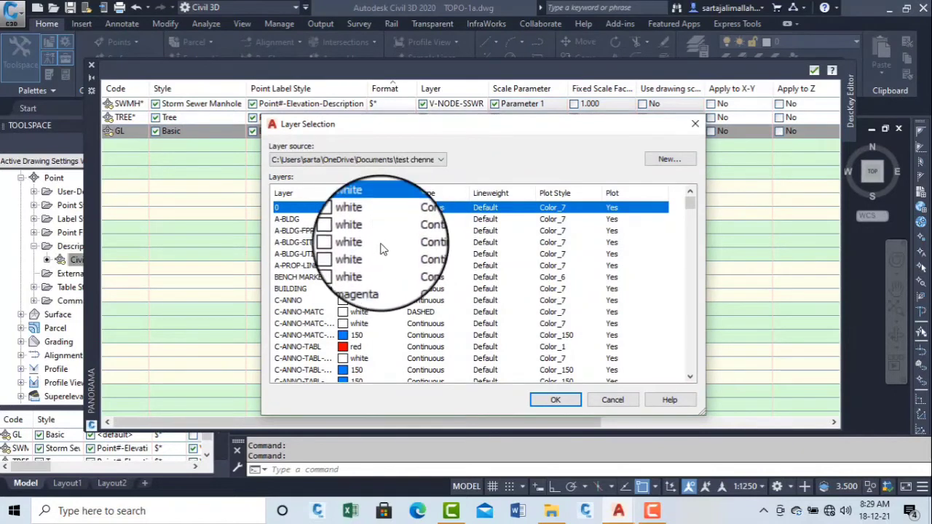
scroll(393, 266, down, 1)
scroll(391, 266, up, 2)
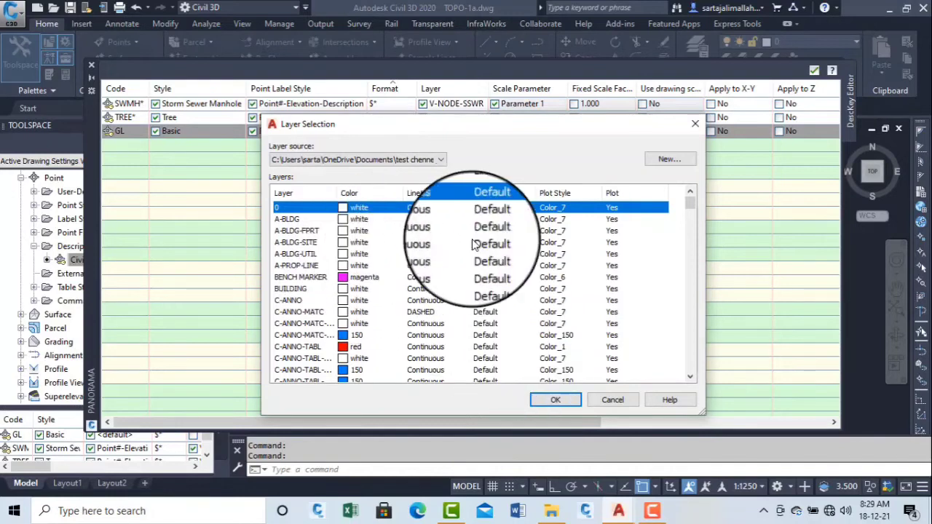
click(669, 159)
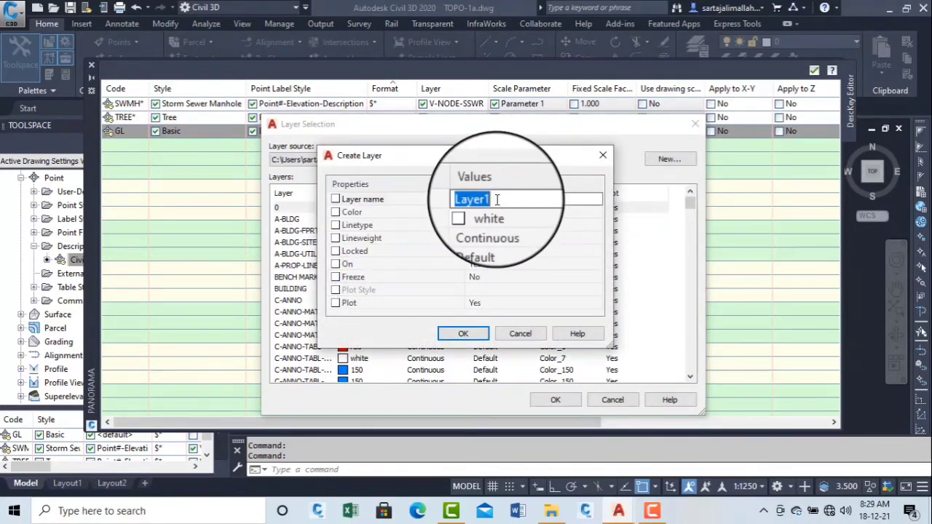
text(GL)
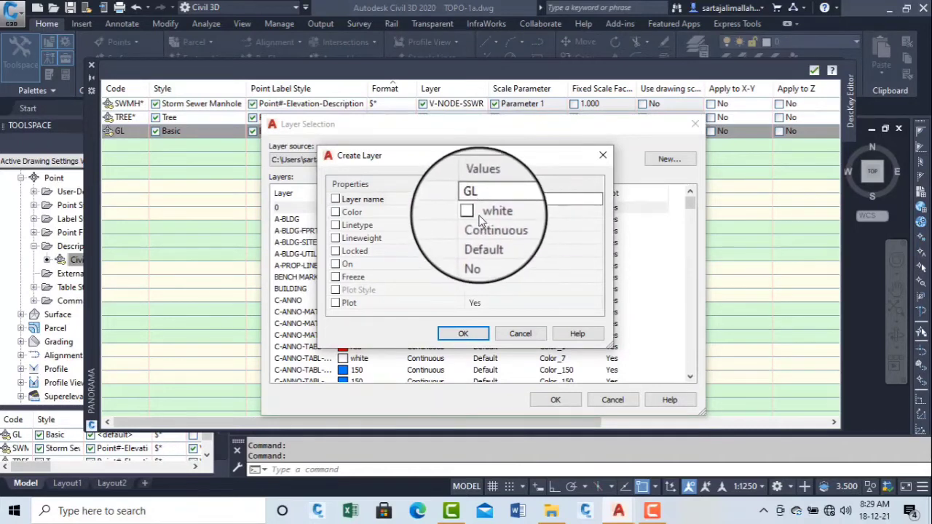
click(597, 212)
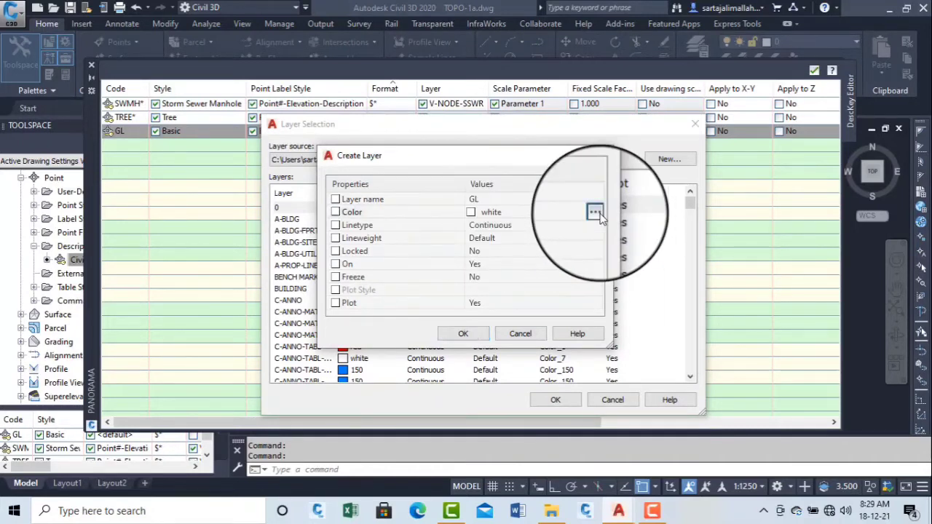
click(409, 291)
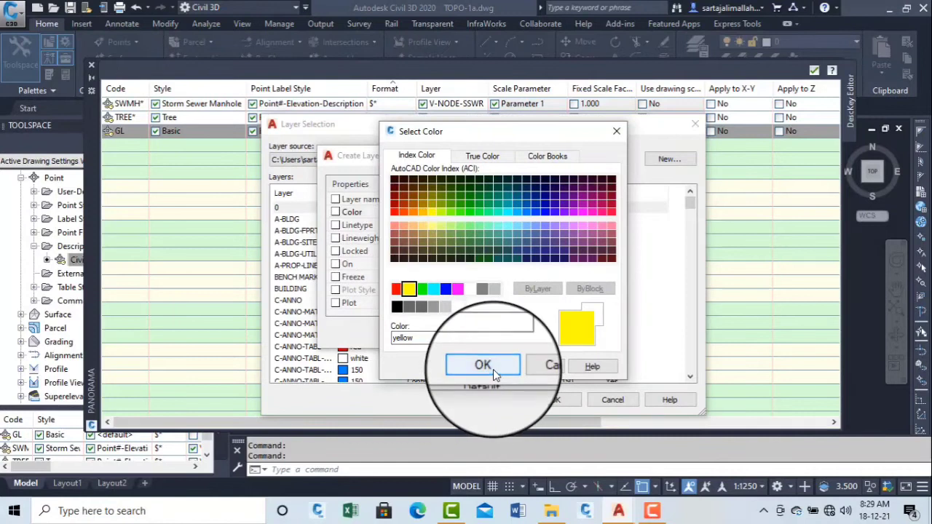
click(485, 367)
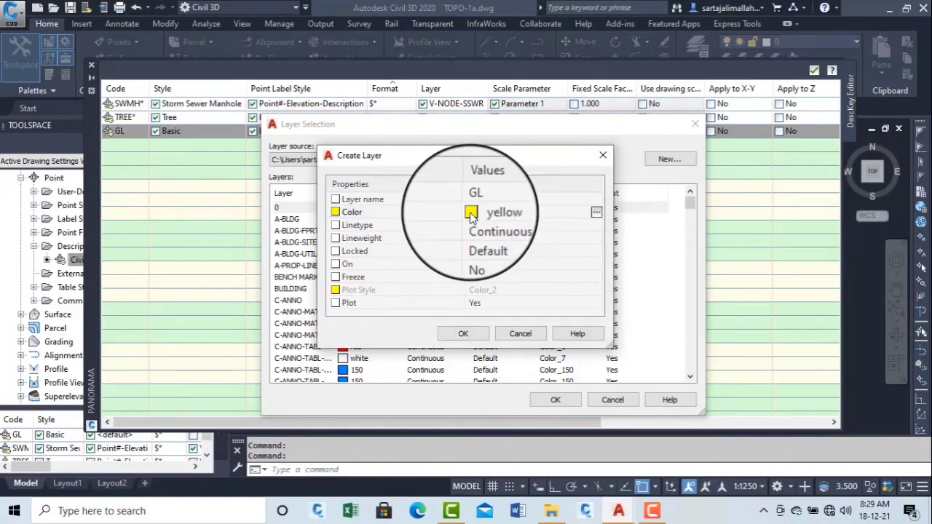
click(463, 333)
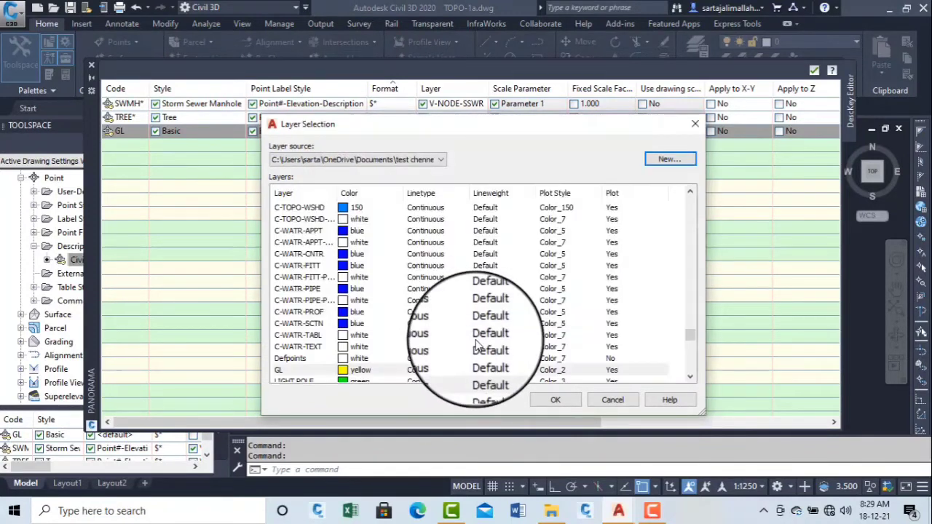
click(555, 399)
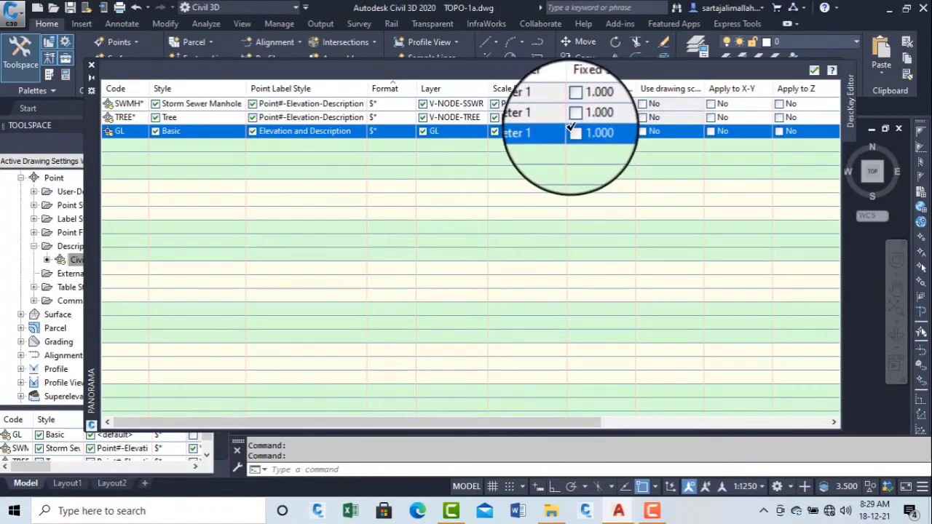
Add another description key with the code MH.
right_click(179, 135)
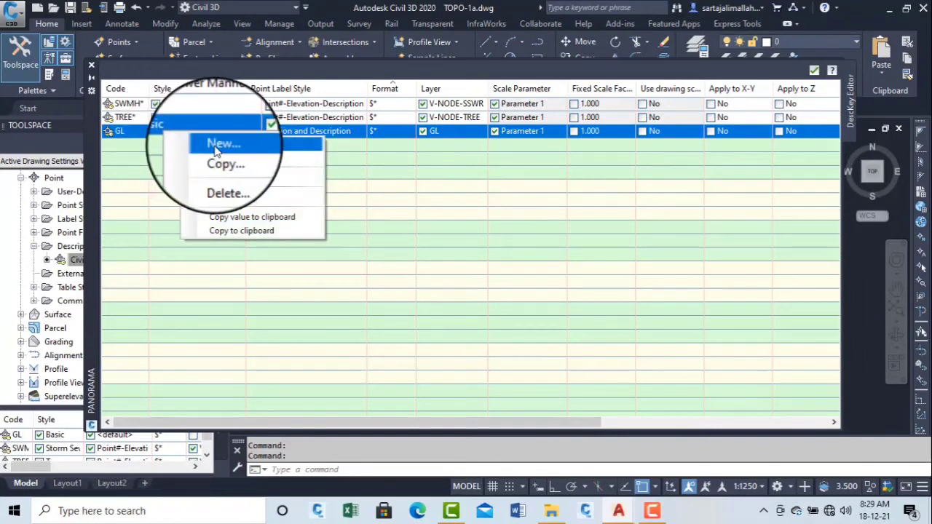
click(215, 145)
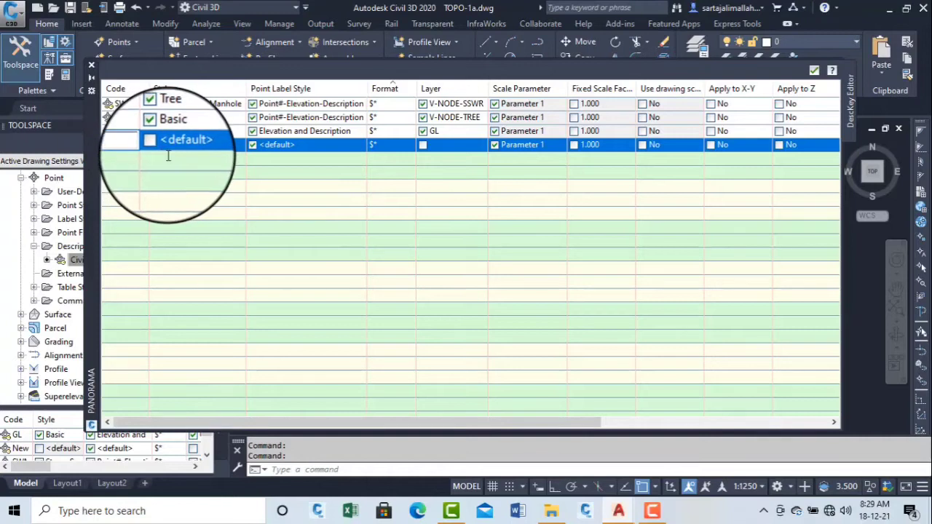
text(MH)
key(Return)
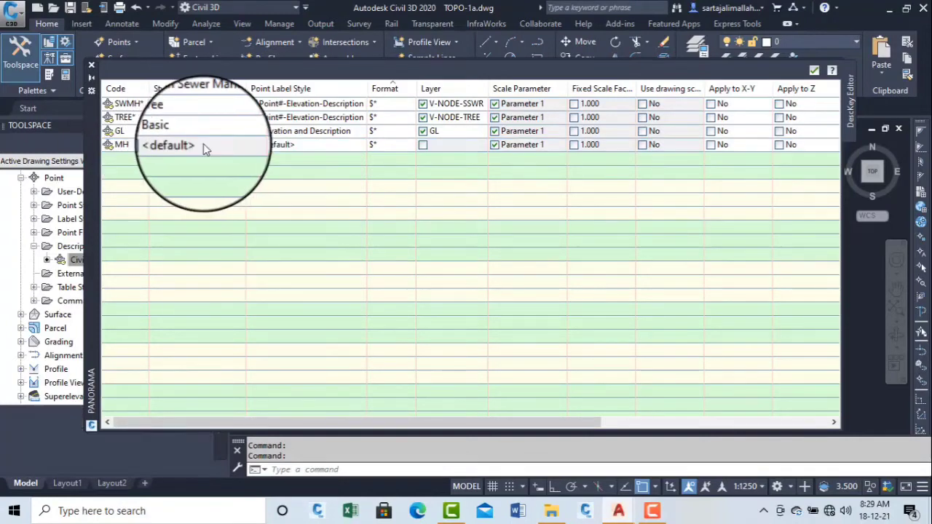
Assign the MH point style to the MH description key.
click(194, 145)
click(196, 145)
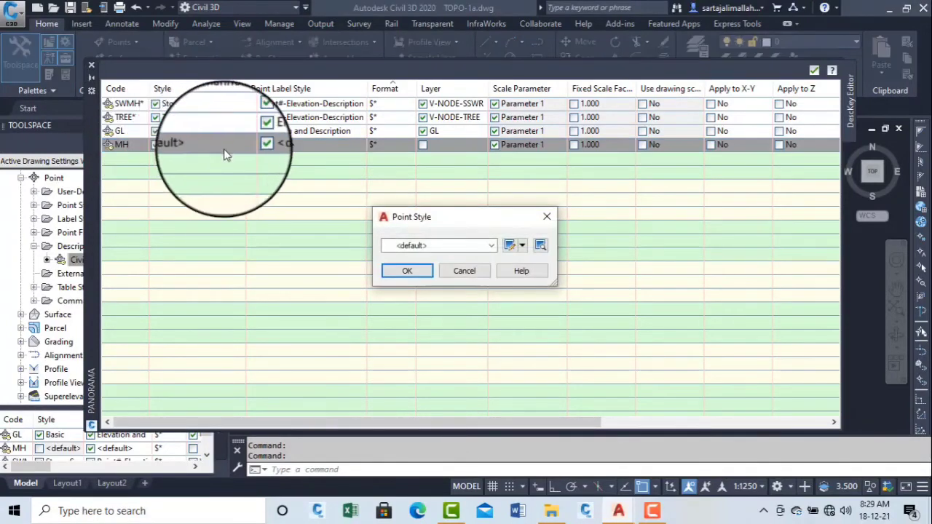
click(491, 246)
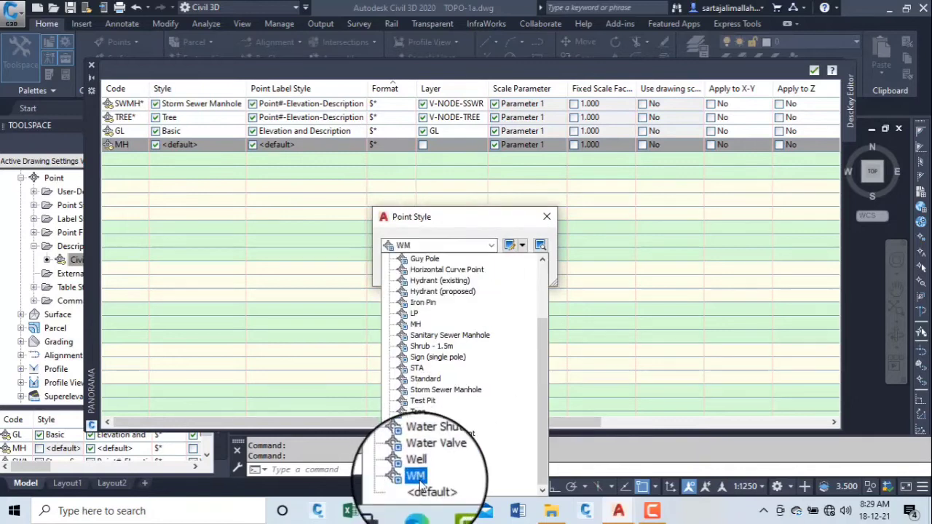
click(420, 325)
click(406, 271)
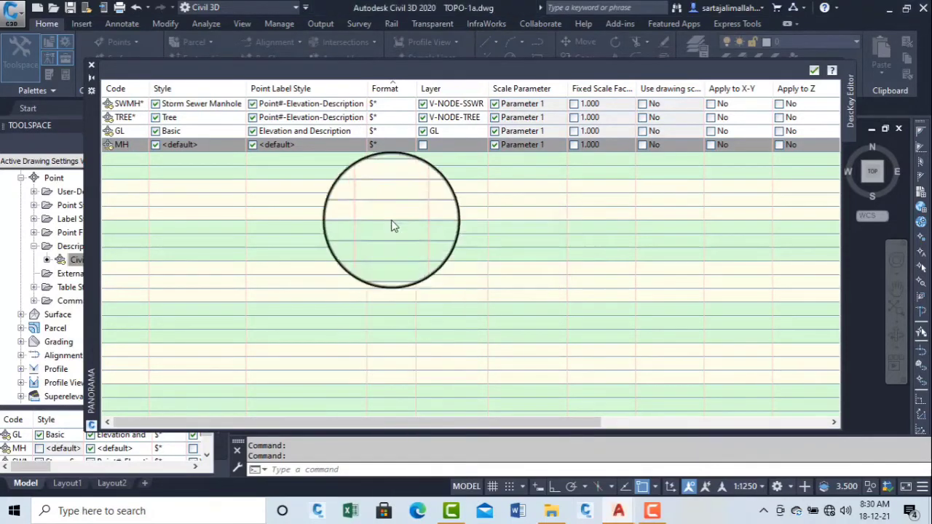
Set the point label style of the MH key to Elevation and Description.
click(306, 147)
click(481, 244)
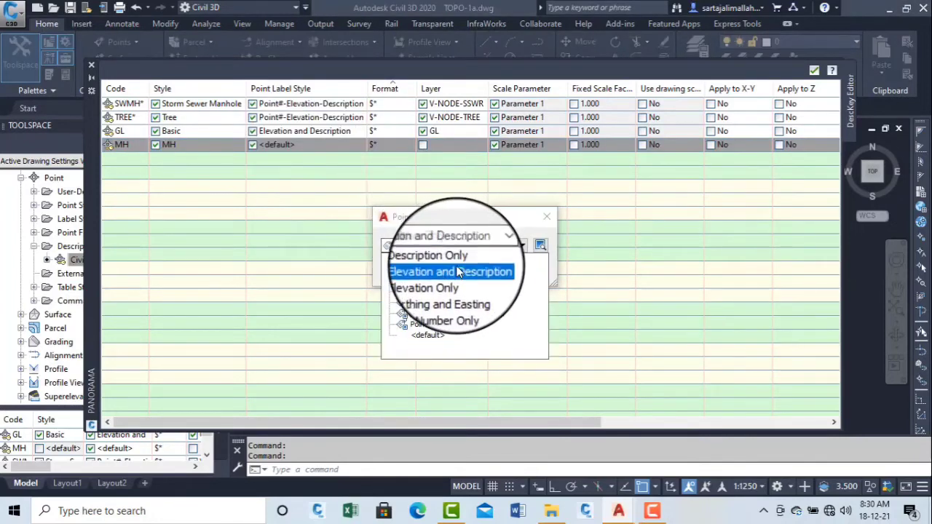
click(457, 271)
click(406, 270)
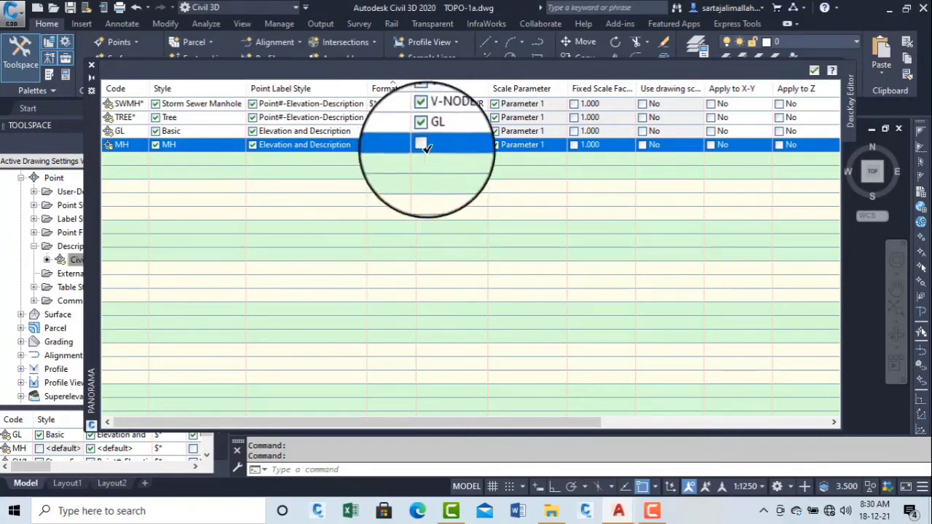
Assign the MANHOLE layer to the MH description key.
click(444, 145)
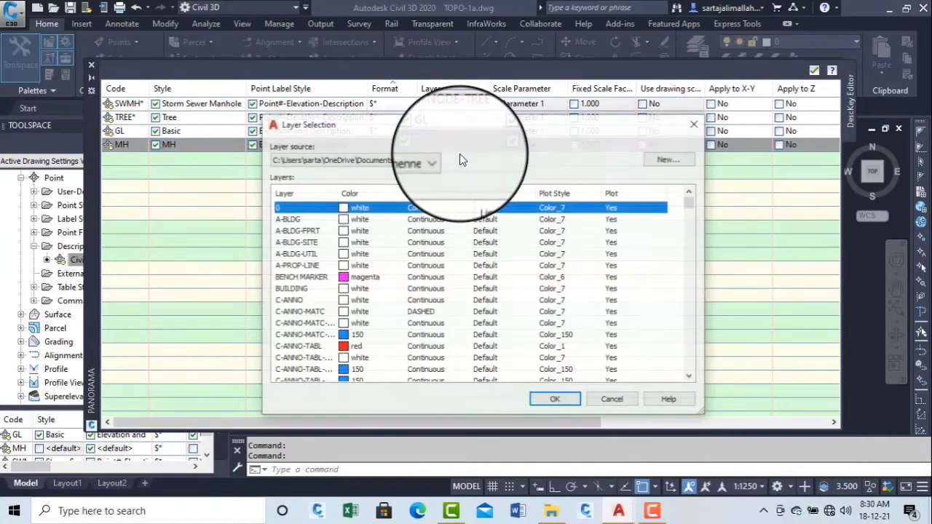
key(m)
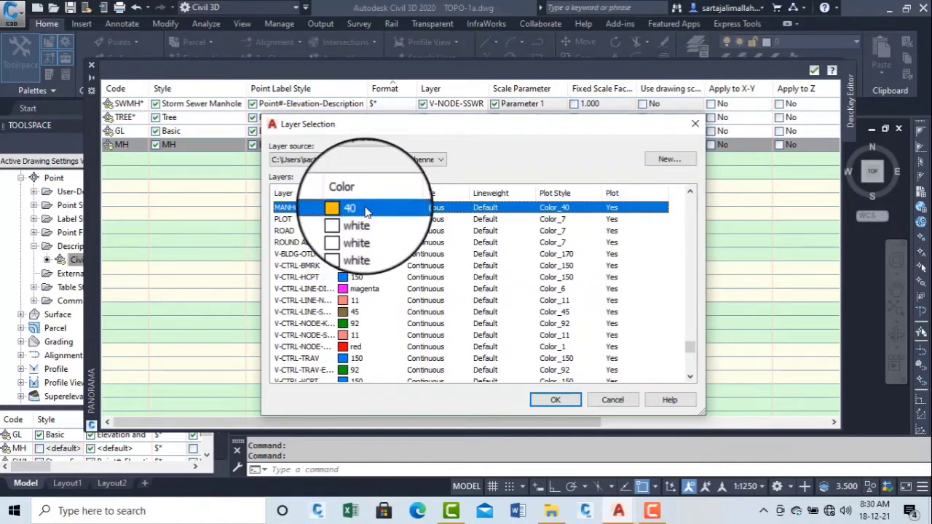
click(554, 400)
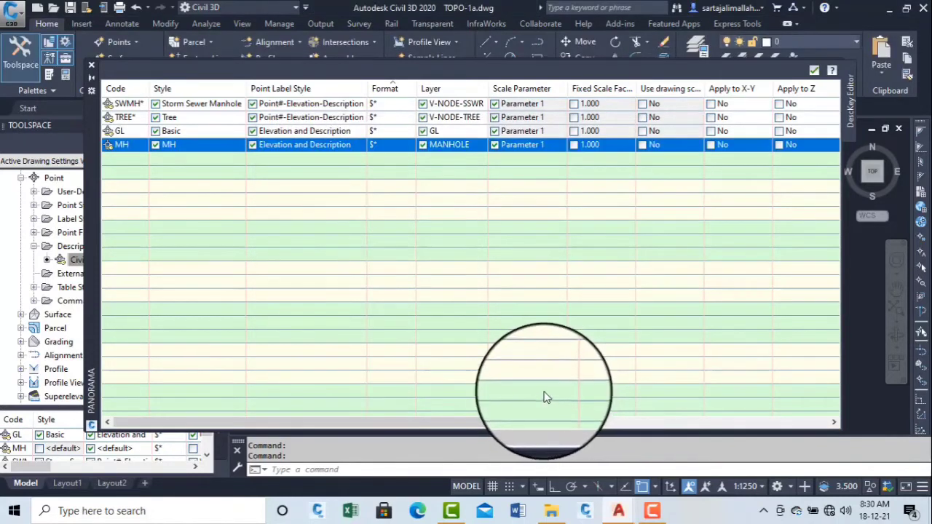
Add a new description key to the set with the code LP.
right_click(138, 144)
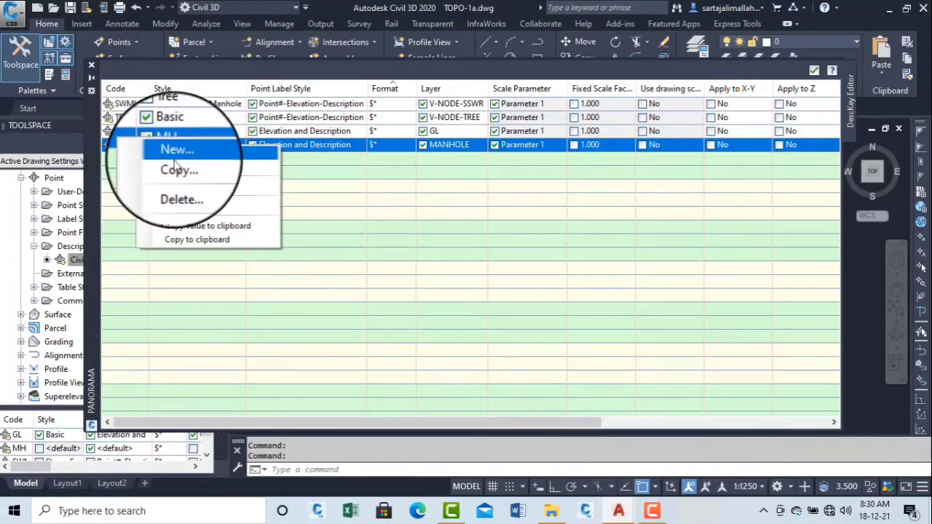
click(159, 152)
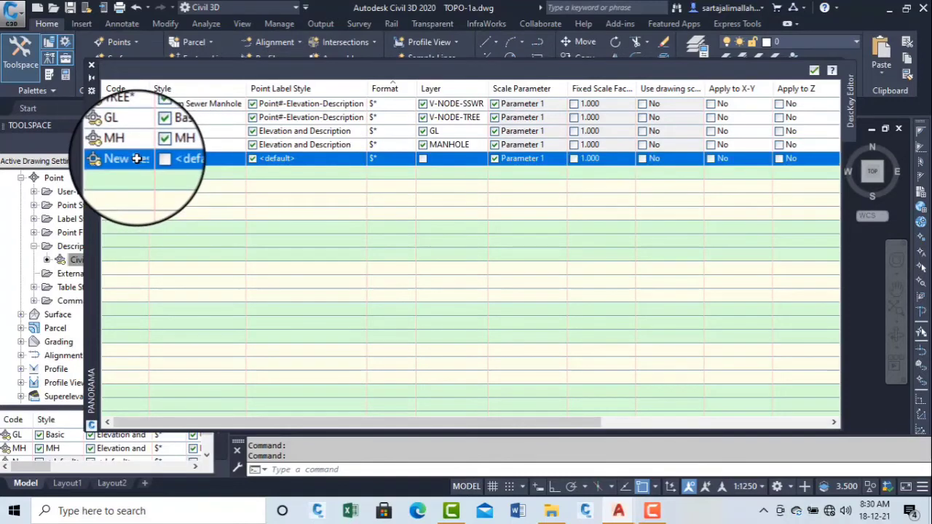
click(137, 159)
text(LP)
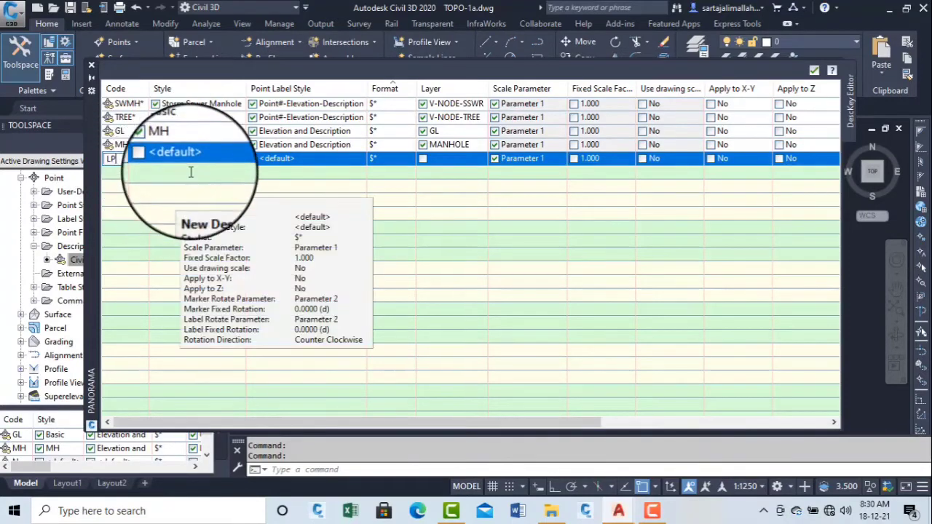
Enable a point style for the LP description key and set it to LP.
click(204, 158)
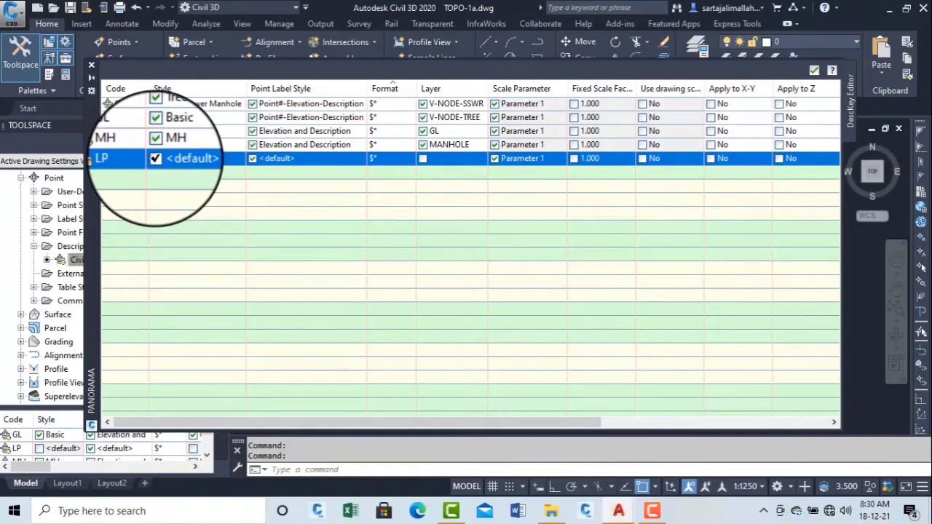
click(194, 164)
click(437, 245)
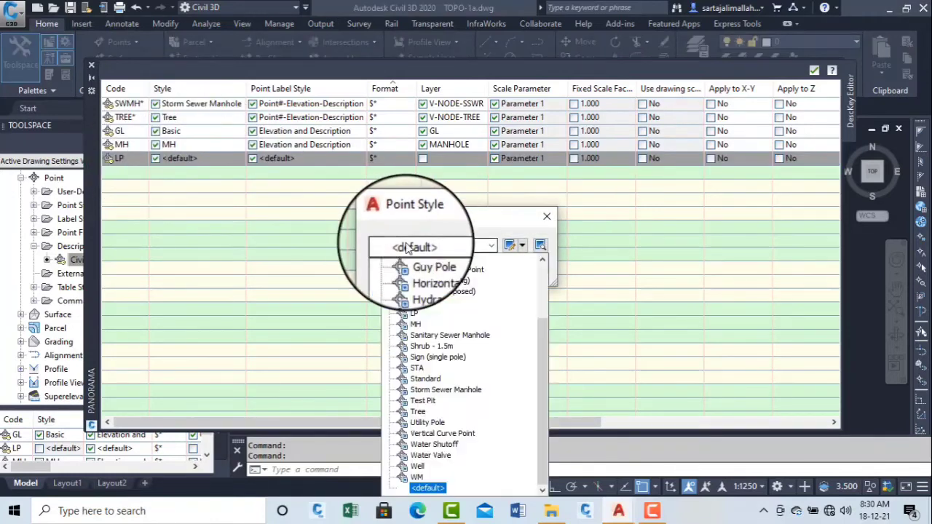
click(406, 313)
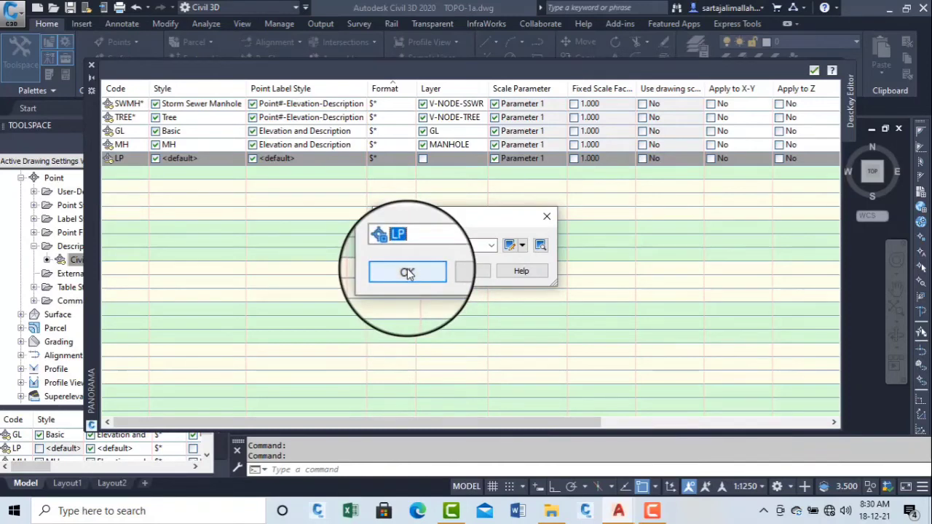
click(406, 272)
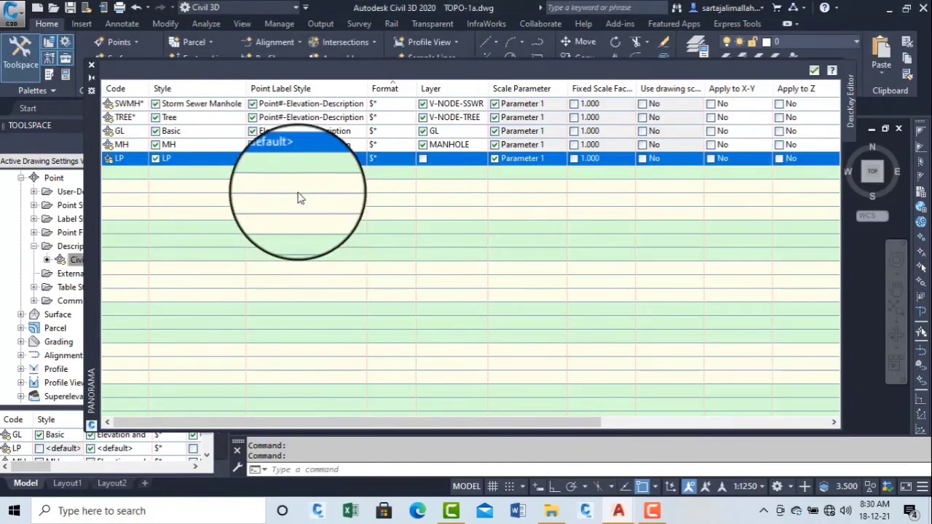
Set the point label style of the LP description key to Description Only.
click(302, 158)
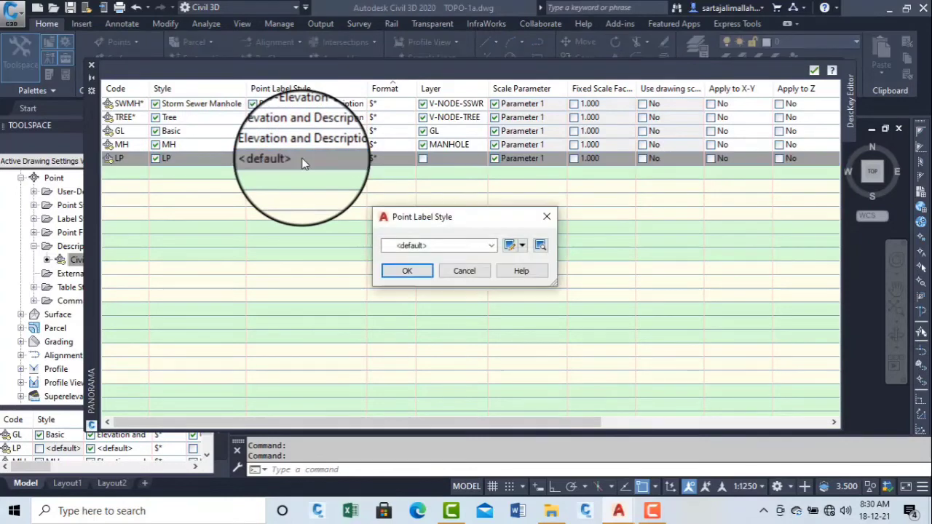
click(437, 242)
click(441, 257)
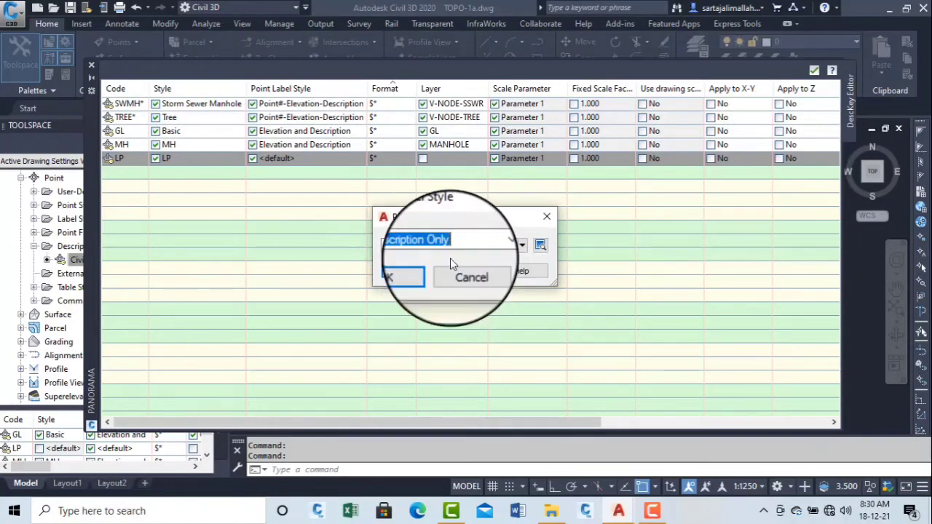
click(406, 270)
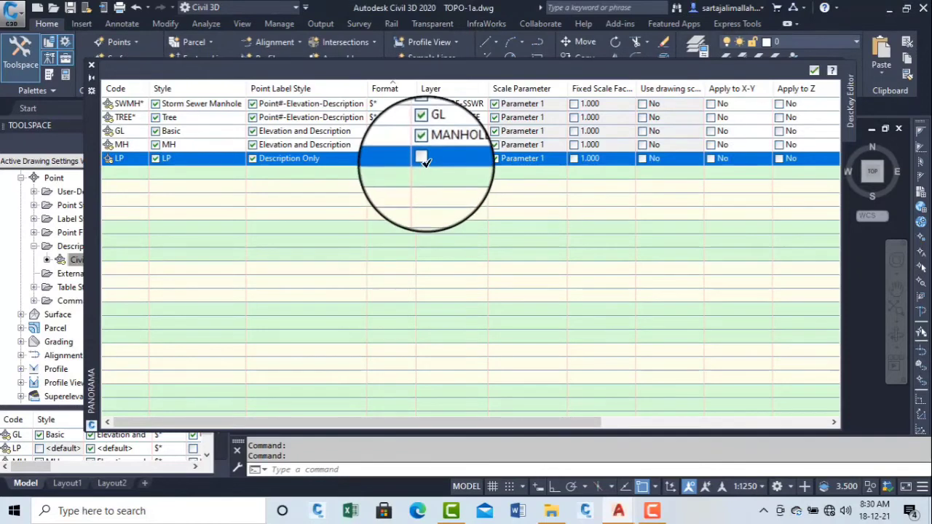
Assign the LIGHT POLE layer to the LP description key.
click(441, 158)
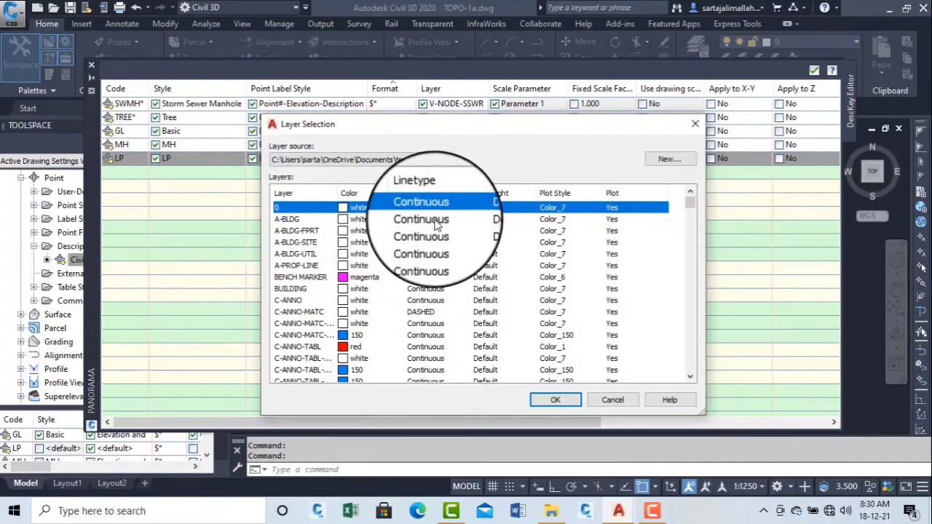
key(l)
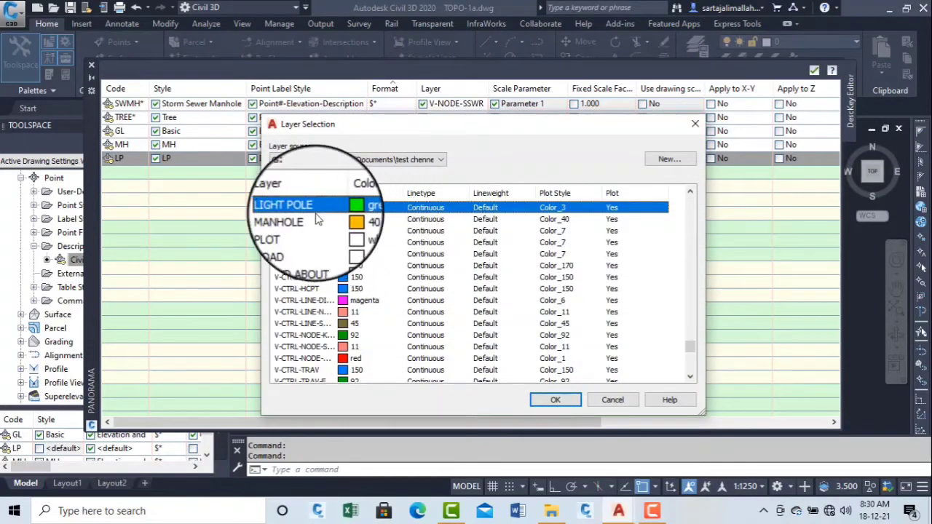
click(557, 401)
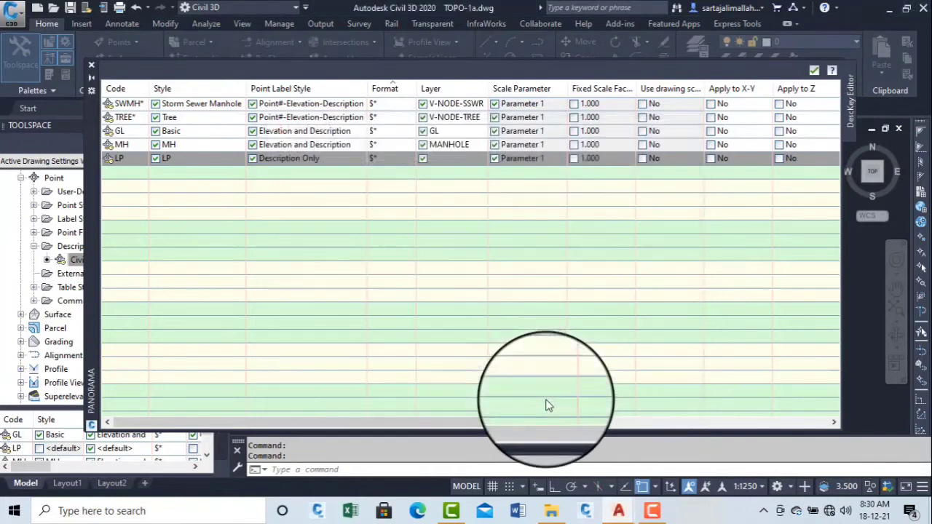
Add another description key with the code WM, moving the description key editor clear of the Toolspace.
right_click(128, 160)
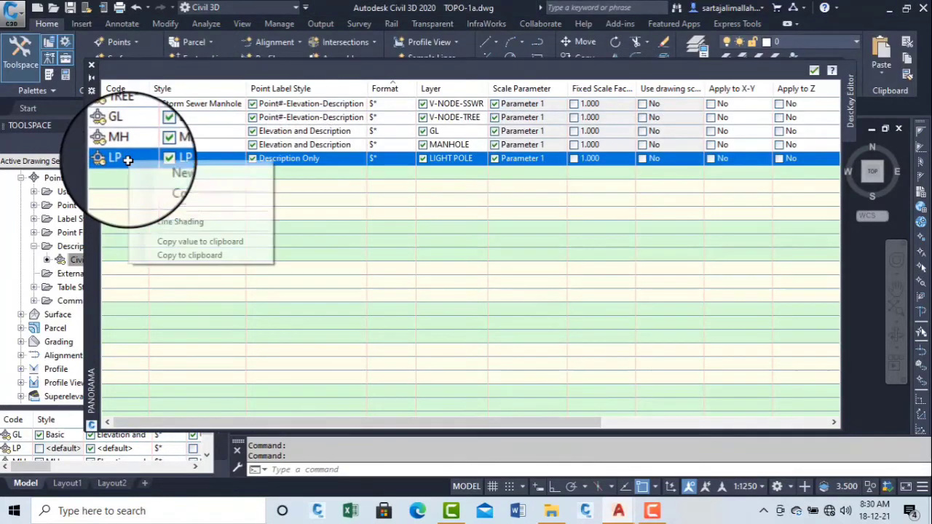
click(150, 168)
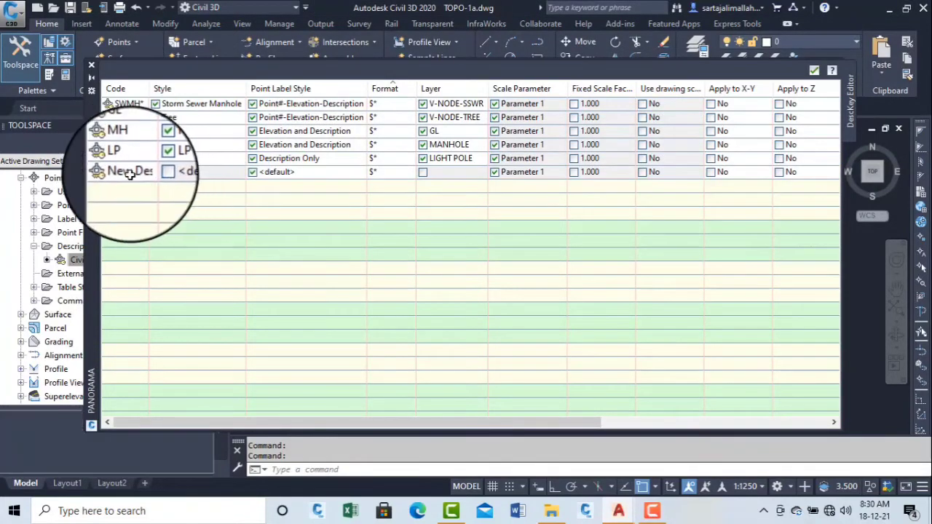
click(135, 172)
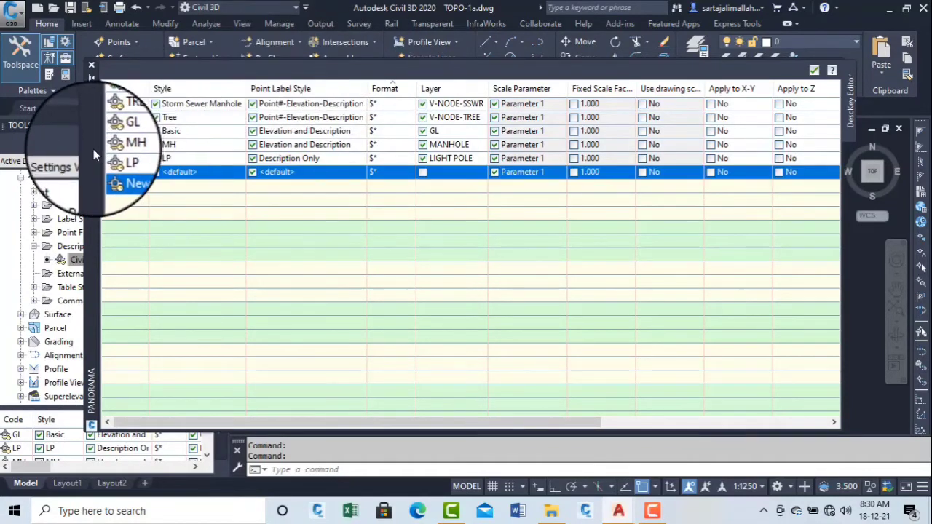
drag(91, 161, 379, 135)
double_click(201, 213)
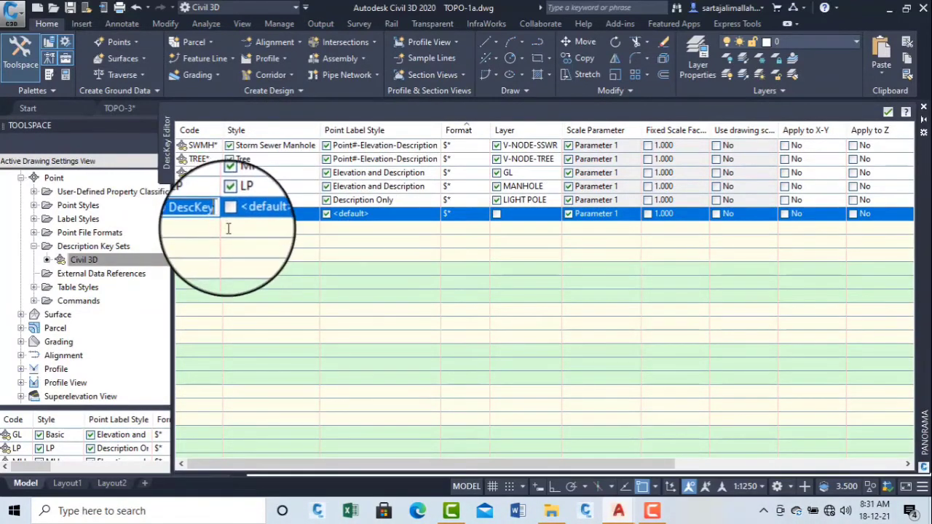
text(WM)
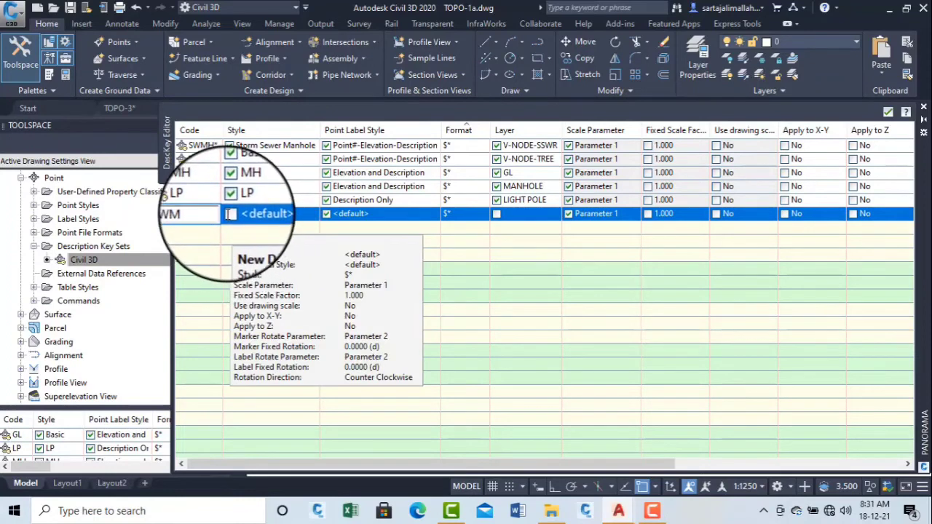
Enable a point style for the WM description key and set it to WM.
click(229, 214)
click(247, 213)
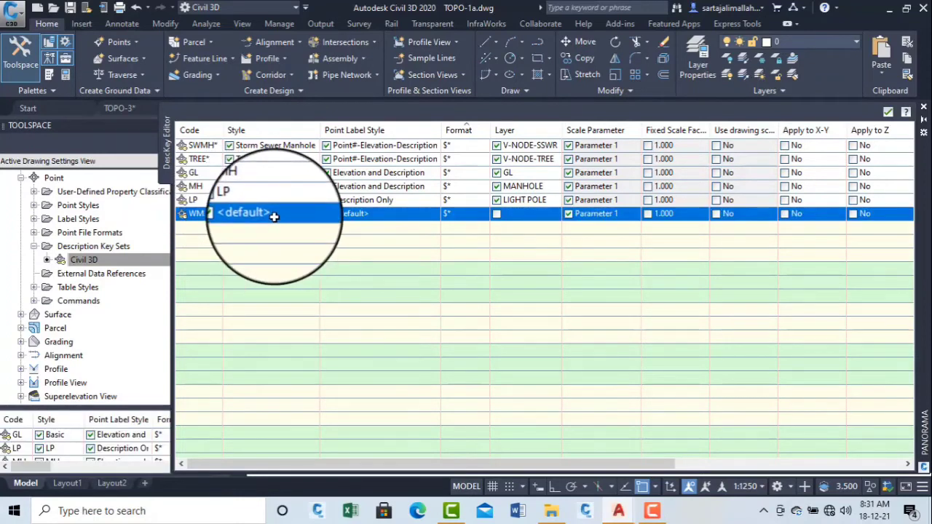
click(274, 214)
click(429, 245)
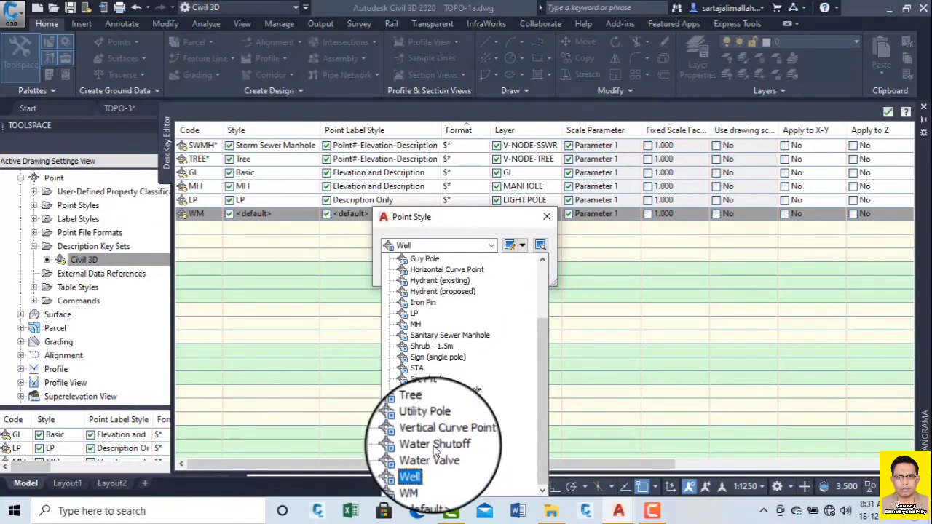
click(417, 478)
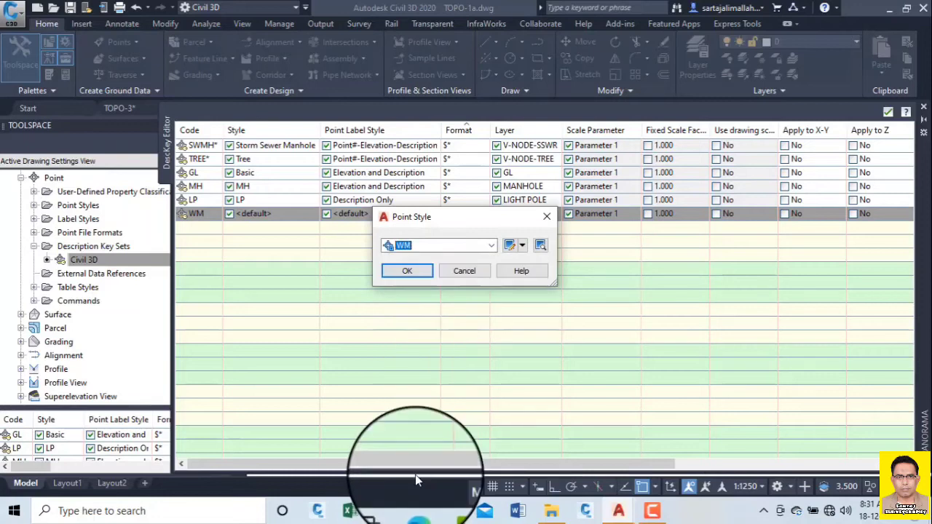
click(413, 268)
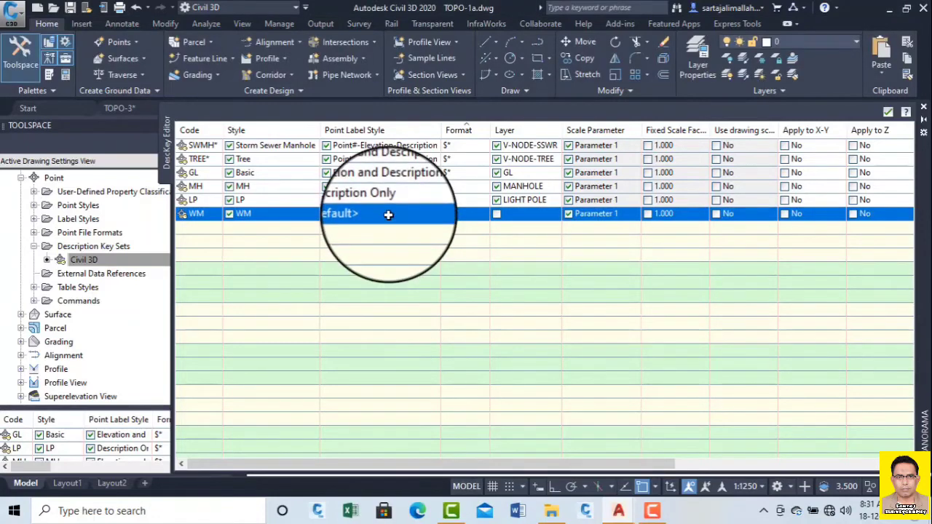
Set the point label style of the WM description key to Description Only.
click(388, 214)
click(408, 245)
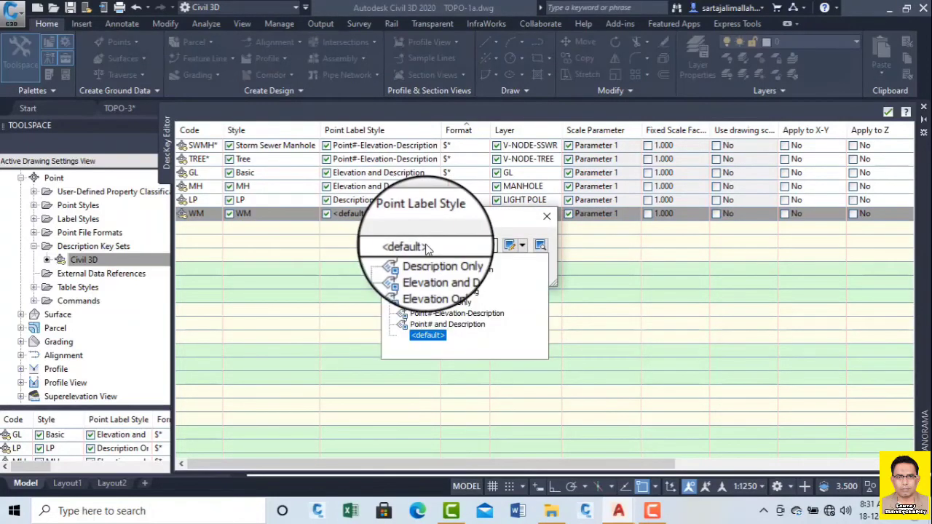
click(441, 260)
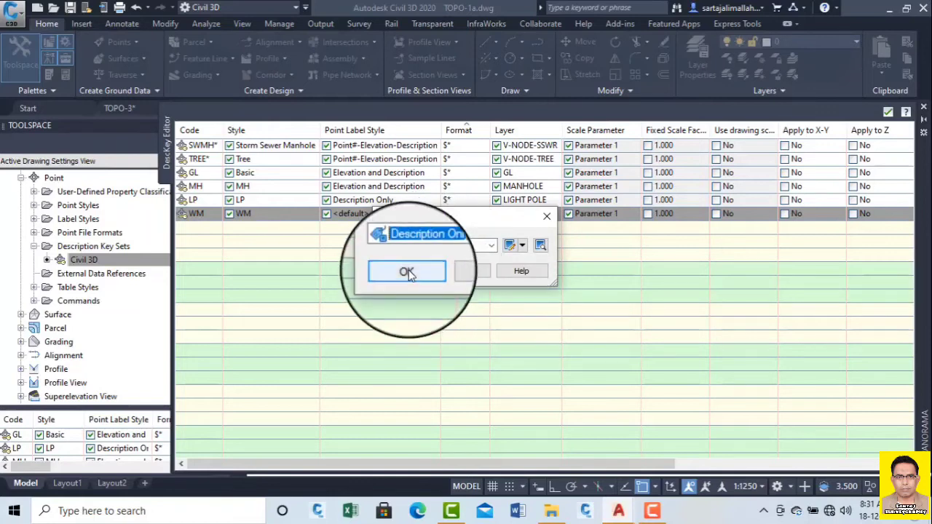
click(408, 272)
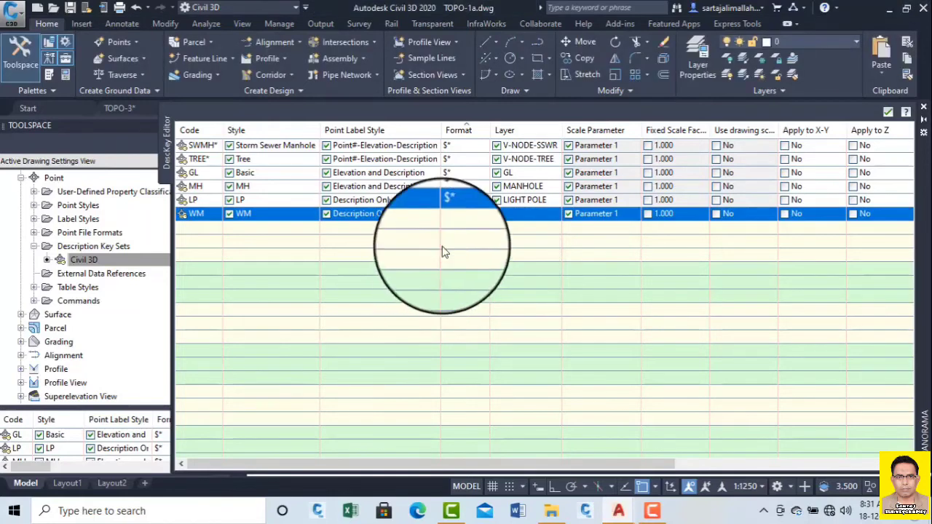
Enable a layer for the WM description key and assign WATER MARKER to it.
click(497, 214)
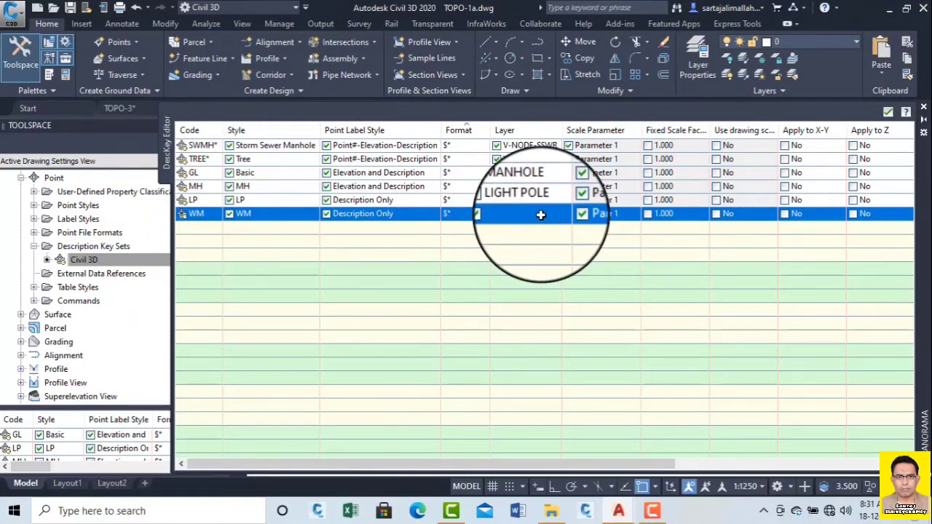
click(540, 214)
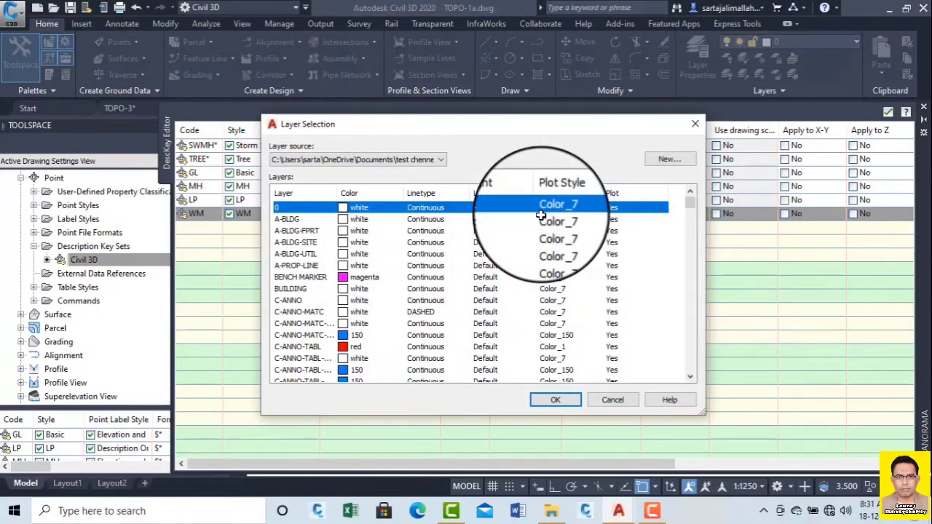
key(End)
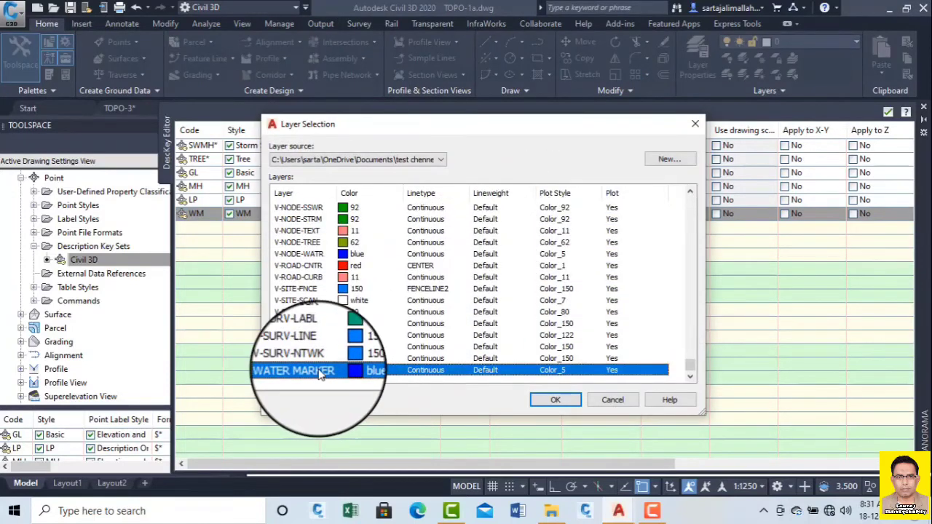
click(555, 401)
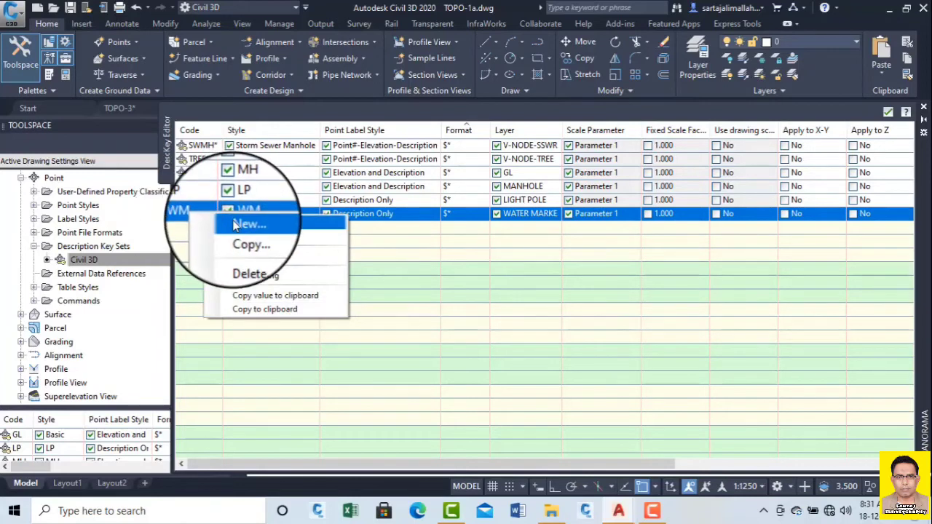
Add a description key with the code BM and set its point style to BM.
click(235, 226)
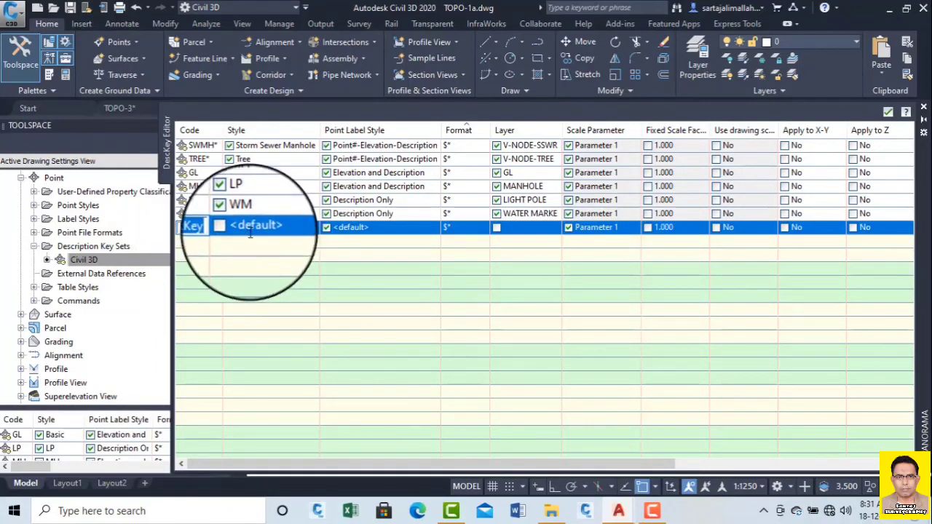
key(Return)
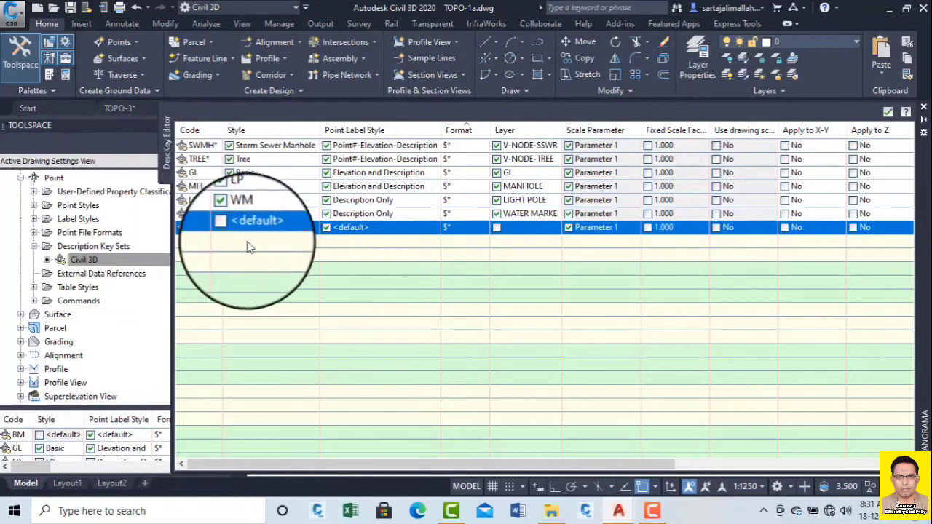
click(259, 227)
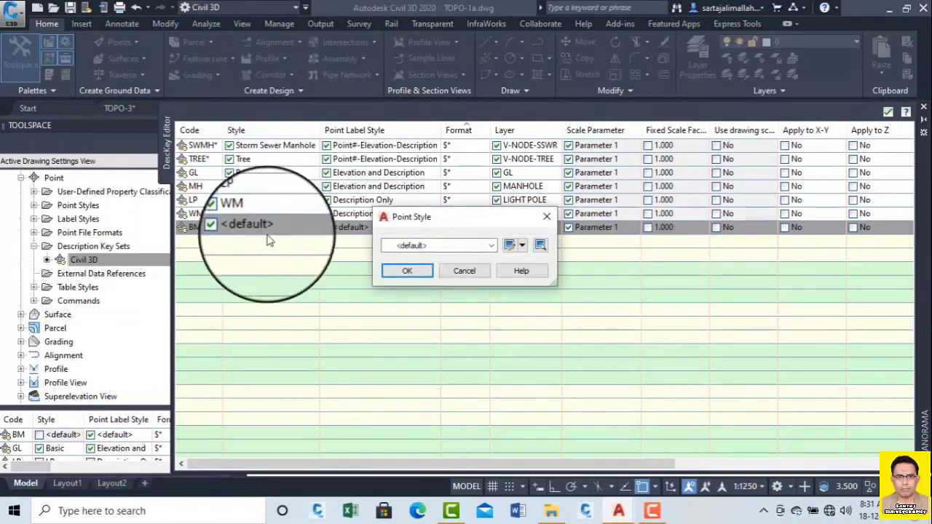
click(429, 246)
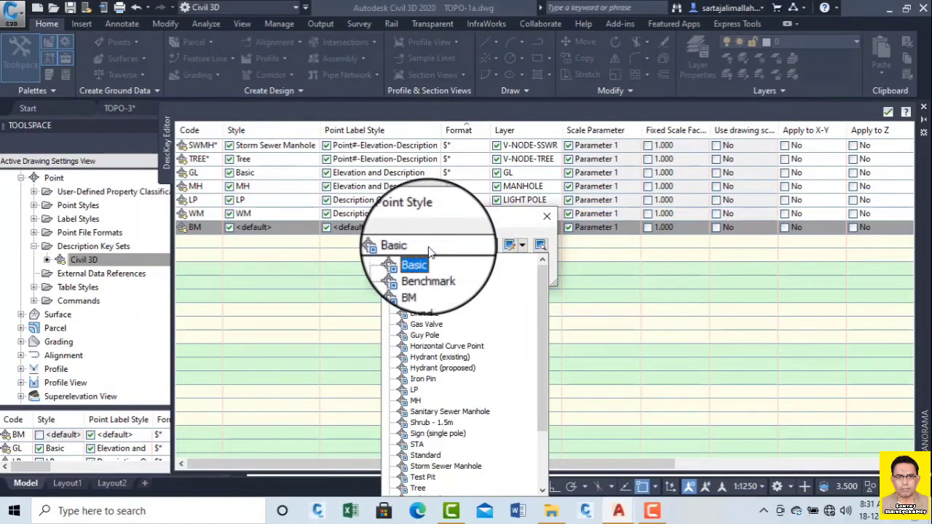
click(412, 280)
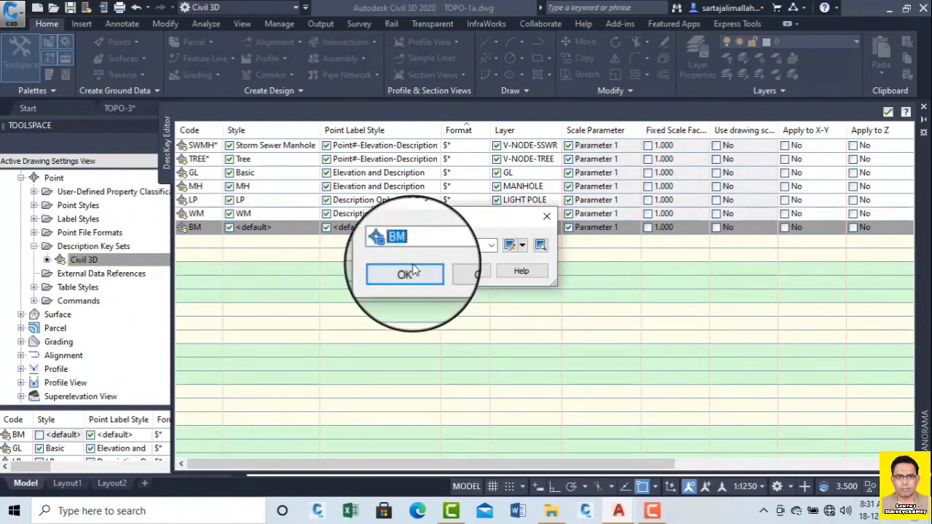
click(405, 274)
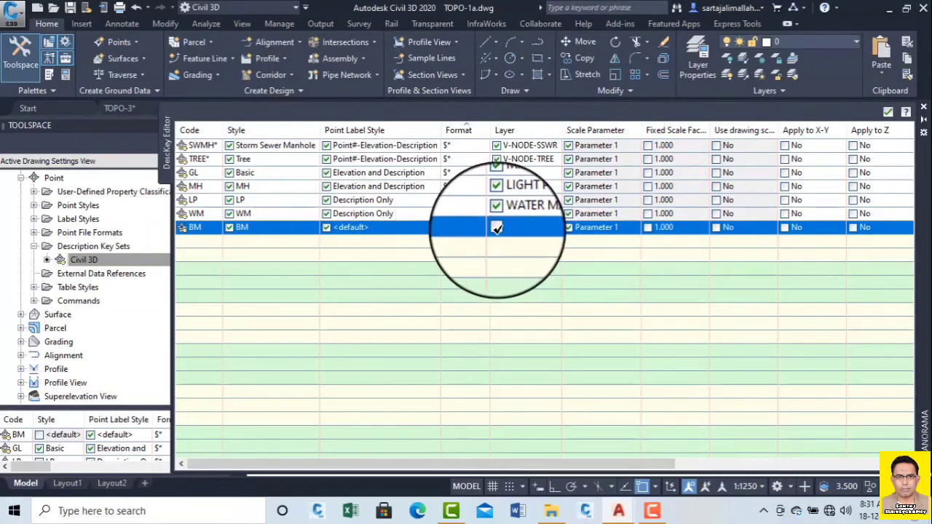
Enable a layer for the BM description key and assign BENCH MARKER to it.
click(511, 228)
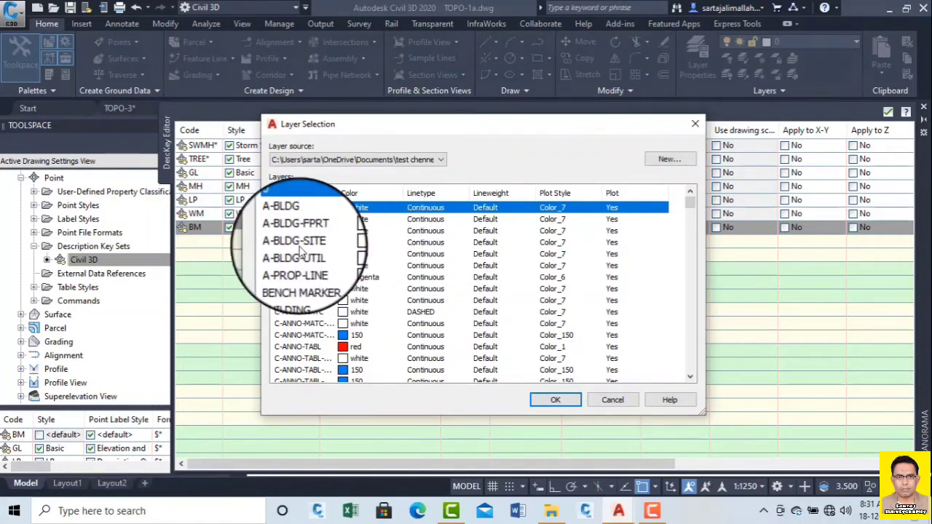
click(298, 277)
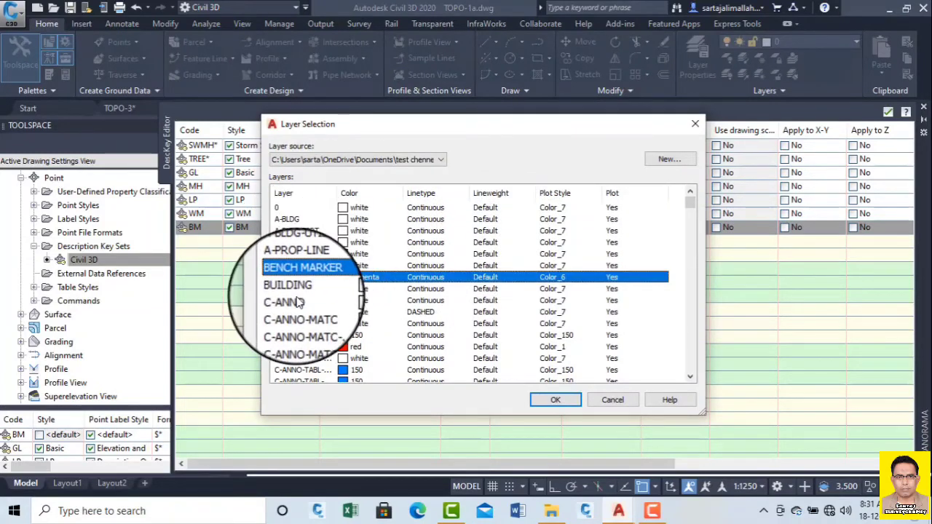
click(555, 399)
Set the point label style of the BM description key to Elevation Only.
double_click(374, 230)
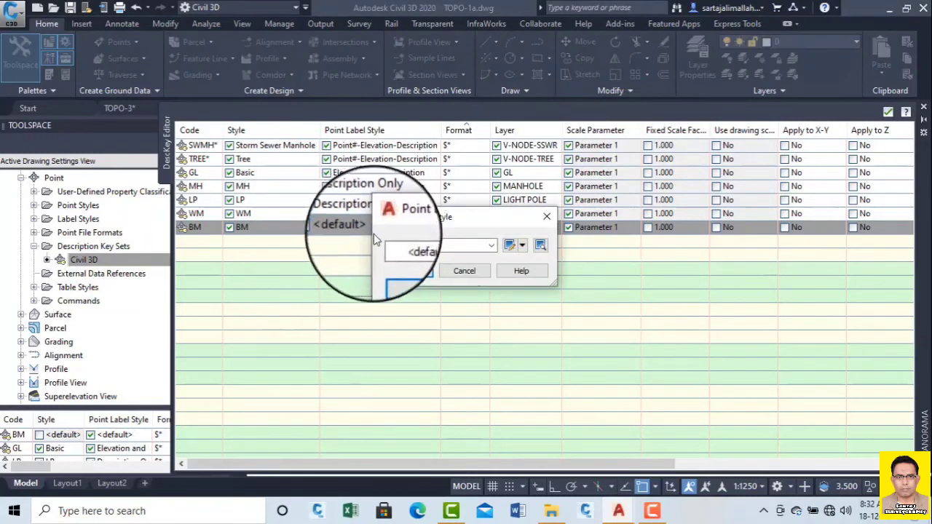
click(452, 244)
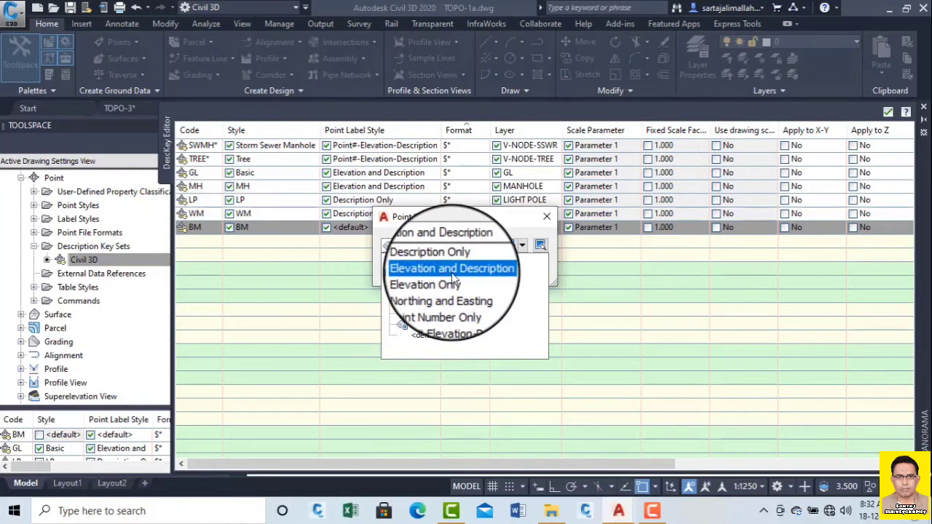
click(437, 287)
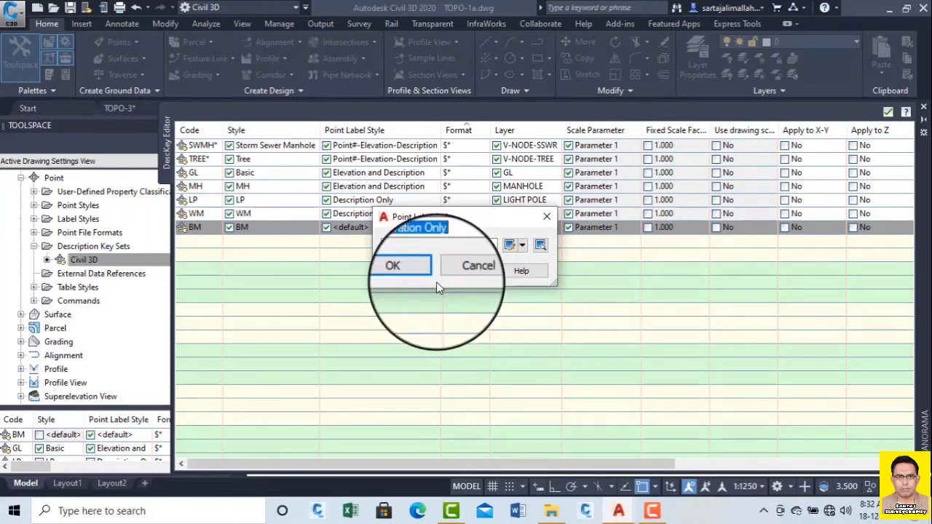
click(410, 271)
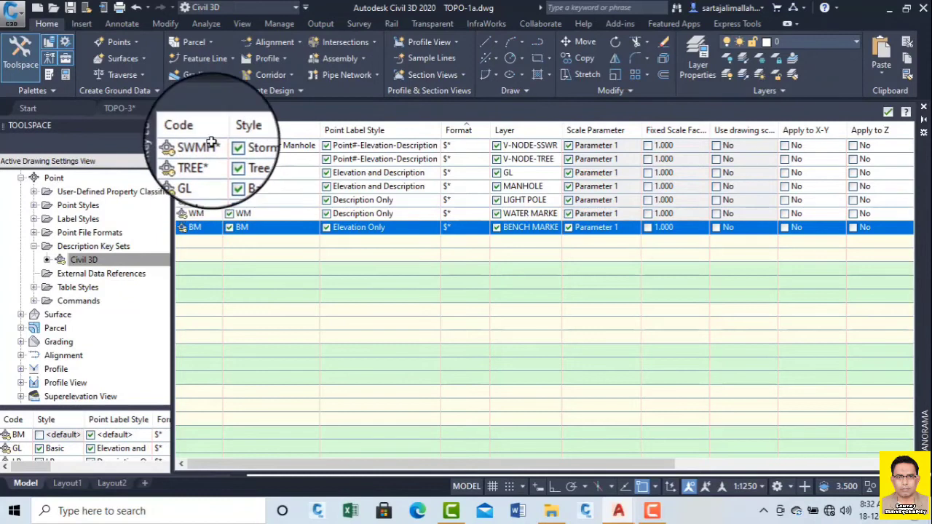
Add another description key below BM with the code WV.
right_click(203, 228)
click(198, 252)
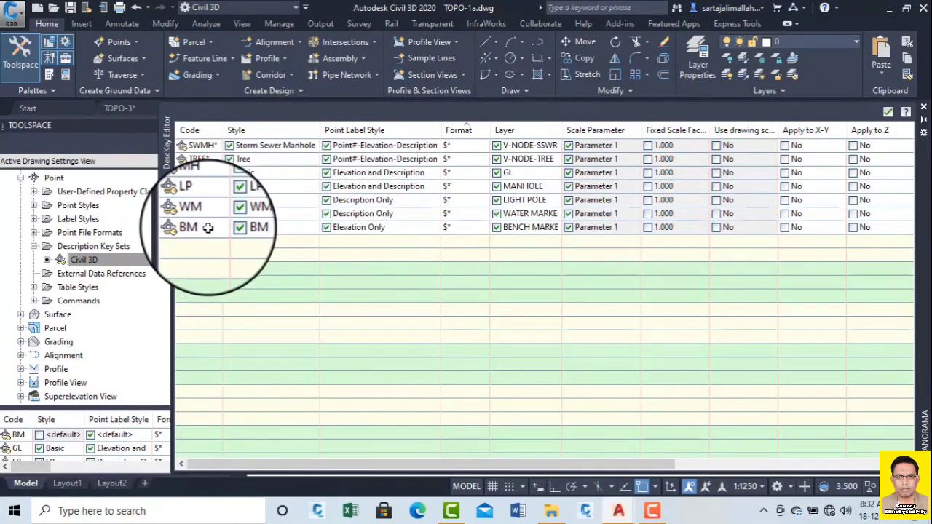
right_click(209, 228)
click(245, 237)
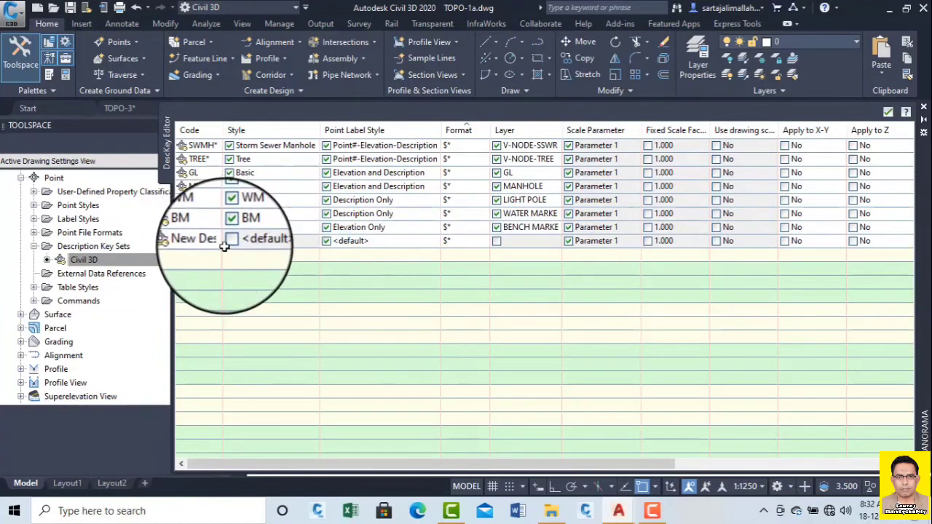
click(207, 243)
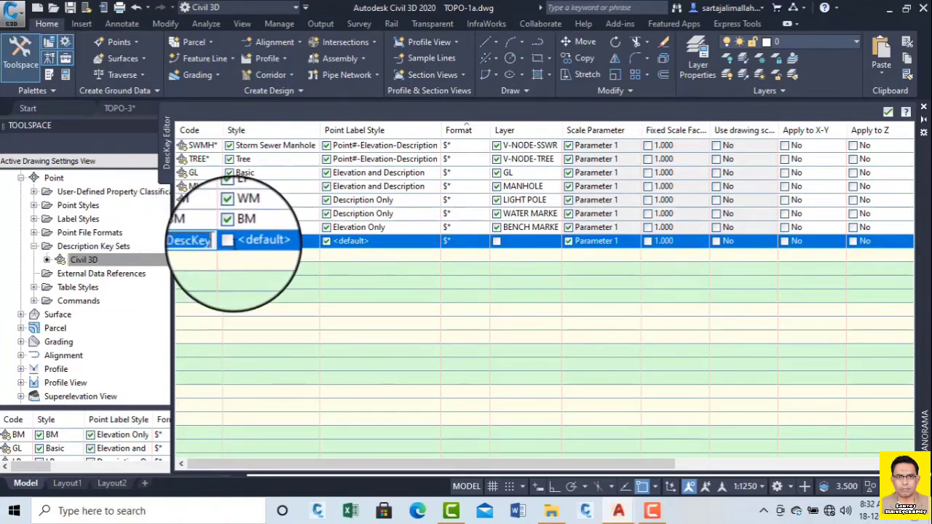
text(WV)
Enable a point style for the WV description key and set it to Water Valve.
click(266, 242)
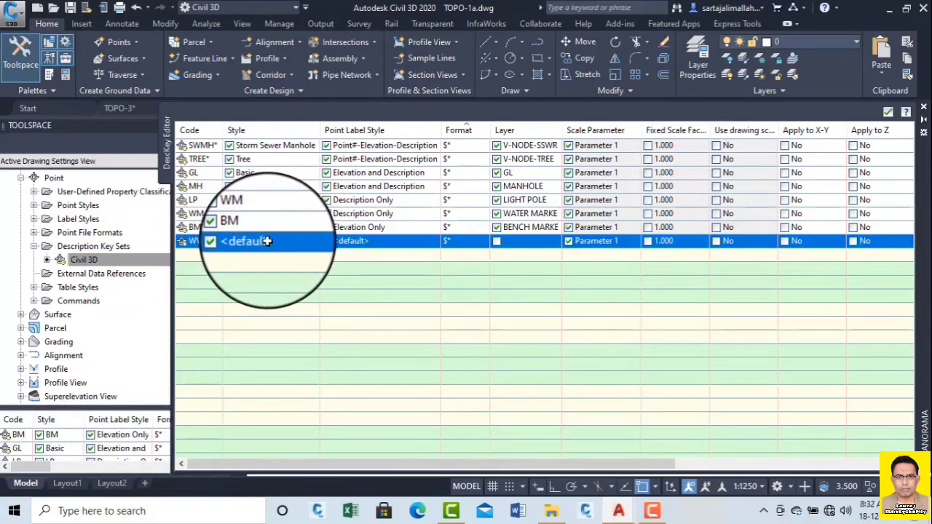
click(269, 244)
click(427, 248)
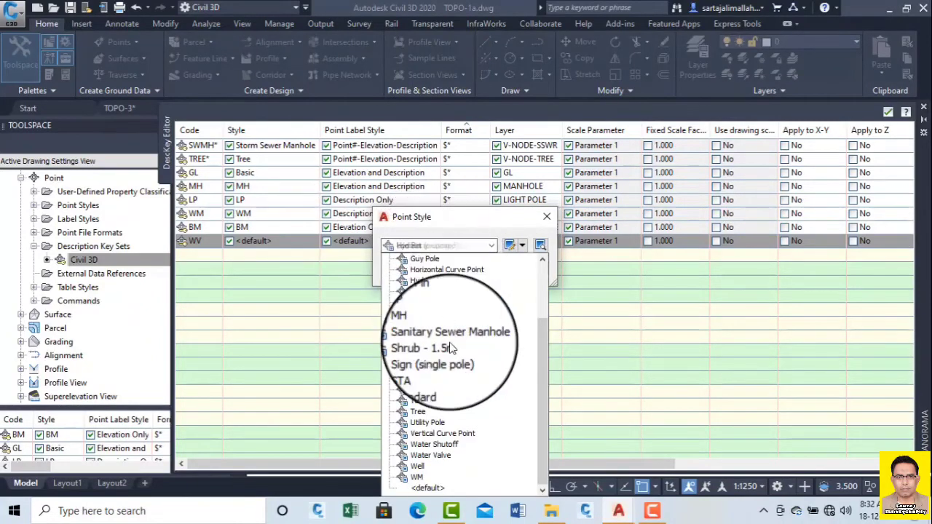
click(441, 457)
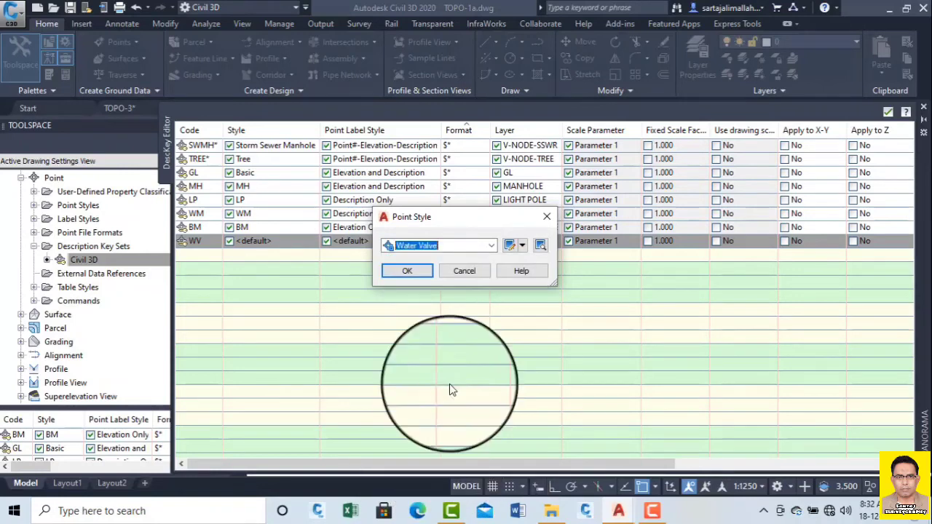
click(408, 271)
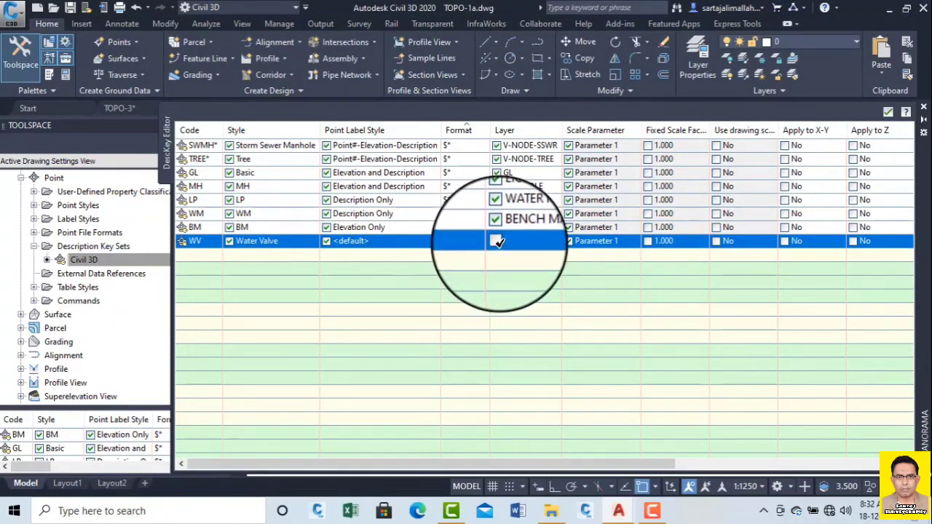
Set the point label style of the WV description key to Description Only.
click(356, 241)
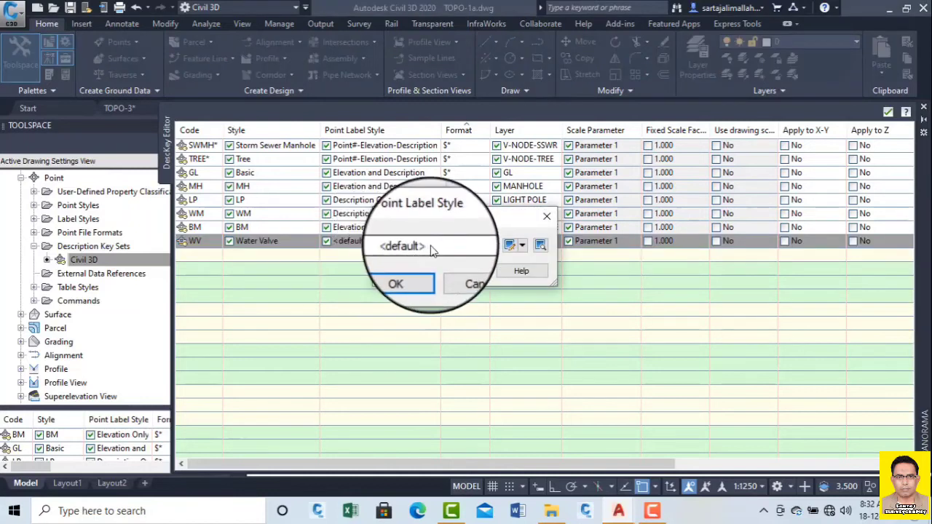
click(430, 248)
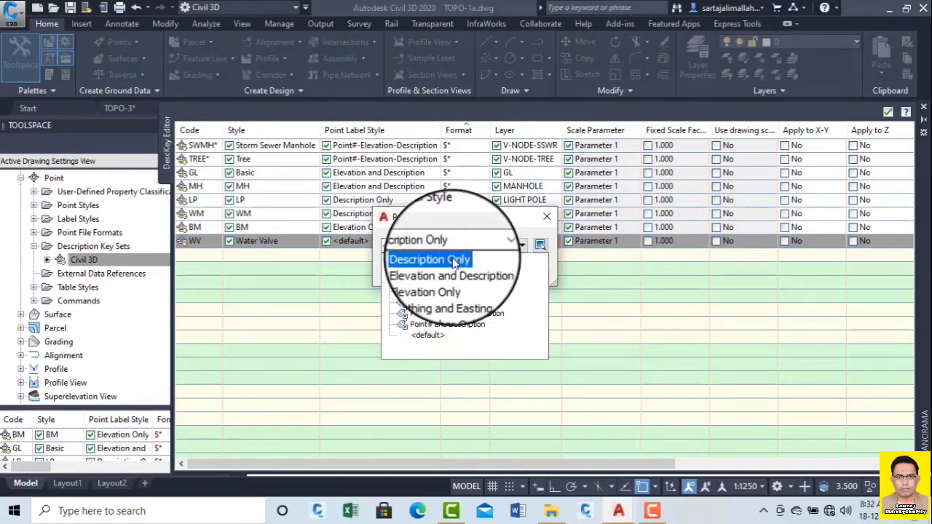
click(452, 260)
click(405, 269)
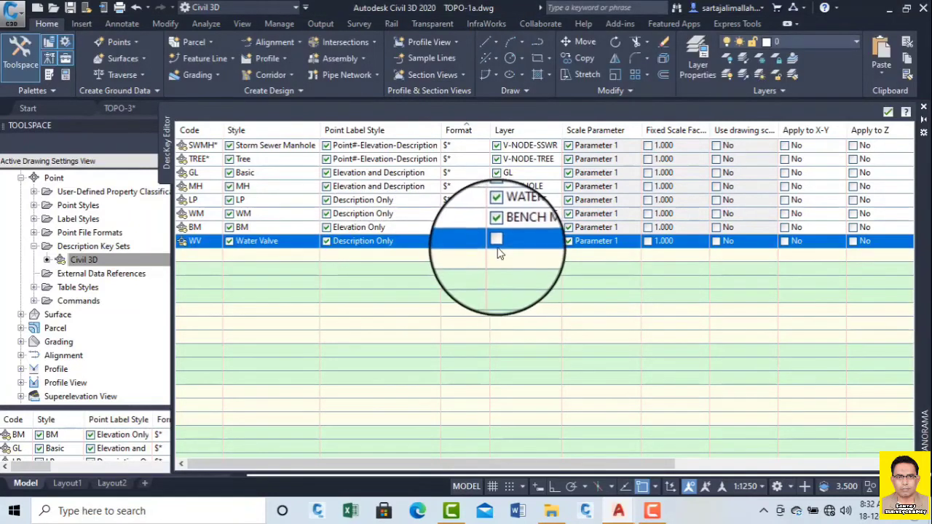
Create a magenta layer named WV and assign it to the WV description key.
click(527, 241)
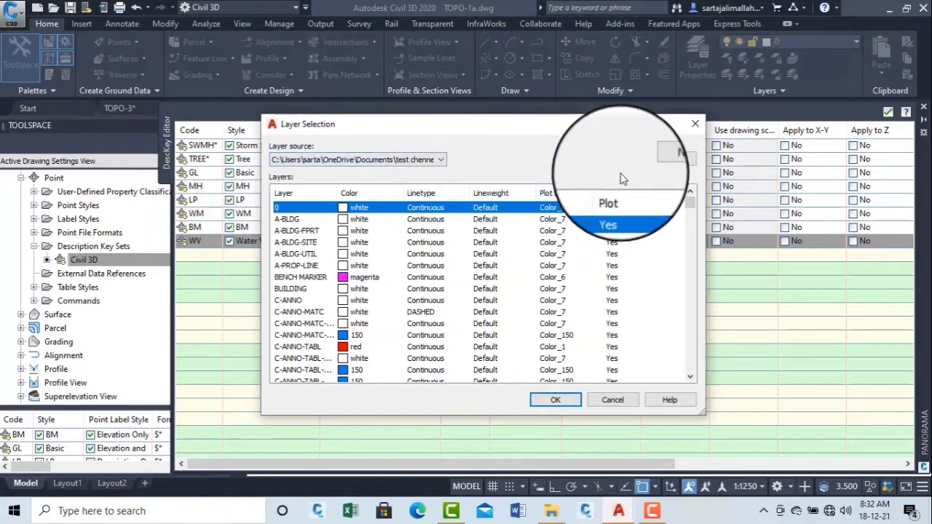
click(669, 158)
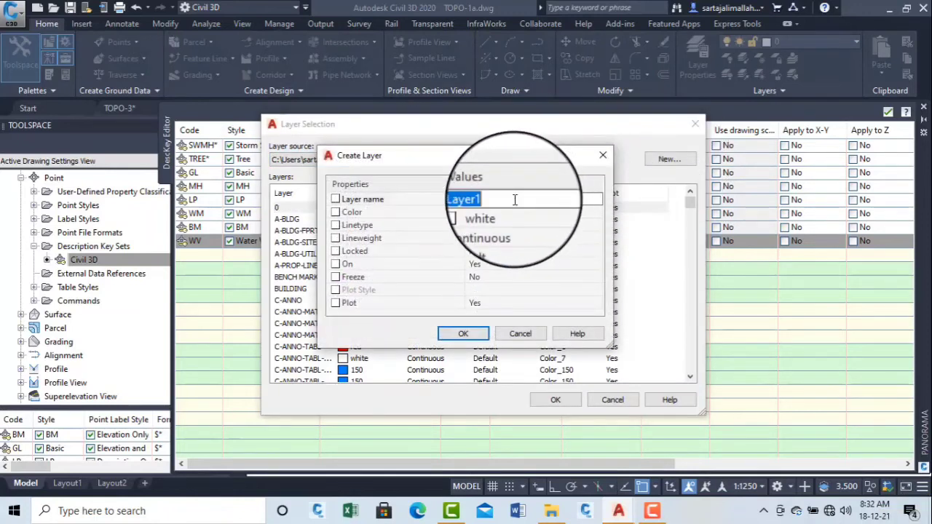
text(WV)
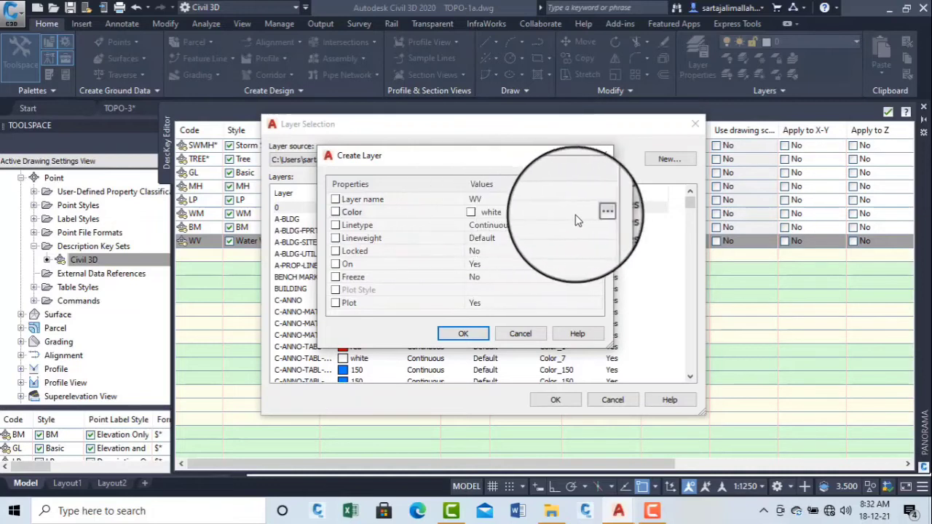
click(596, 212)
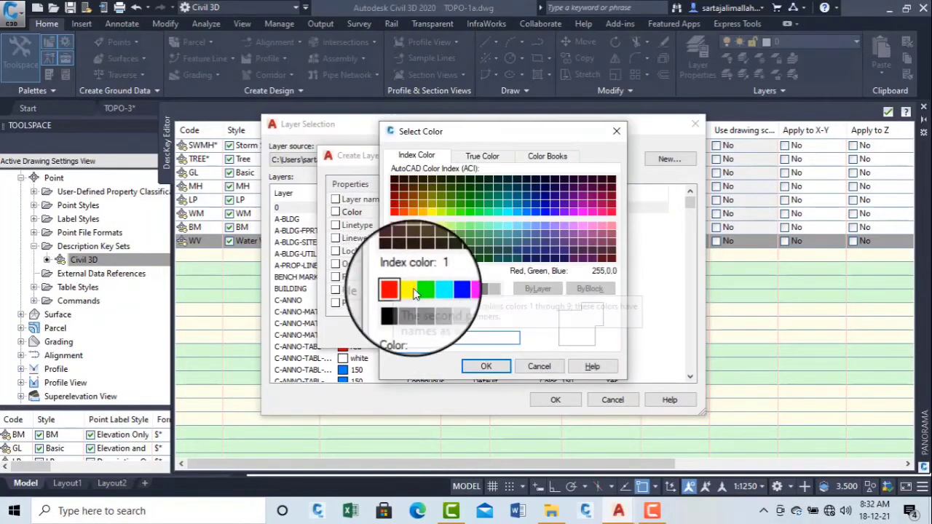
click(457, 290)
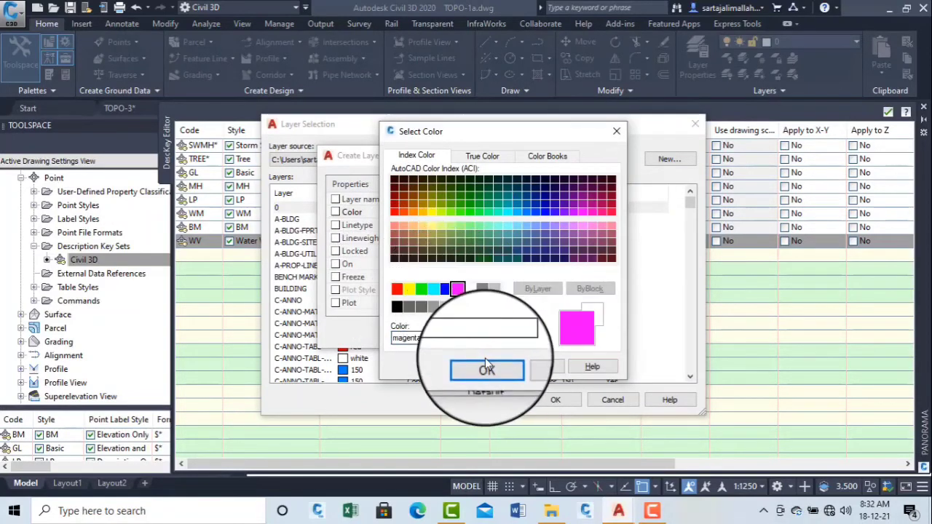
click(486, 368)
click(452, 330)
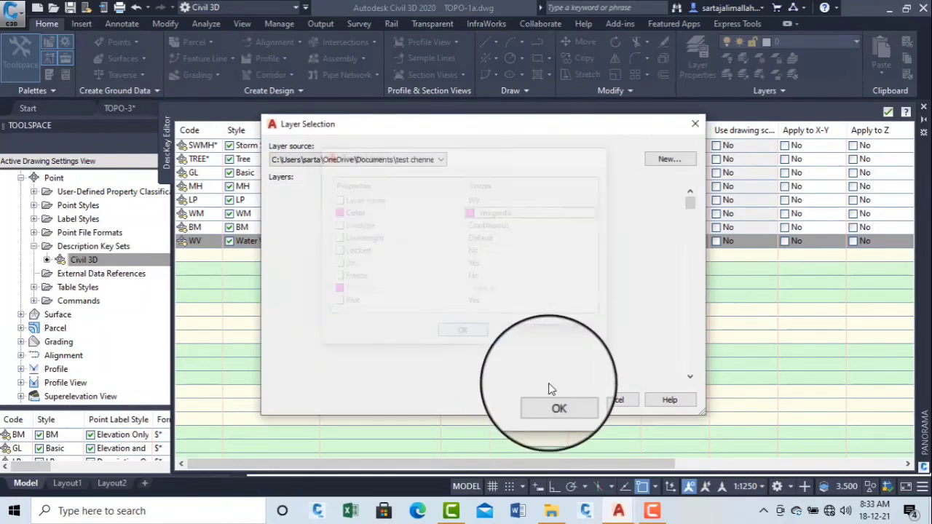
click(558, 398)
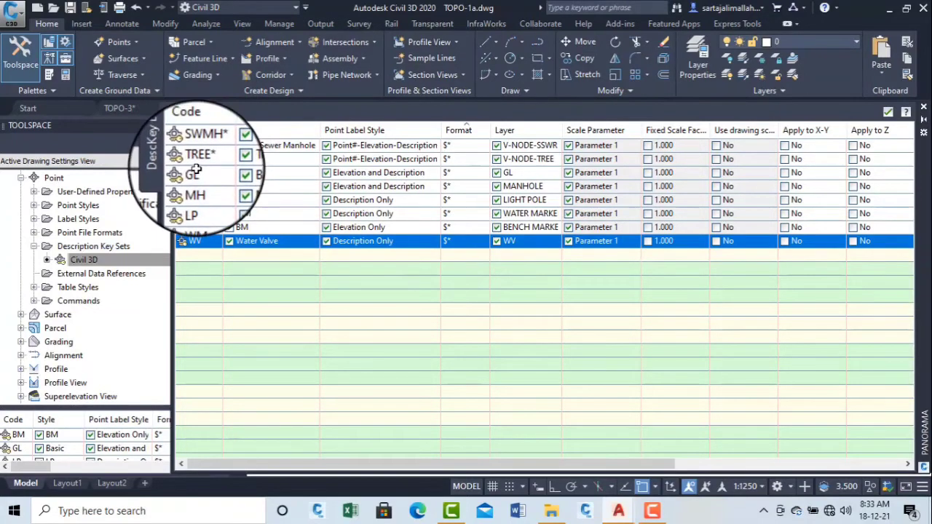
Apply the description key edits and close the description key editor.
mouse_move(196, 169)
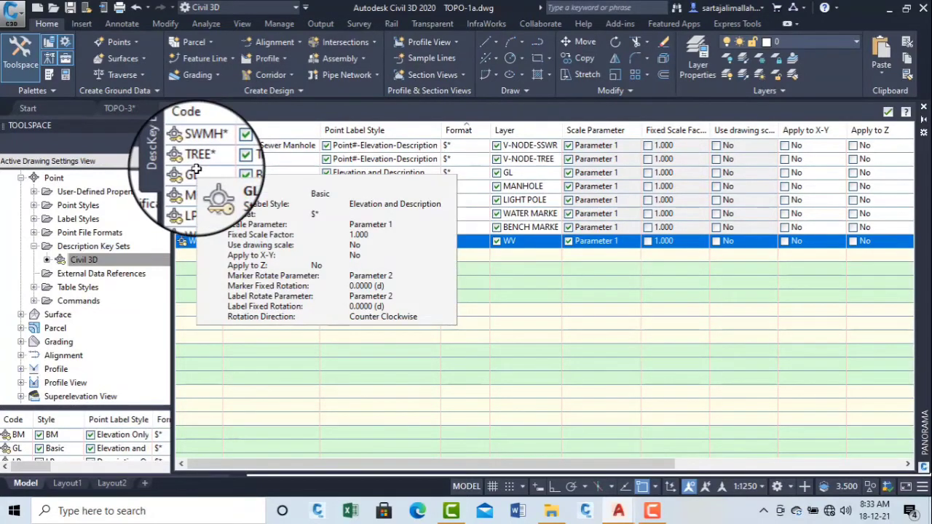
click(80, 260)
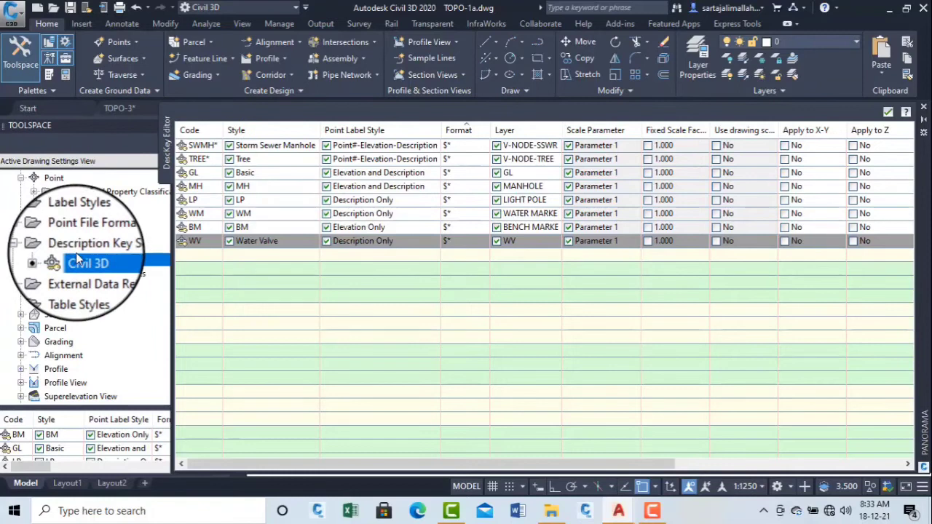
click(186, 241)
mouse_move(222, 191)
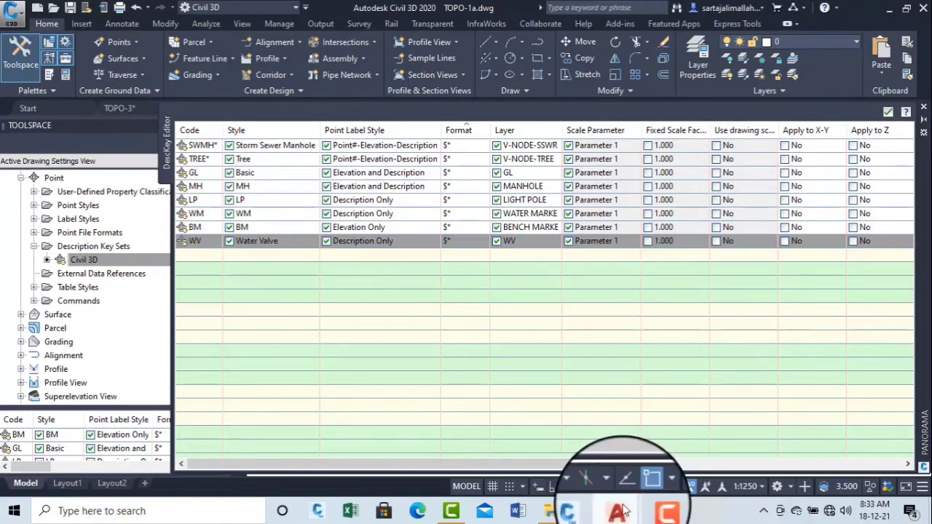
click(887, 112)
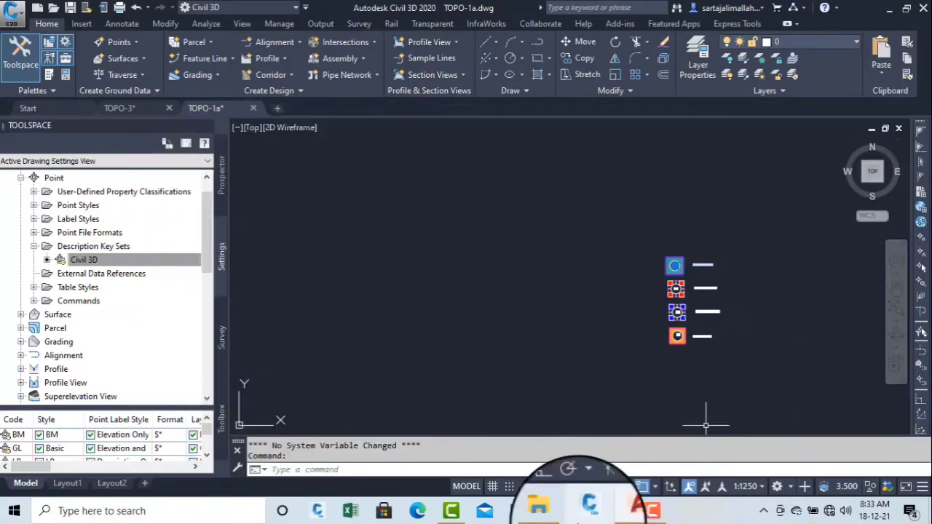
click(652, 510)
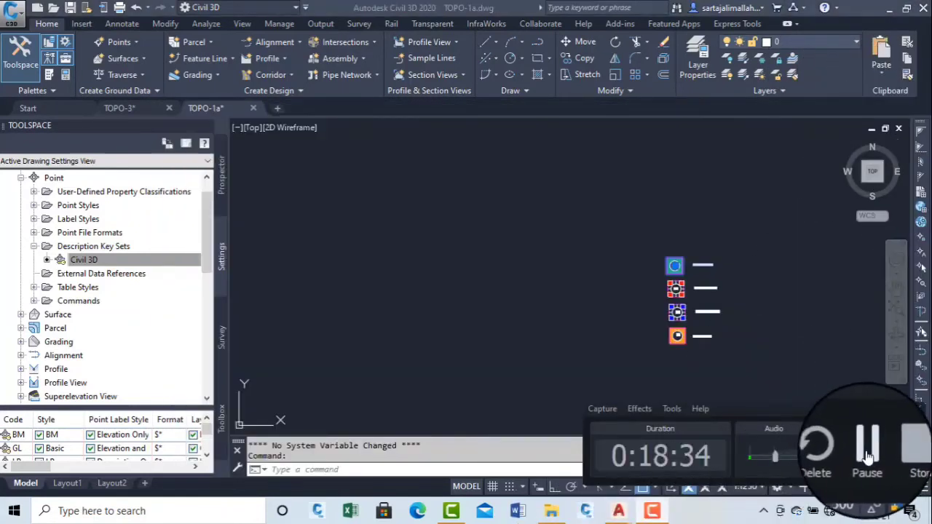
click(867, 457)
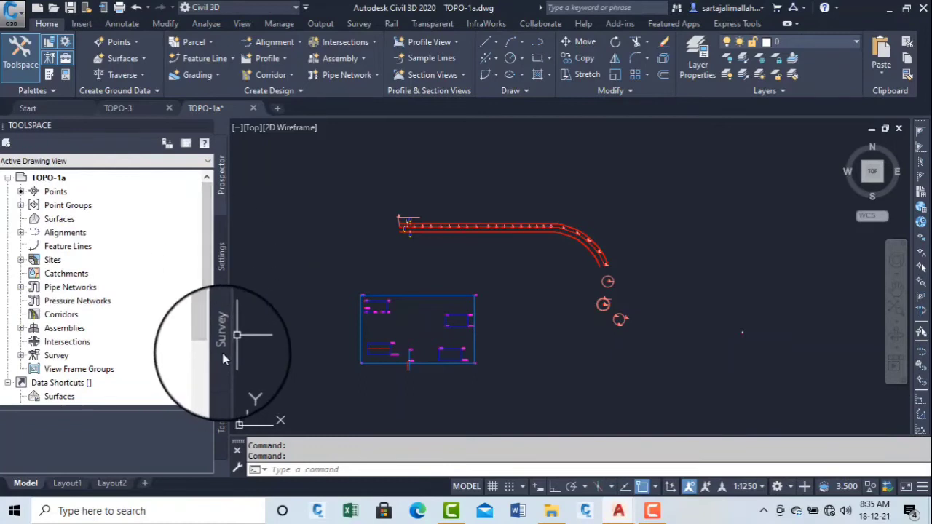
Open the TOPO survey database for editing.
click(222, 343)
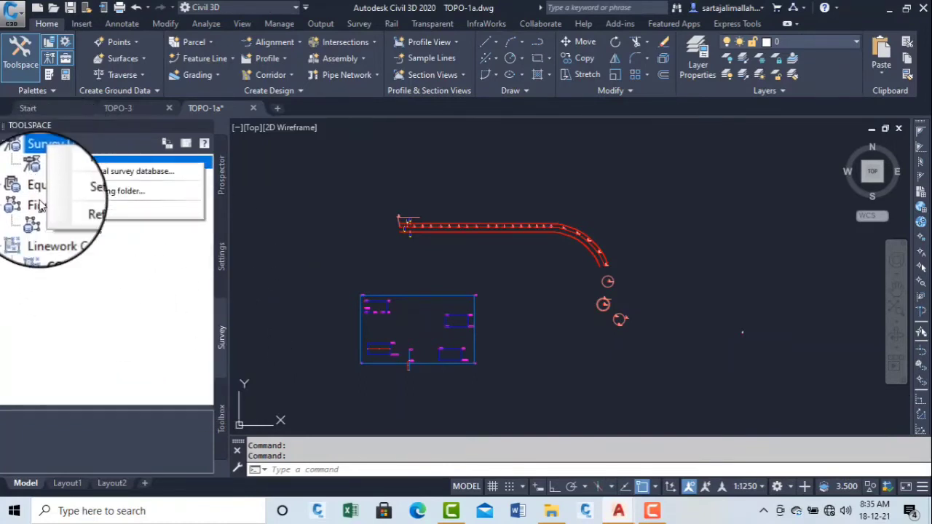
click(71, 303)
click(46, 177)
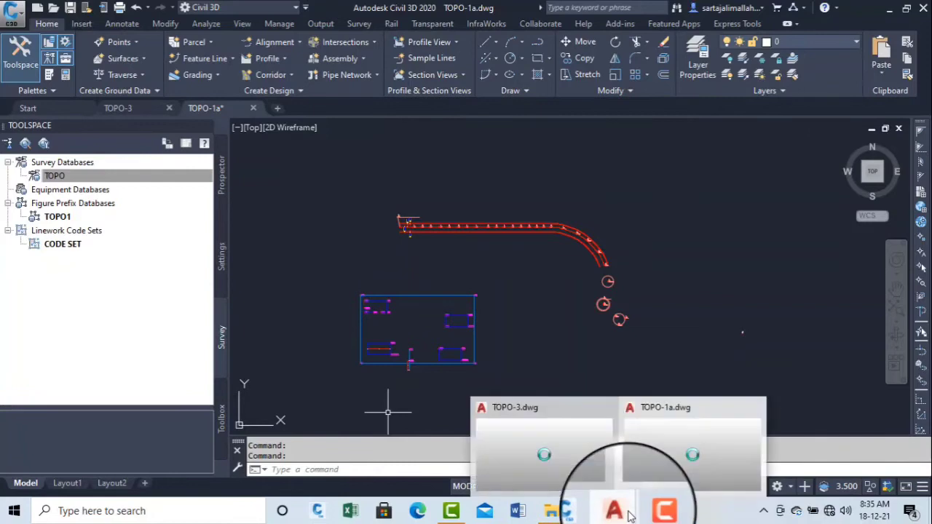
click(653, 511)
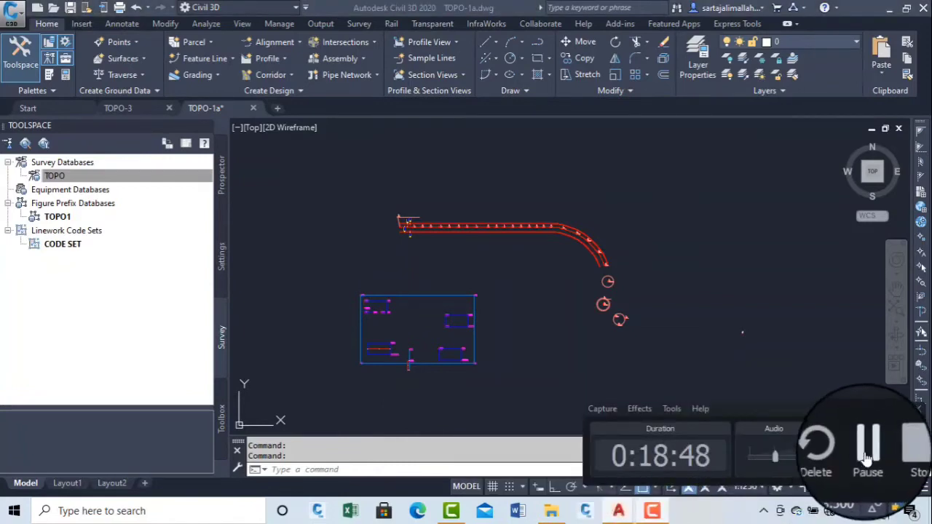
click(861, 439)
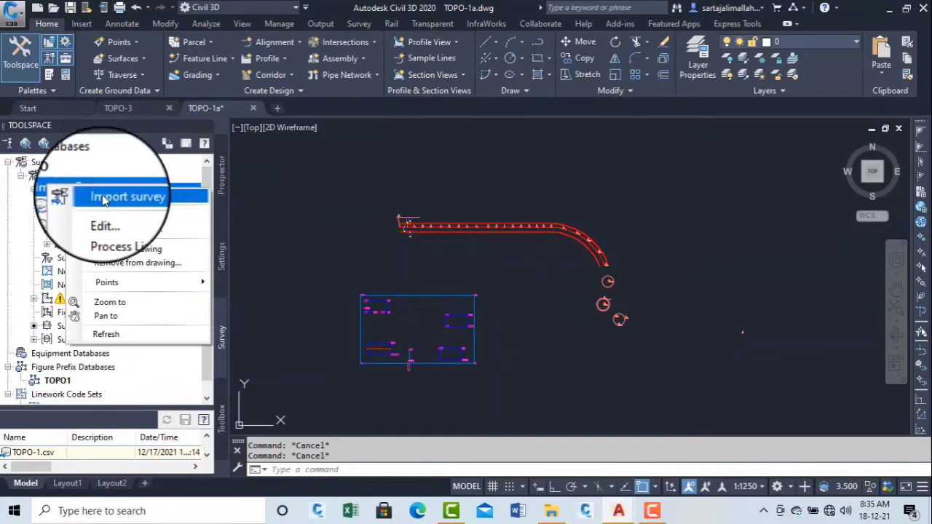
click(105, 200)
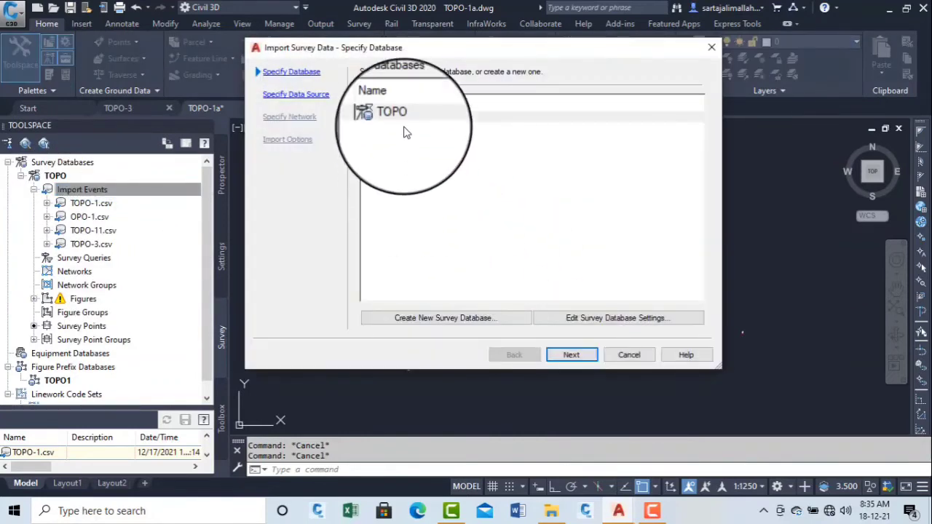
click(609, 321)
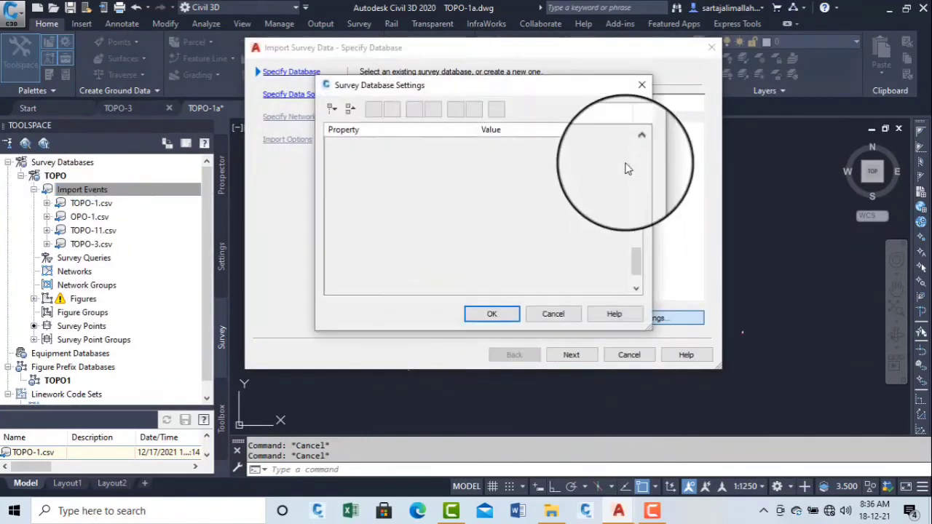
click(640, 86)
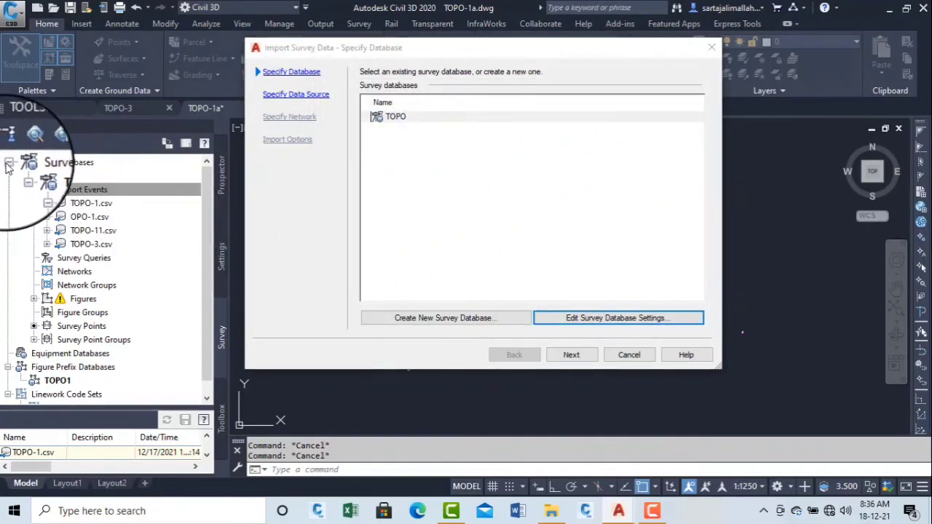
click(711, 47)
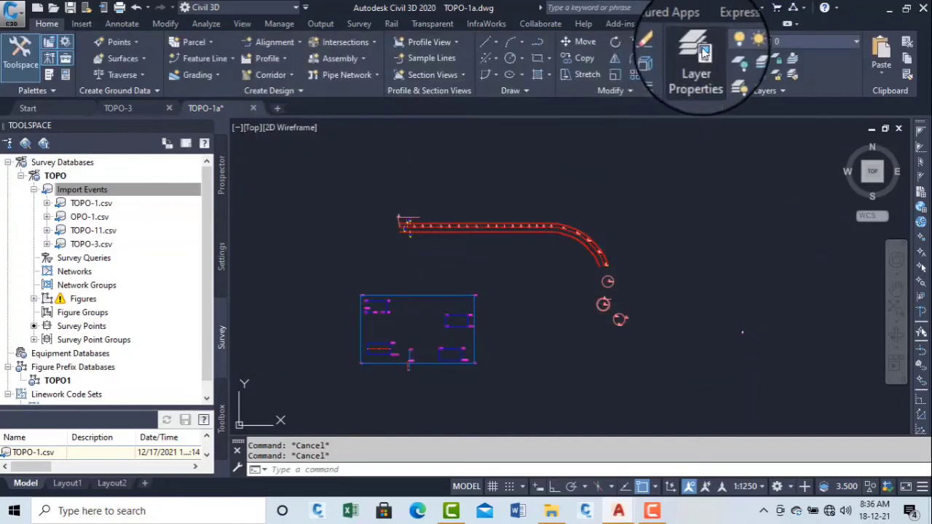
click(8, 163)
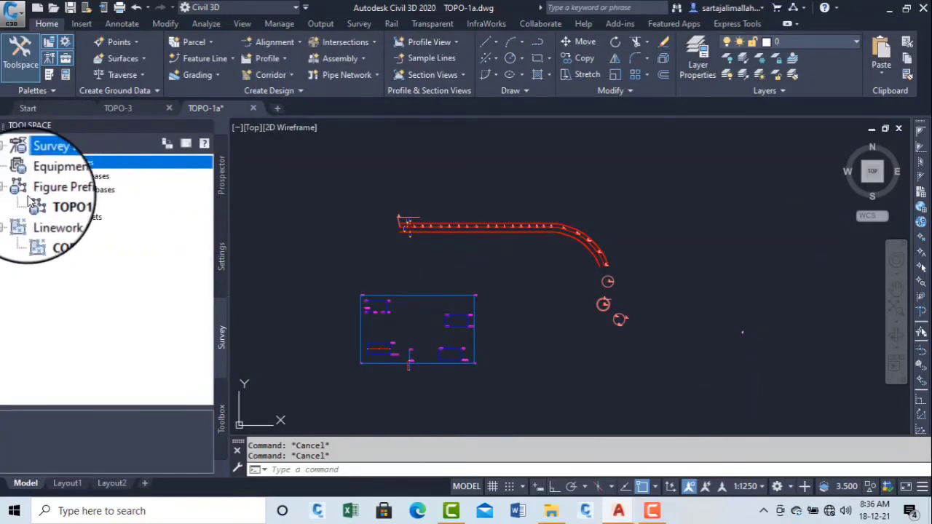
click(8, 190)
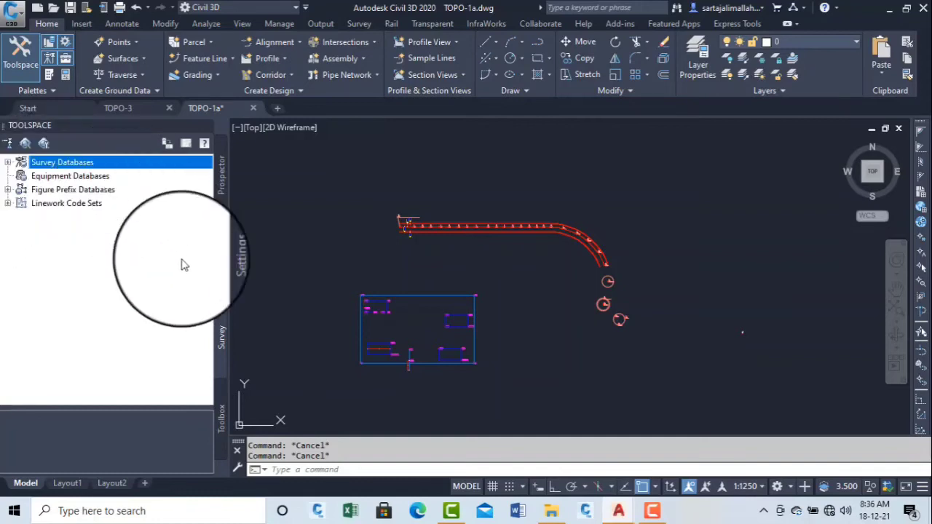
right_click(33, 164)
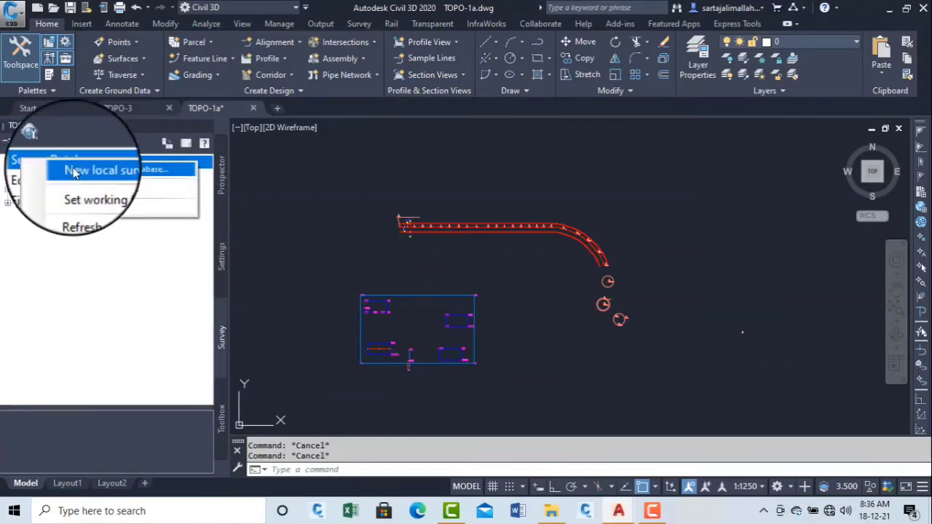
click(8, 162)
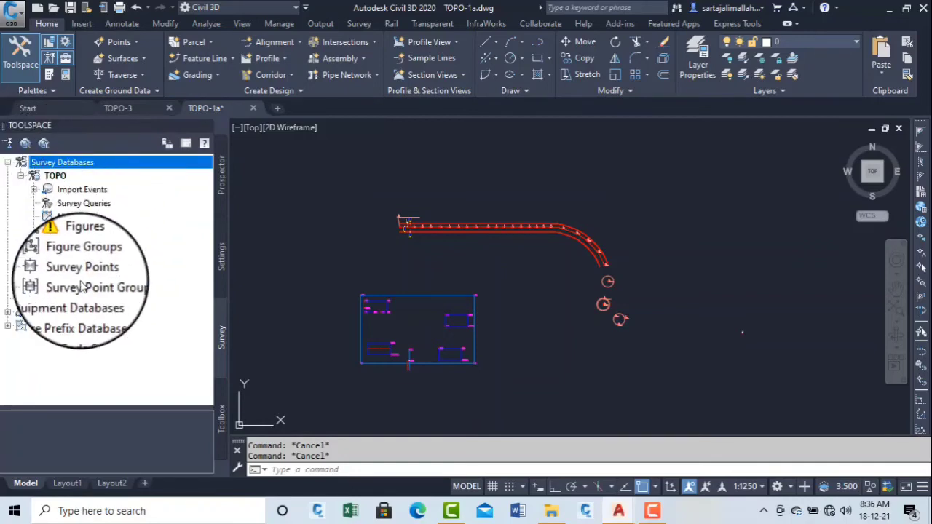
Open the CODE SET linework code set to review its special, line segment and curve segment codes, and close it.
click(7, 325)
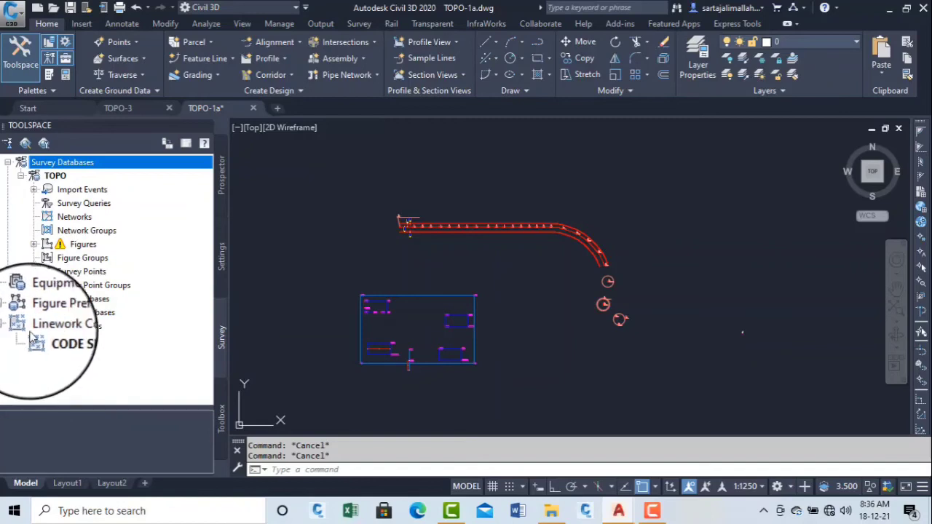
right_click(47, 342)
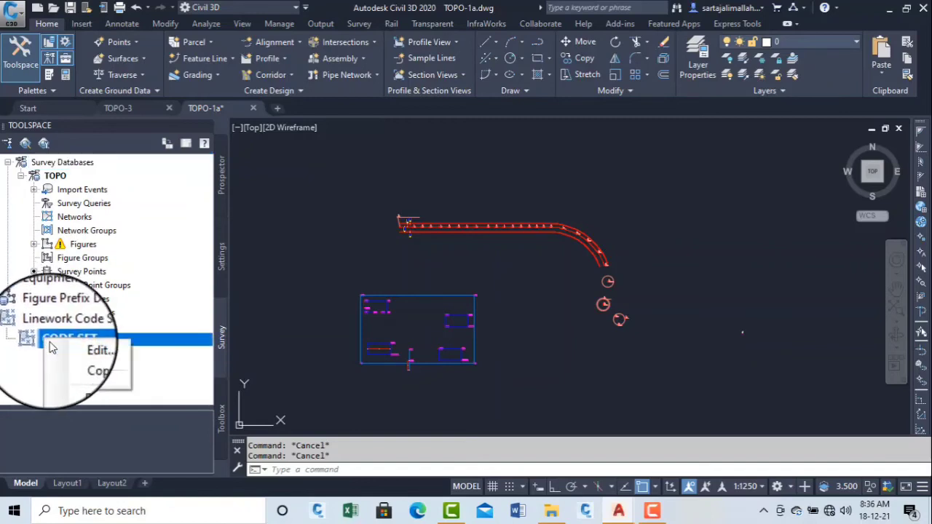
click(85, 347)
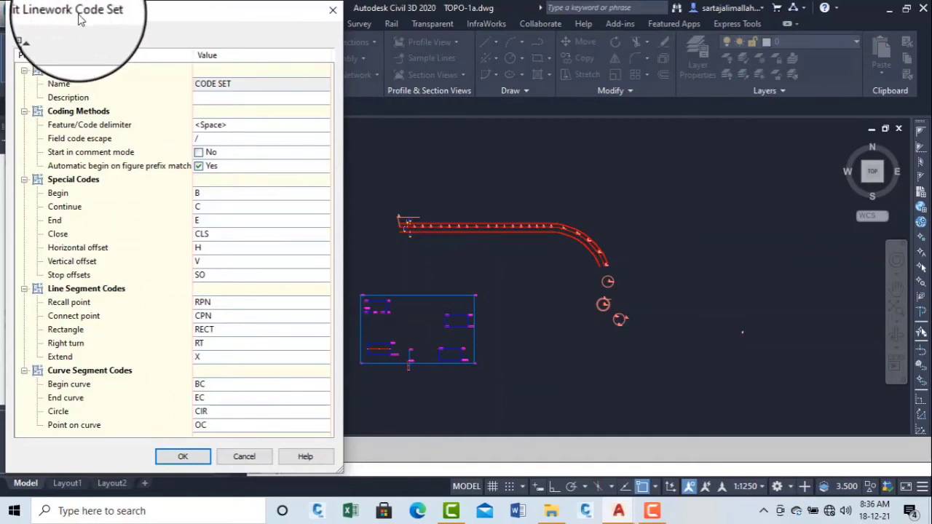
click(333, 12)
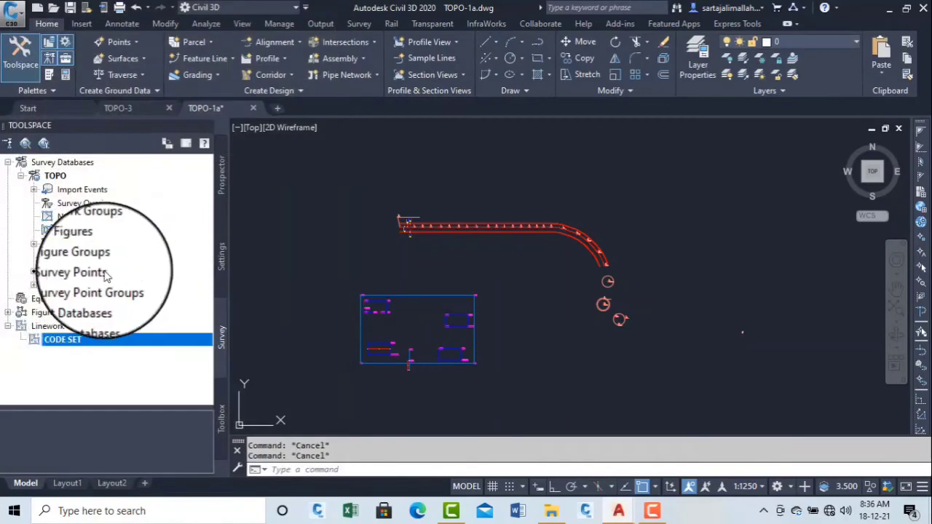
right_click(72, 313)
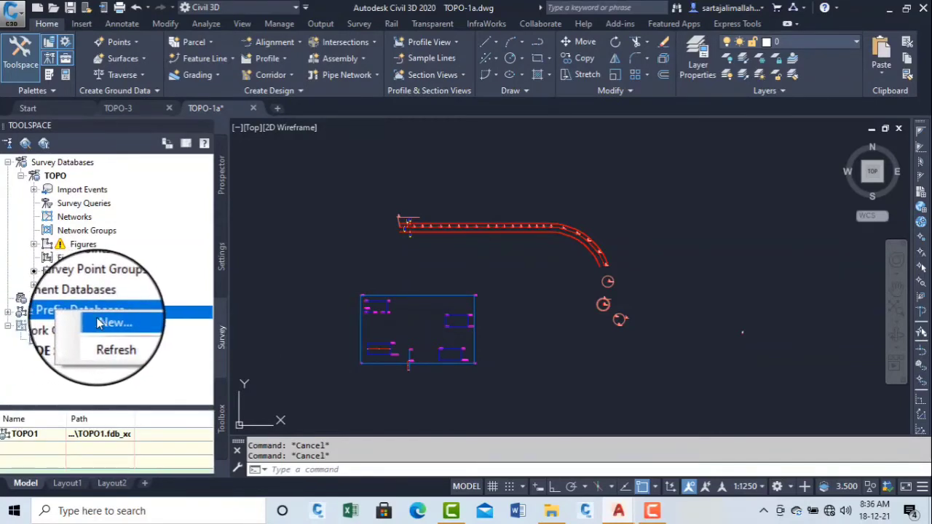
click(98, 323)
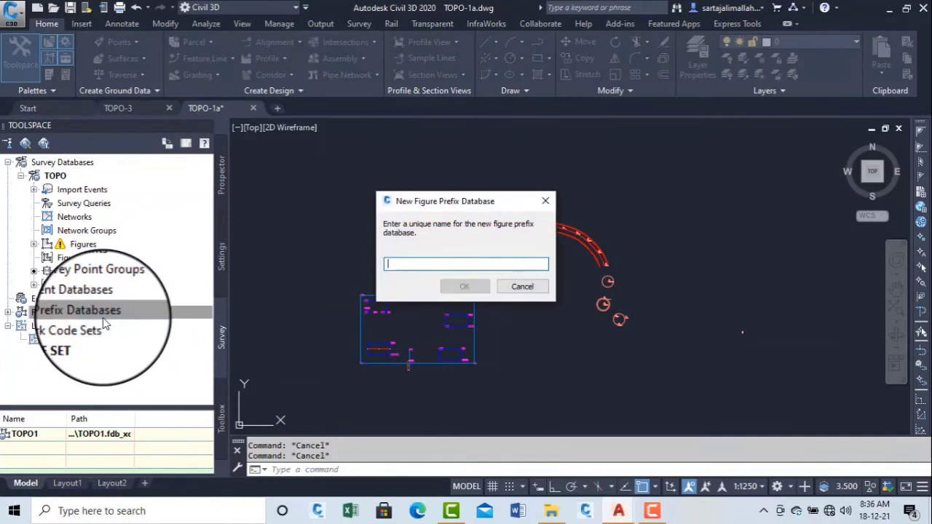
click(543, 203)
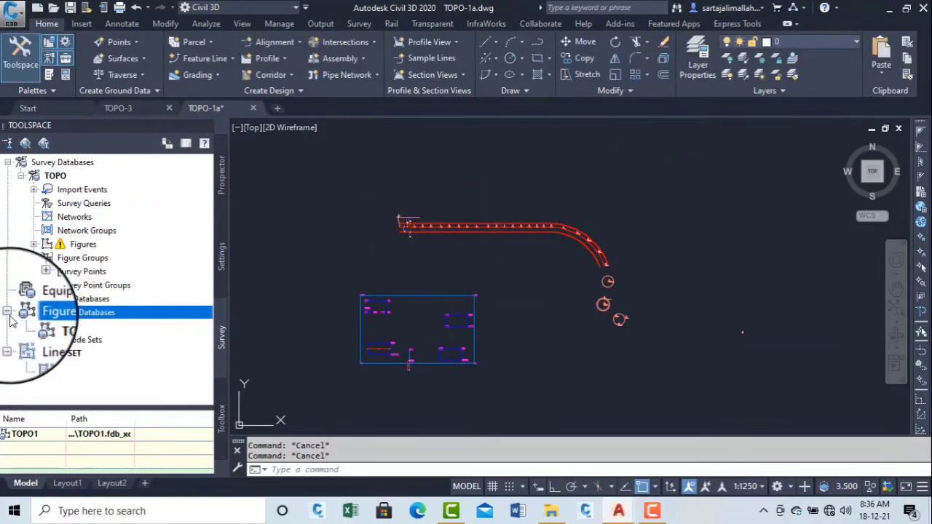
Review the figure prefixes with their layers and styles in the TOPO1 figure prefix database, and close it.
click(58, 326)
right_click(63, 327)
click(109, 339)
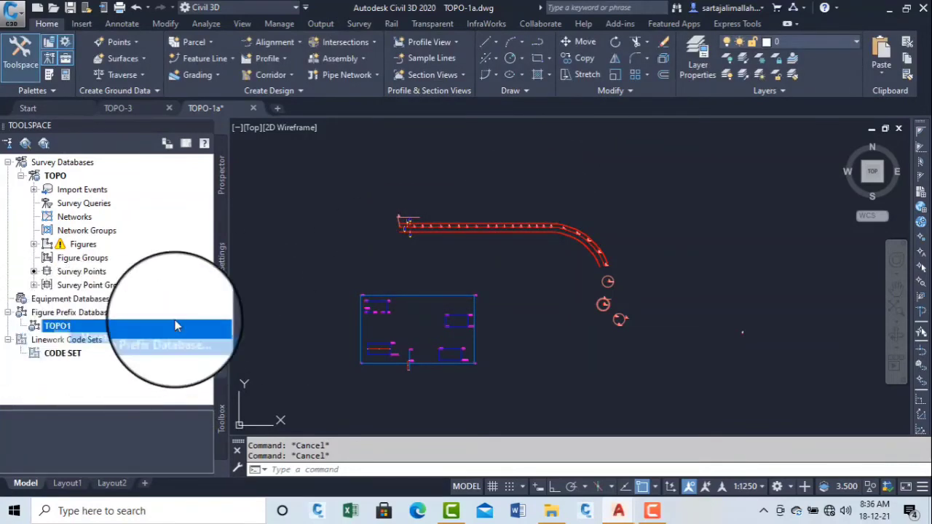
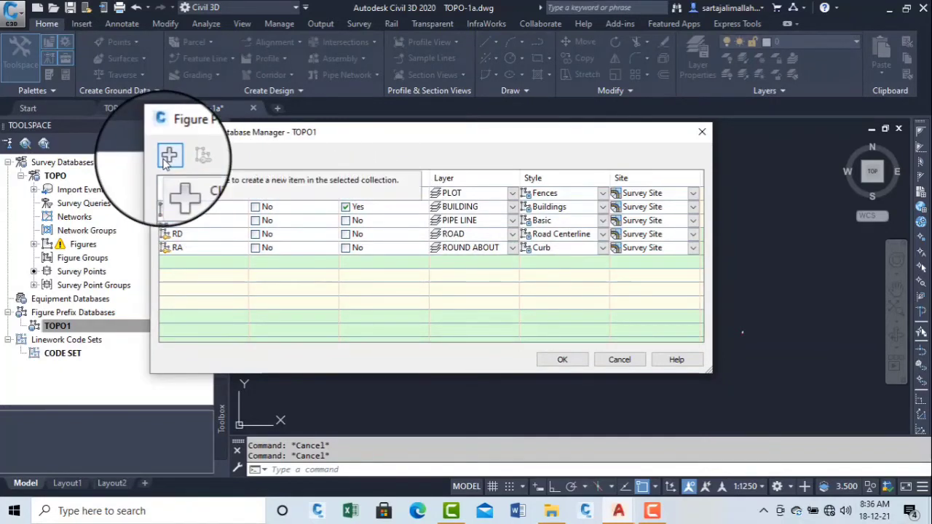
click(177, 248)
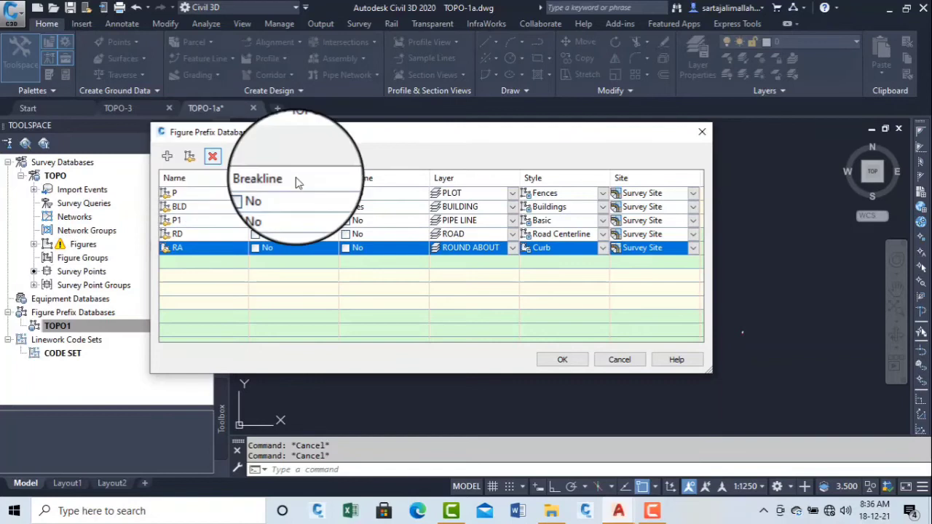
click(702, 132)
Start importing survey data into the TOPO database, check the coordinate zone and accept the survey database settings.
right_click(96, 192)
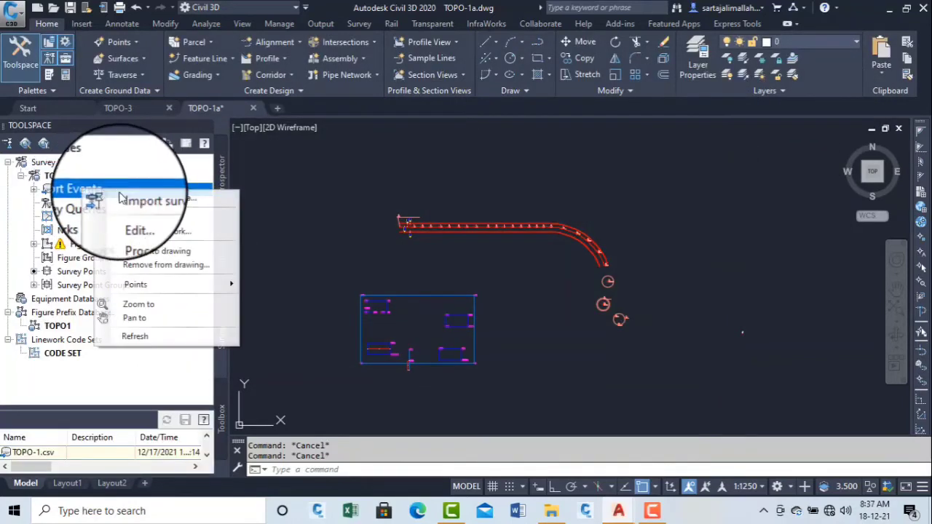
click(145, 195)
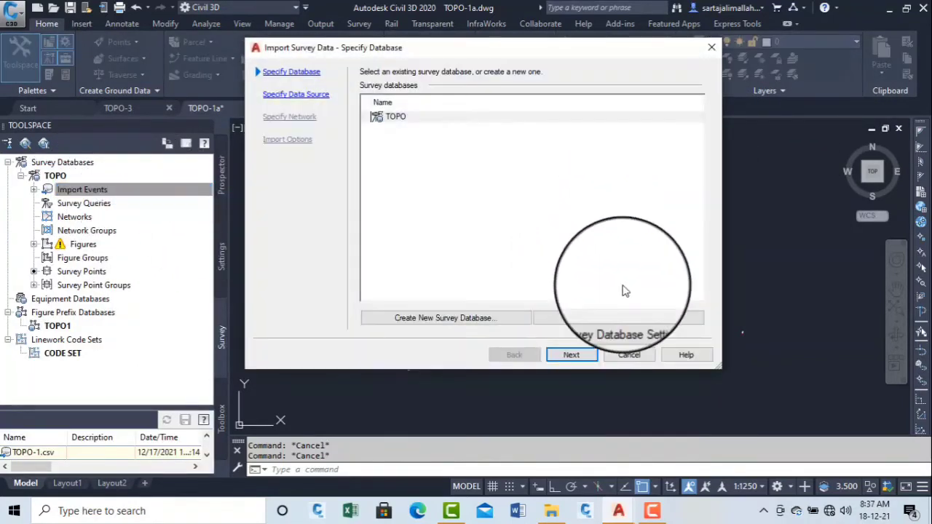
click(615, 316)
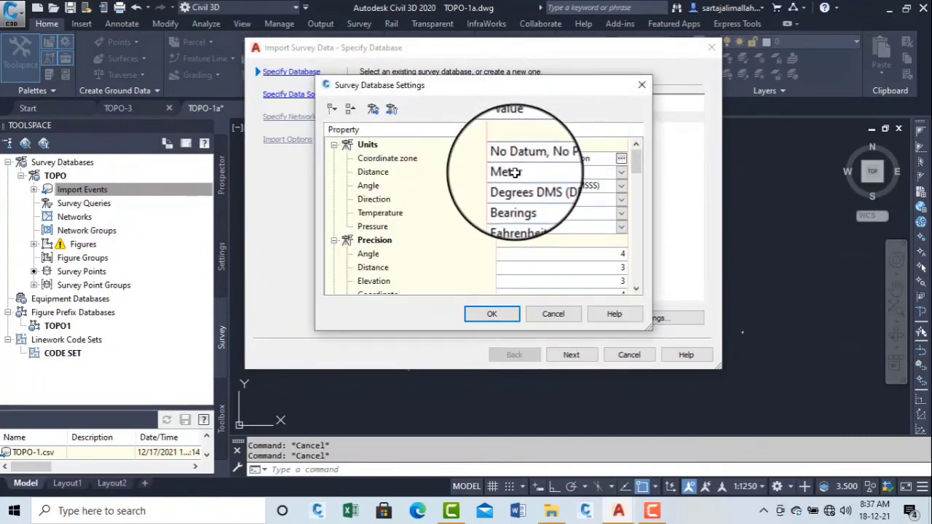
click(621, 158)
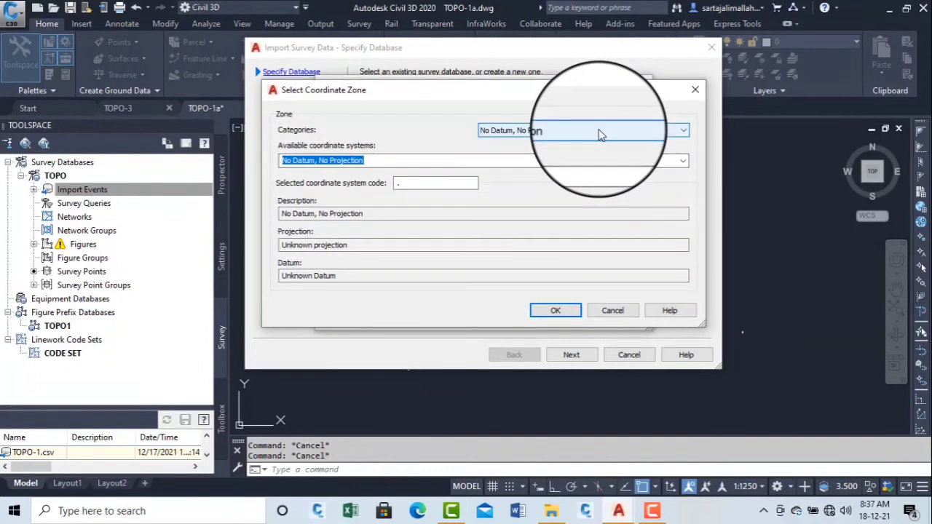
click(695, 88)
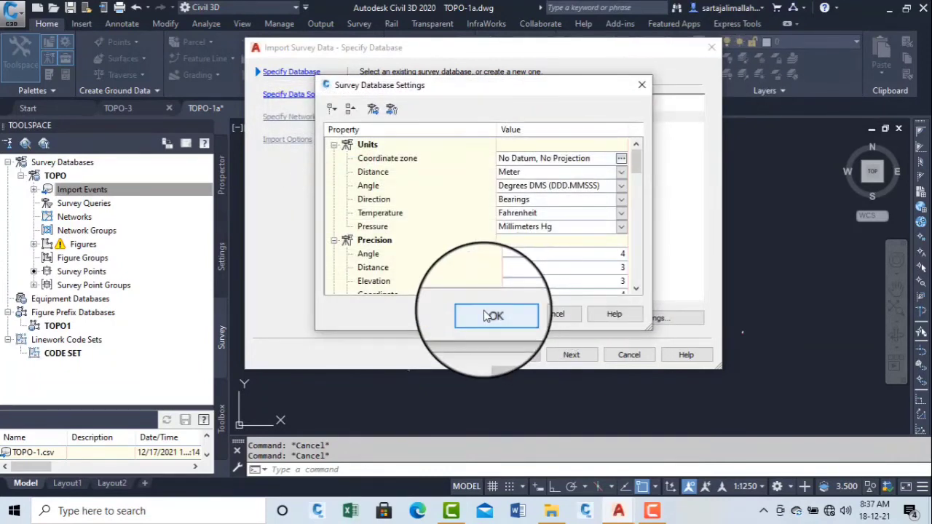
click(486, 316)
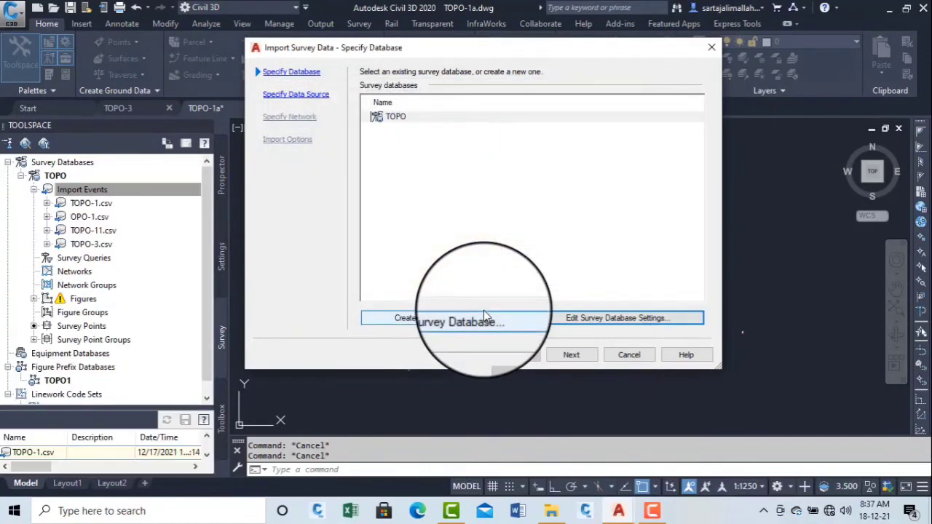
click(573, 357)
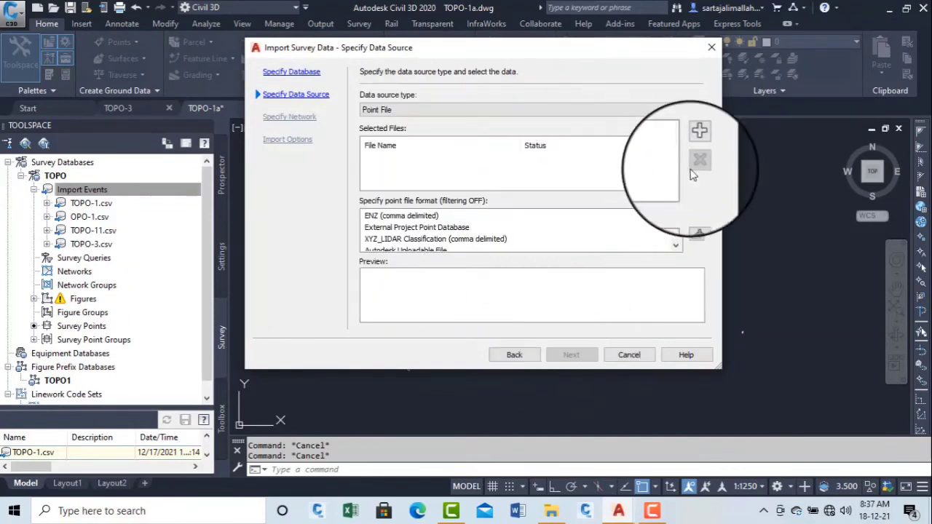
Add TOPO-4.csv as the import's source file, with data source type Point File and point file format PENZD (comma delimited).
click(696, 143)
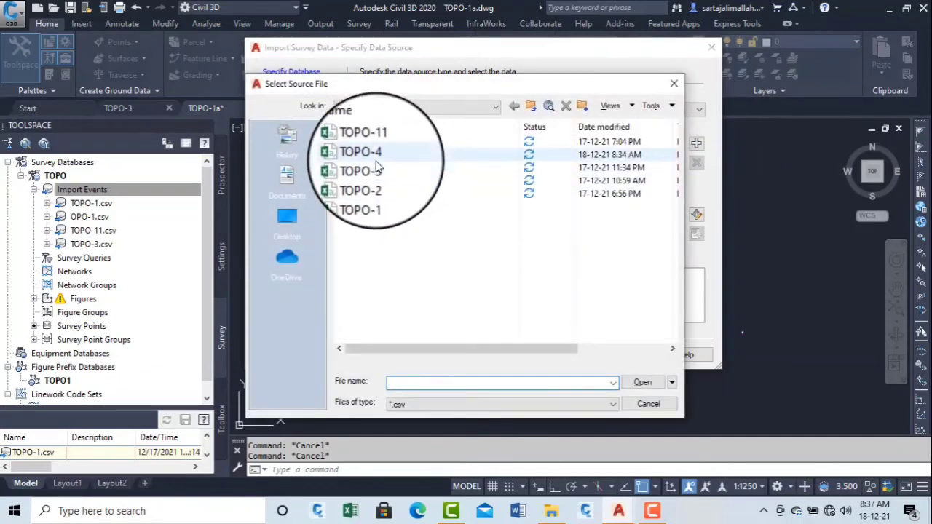
double_click(377, 151)
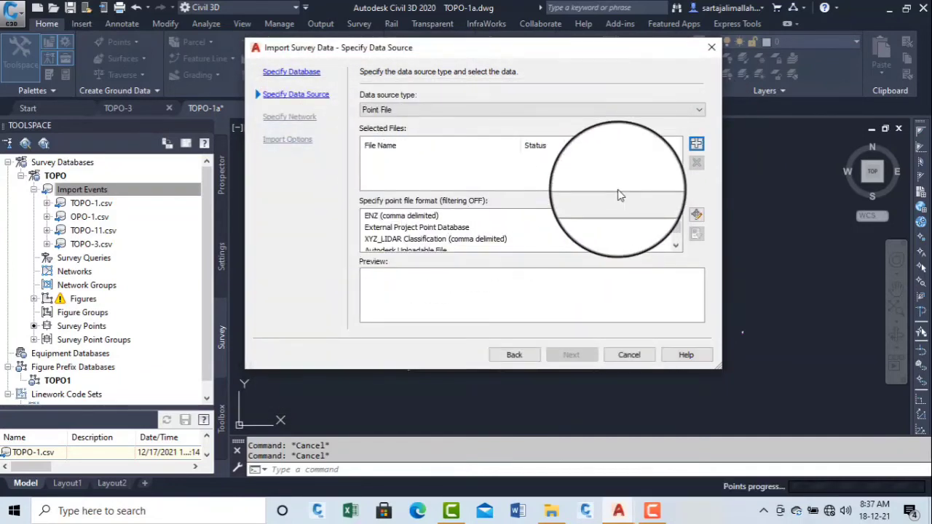
click(417, 108)
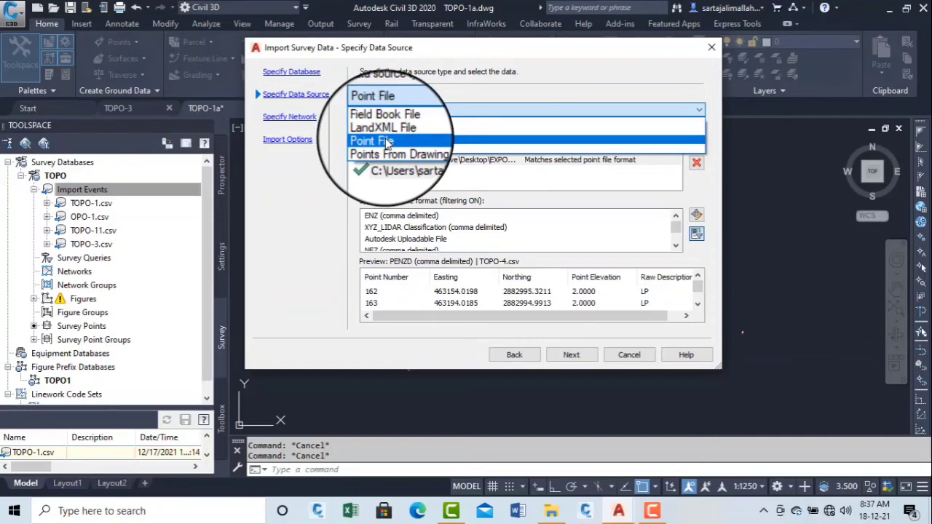
click(393, 142)
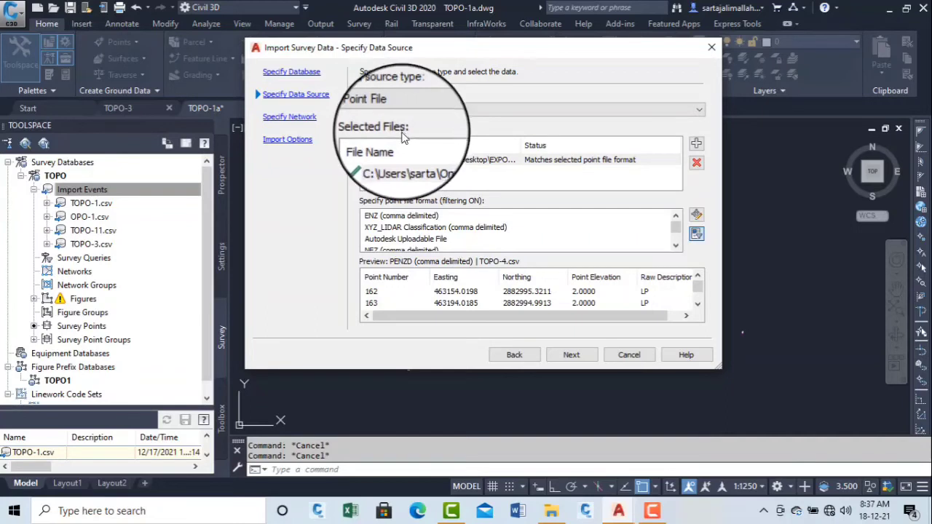
click(676, 244)
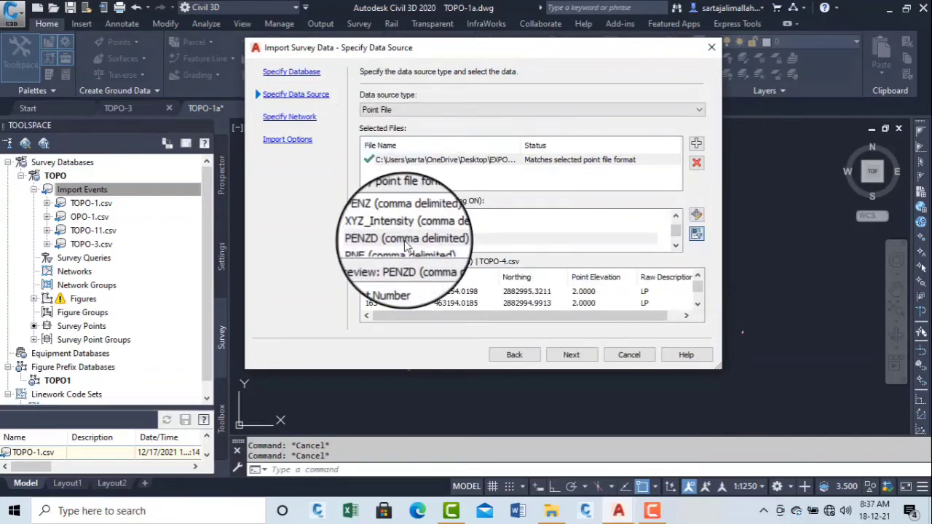
click(381, 240)
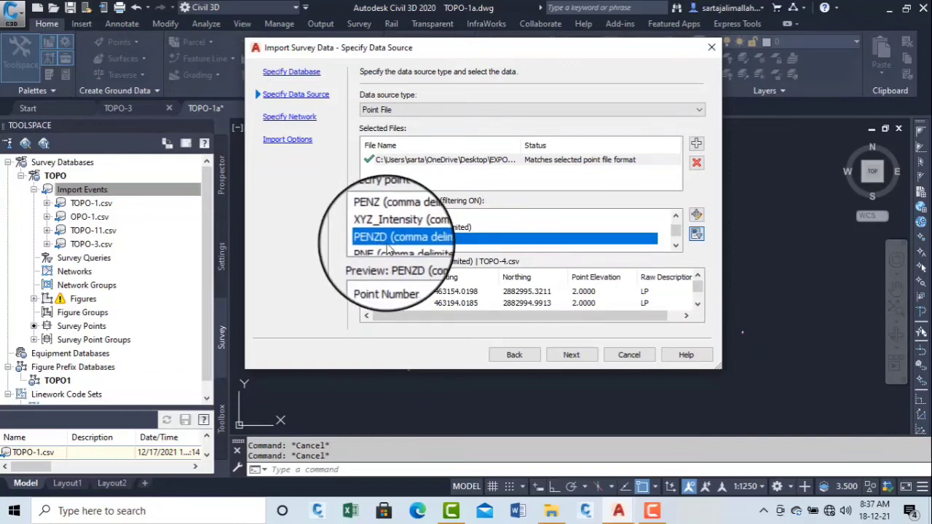
Complete the TOPO-4.csv import with no survey network, keeping the TOPO1 figure prefixes, the CODE SET linework codes, and figure and survey point insertion.
click(572, 356)
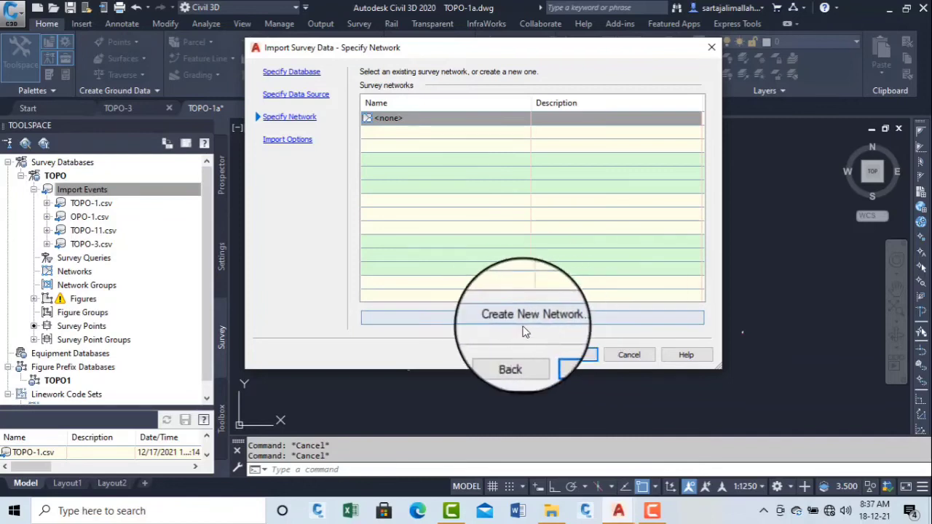
click(576, 357)
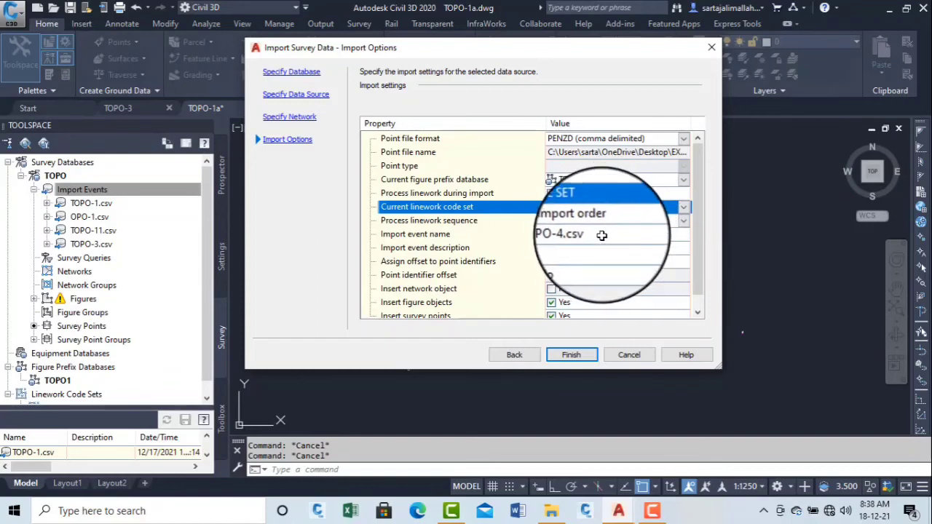
click(696, 313)
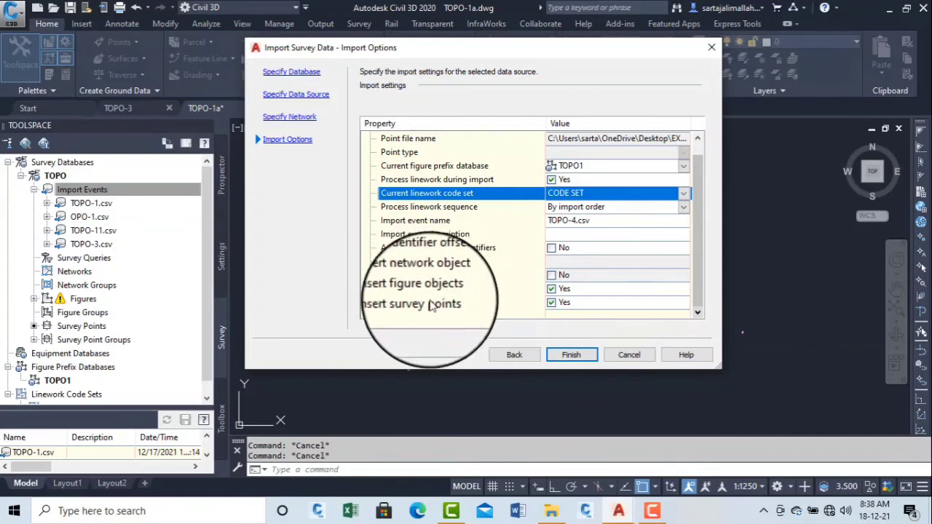
click(572, 357)
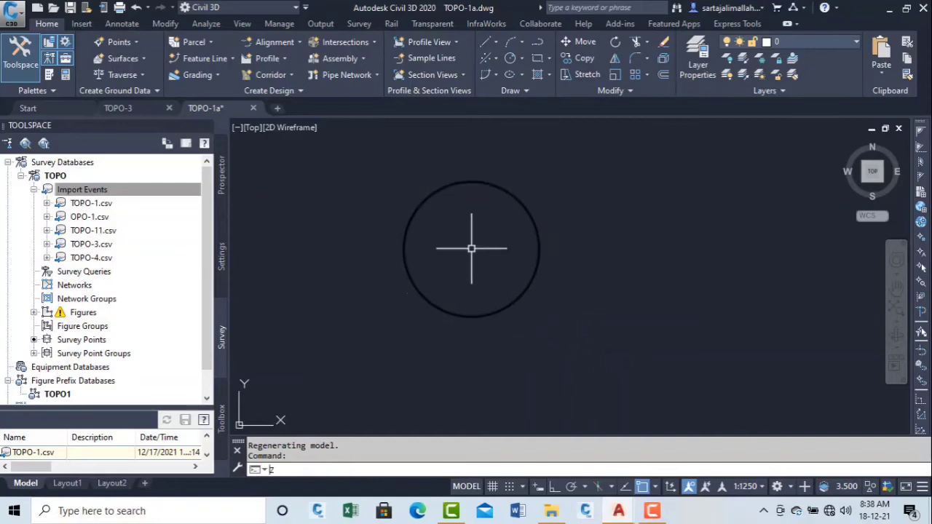
Zoom to the drawing extents and inspect the imported survey points and figures around the road's curved end.
text(E)
key(Return)
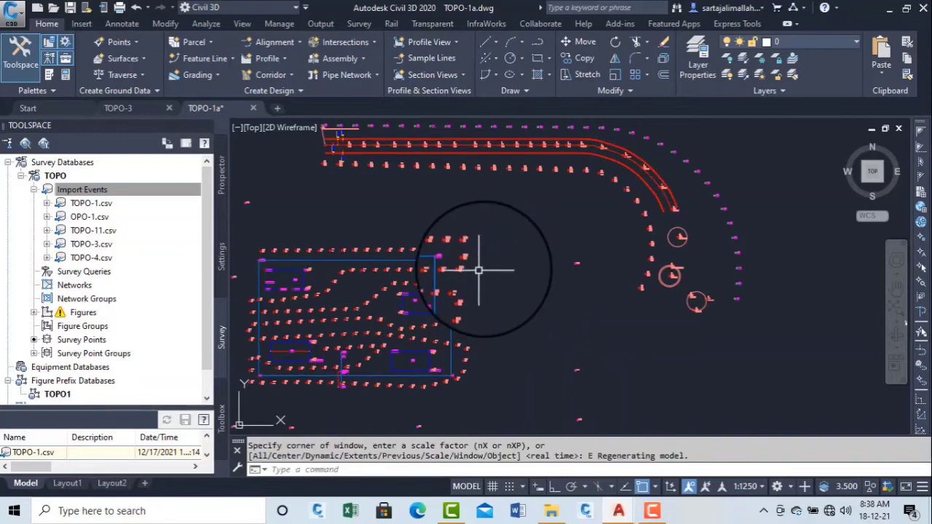
scroll(649, 229, up, 5)
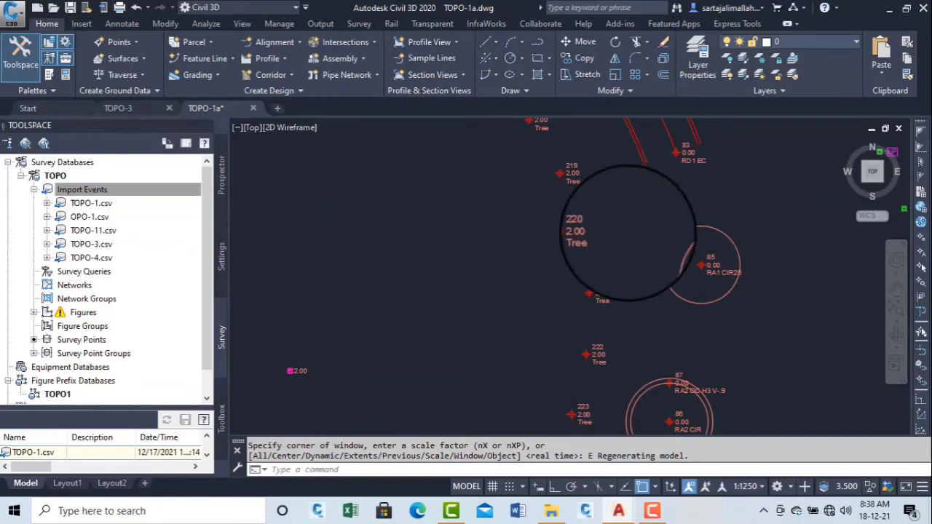
scroll(627, 233, down, 6)
click(653, 511)
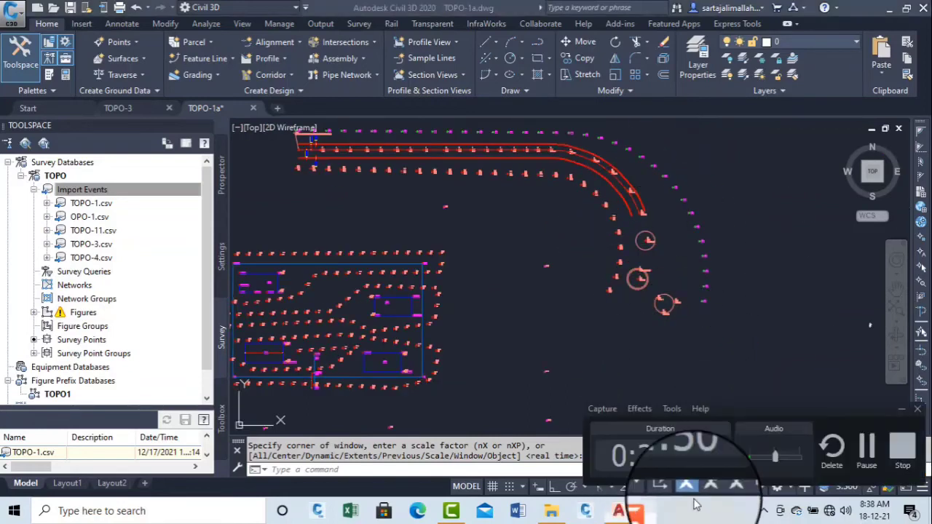
click(857, 468)
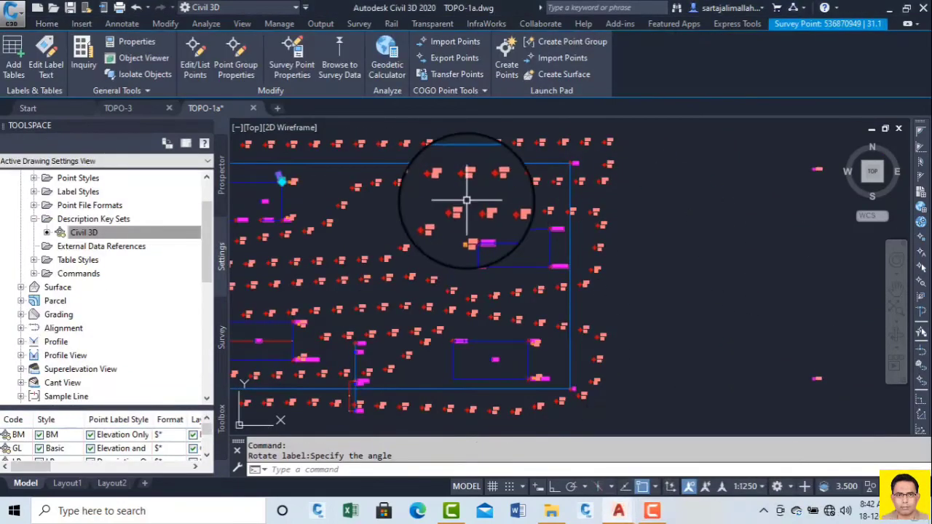
Examine the symbols and boxed labels of the LP light pole points along the road's upper edge.
scroll(466, 196, down, 5)
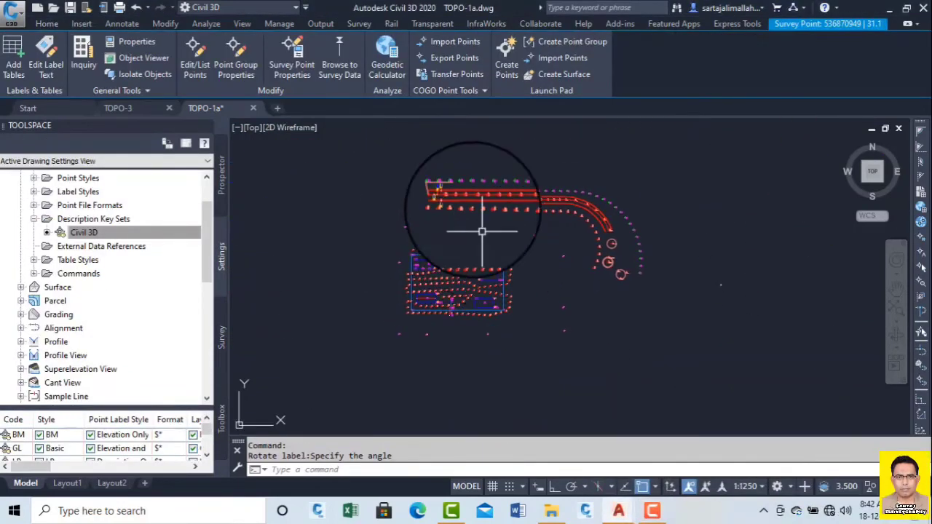
scroll(482, 231, up, 8)
scroll(537, 256, up, 3)
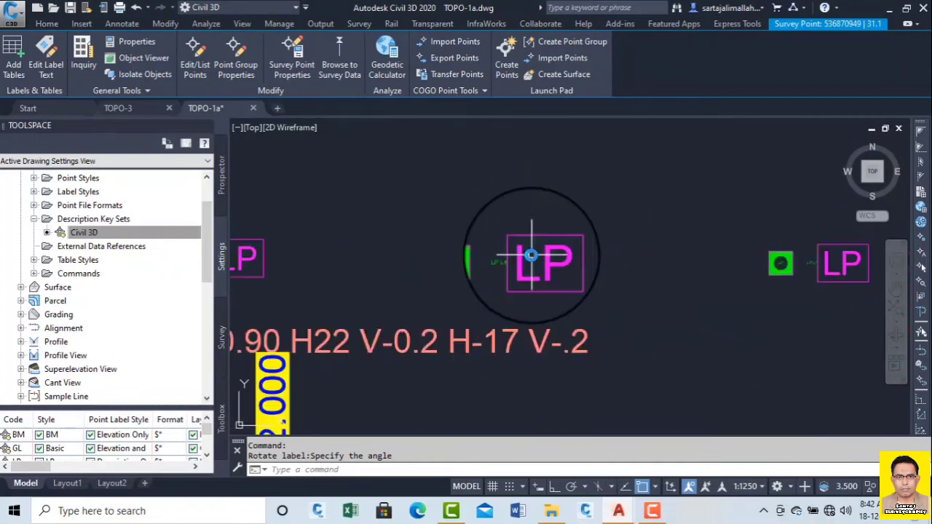
scroll(477, 254, down, 3)
scroll(478, 218, up, 5)
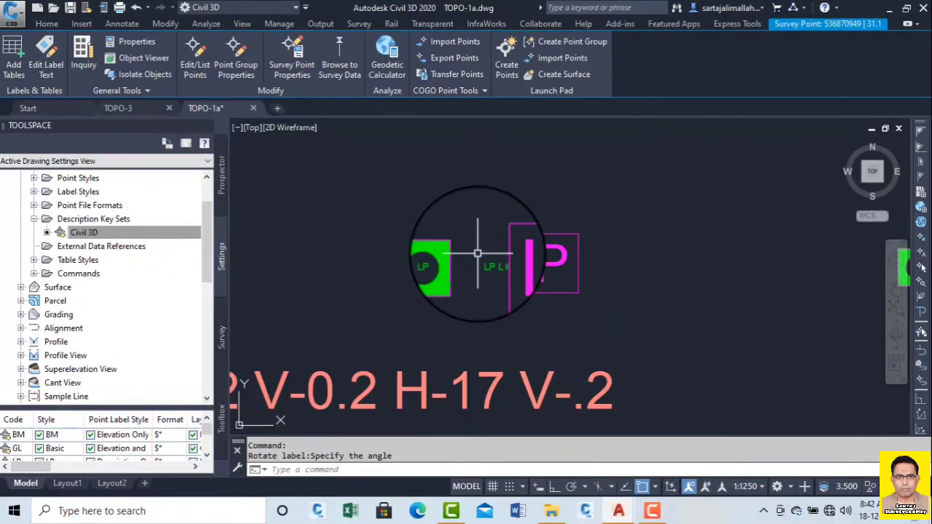
scroll(478, 262, down, 6)
scroll(540, 274, up, 3)
scroll(627, 219, up, 5)
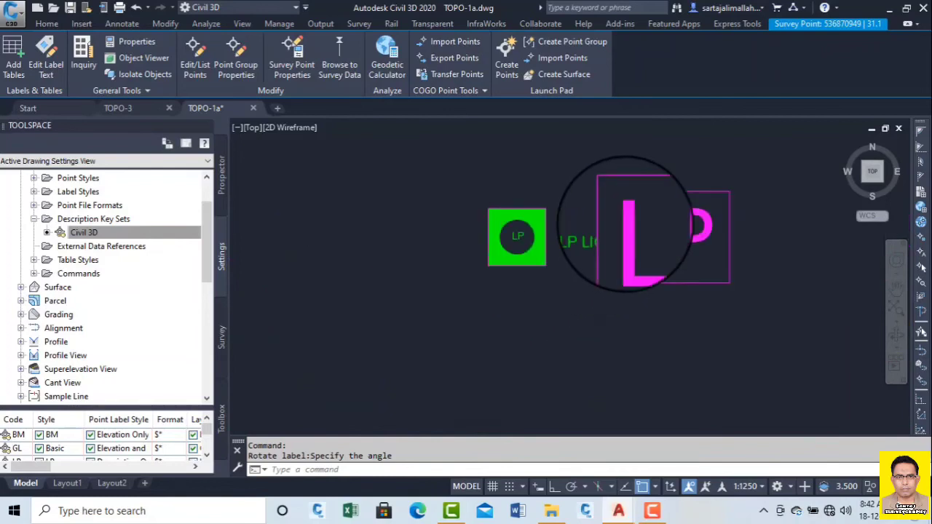
scroll(583, 222, down, 7)
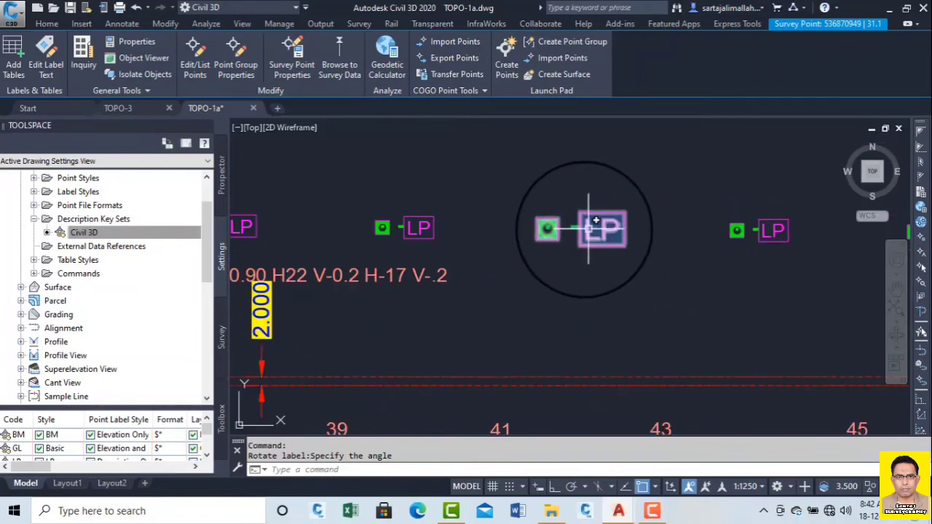
scroll(458, 201, up, 5)
scroll(726, 239, down, 7)
scroll(712, 231, up, 4)
scroll(712, 232, down, 6)
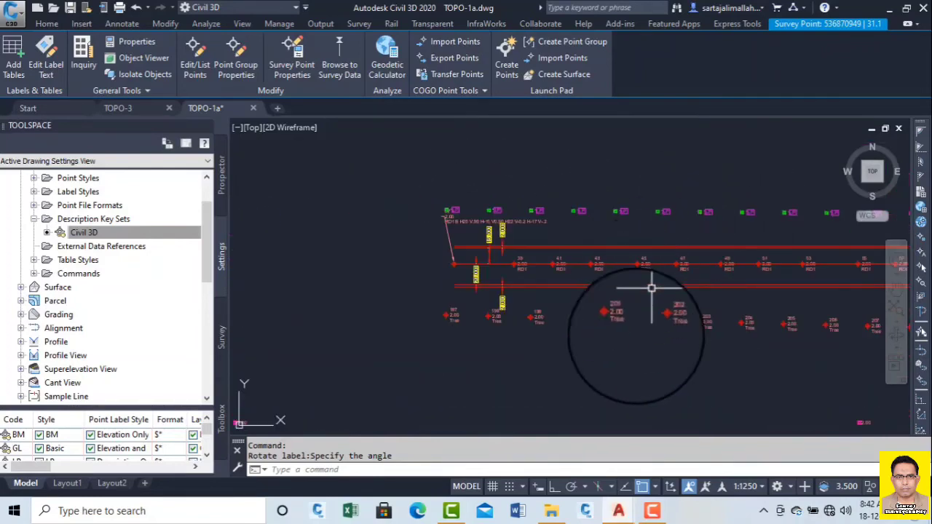
Examine the marker and label styles of the Tree points beside the road and the GL points inside the plot.
scroll(658, 300, up, 5)
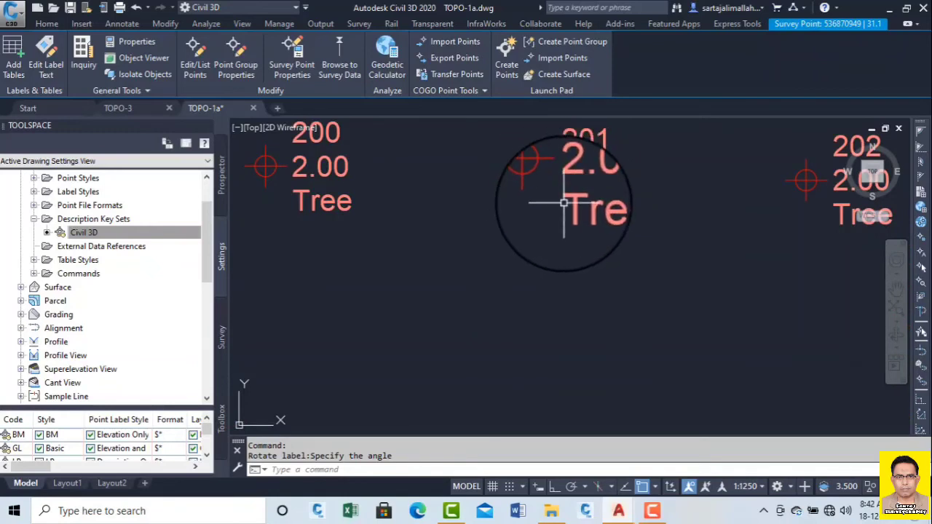
scroll(567, 198, down, 6)
scroll(564, 203, up, 4)
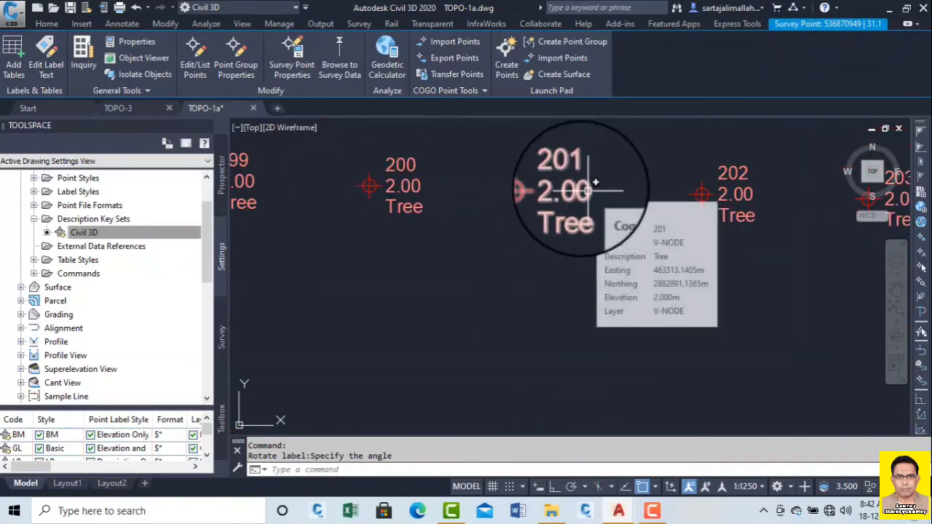
scroll(558, 181, down, 5)
scroll(539, 254, up, 10)
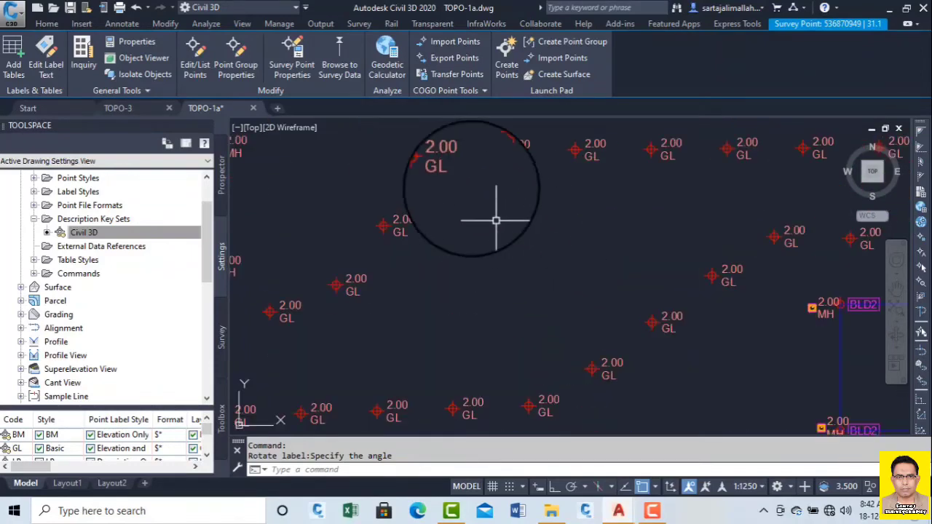
scroll(415, 157, down, 4)
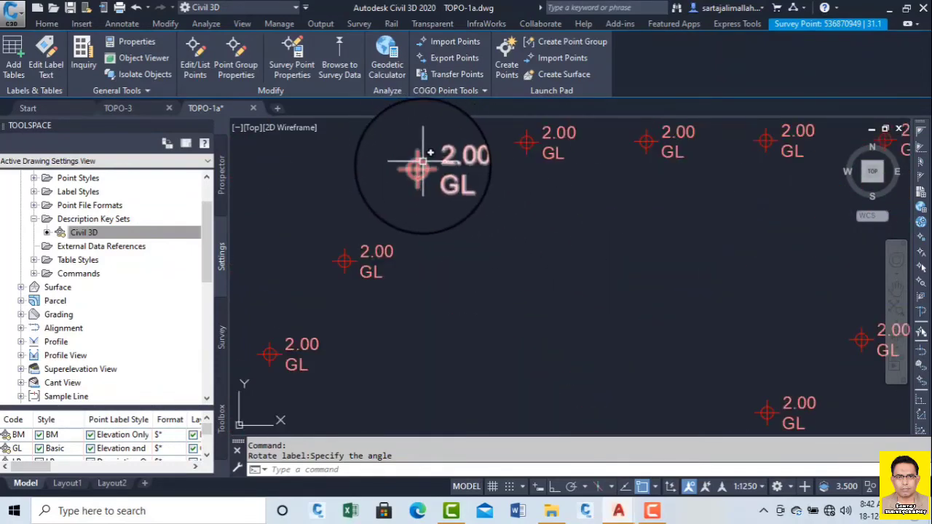
scroll(422, 167, up, 2)
scroll(423, 171, down, 2)
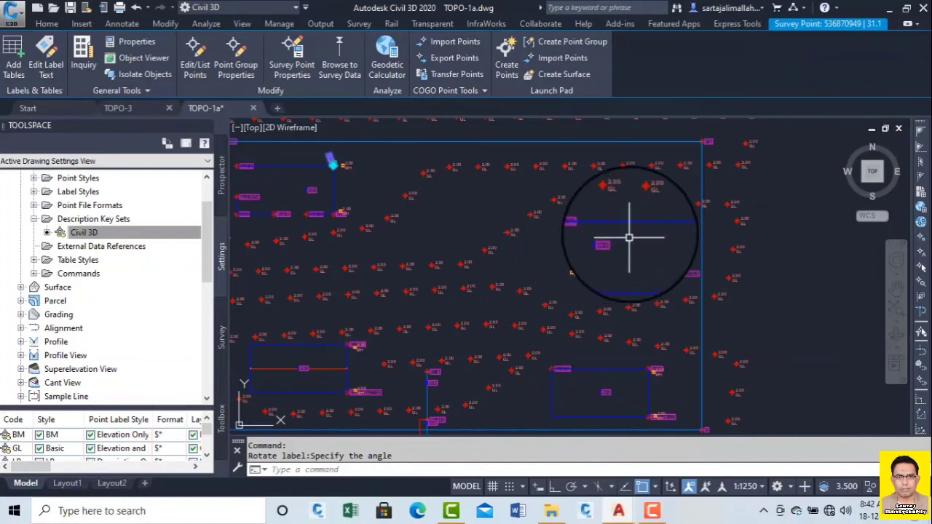
Examine the symbols and labels of the WV point in building BLD2 and the WM points along line P1.
scroll(630, 238, up, 5)
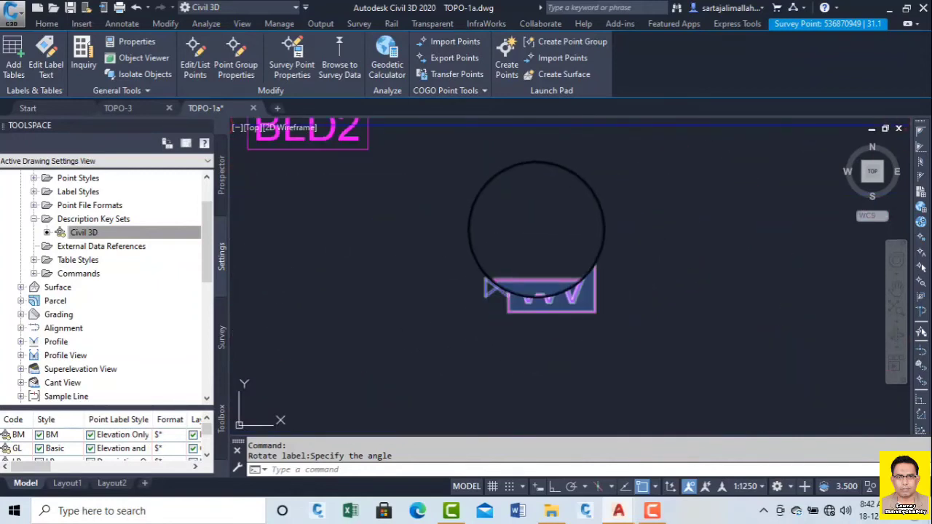
scroll(536, 233, down, 4)
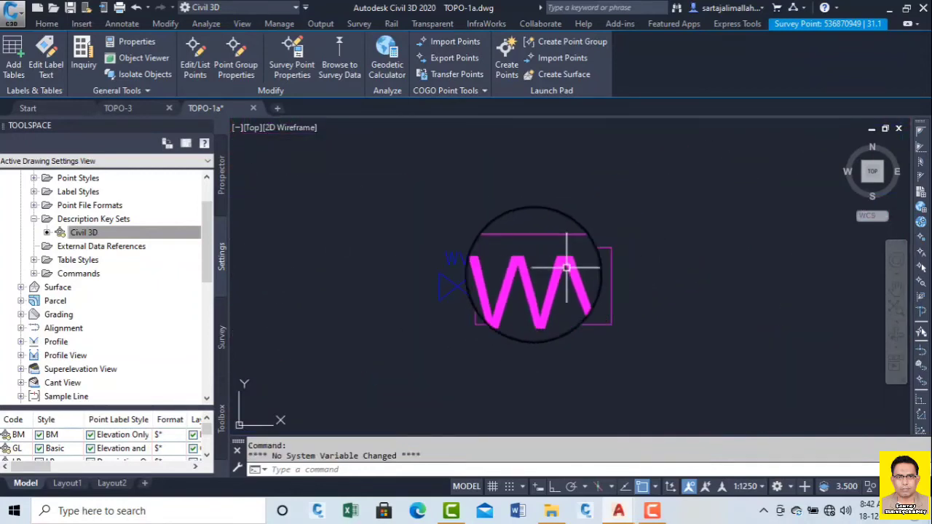
click(460, 291)
scroll(524, 306, down, 6)
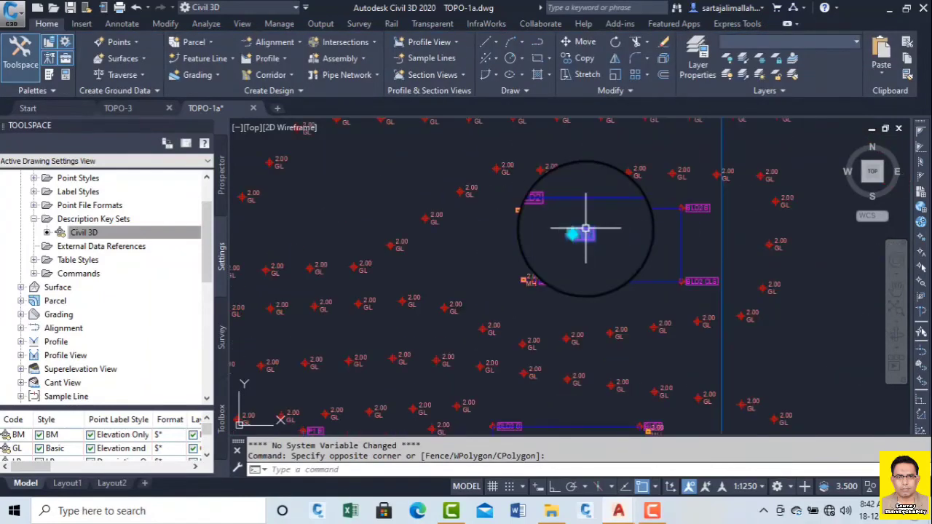
scroll(666, 298, down, 5)
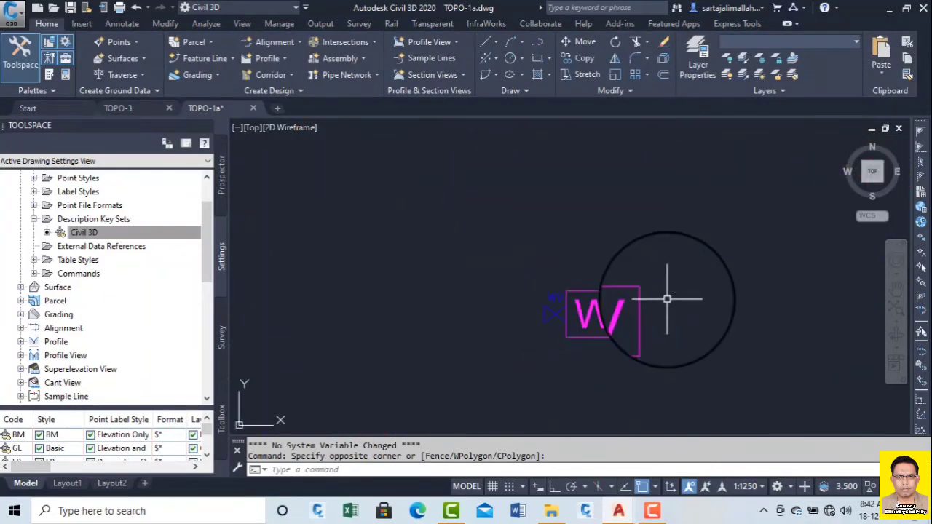
scroll(545, 304, up, 10)
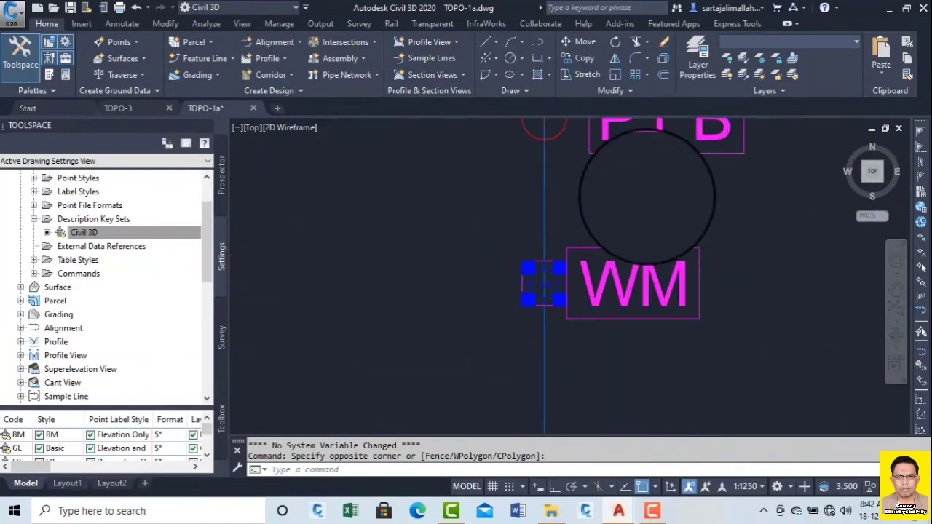
scroll(512, 351, down, 8)
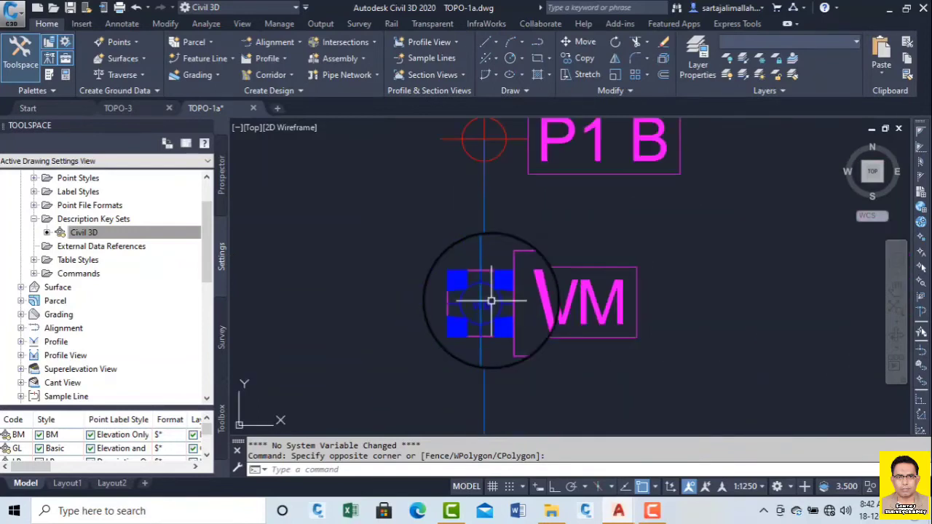
scroll(492, 348, up, 5)
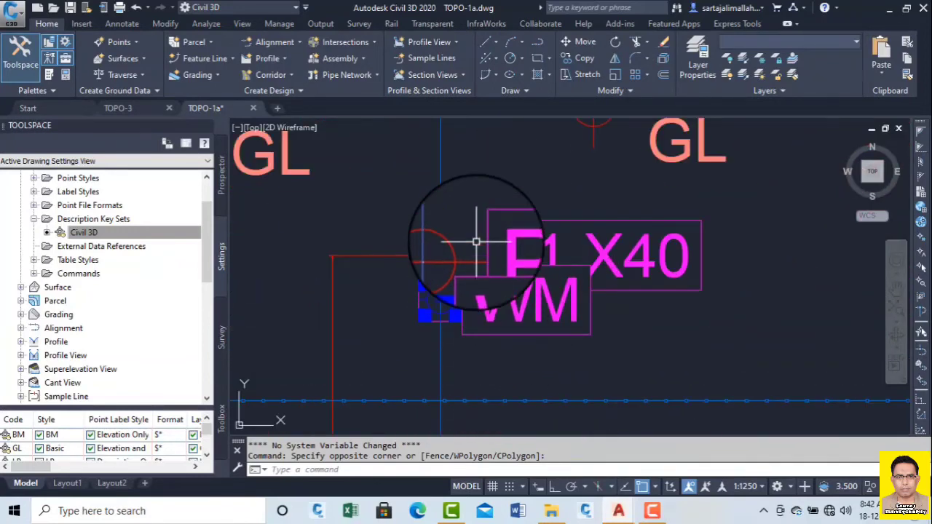
scroll(480, 354, down, 5)
scroll(481, 260, up, 6)
scroll(496, 225, down, 3)
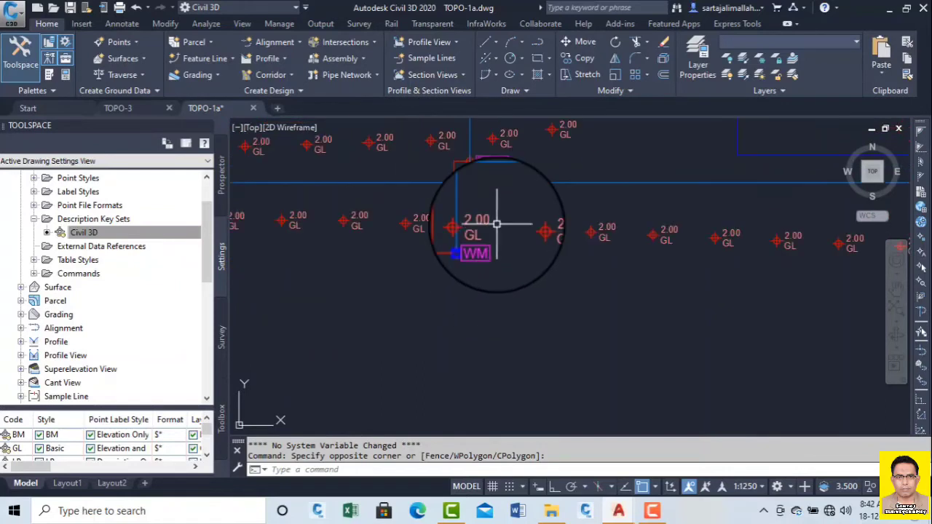
Examine the symbols and labels of the MH points at the corners of building BLD4.
middle_drag(497, 224, 532, 349)
scroll(351, 224, up, 3)
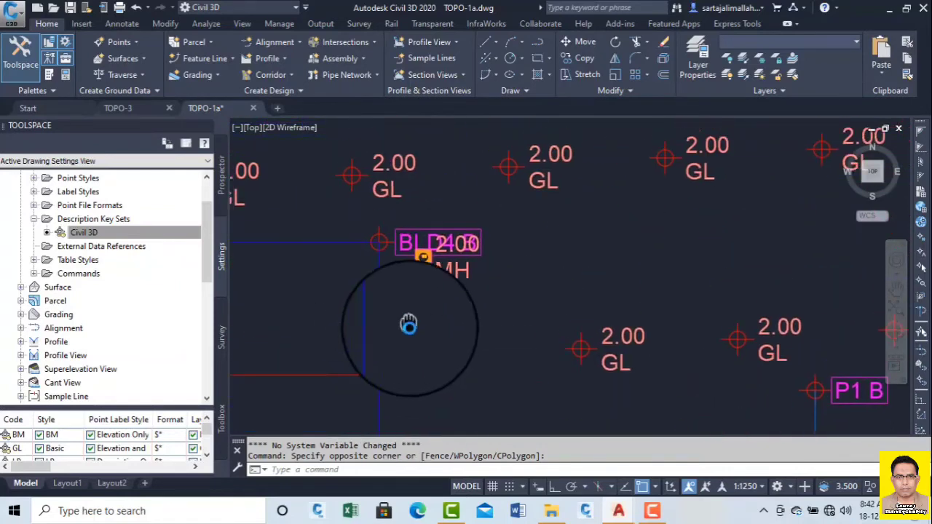
scroll(427, 260, up, 4)
scroll(412, 254, down, 4)
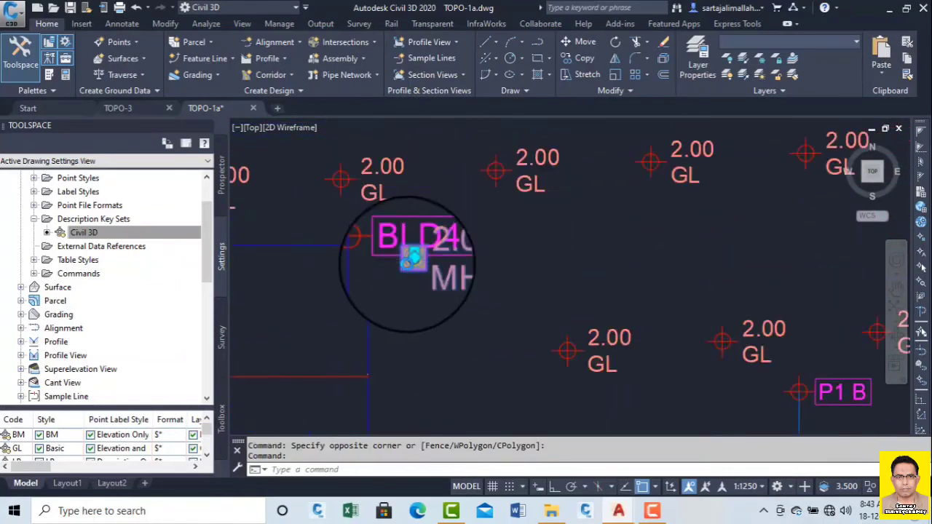
scroll(416, 316, up, 6)
click(386, 304)
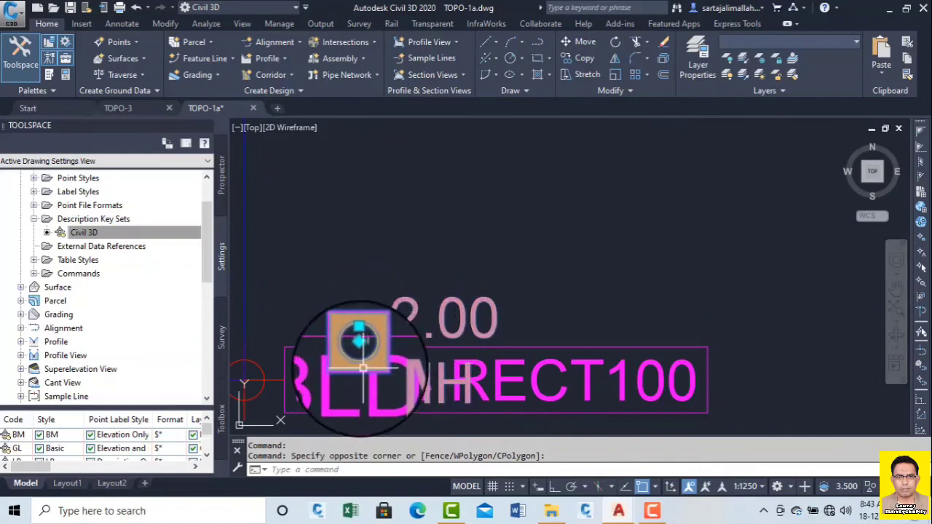
scroll(358, 303, up, 3)
scroll(354, 255, down, 4)
scroll(444, 255, down, 4)
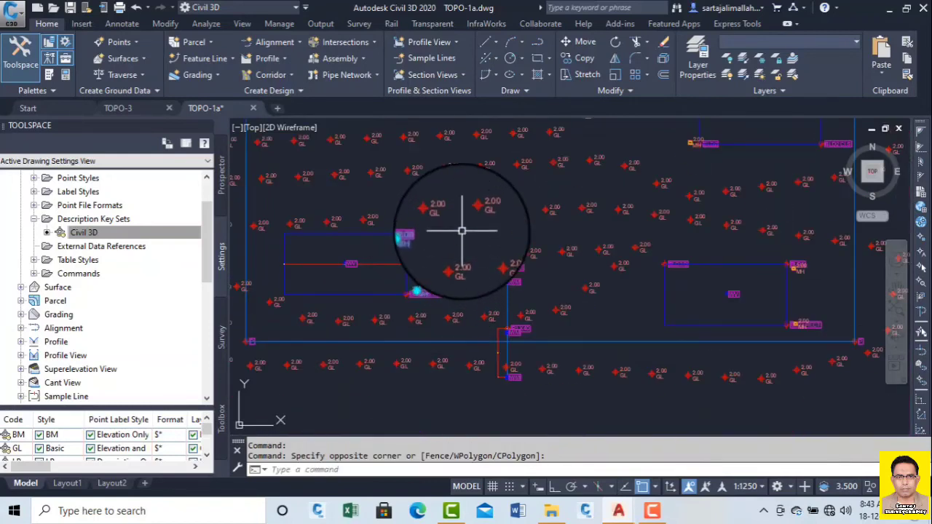
Inspect the marker and elevation label of a GL point, and view the overall survey layout.
scroll(532, 213, up, 4)
scroll(502, 270, down, 4)
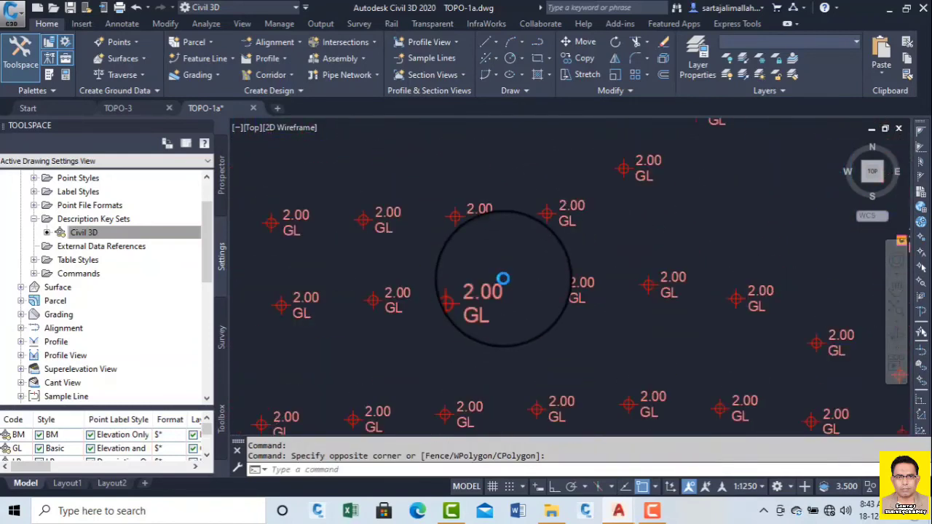
scroll(437, 197, up, 6)
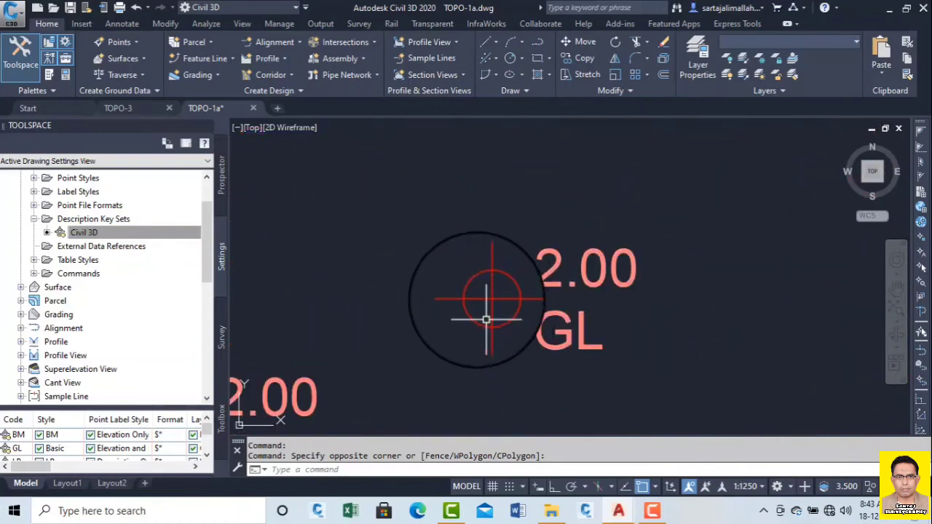
scroll(495, 294, down, 5)
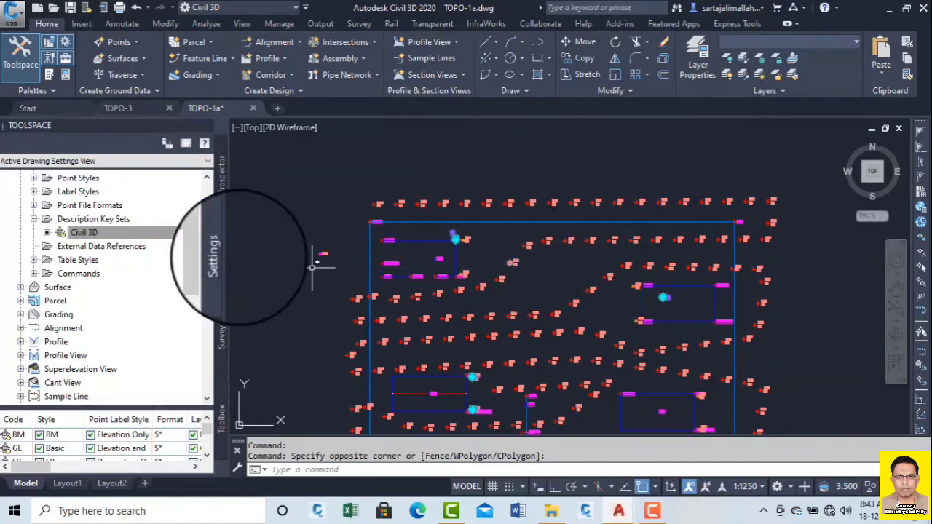
click(147, 235)
scroll(408, 226, up, 6)
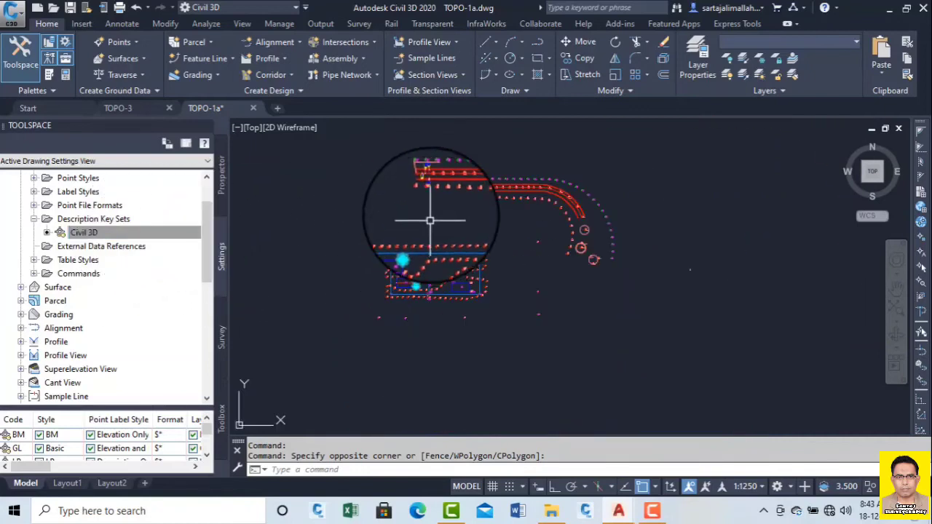
Change the TREE* code to Tree in the Civil 3D description key set and accept the edit.
scroll(429, 262, up, 3)
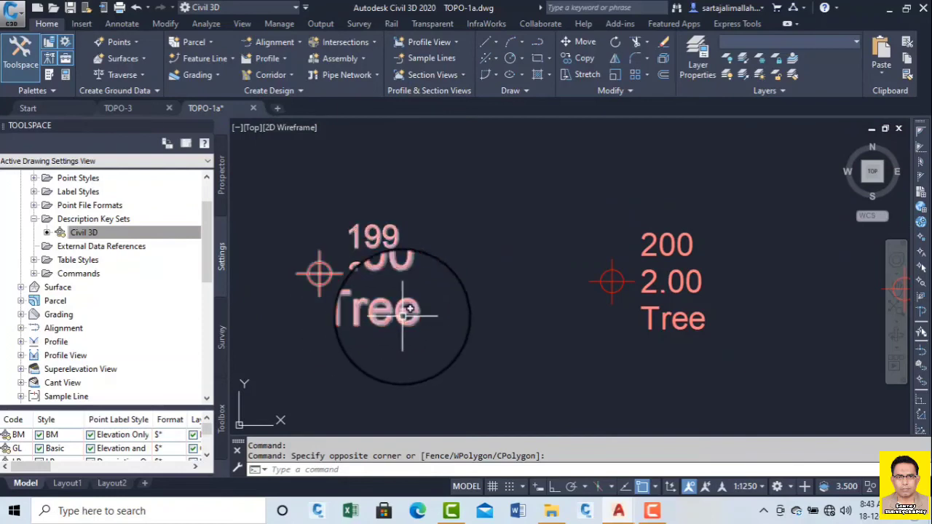
click(109, 233)
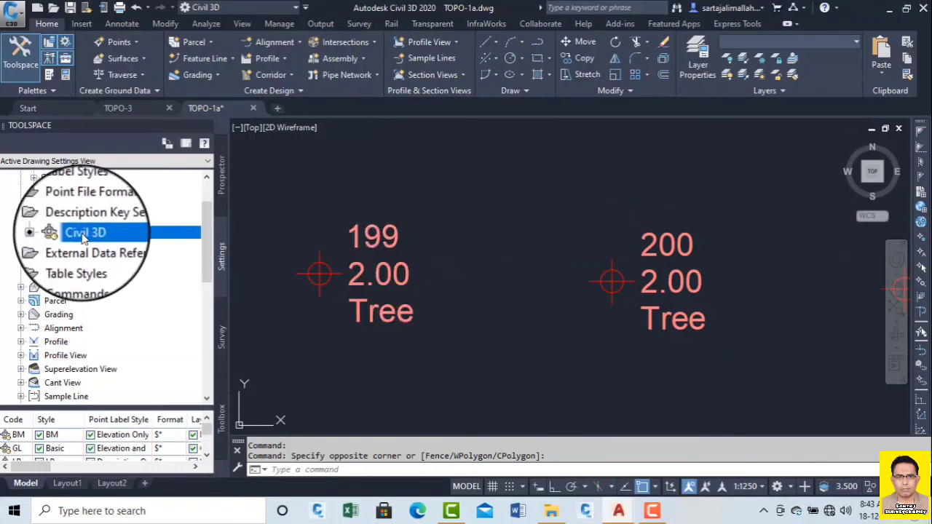
right_click(109, 234)
click(124, 264)
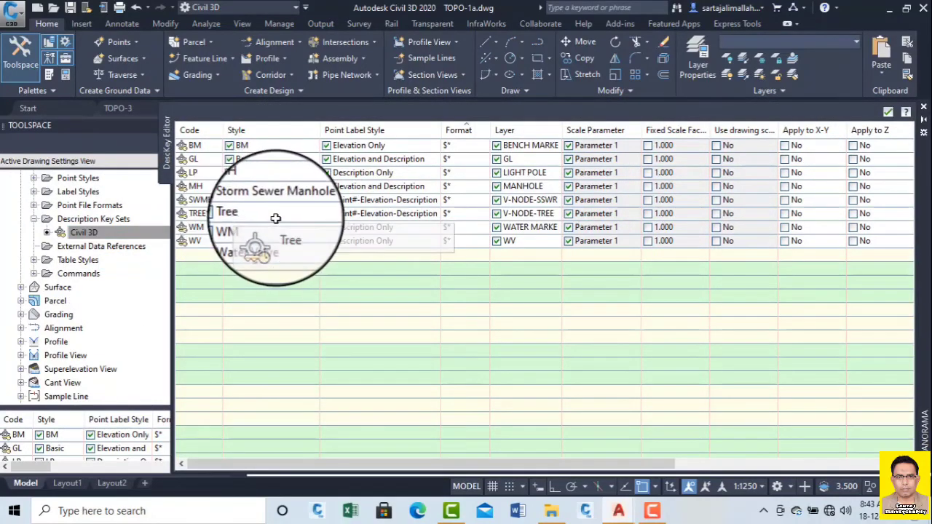
click(199, 213)
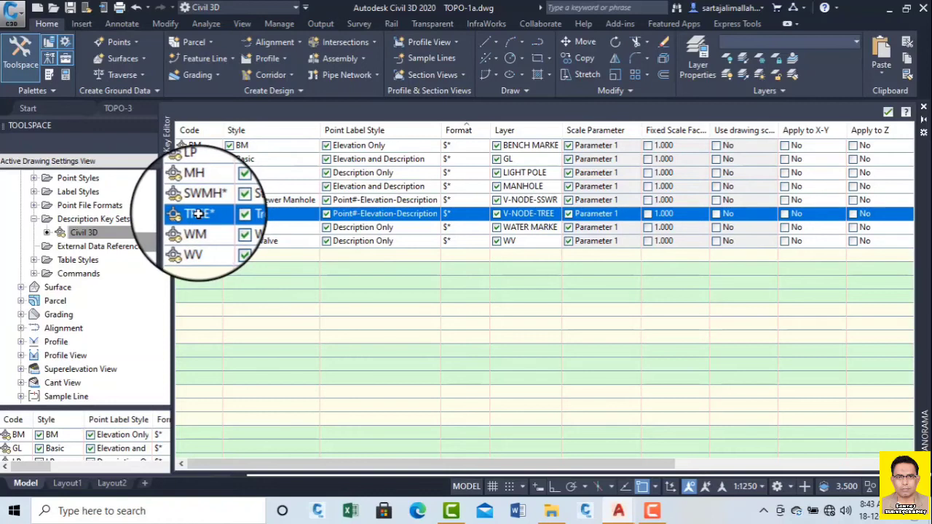
click(205, 214)
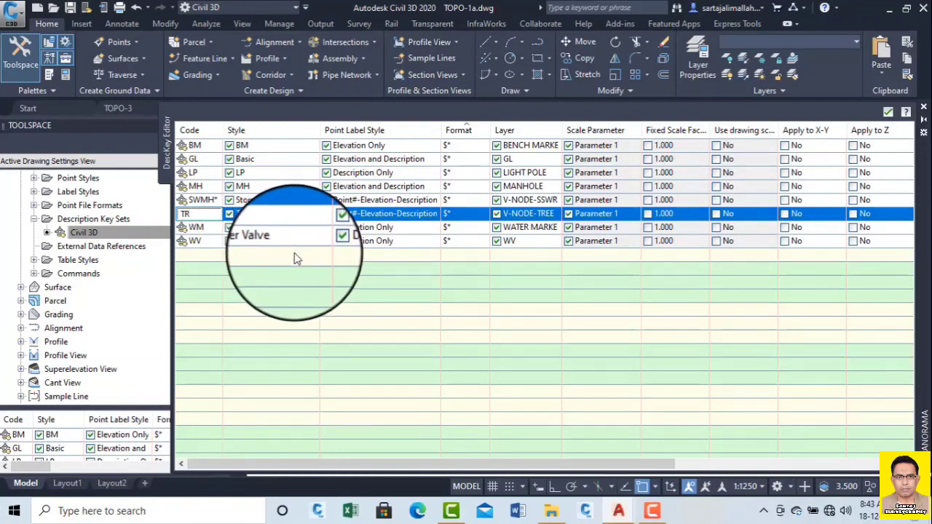
key(BackSpace)
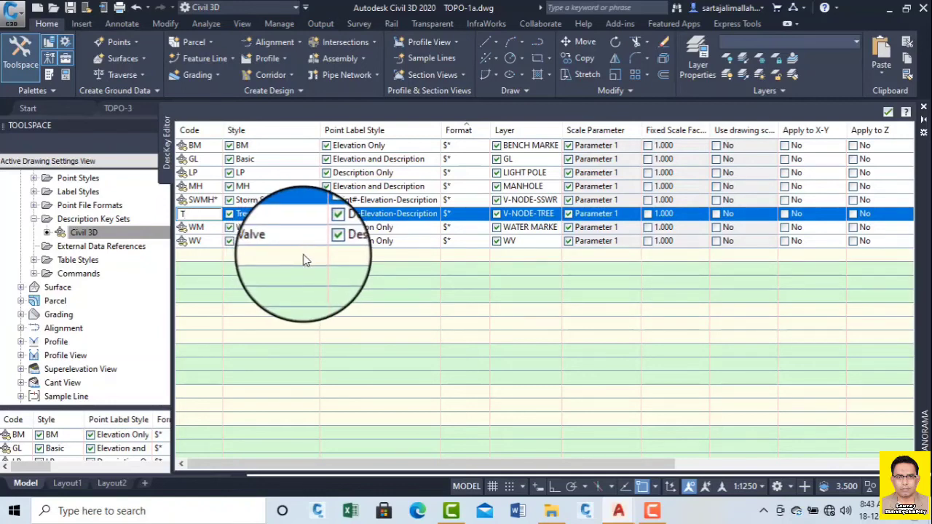
text(ree)
click(352, 321)
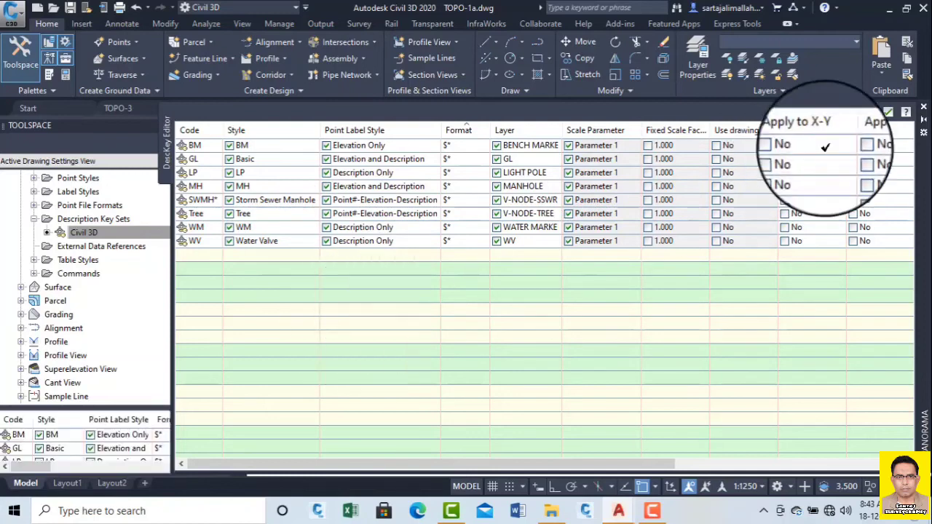
click(884, 120)
Apply the description keys to Tree point 197 at the start of the row beside the road.
scroll(655, 291, down, 5)
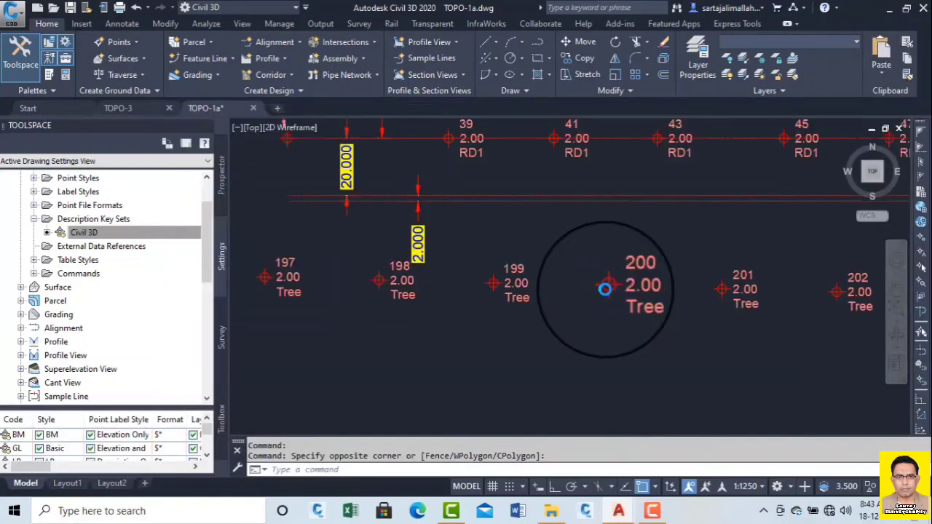
click(486, 284)
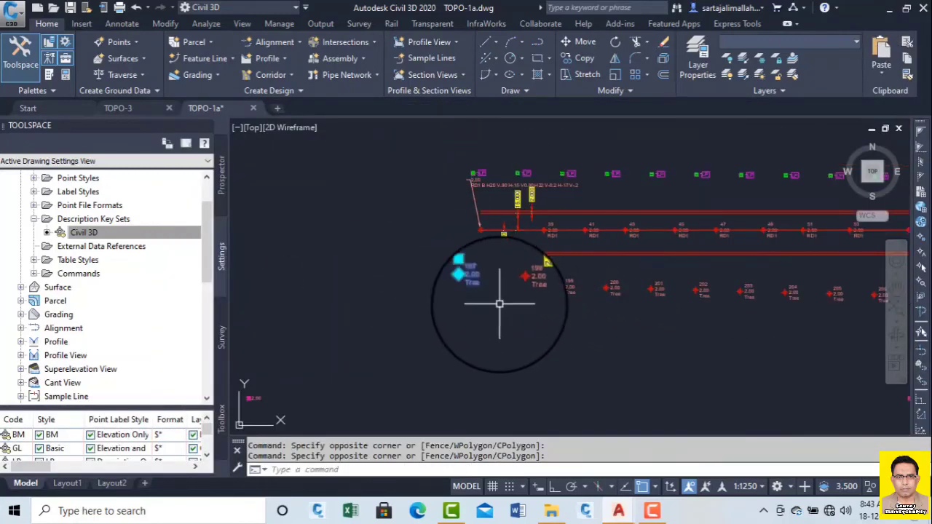
right_click(493, 296)
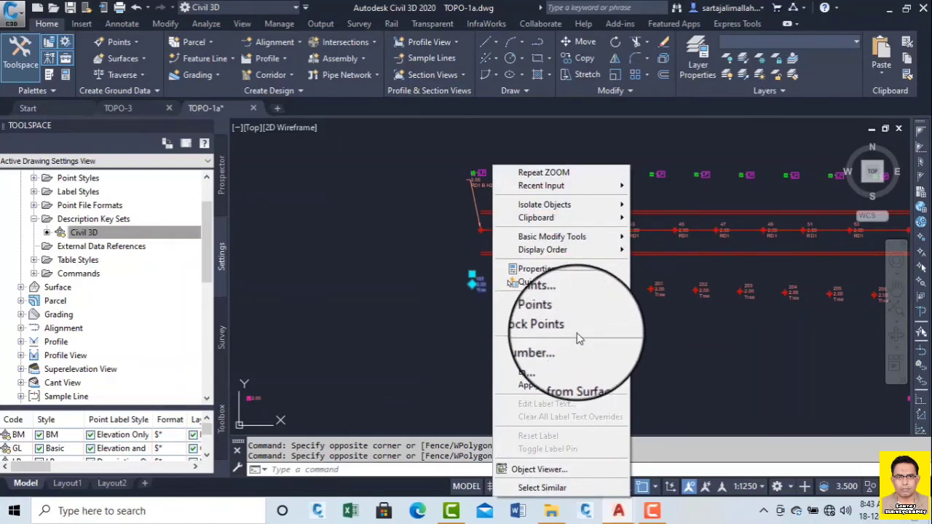
click(598, 388)
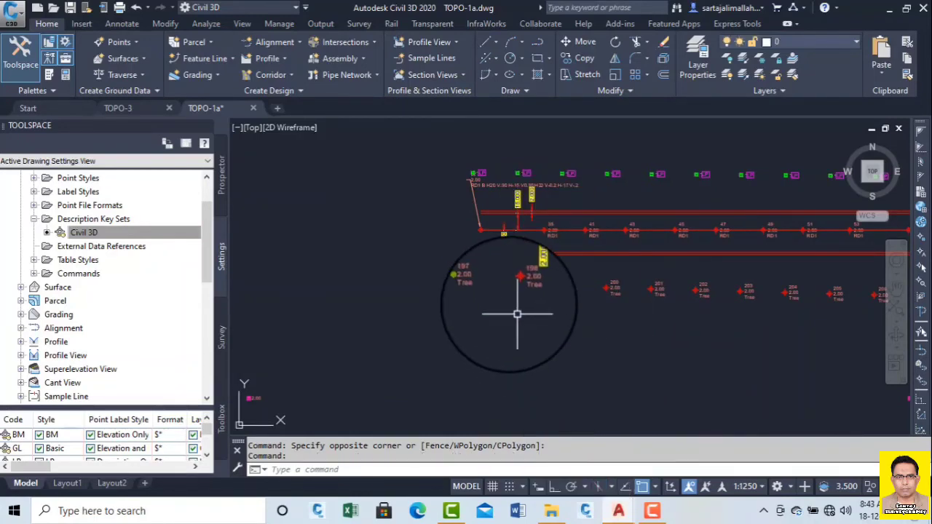
scroll(500, 295, up, 4)
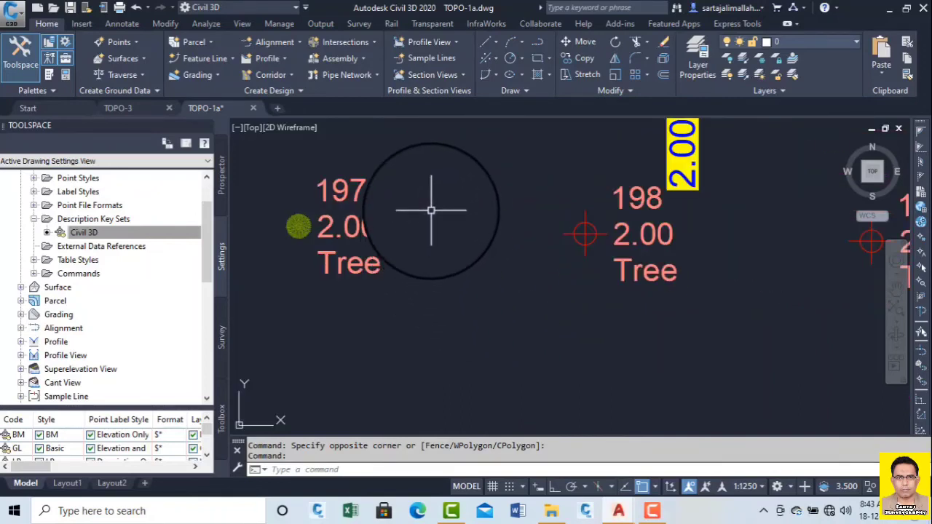
scroll(431, 210, down, 2)
Check the Tree code entry in the Civil 3D description key set, and close the key editor.
click(144, 235)
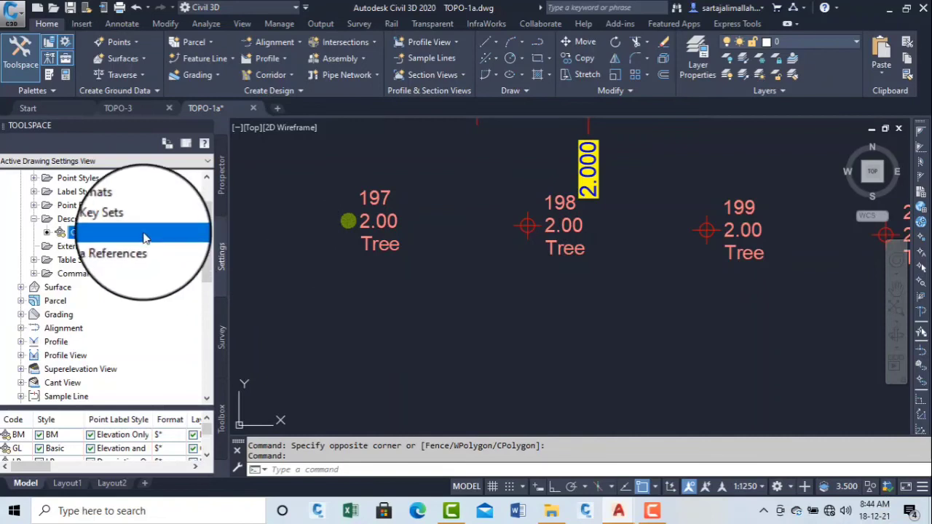
right_click(144, 235)
click(179, 256)
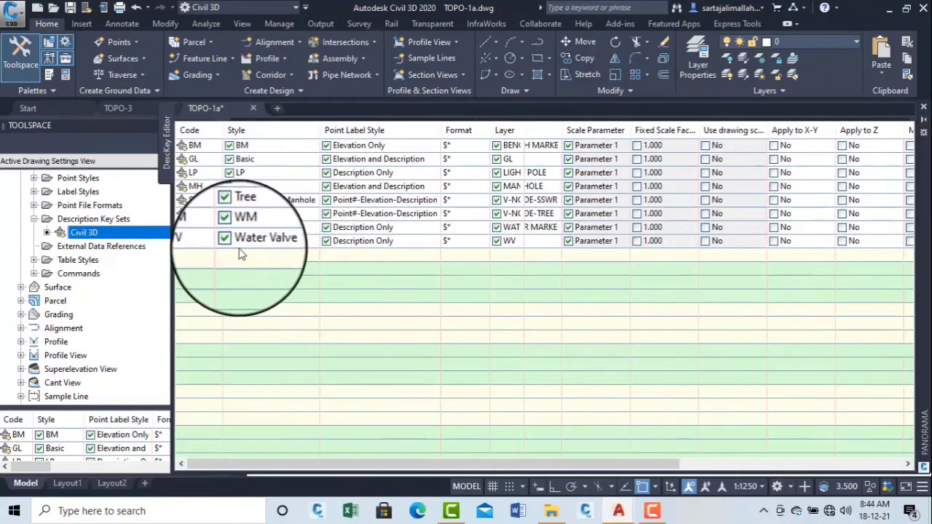
mouse_move(189, 213)
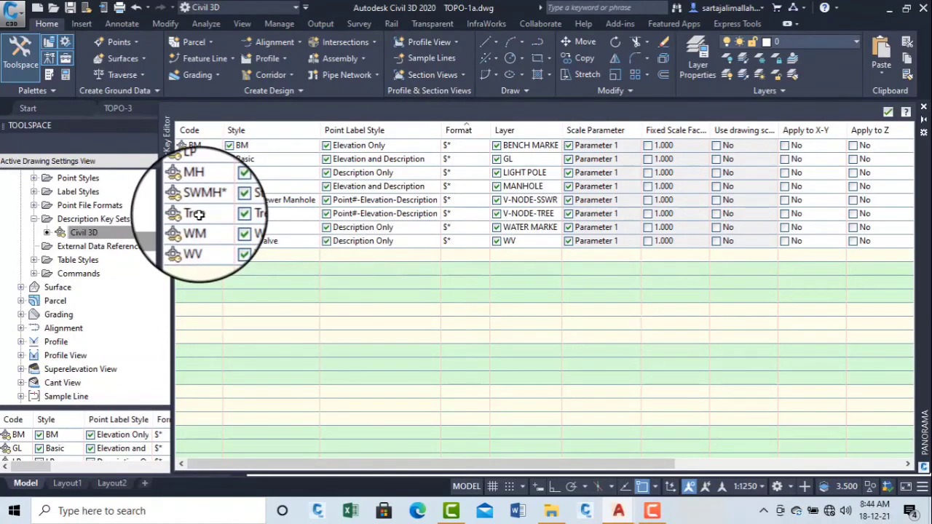
click(889, 113)
Apply the description keys to the remaining Tree points from 198 onward, along the straight road and around its curve.
scroll(510, 211, up, 4)
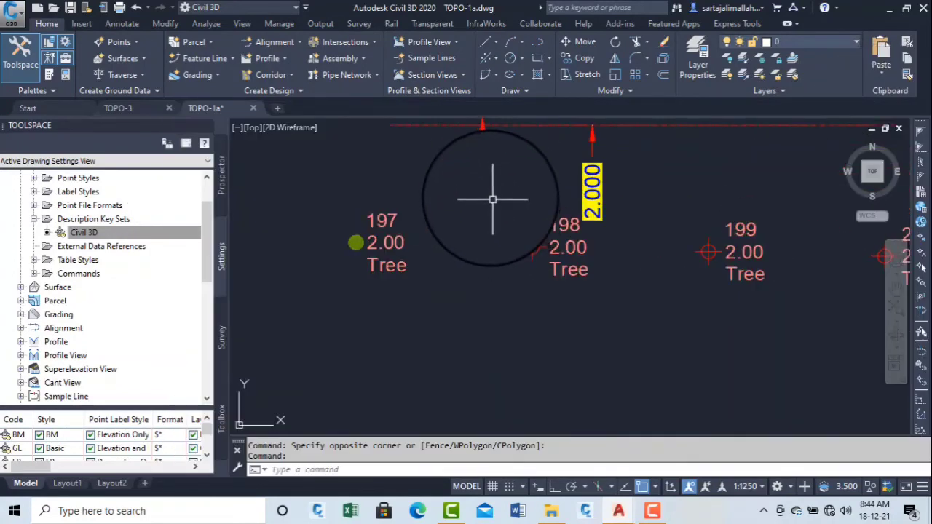
click(490, 198)
click(784, 327)
middle_drag(690, 289, 411, 262)
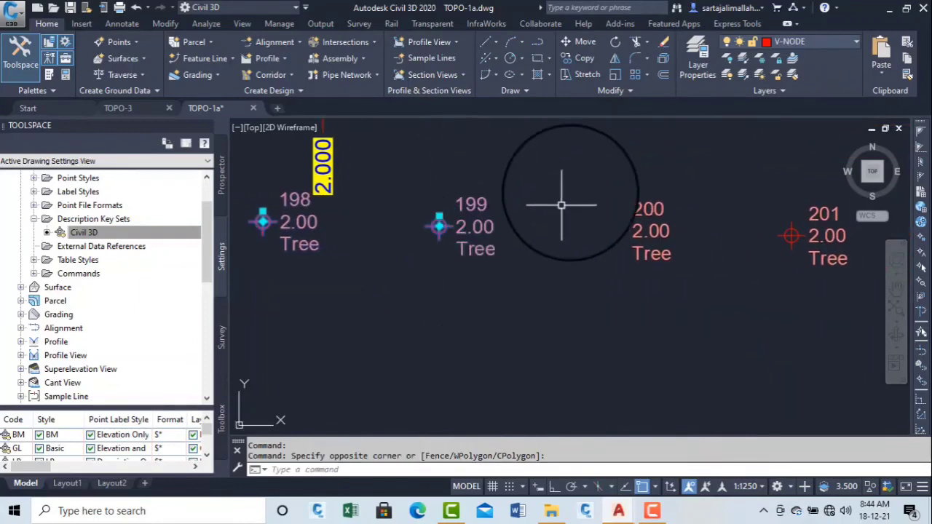
click(563, 177)
click(719, 266)
scroll(674, 251, down, 6)
scroll(673, 251, up, 5)
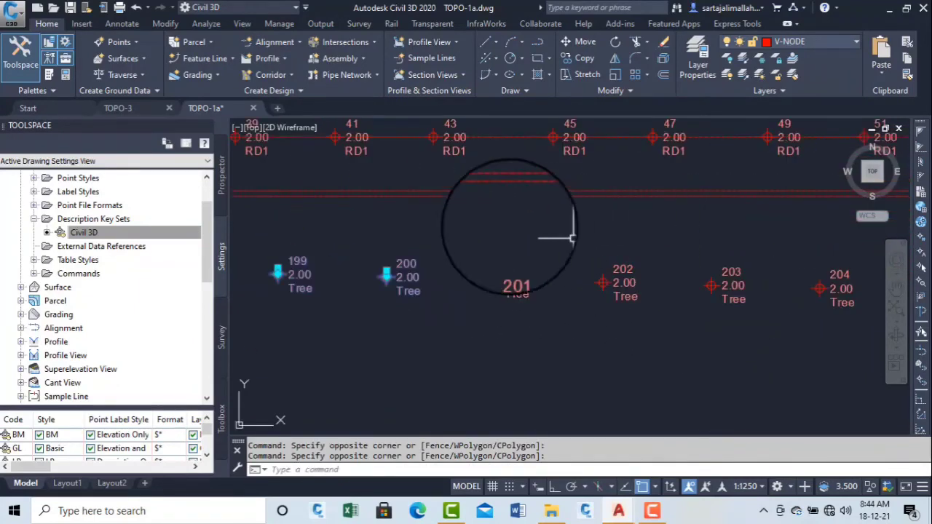
click(459, 211)
scroll(728, 291, down, 4)
click(825, 328)
scroll(753, 312, down, 3)
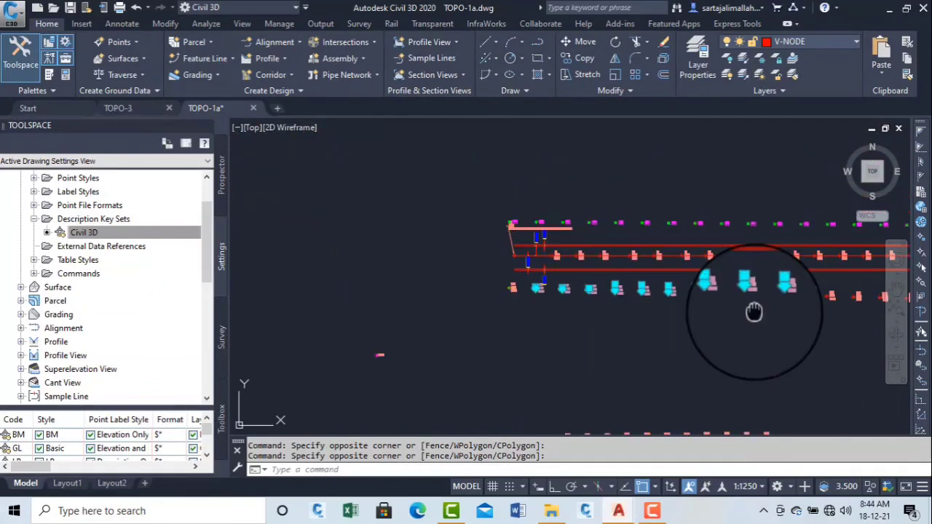
scroll(512, 291, up, 3)
click(516, 256)
click(692, 321)
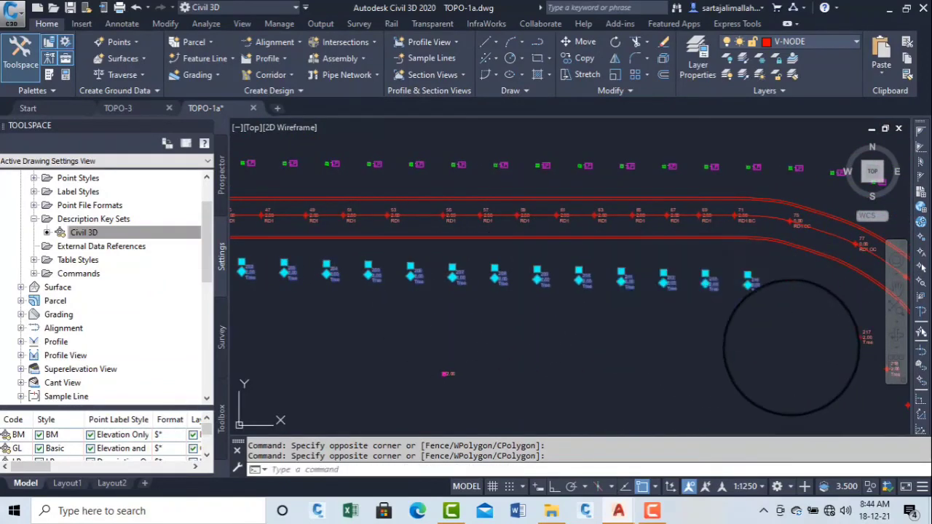
click(728, 312)
click(799, 354)
middle_drag(799, 354, 562, 318)
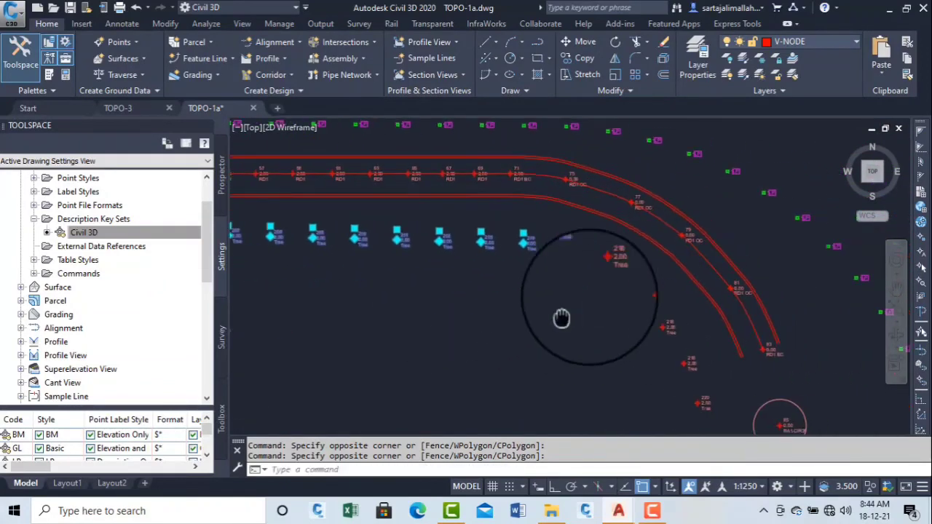
click(603, 269)
click(706, 395)
middle_drag(706, 394, 589, 290)
click(589, 290)
click(666, 420)
middle_drag(600, 356, 572, 241)
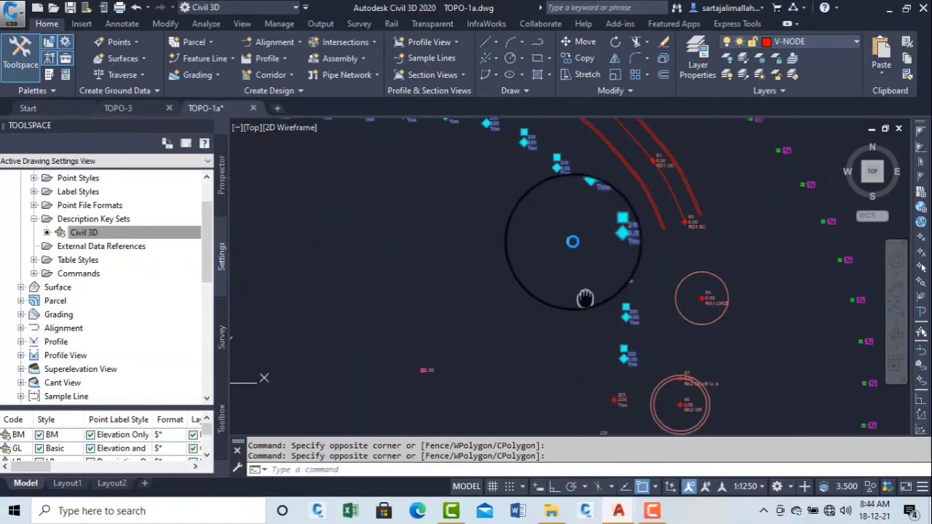
scroll(572, 236, down, 2)
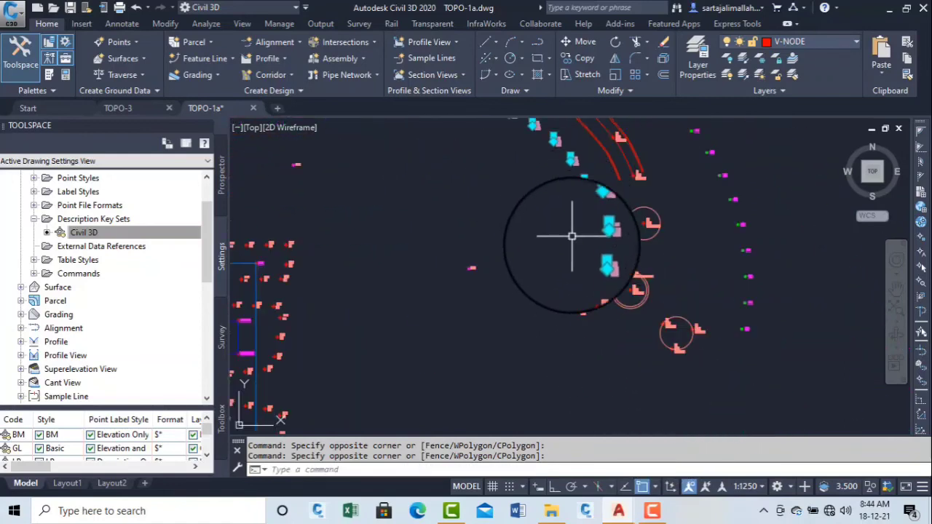
click(611, 322)
right_click(503, 210)
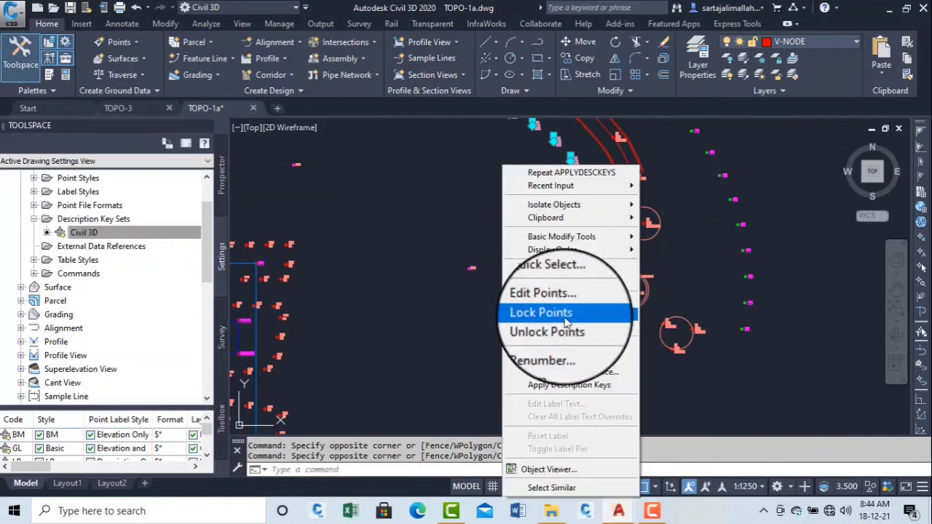
click(595, 387)
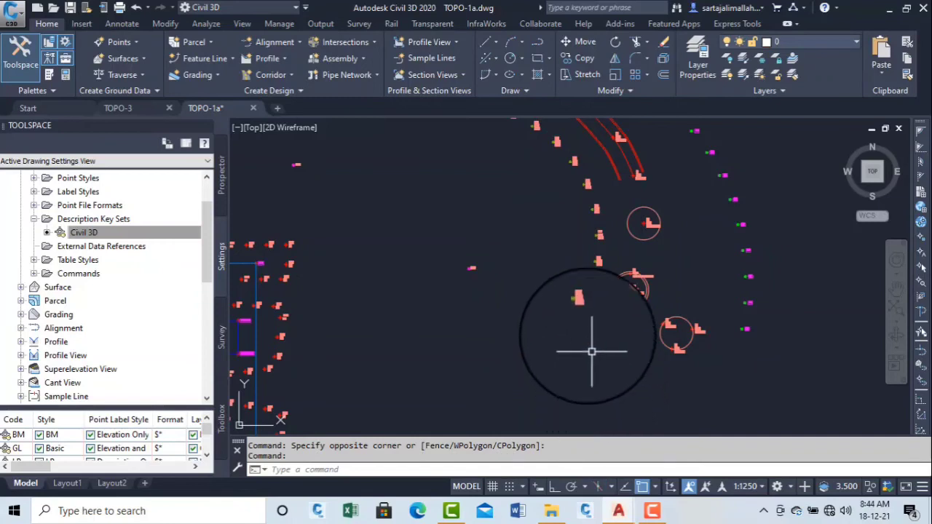
Set the drawing's annotation scale to 1:100.
scroll(582, 357, up, 10)
scroll(619, 323, down, 10)
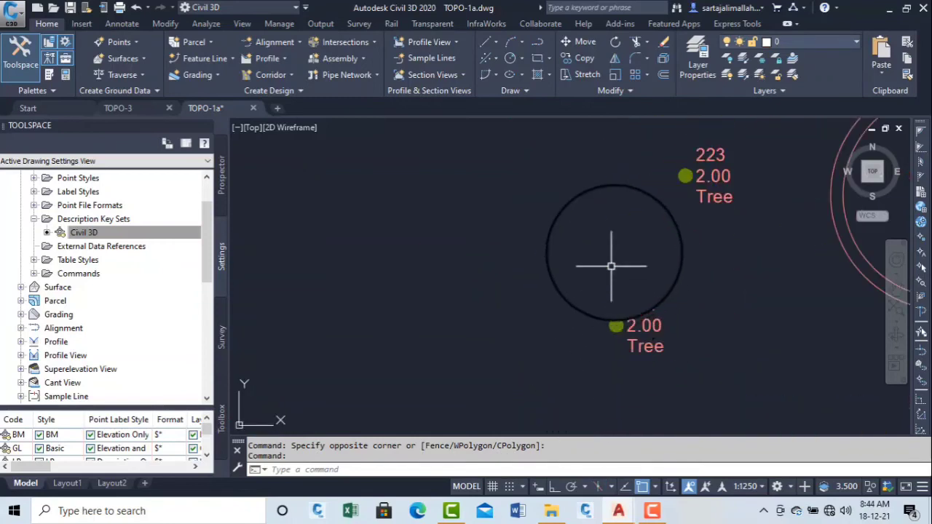
mouse_move(643, 260)
middle_down()
mouse_move(624, 206)
mouse_move(673, 328)
middle_up()
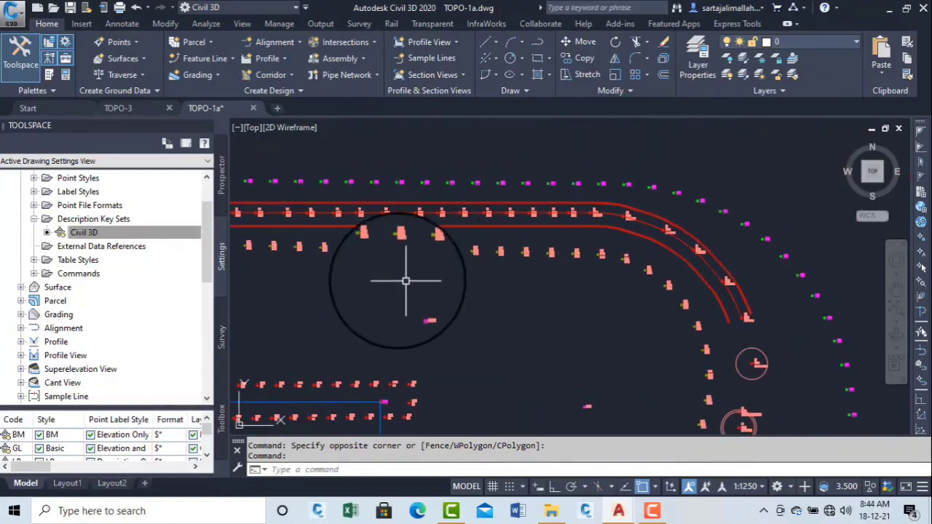
middle_drag(350, 268, 653, 323)
scroll(469, 308, up, 10)
scroll(313, 321, up, 5)
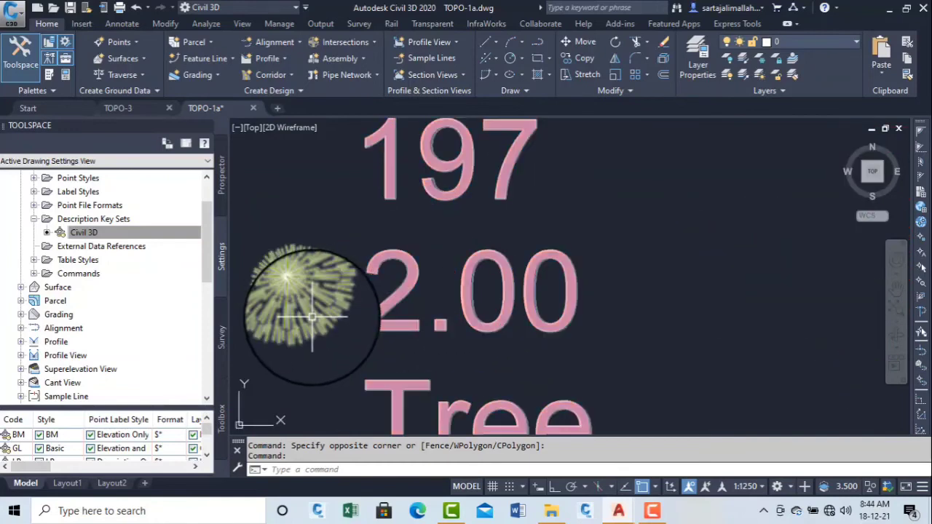
click(761, 488)
click(736, 251)
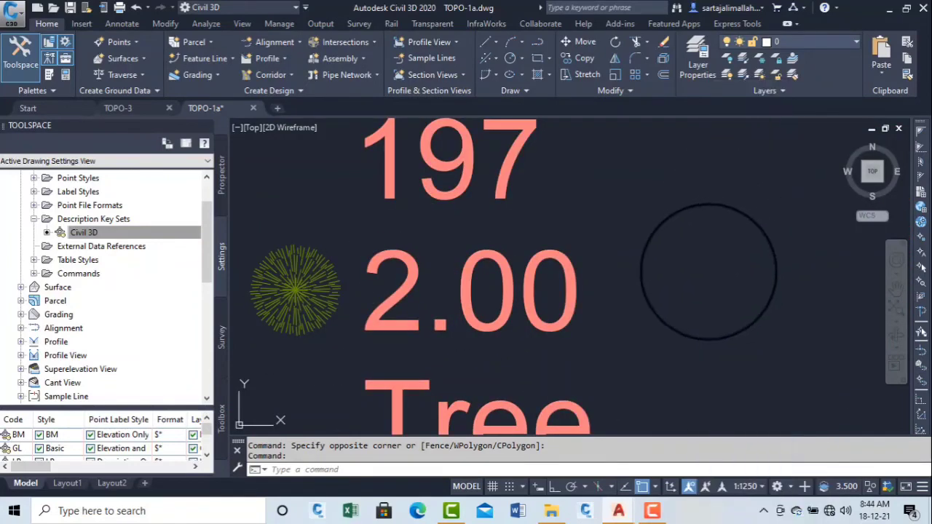
Examine the tree symbols and label sizes of Tree points 197, 198 and 199 at the current annotation scale.
scroll(545, 287, down, 10)
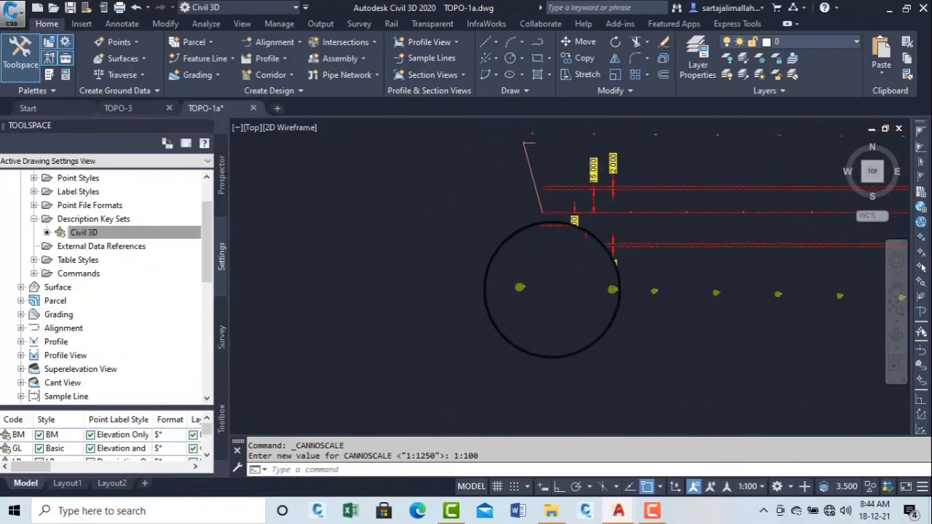
scroll(545, 288, up, 10)
scroll(509, 285, down, 6)
scroll(444, 284, up, 10)
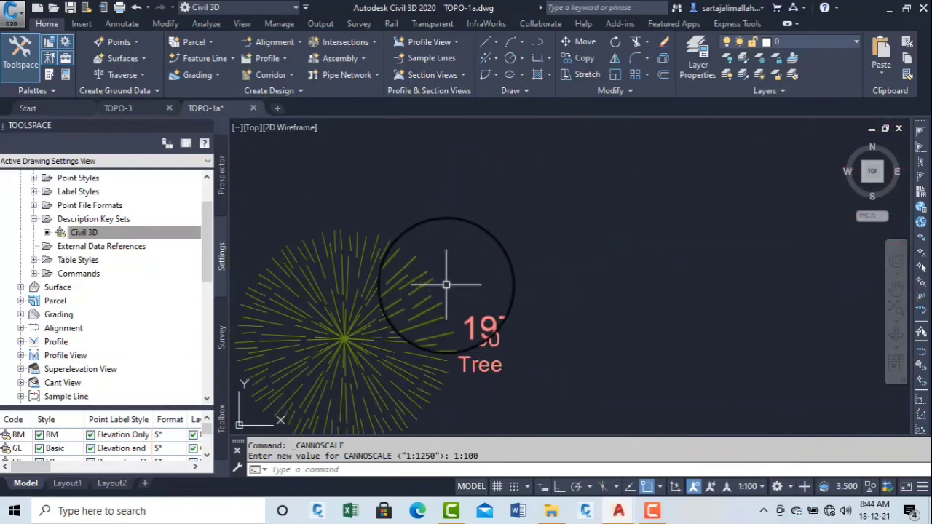
click(495, 287)
click(342, 333)
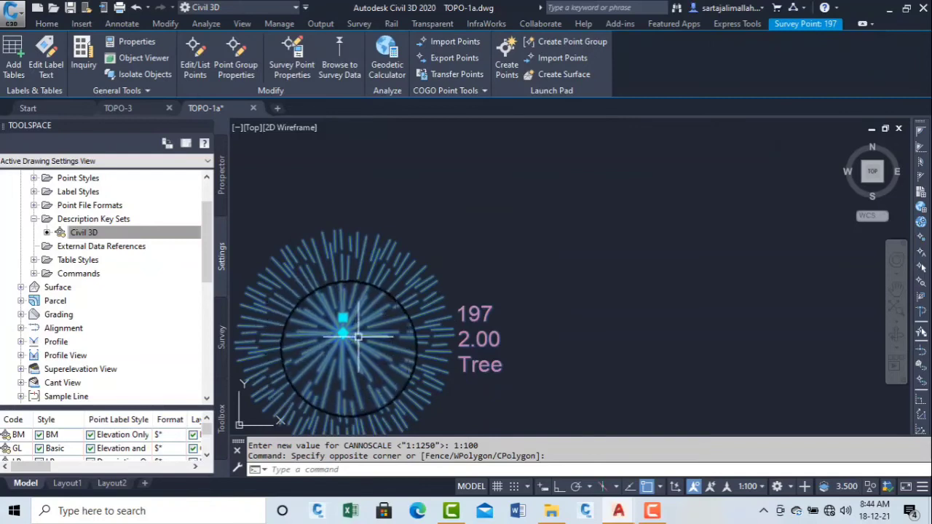
scroll(343, 287, down, 5)
scroll(525, 291, up, 4)
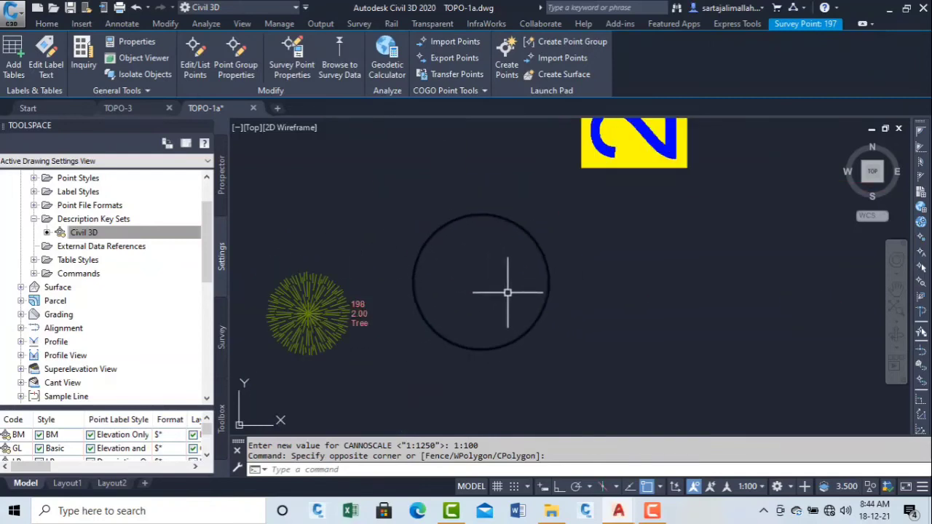
scroll(536, 296, down, 5)
scroll(624, 291, up, 5)
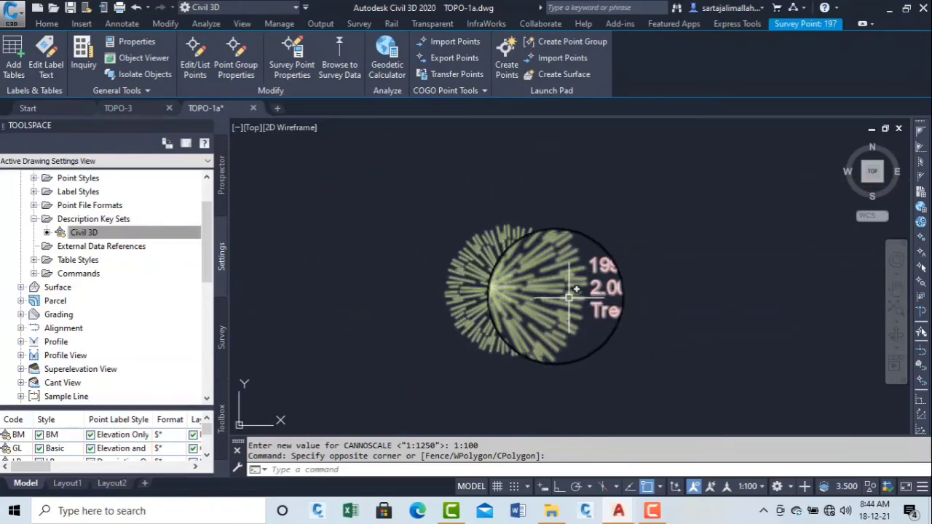
scroll(542, 278, down, 5)
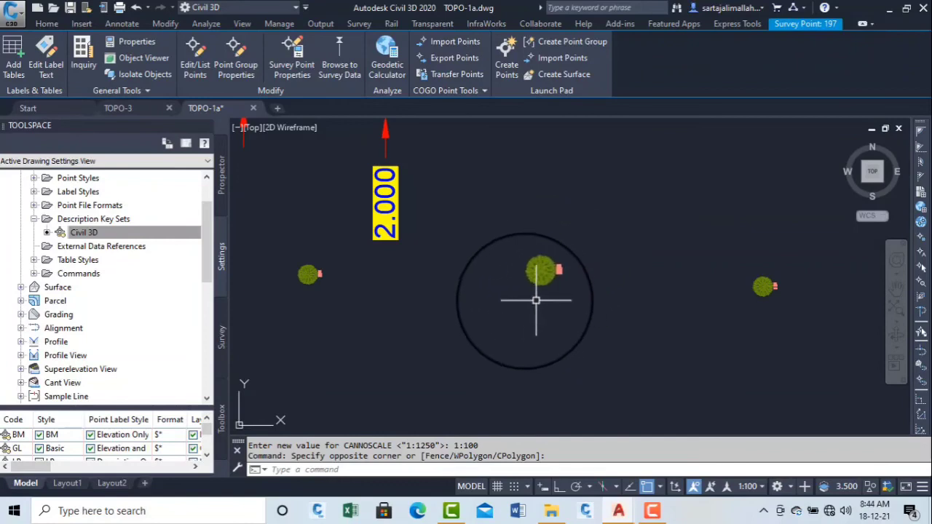
Examine the tree symbols and labels along the straight Tree row up to point 204 at the 1:100 annotation scale.
scroll(517, 288, up, 5)
scroll(600, 246, down, 5)
scroll(641, 254, up, 2)
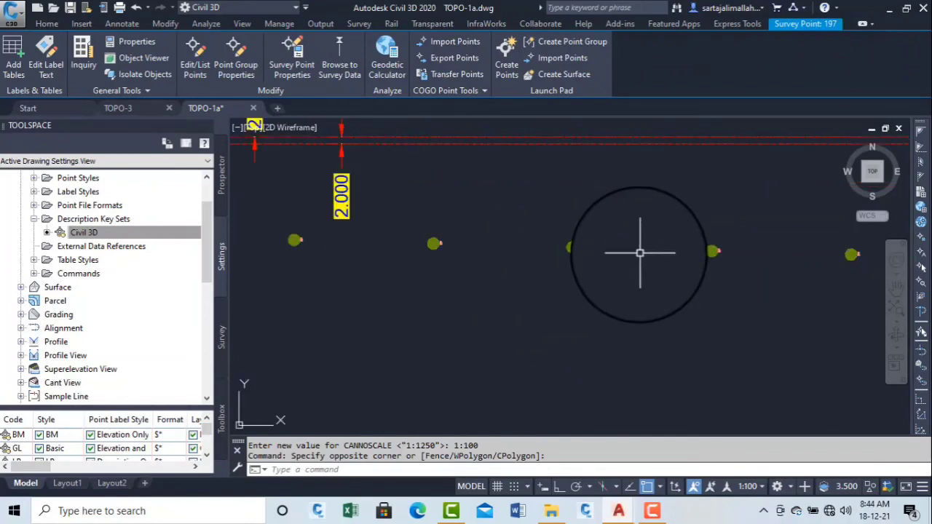
scroll(640, 255, down, 2)
middle_drag(638, 261, 517, 275)
scroll(517, 275, up, 8)
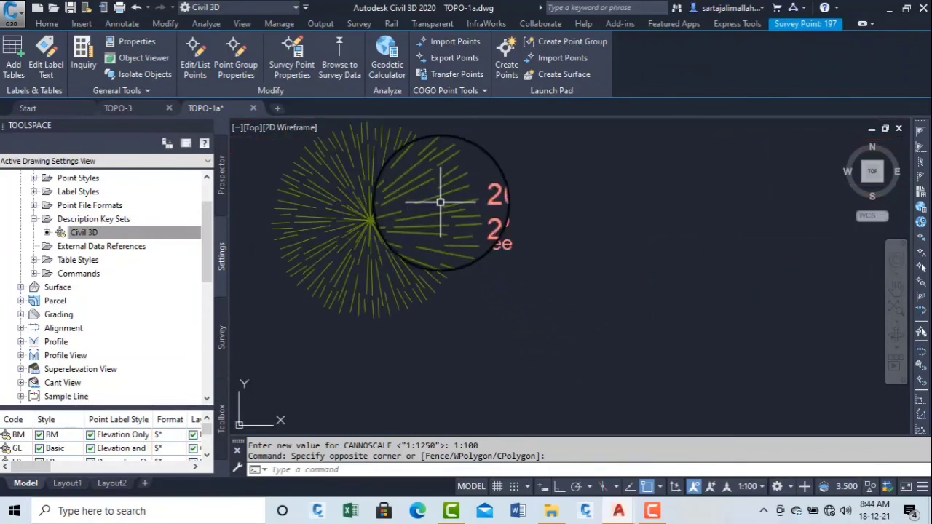
scroll(418, 211, down, 3)
middle_drag(719, 219, 456, 220)
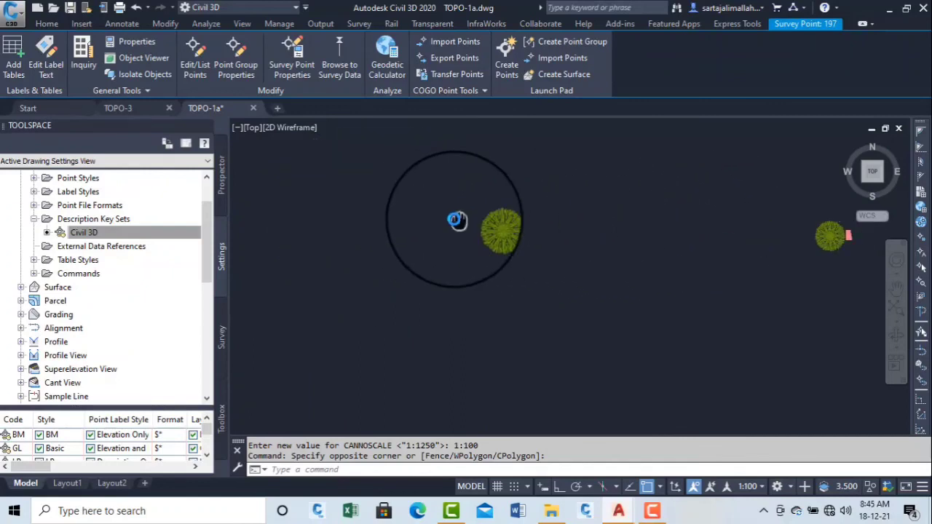
scroll(495, 217, up, 5)
scroll(496, 218, down, 5)
middle_drag(561, 223, 661, 233)
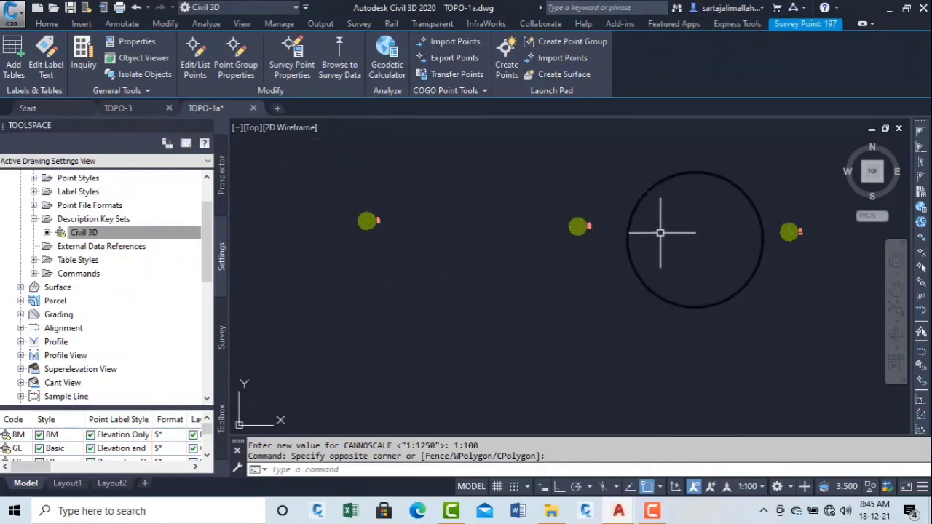
scroll(801, 235, up, 3)
middle_drag(788, 229, 521, 231)
scroll(525, 233, down, 5)
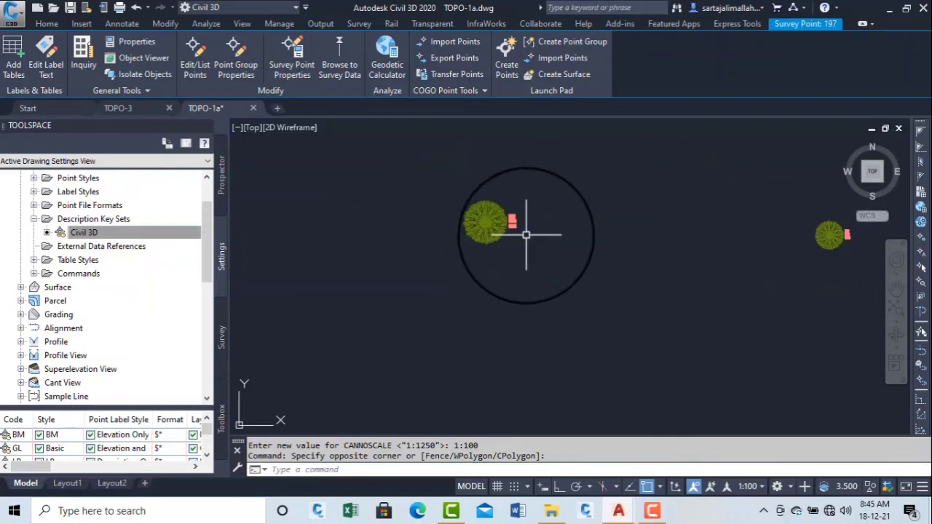
middle_drag(753, 232, 554, 234)
scroll(664, 235, up, 6)
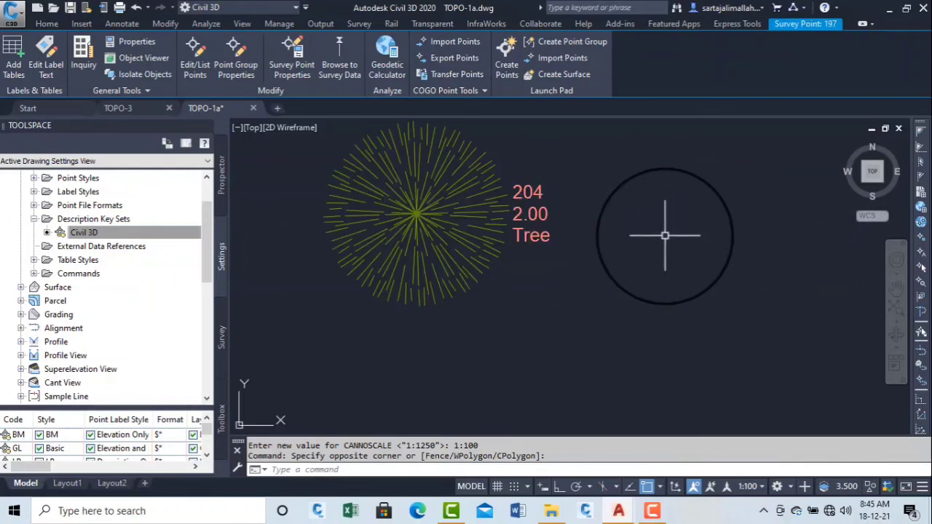
scroll(431, 233, down, 5)
scroll(749, 243, down, 5)
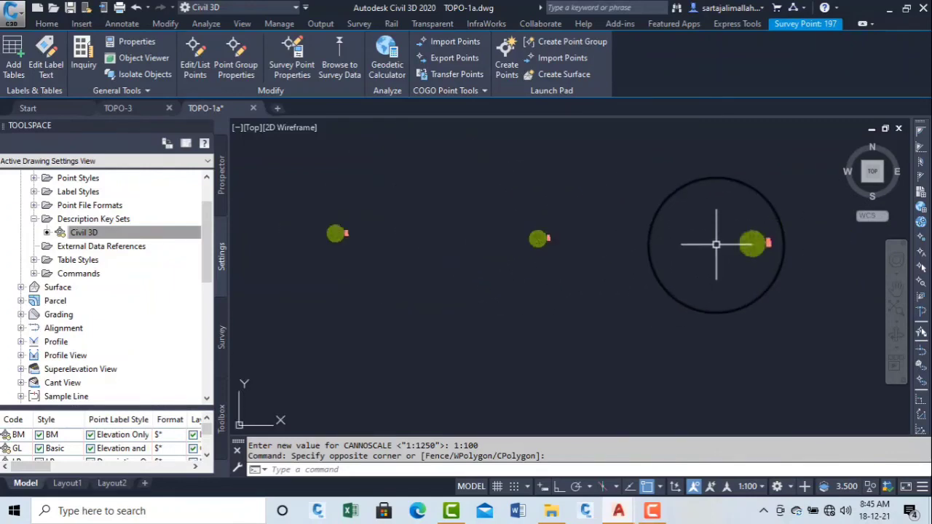
Set the drawing's annotation scale to 1:1000.
scroll(719, 242, down, 4)
scroll(626, 329, up, 3)
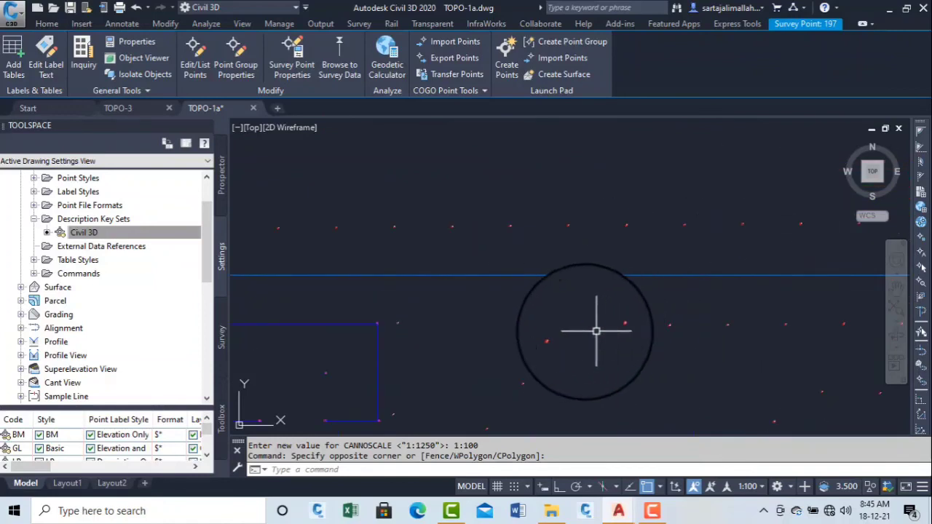
click(748, 486)
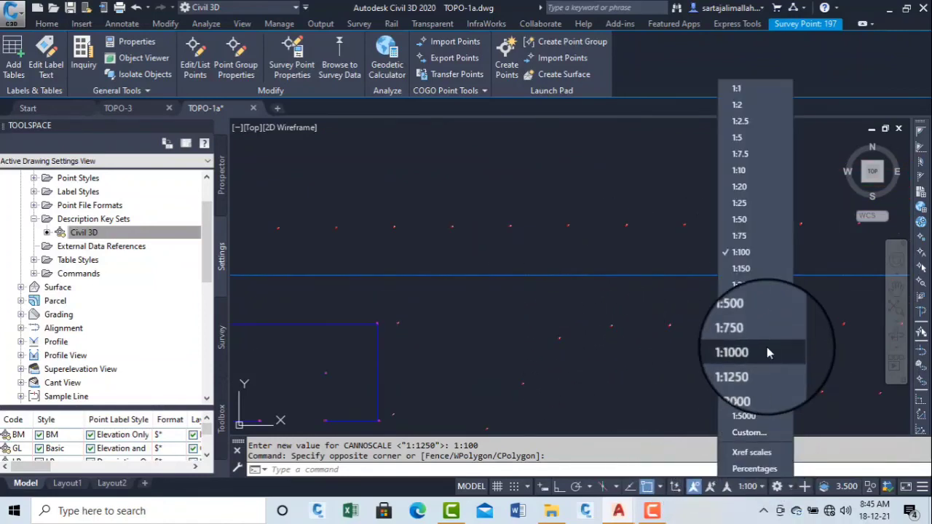
click(768, 353)
Examine the BLD, MH, WV and GL point symbols and labels around the buildings in the plot at the 1:1000 scale.
scroll(407, 324, up, 5)
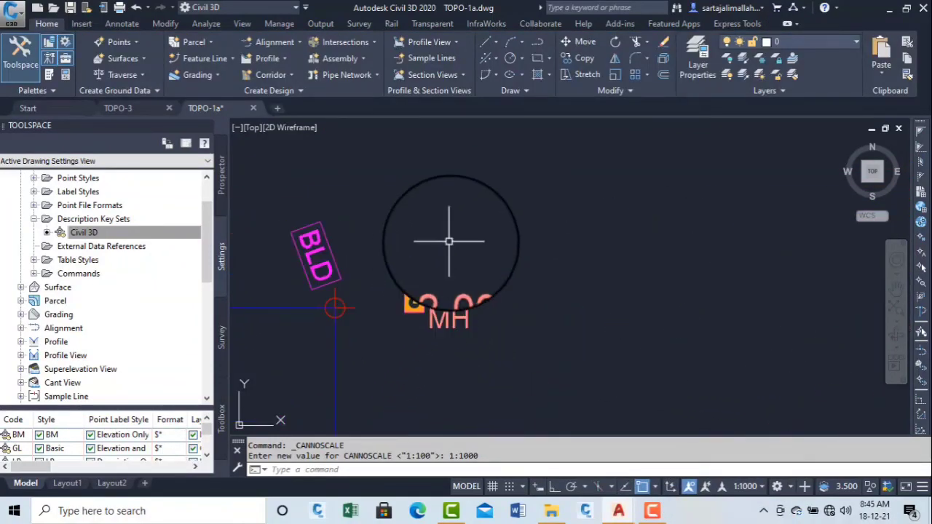
scroll(447, 385, down, 3)
scroll(443, 358, up, 3)
scroll(420, 270, down, 3)
scroll(334, 227, up, 4)
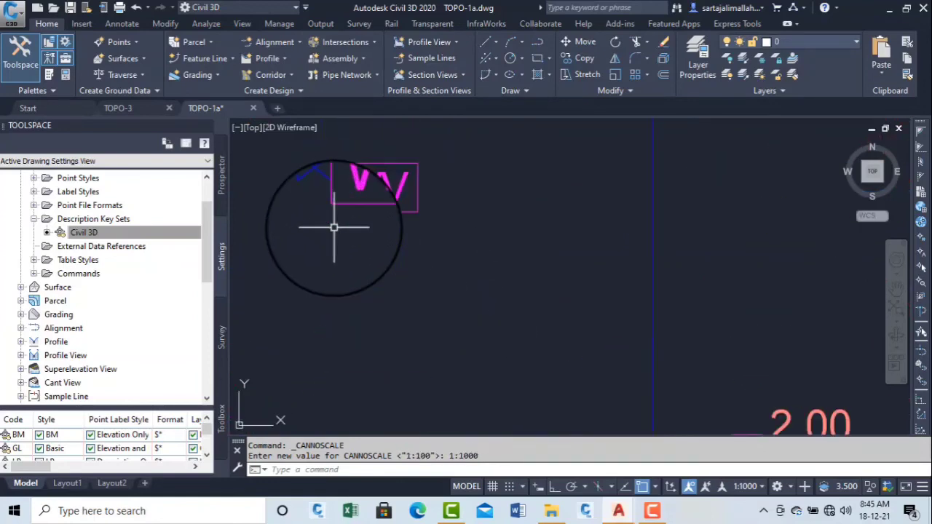
scroll(445, 202, down, 4)
scroll(501, 404, up, 3)
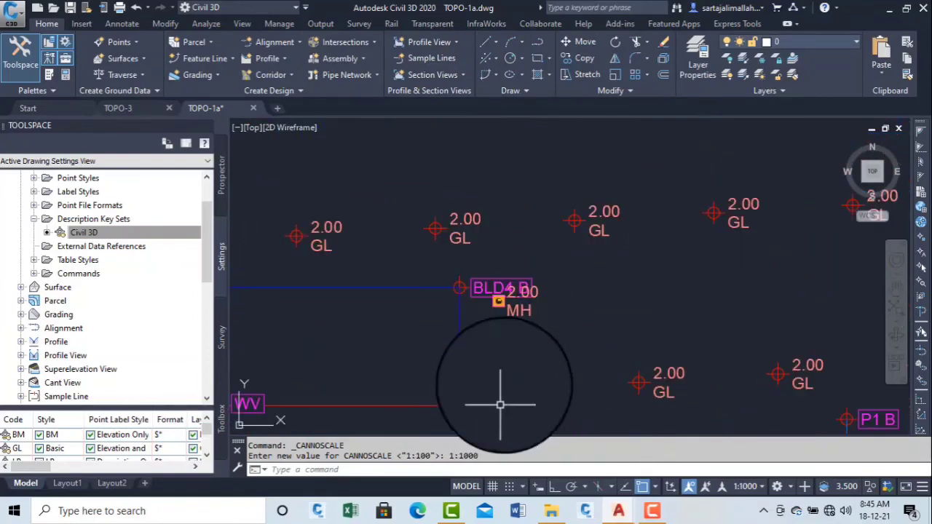
scroll(551, 292, down, 5)
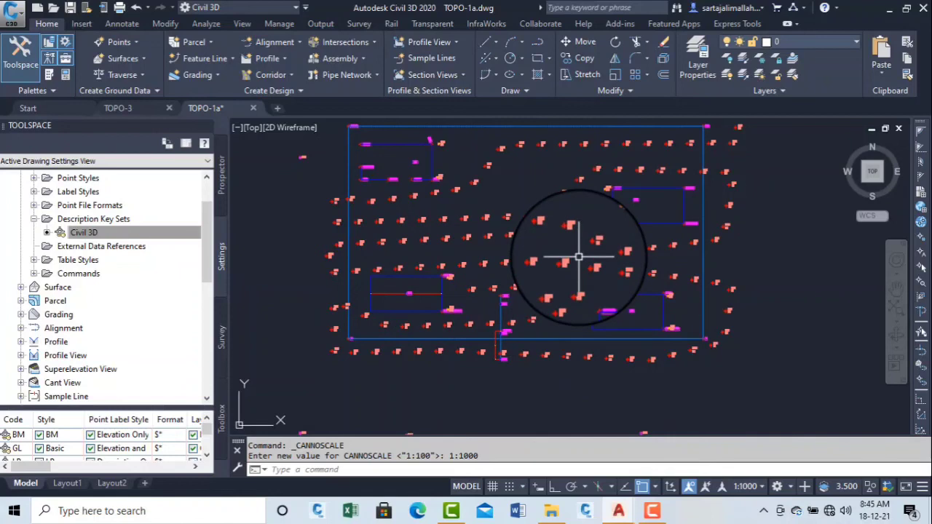
scroll(553, 269, up, 1)
scroll(493, 308, up, 5)
scroll(510, 312, down, 6)
scroll(524, 309, down, 2)
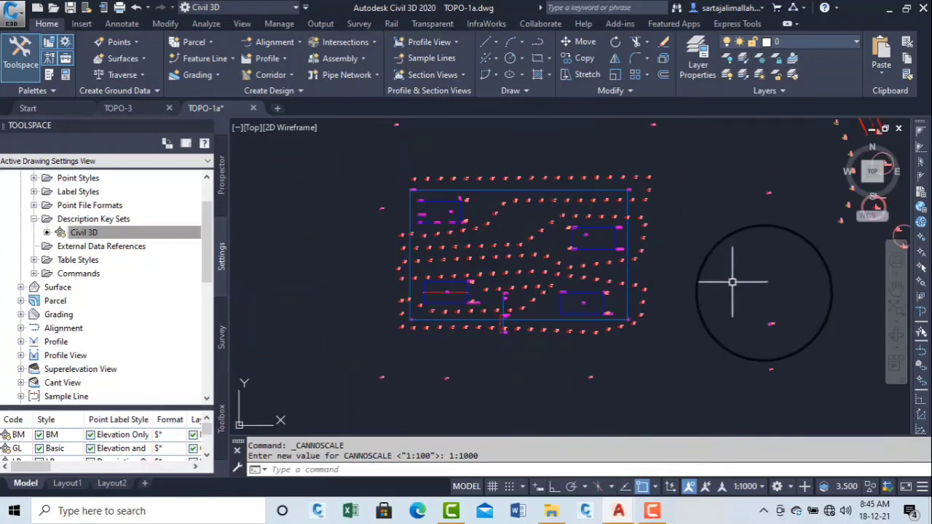
Examine the BM benchmark symbols and elevation labels around the plot and beside the road.
scroll(802, 311, up, 5)
scroll(588, 229, up, 8)
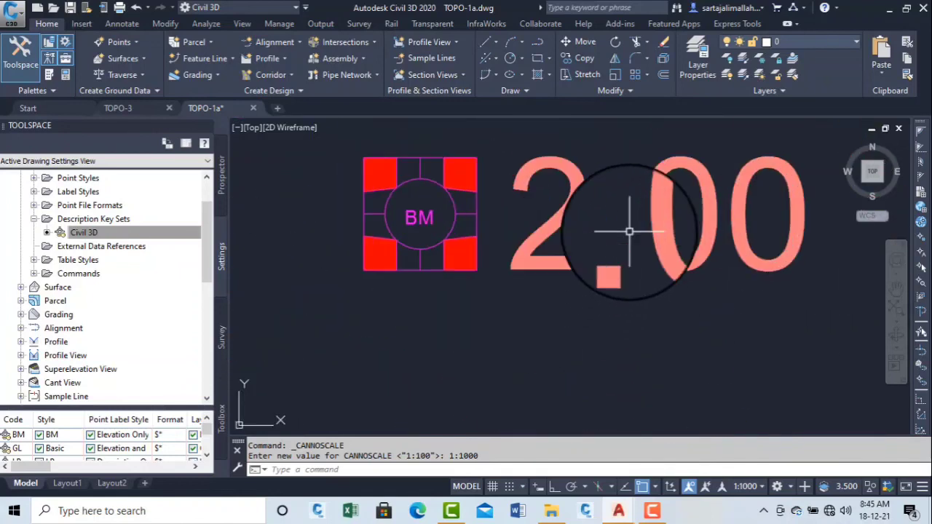
scroll(502, 255, down, 10)
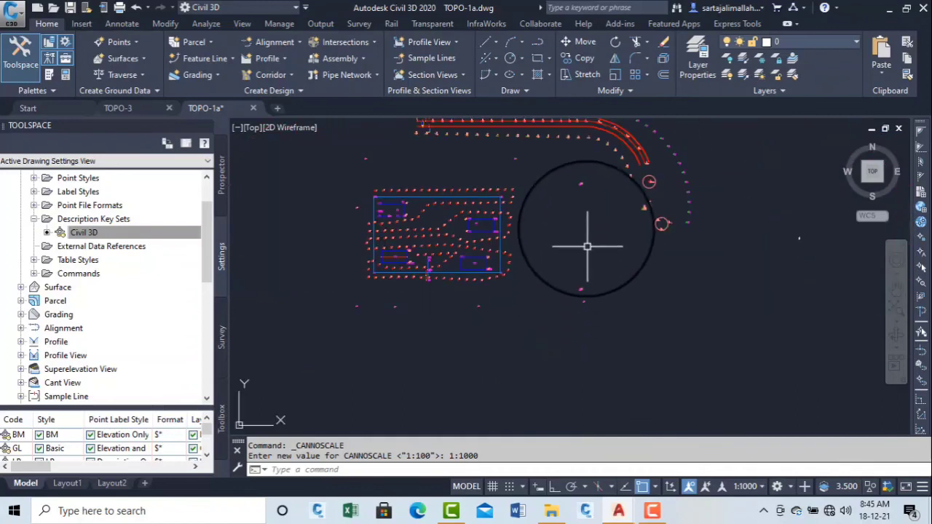
scroll(576, 192, up, 2)
scroll(585, 209, down, 5)
middle_drag(585, 211, 679, 350)
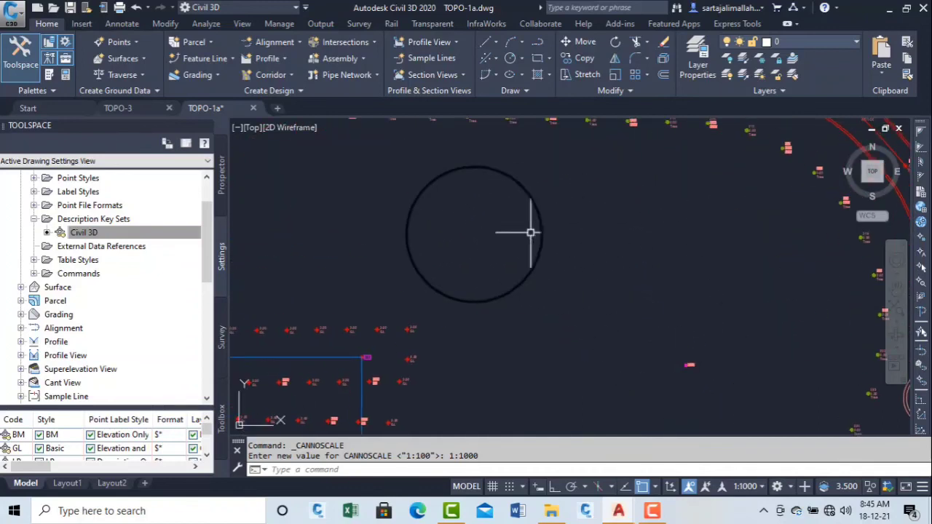
mouse_move(420, 232)
middle_down()
mouse_move(665, 339)
mouse_move(801, 316)
middle_up()
middle_drag(455, 344, 799, 313)
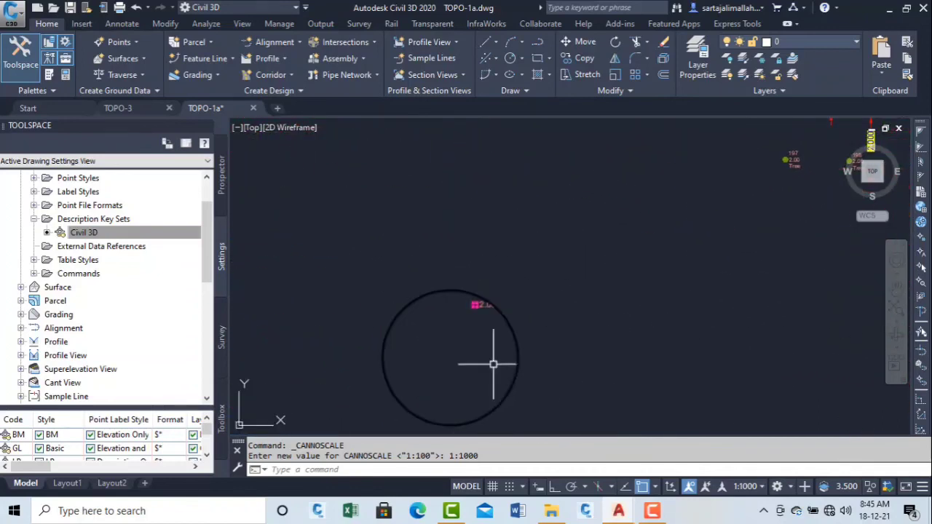
scroll(447, 328, up, 3)
scroll(458, 284, down, 5)
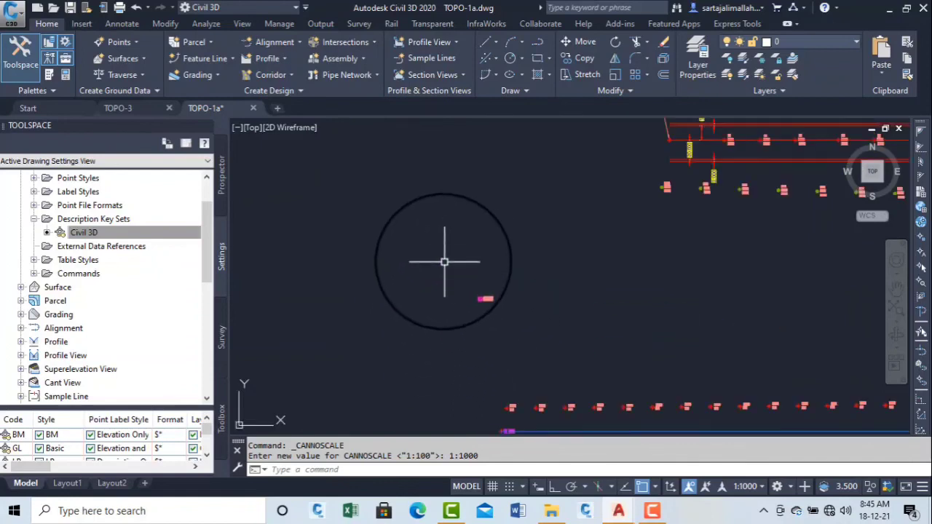
scroll(448, 277, down, 5)
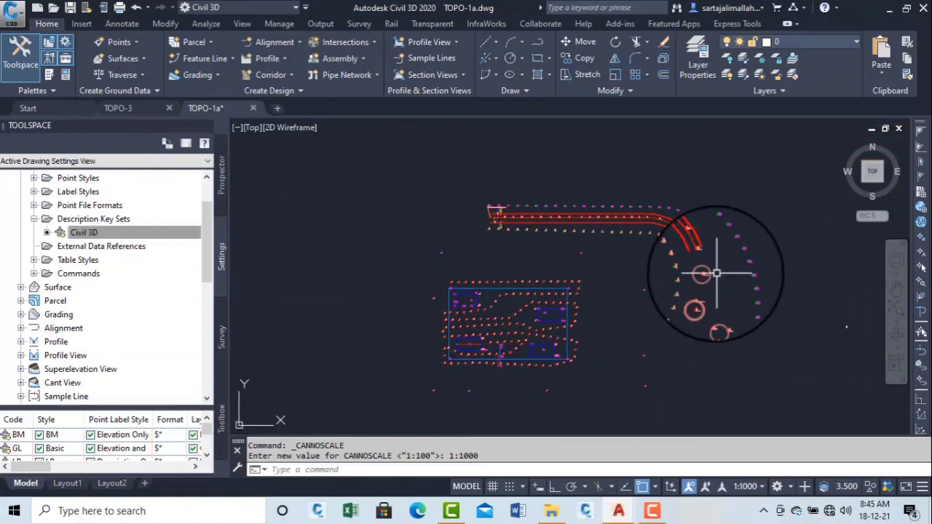
Compare the tree symbol and label sizes of Tree points 201 to 211 and the RD1 road points at the 1:1000 scale.
scroll(564, 288, up, 6)
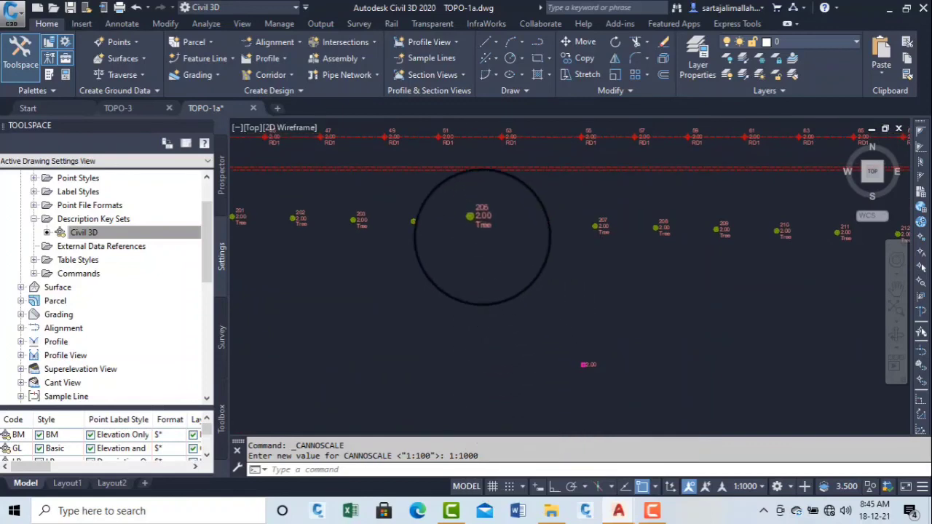
scroll(482, 233, up, 3)
scroll(483, 163, down, 3)
scroll(464, 166, up, 4)
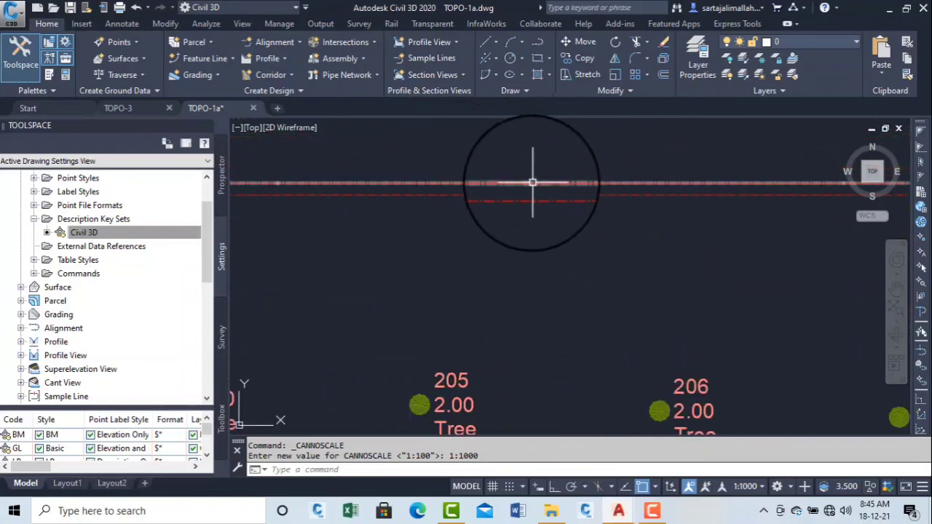
scroll(532, 182, down, 5)
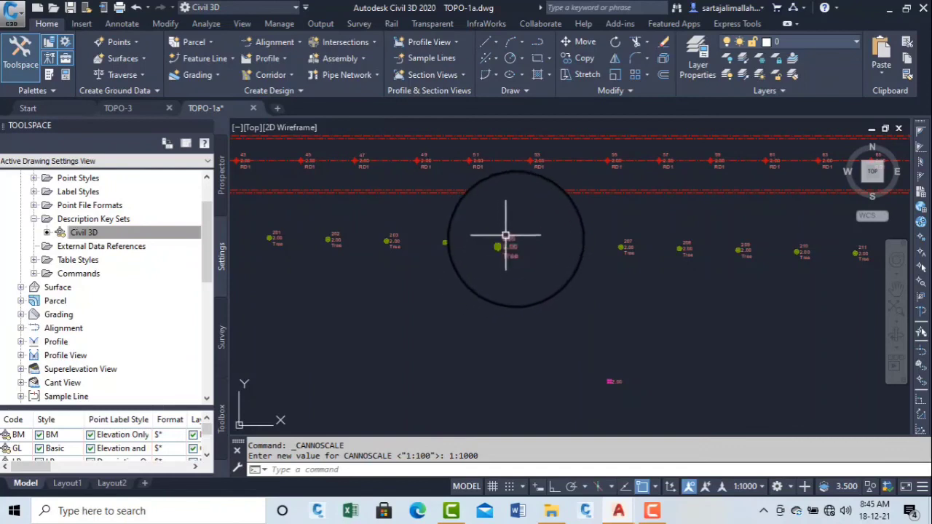
scroll(518, 244, up, 5)
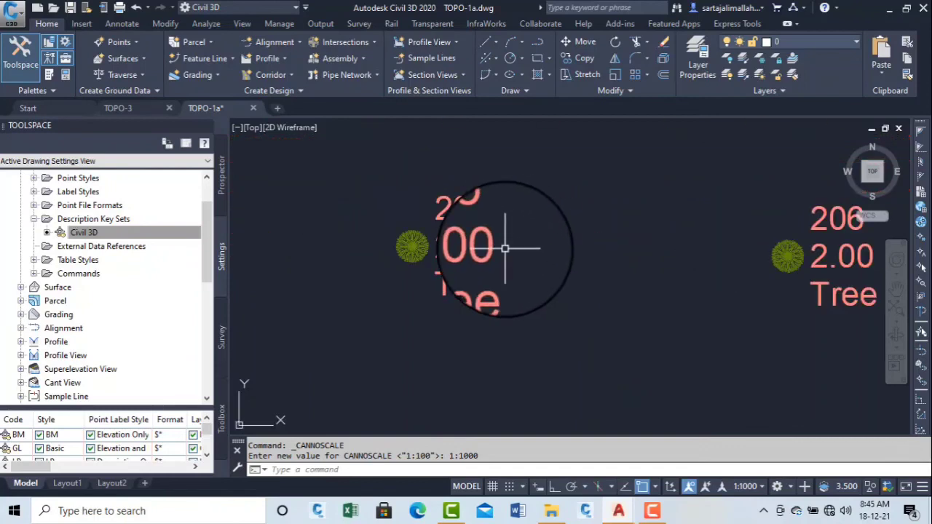
scroll(505, 249, down, 5)
scroll(495, 250, up, 5)
scroll(567, 270, down, 5)
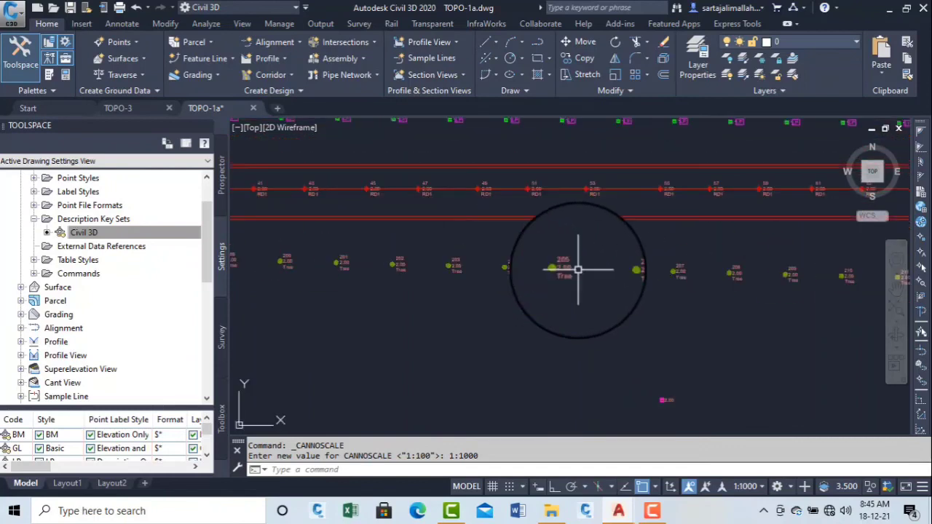
scroll(568, 268, down, 5)
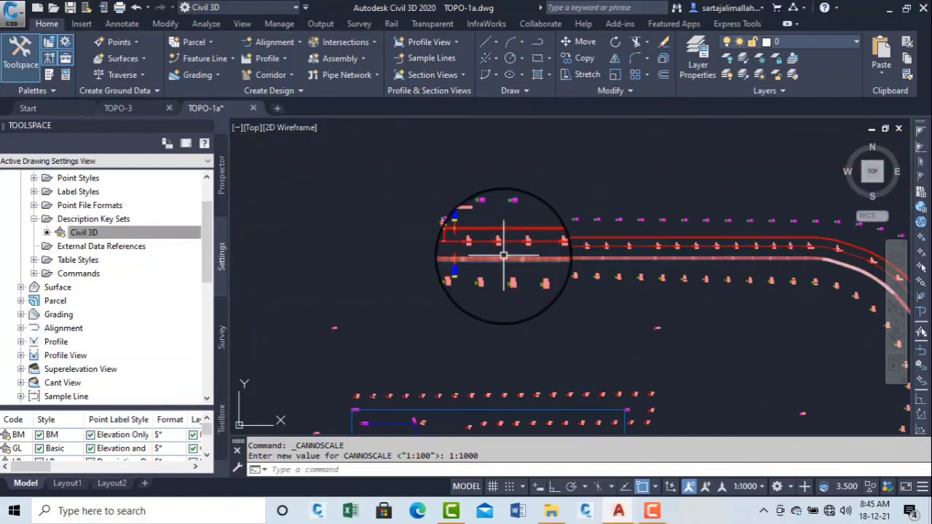
scroll(503, 256, up, 5)
scroll(520, 305, up, 3)
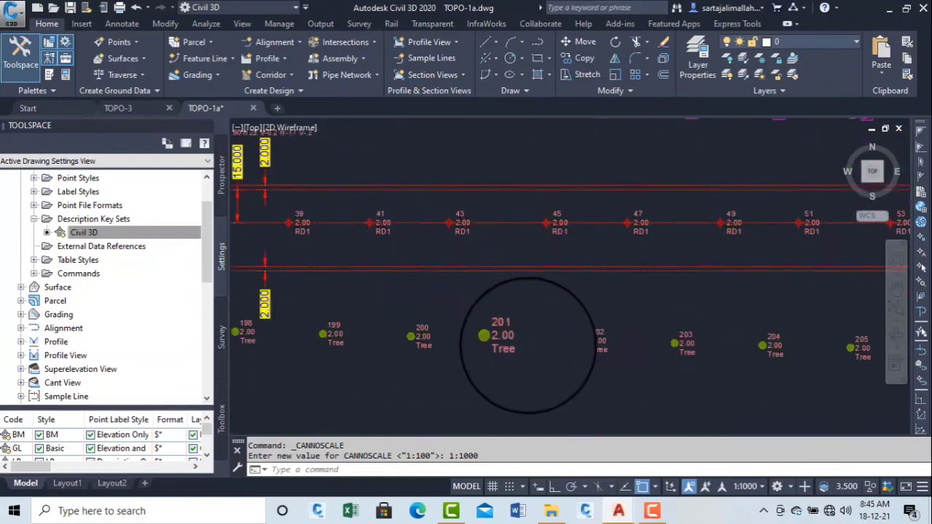
Select Tree point 201 and check the Apply Description Keys option for it.
scroll(530, 345, up, 2)
click(530, 370)
click(455, 312)
right_click(437, 290)
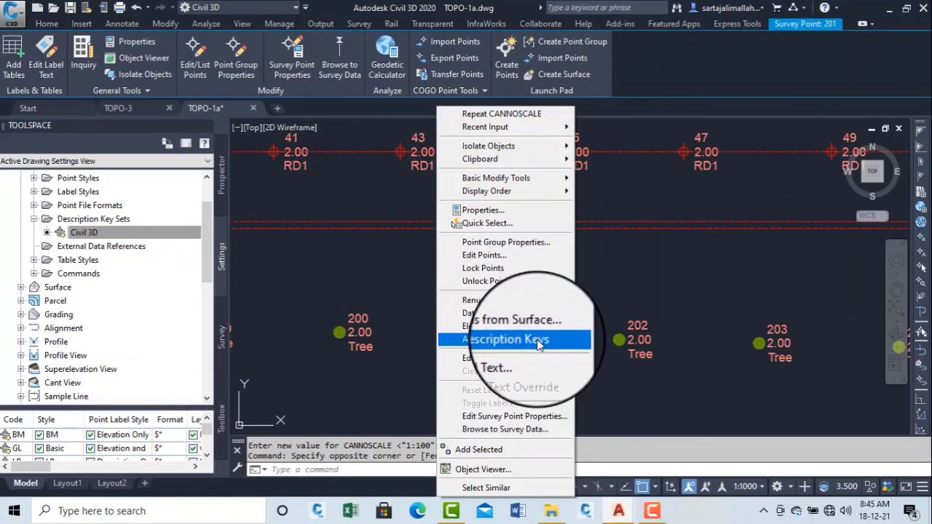
click(629, 265)
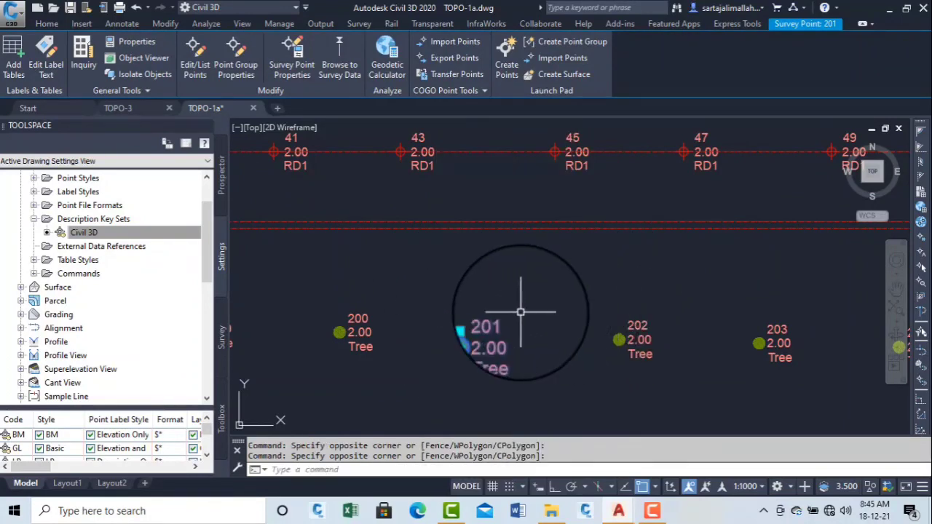
Examine the GL points and the boundary corner label of the plot below the road.
scroll(514, 298, down, 4)
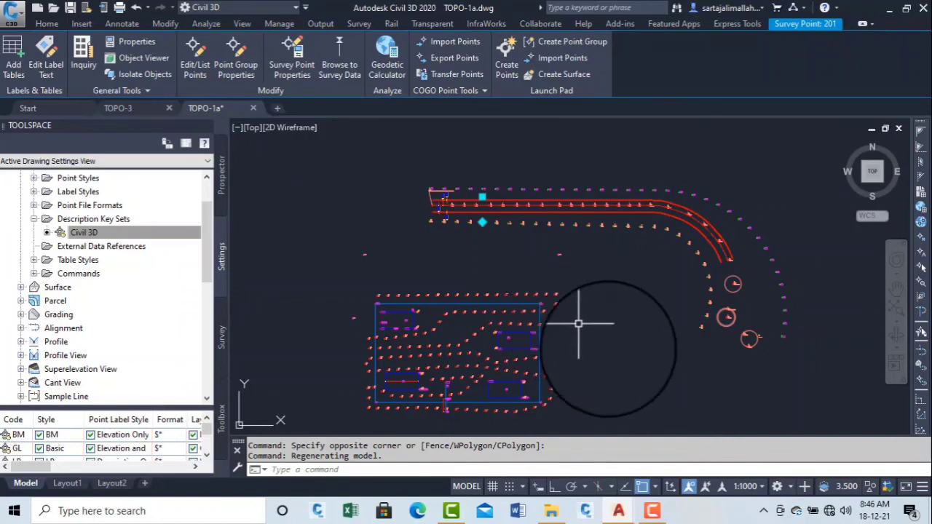
scroll(486, 319, up, 5)
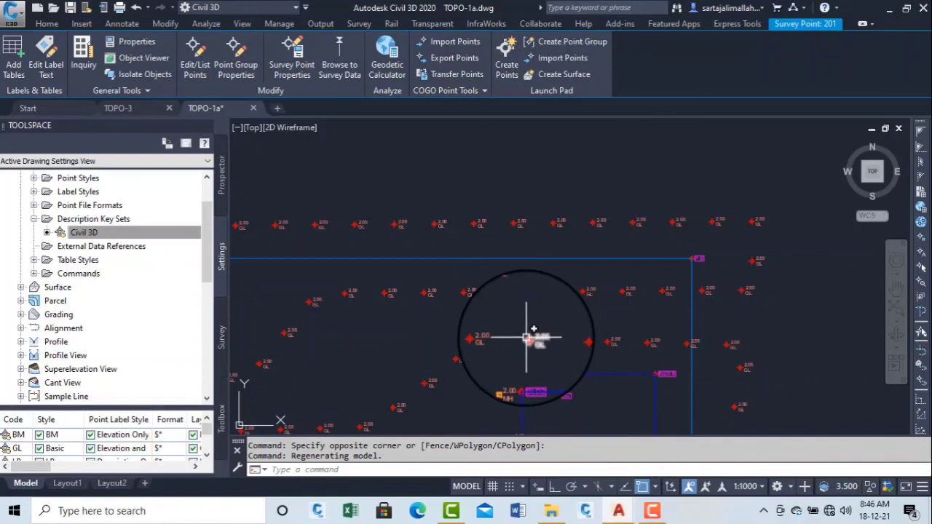
scroll(688, 262, up, 4)
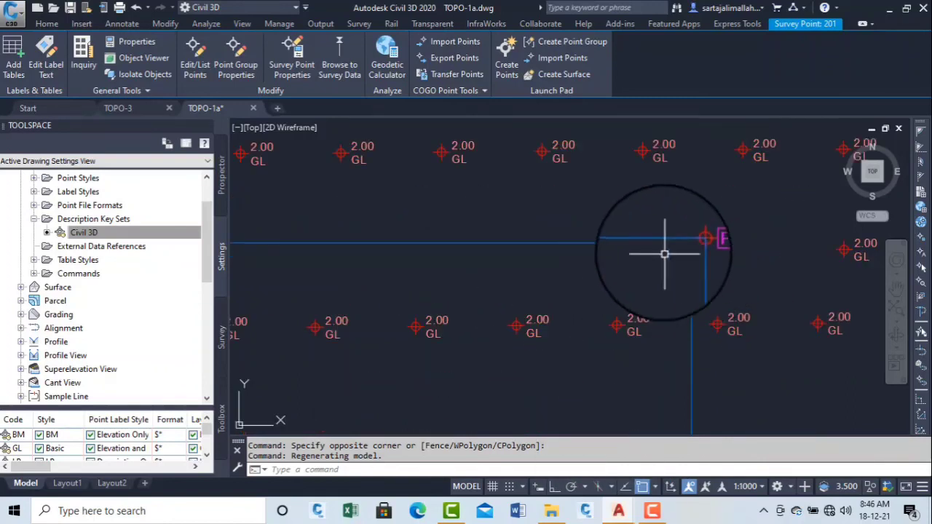
scroll(698, 241, down, 6)
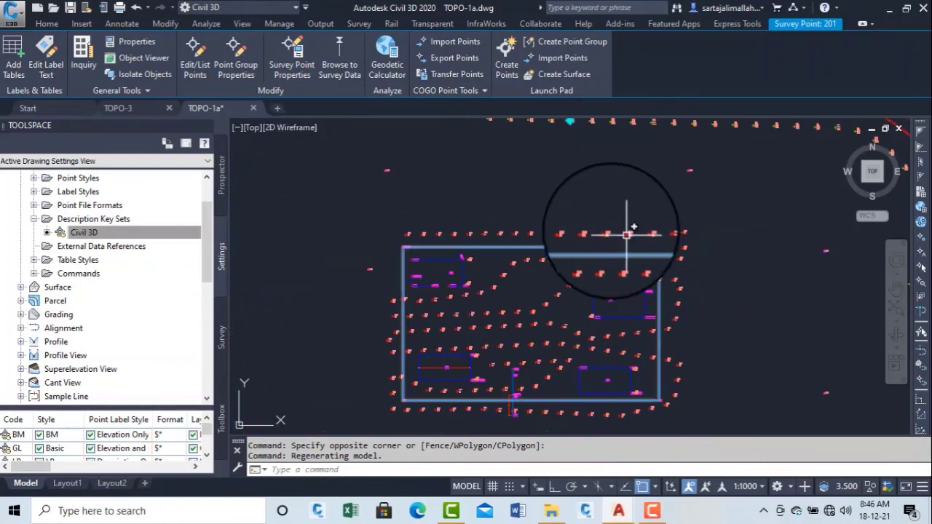